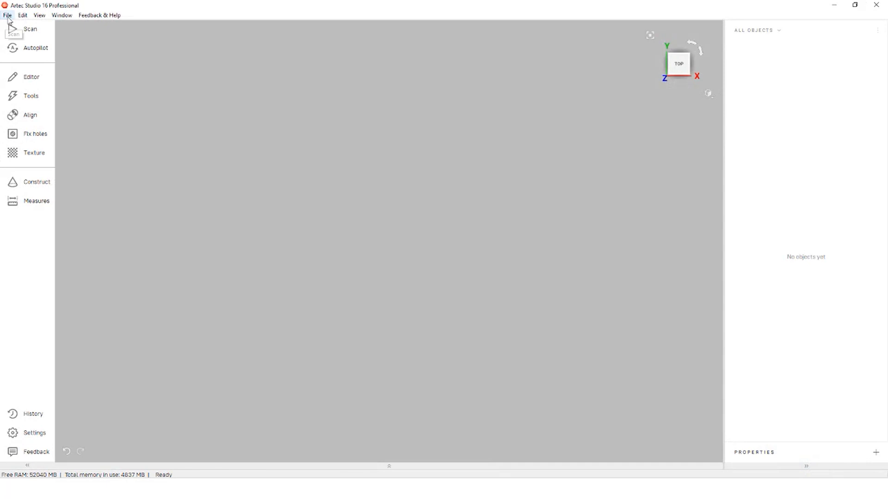
Step: Open the scan settings and review the raw HD capture and advanced scanning options
click(10, 23)
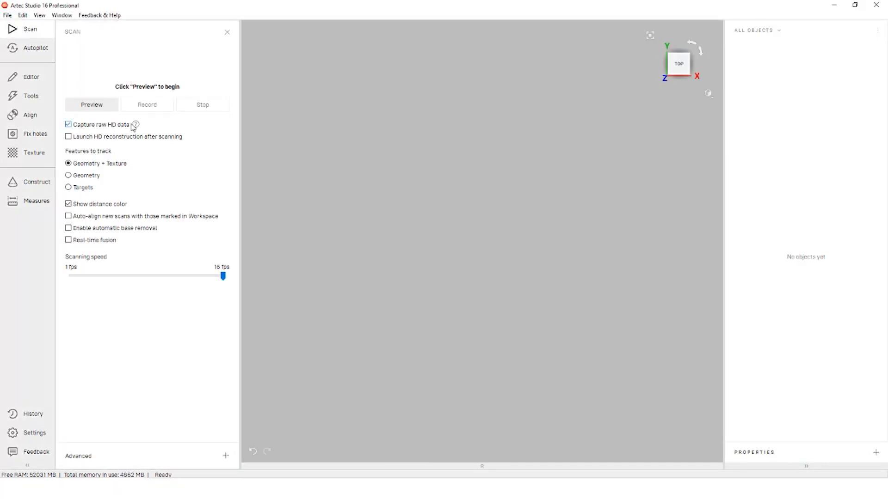
mouse_move(136, 125)
click(226, 458)
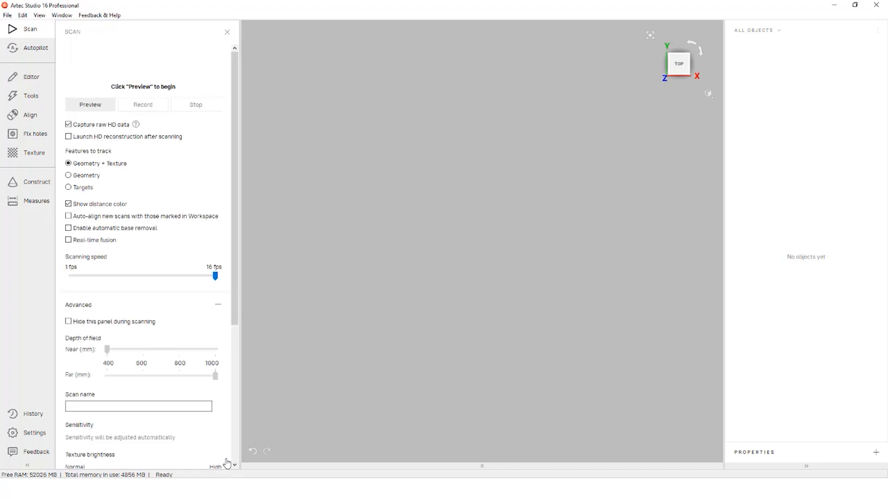
scroll(217, 173, down, 1)
drag(236, 174, 246, 301)
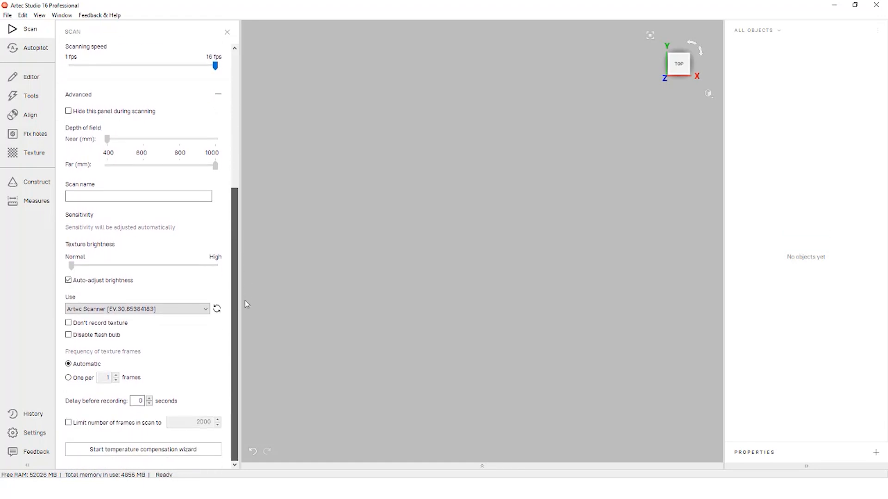
drag(243, 297, 227, 136)
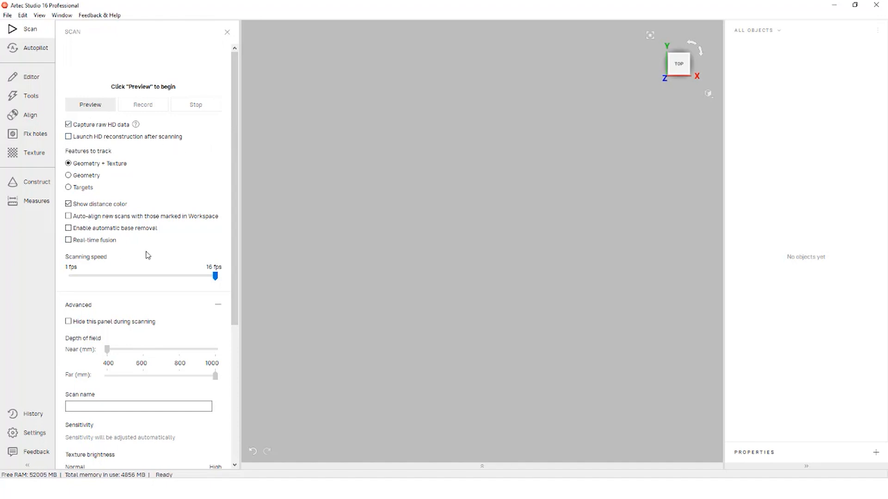
click(219, 305)
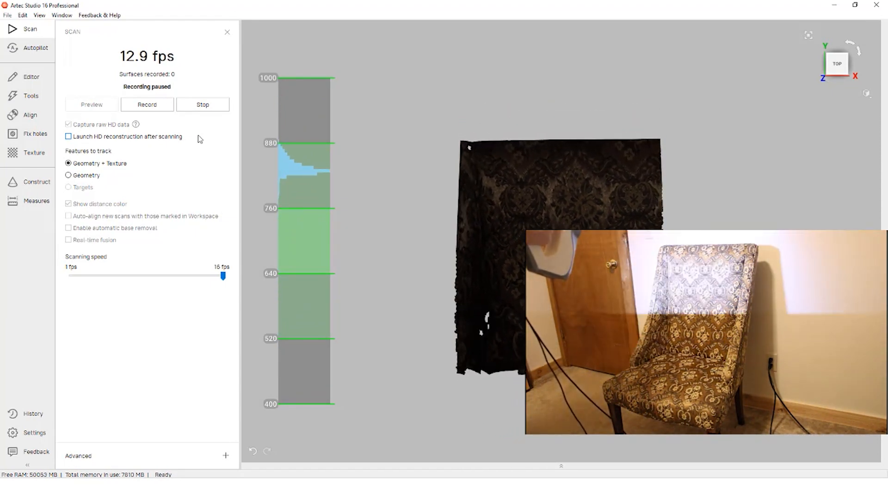
Step: Record one chair scan with Geometry + Texture tracking and another with Geometry tracking only
key(space)
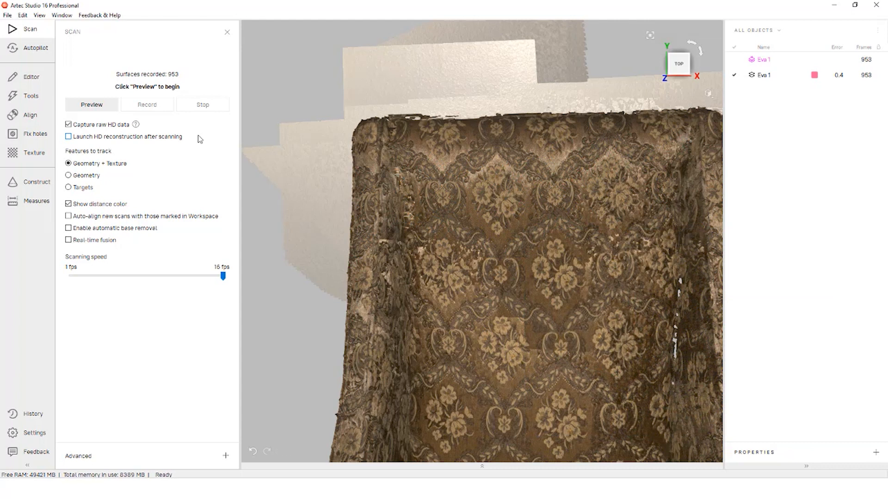
click(76, 178)
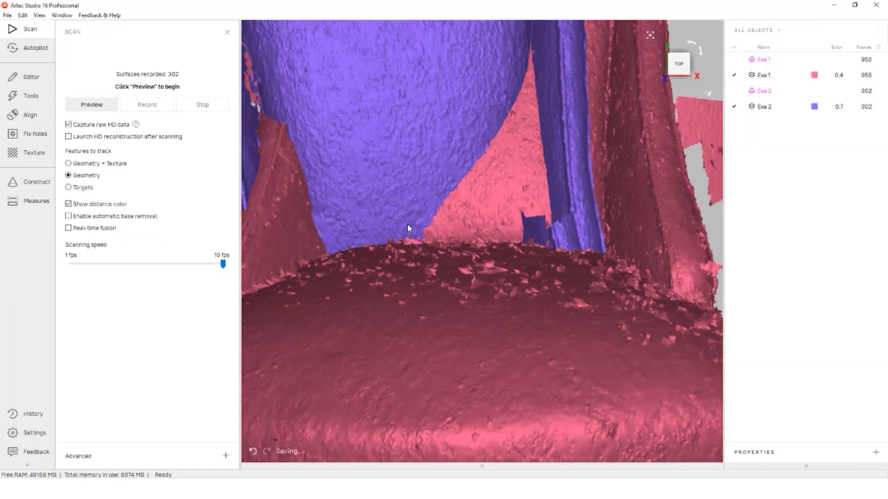
Step: Hide the Eva 1 scan, inspect the geometry-tracked Eva 2 scan by itself, and hide it too
click(734, 74)
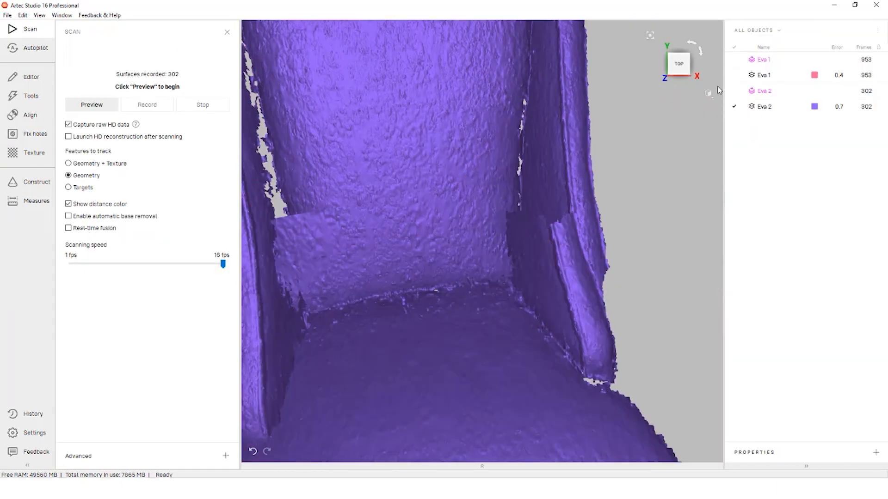
drag(489, 273, 477, 256)
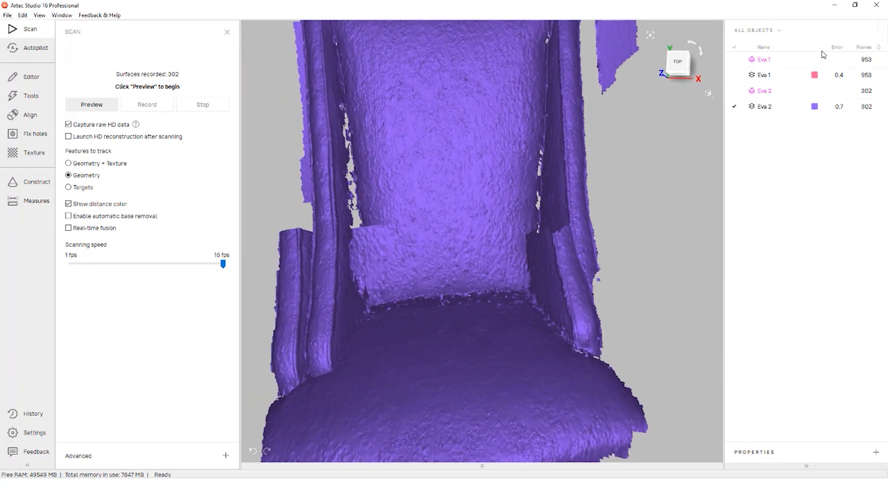
click(736, 107)
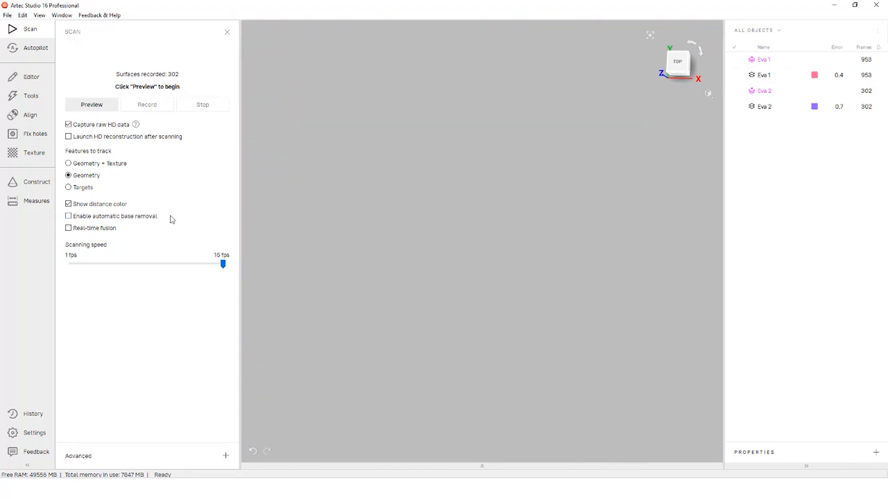
Step: Record a chair scan with Geometry + Texture tracking and automatic base removal enabled, and hide the resulting scan
click(70, 164)
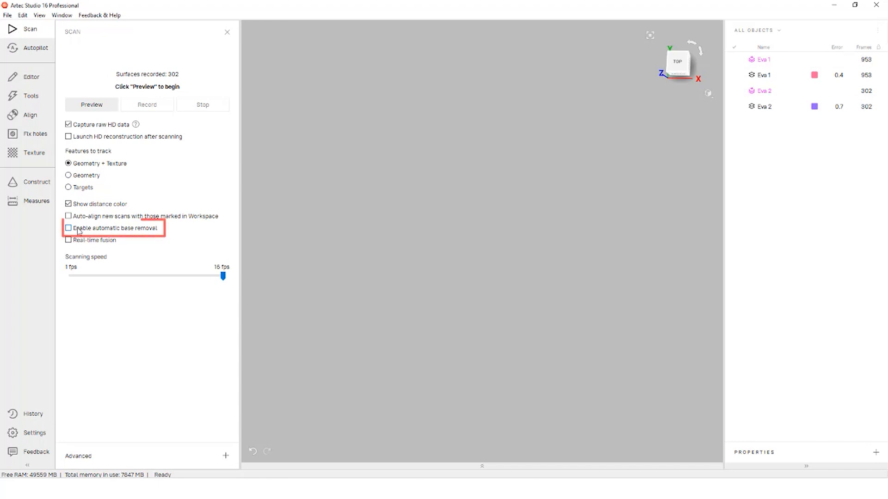
key(F5)
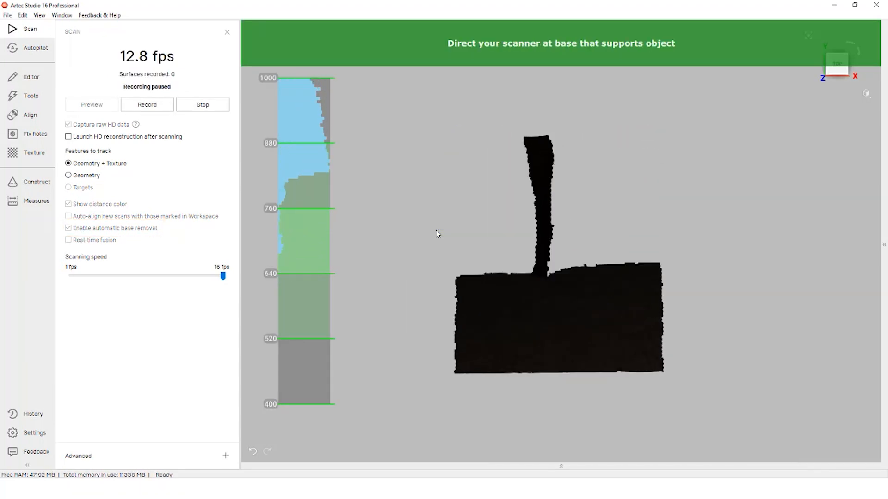
key(F5)
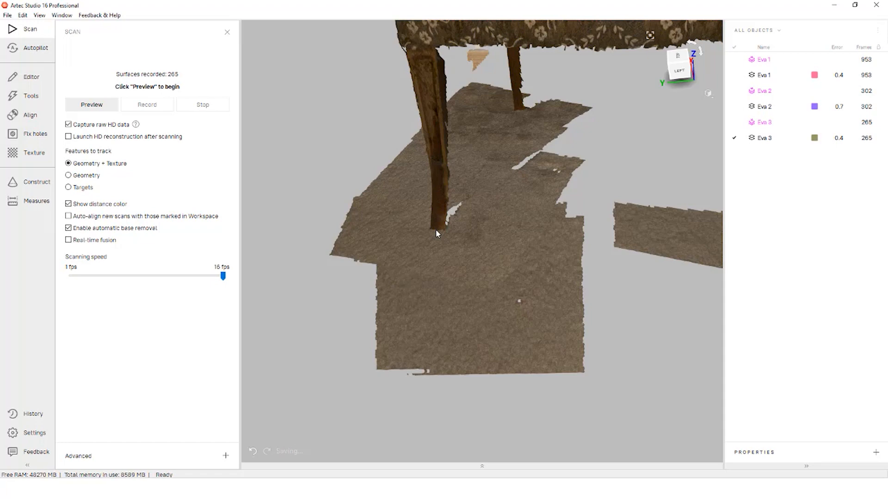
click(19, 97)
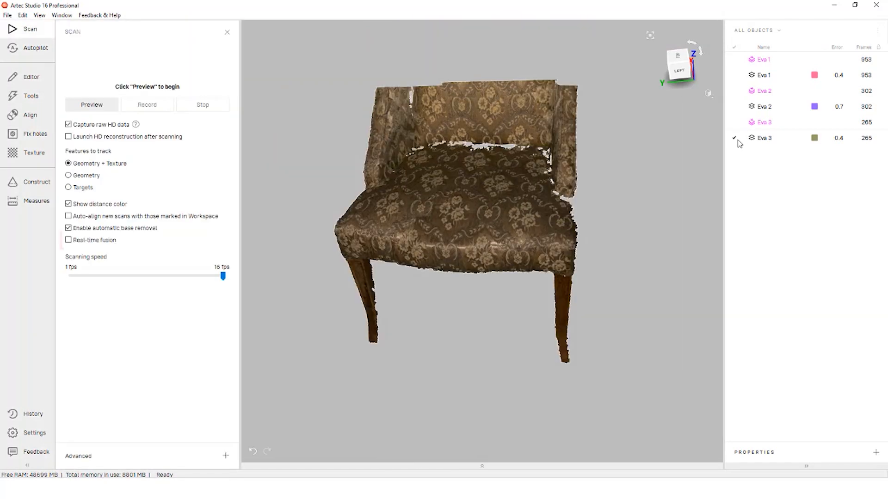
click(734, 137)
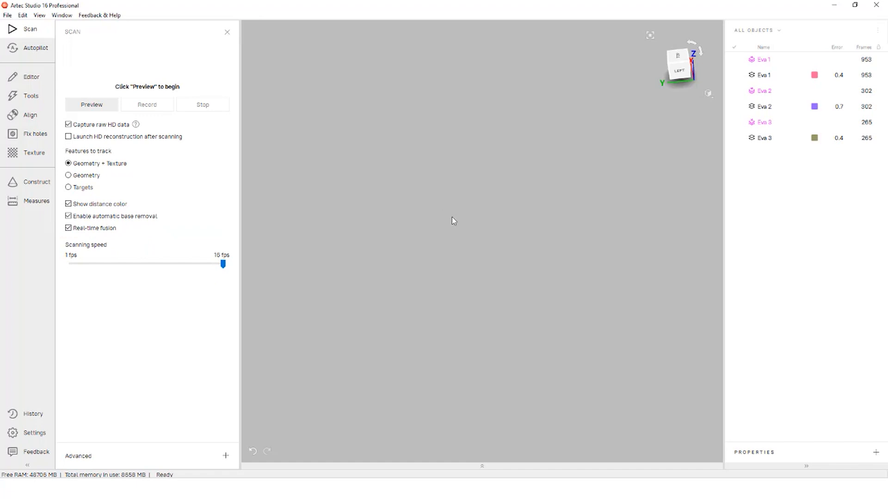
Step: Record a chair scan with real-time fusion enabled, and show the Eva 4 Fusion model in place of the raw scan
key(space)
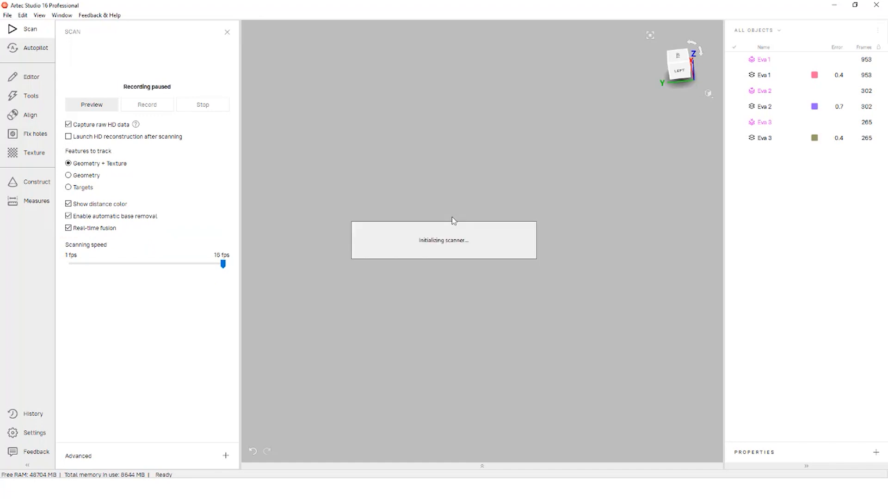
key(space)
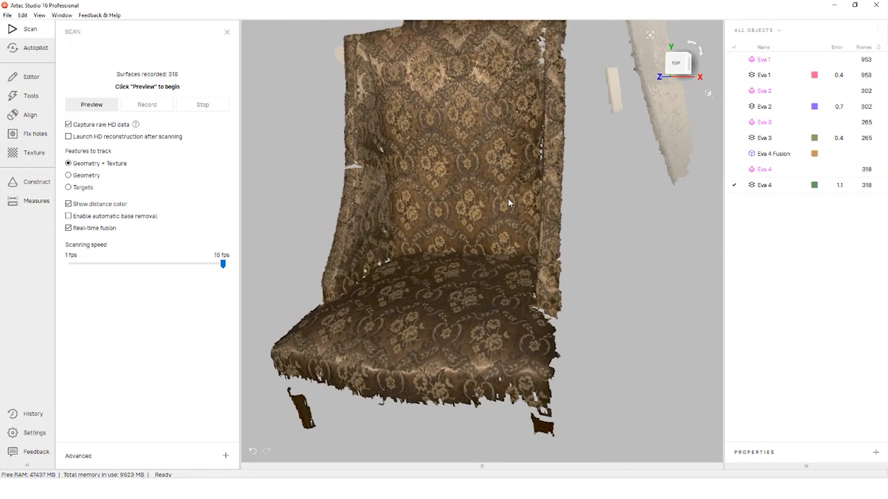
click(735, 185)
click(735, 153)
drag(680, 157, 479, 167)
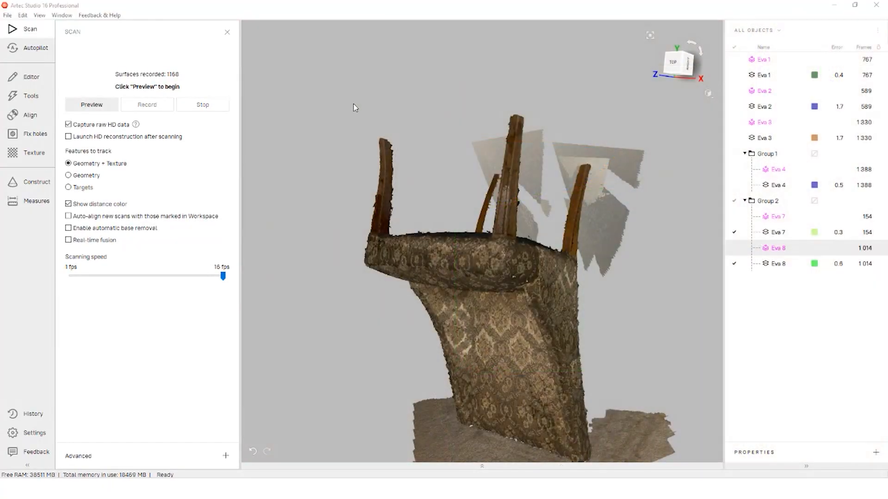
Step: Inspect the upside-down chair scans in Group 2, and view the Eva 1 scan by itself with the groups collapsed
drag(455, 326, 607, 285)
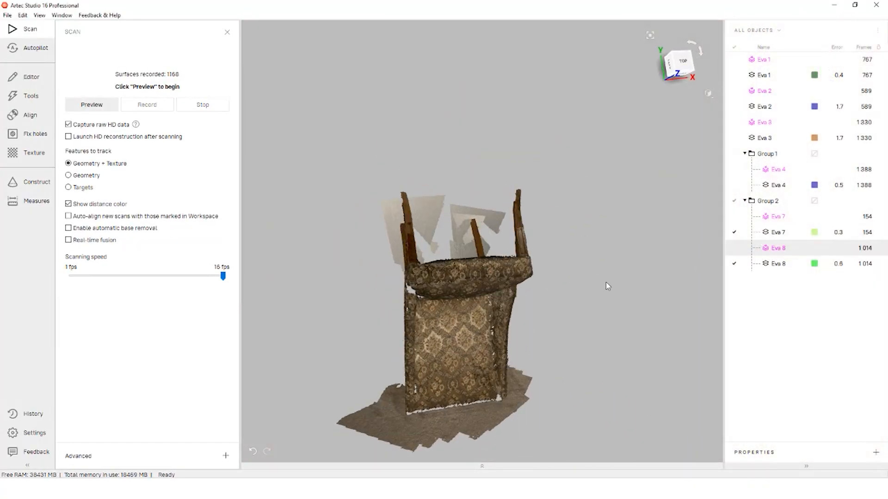
click(734, 238)
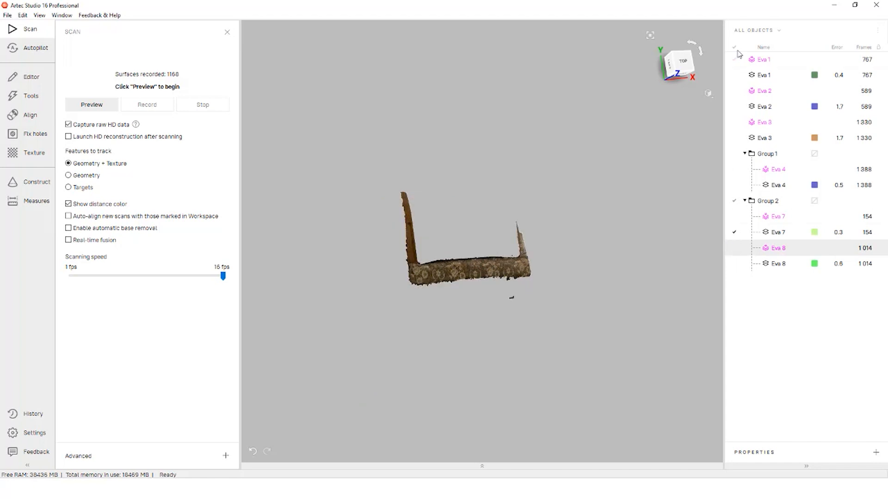
click(744, 154)
click(734, 75)
scroll(486, 332, up, 3)
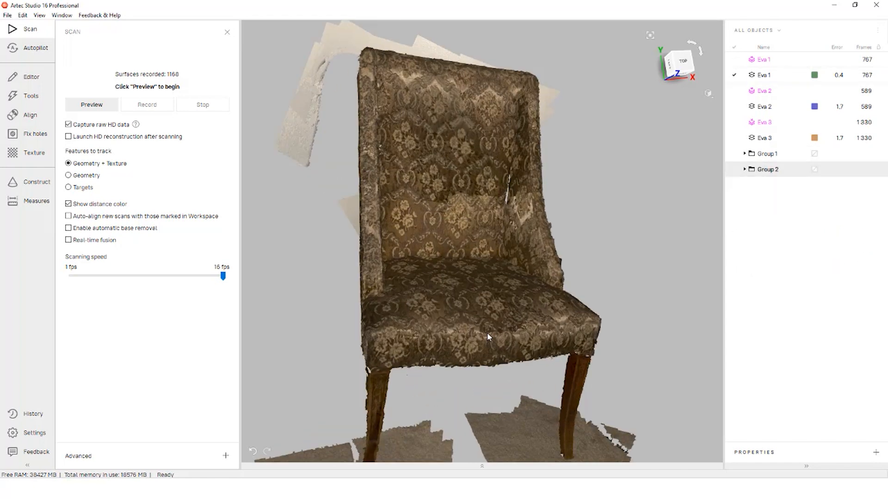
drag(487, 332, 423, 265)
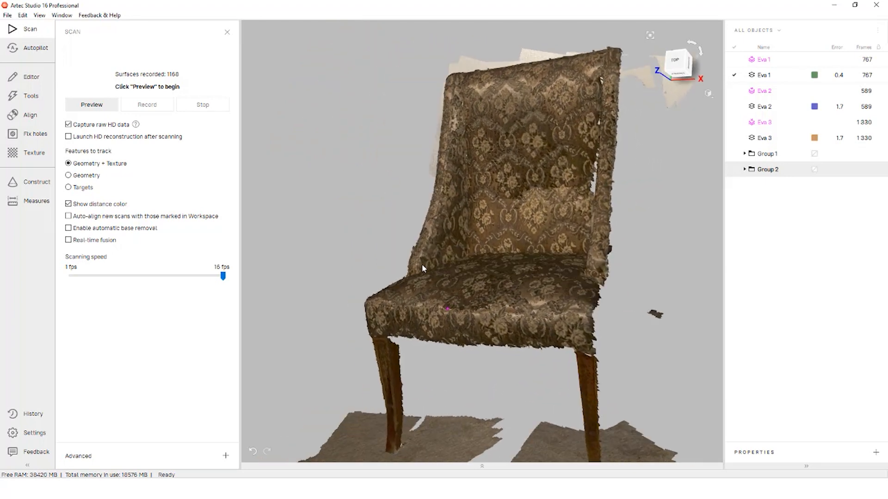
Step: Inspect the Eva 2 and Eva 3 scans one at a time from several sides, leaving both hidden
click(734, 107)
drag(537, 187, 397, 146)
click(735, 138)
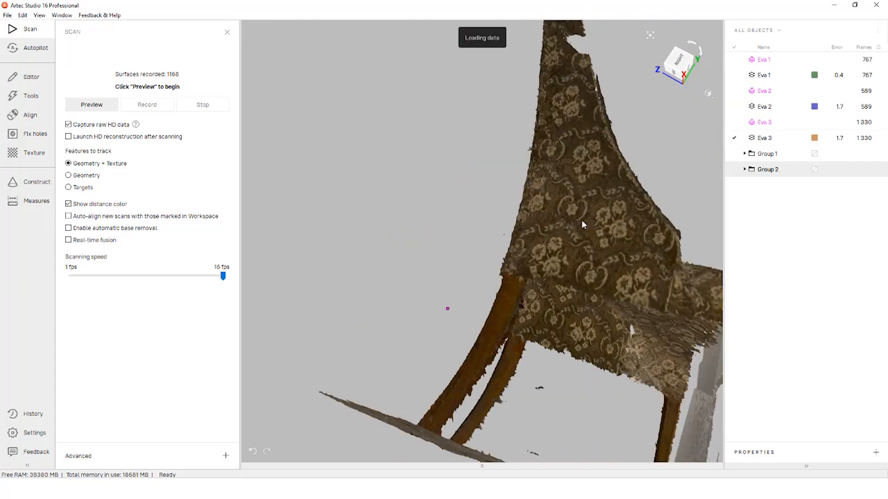
drag(582, 220, 760, 302)
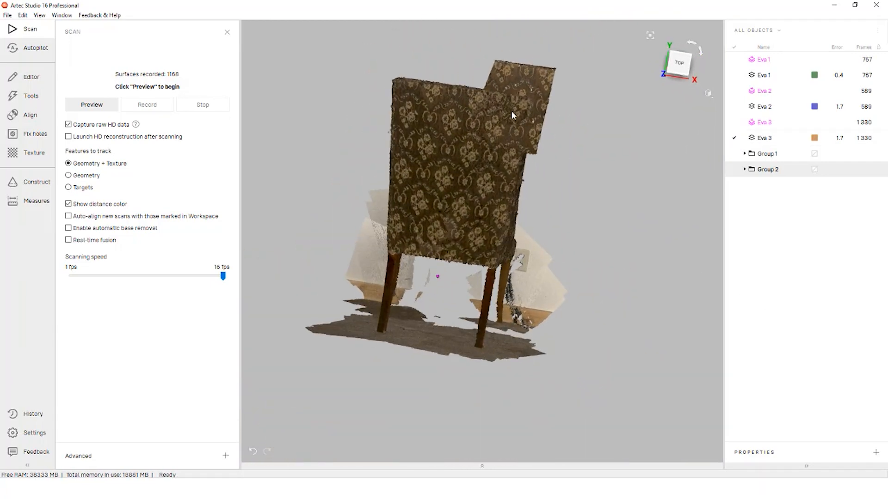
scroll(531, 165, up, 4)
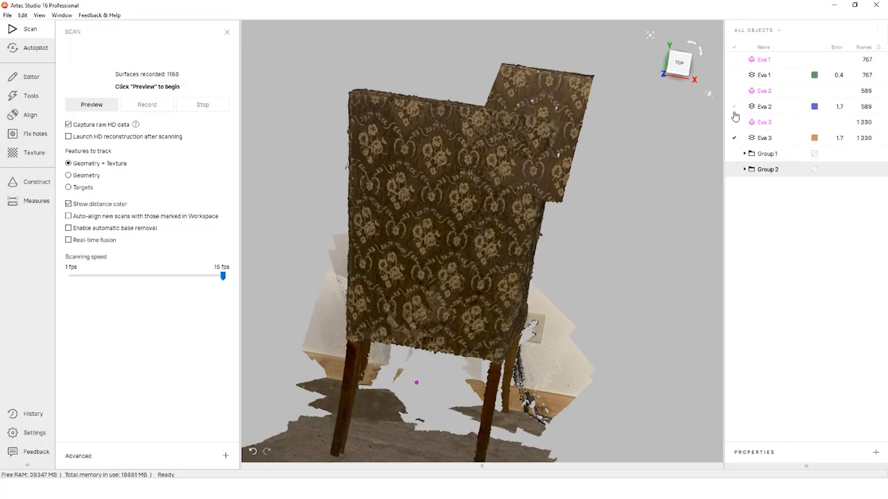
click(736, 138)
Step: Expand Group 1 and Group 2, and save the project as "Fancy Chair EVA Scan" in E:\Scans
click(745, 154)
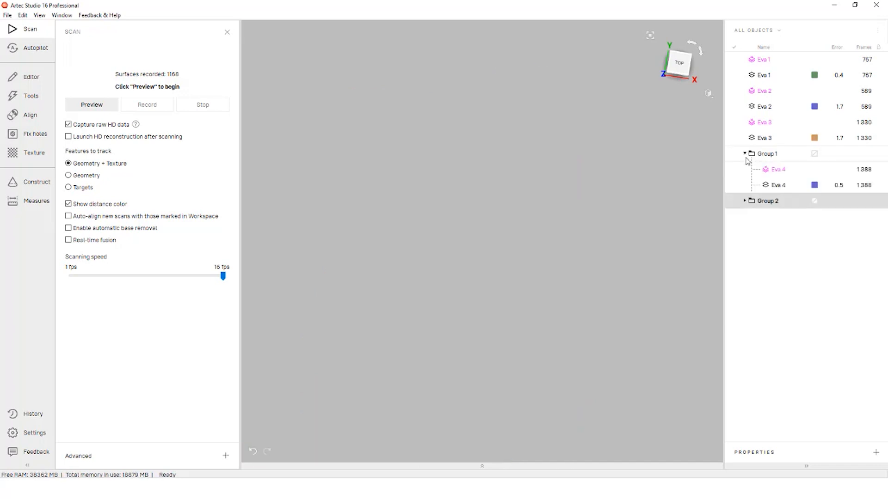
click(780, 220)
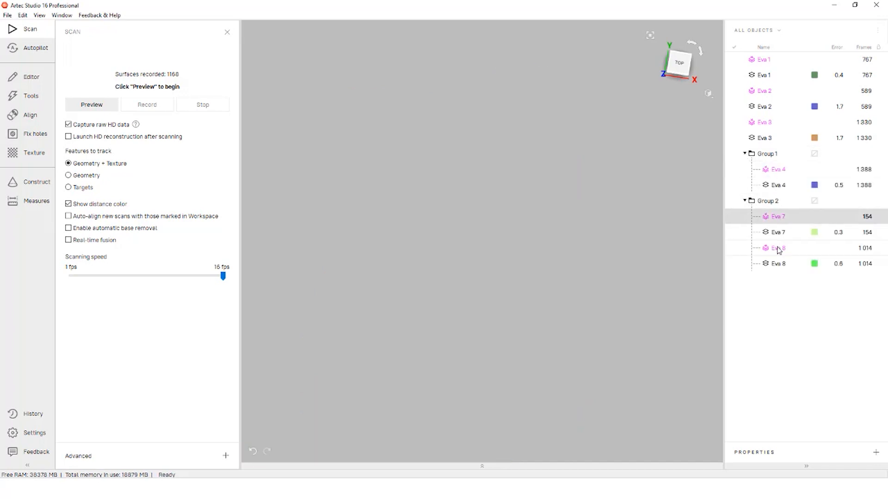
click(7, 15)
click(26, 60)
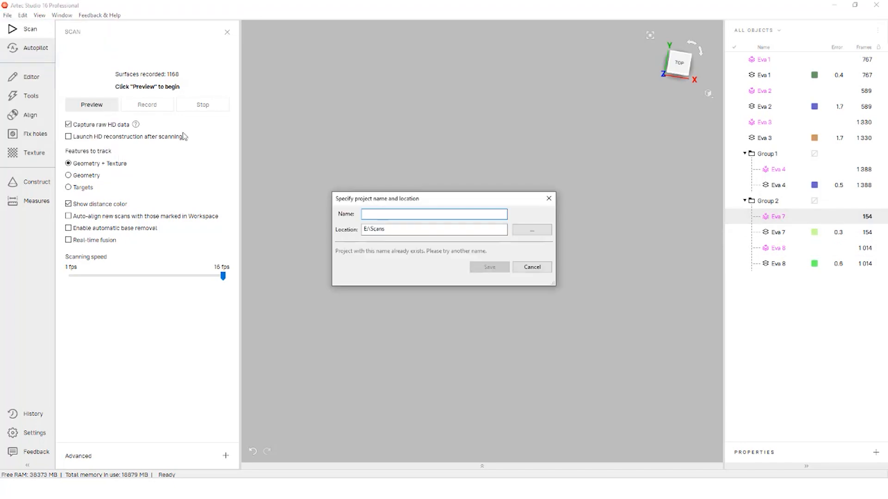
text(Fancy Cha)
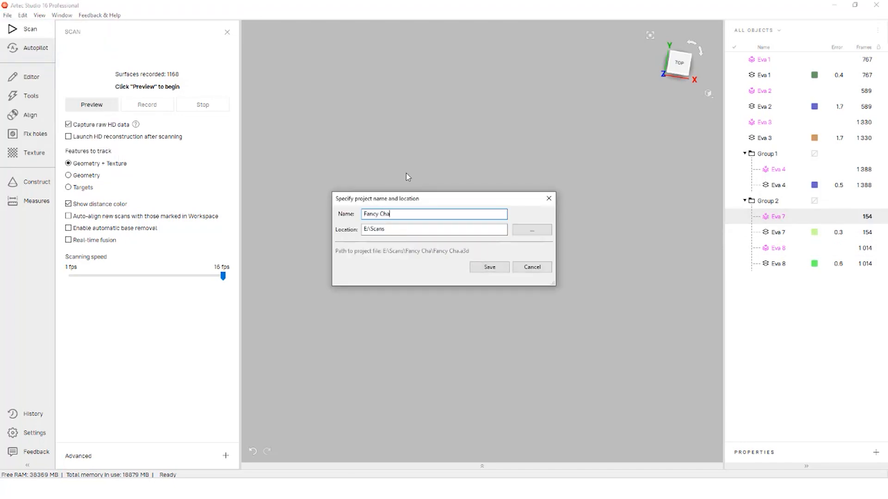
text(ir EVA 2)
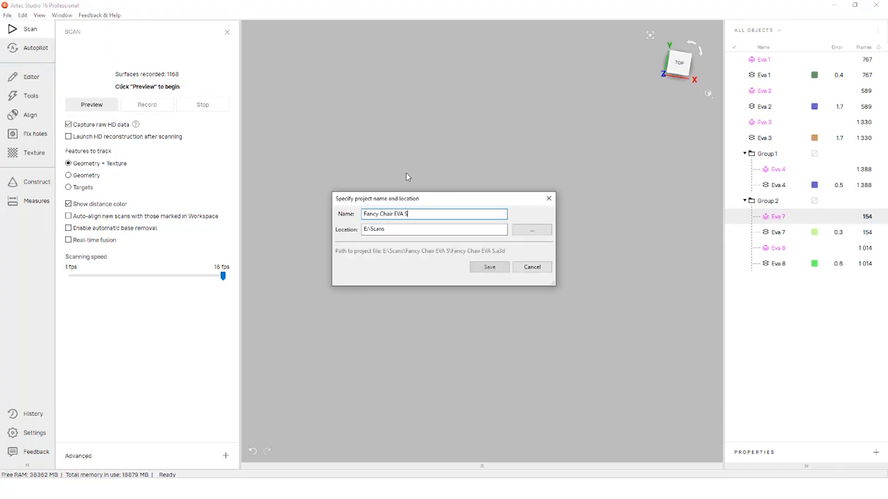
key(Return)
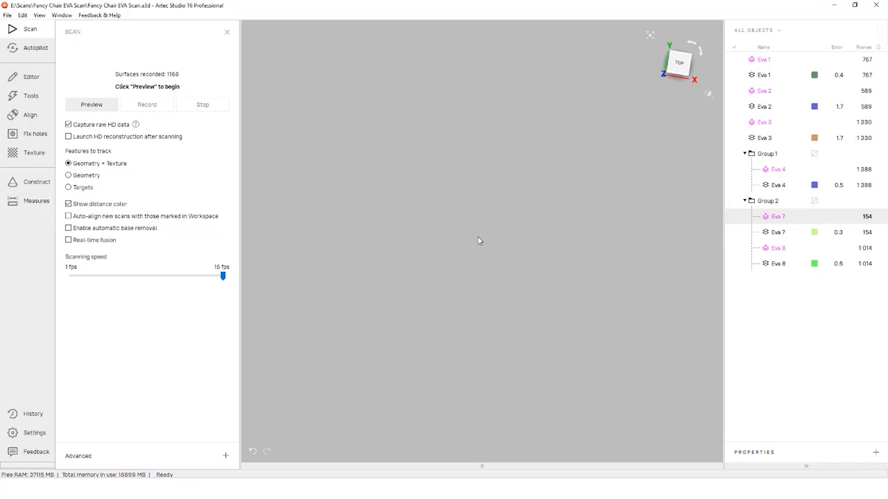
Step: Show the Eva 4 scan in Group 1 for a quick look and hide it again
click(734, 187)
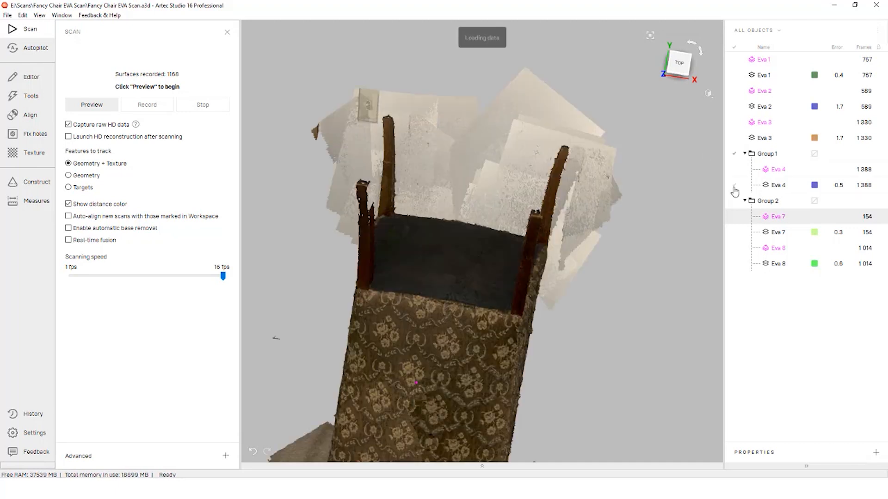
click(733, 188)
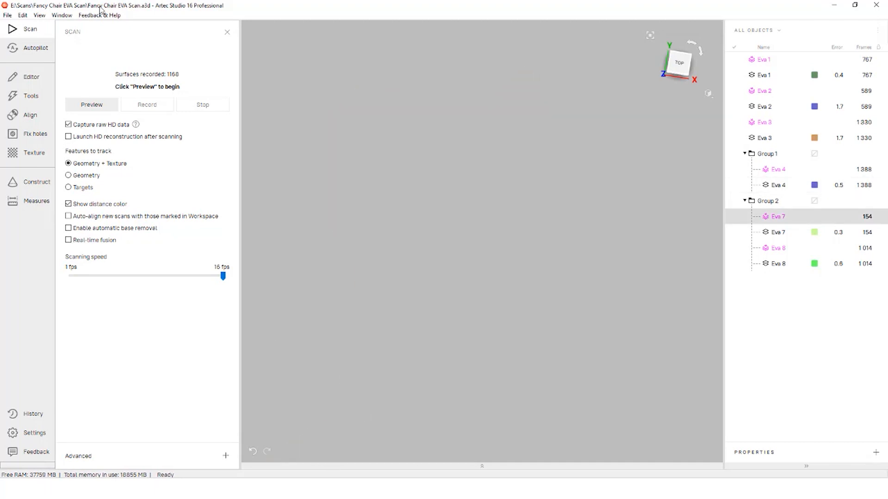
Step: Start a new project, then reopen the saved "Fancy Chair EVA Scan" project and view its Eva 1 scan
click(14, 27)
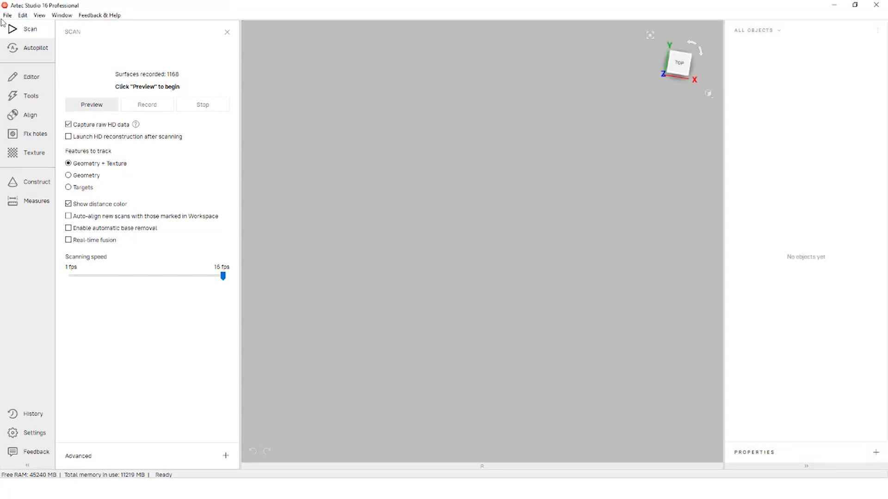
click(7, 15)
click(14, 36)
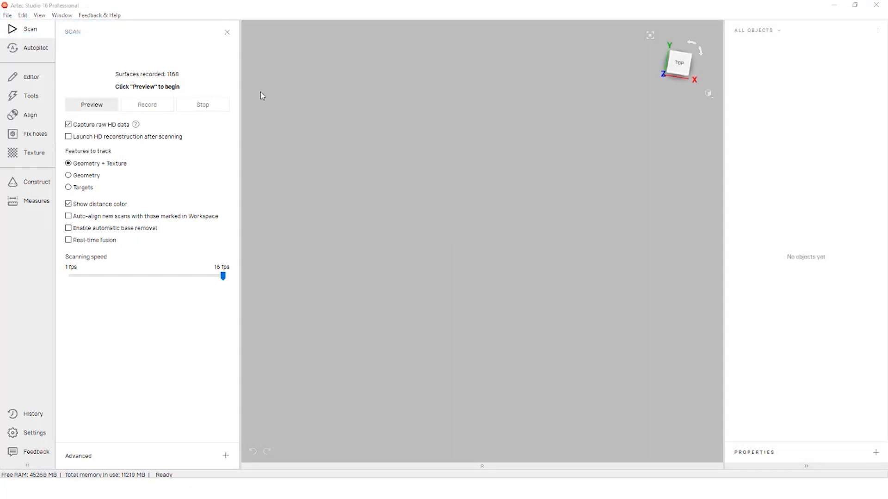
click(837, 409)
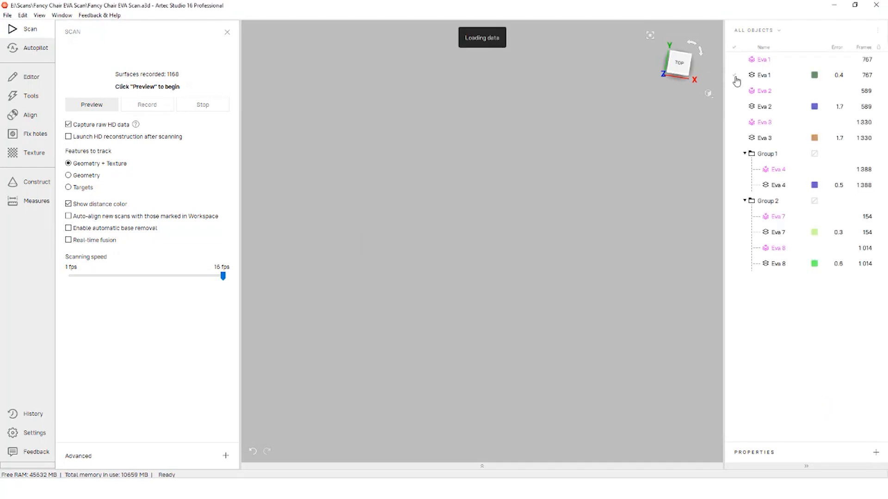
drag(558, 195, 446, 190)
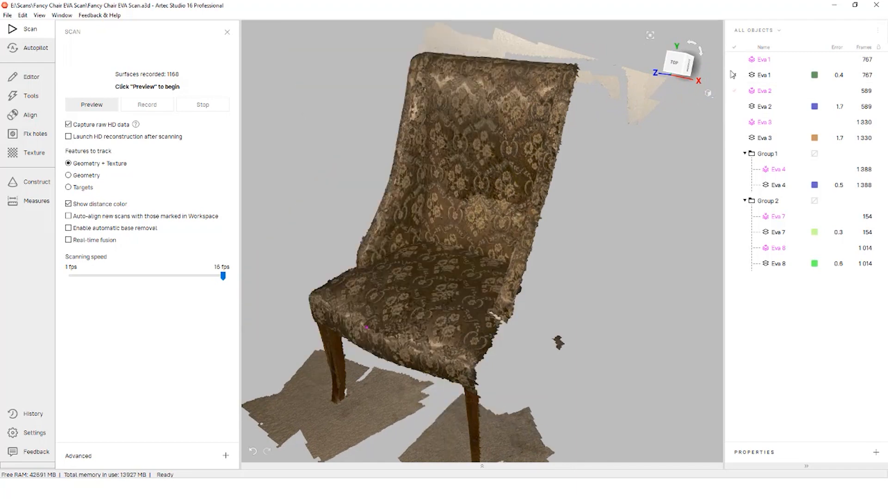
Step: Hide Eva 1, mark all the raw Eva scans, and run HD-scan reconstruction with frame frequency 1/4 and HD-data density 4x
click(734, 76)
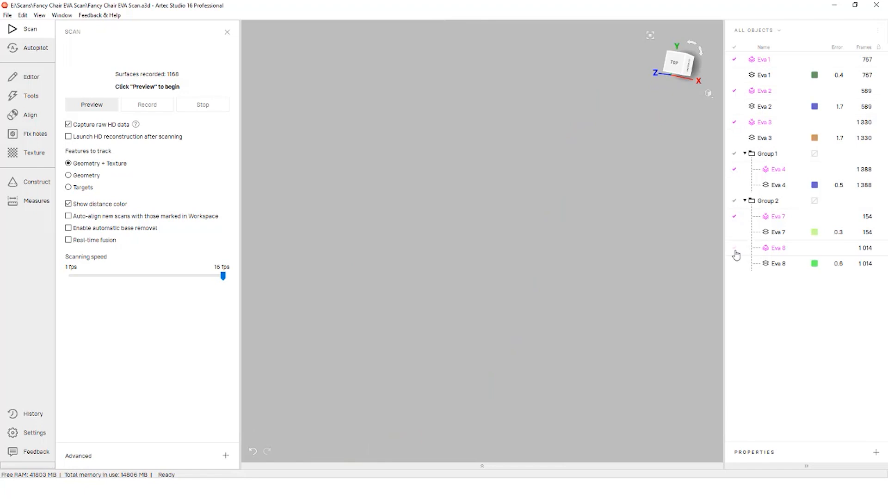
click(30, 97)
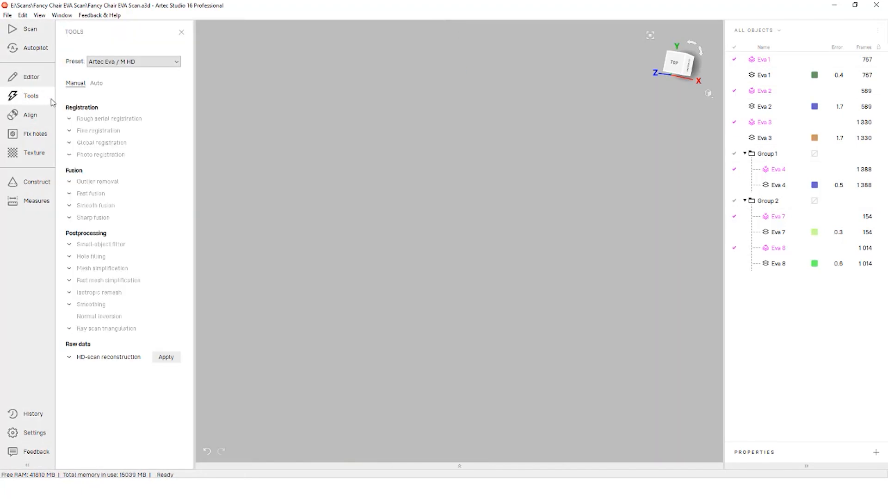
click(106, 358)
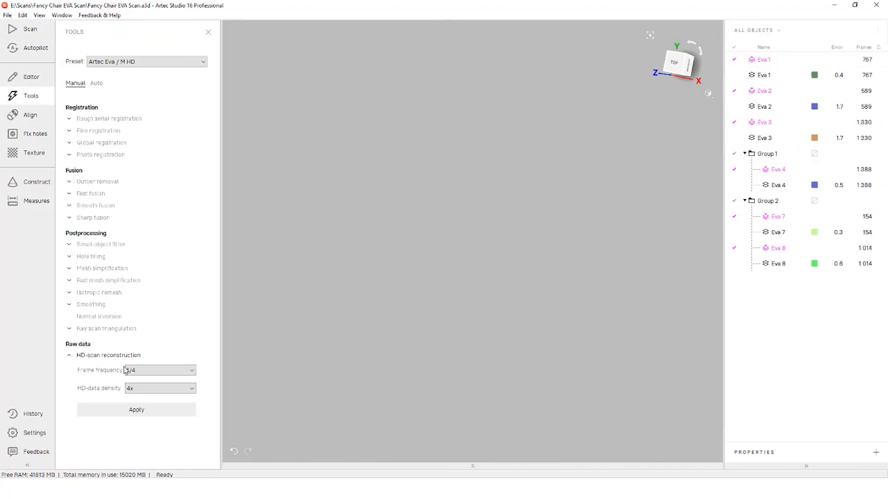
click(141, 415)
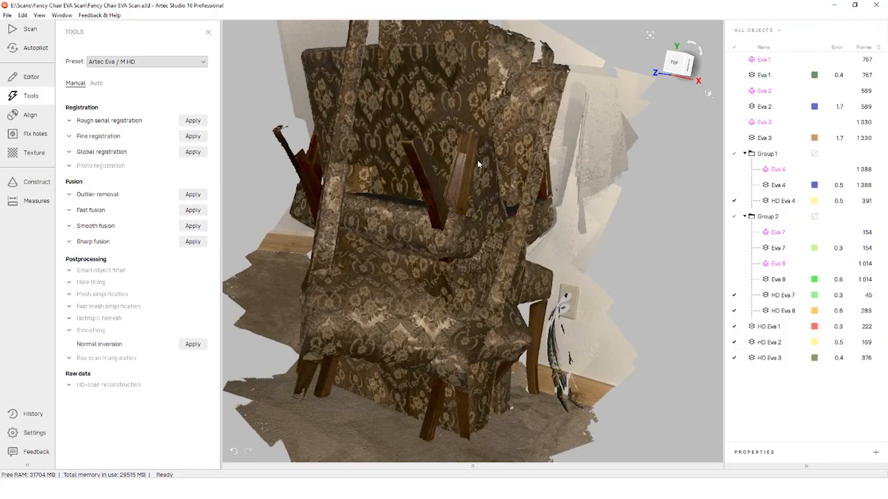
Step: Create a new group in the workspace and name it "HD scans"
drag(477, 162, 554, 199)
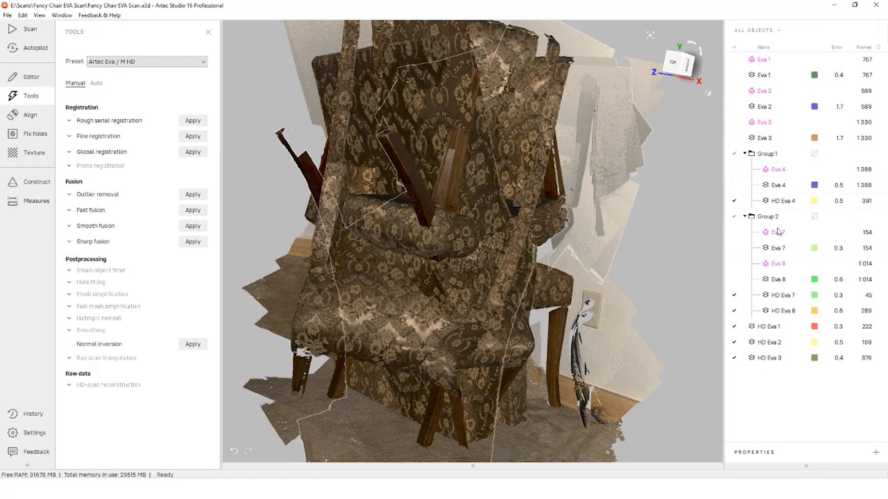
right_click(769, 388)
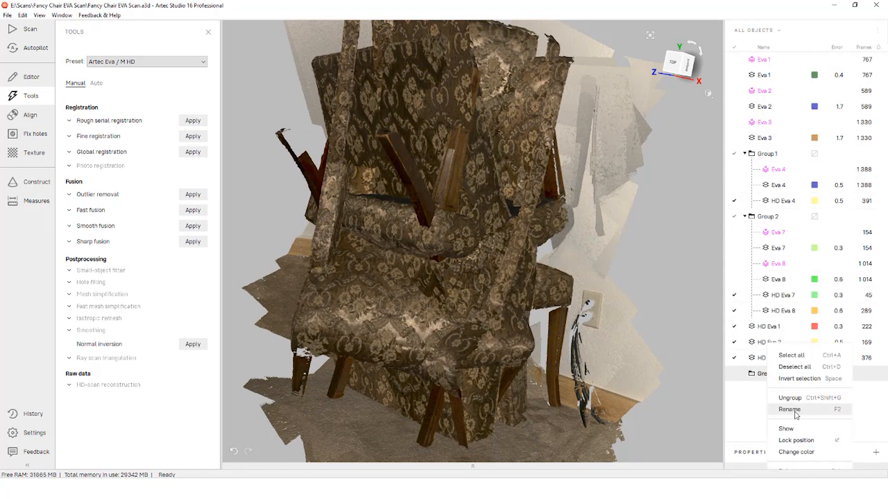
click(791, 409)
text(HD scans)
key(Return)
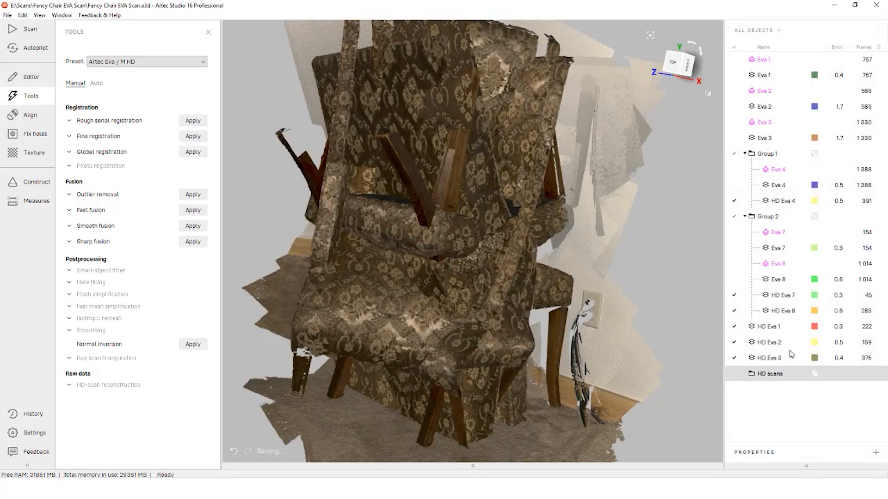
Step: Try to move HD Eva 1, HD Eva 2 and HD Eva 3 together into the HD scans group
click(773, 327)
shift+click(773, 356)
drag(768, 379, 768, 376)
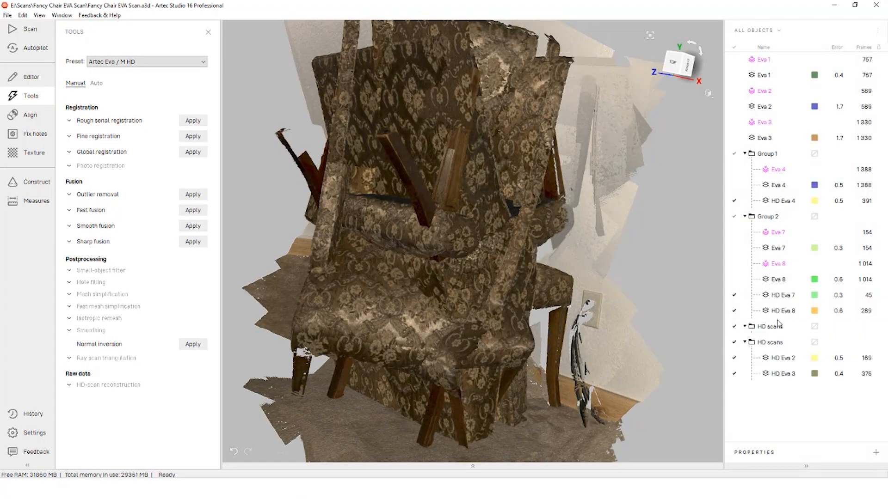
shift+click(780, 311)
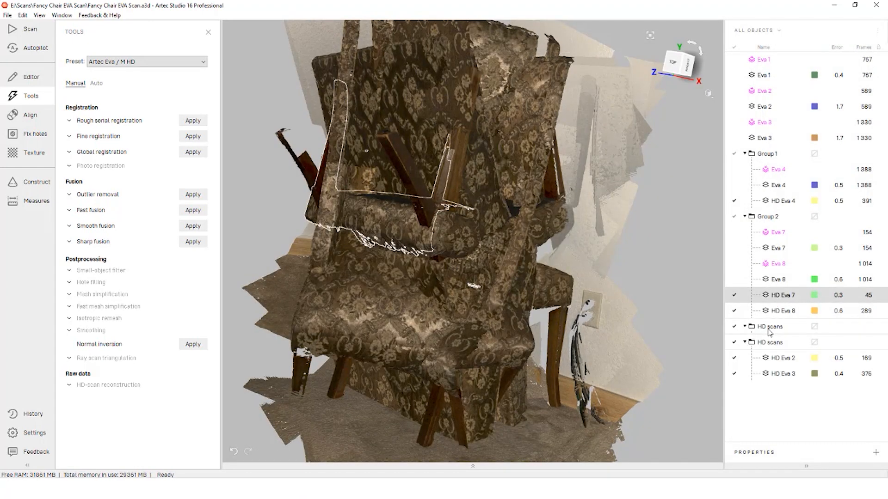
Step: Move all the HD scans into the HD scans group: HD Eva 1 to 3, HD Eva 7 and 8, and HD Eva 4
click(770, 327)
shift+click(772, 359)
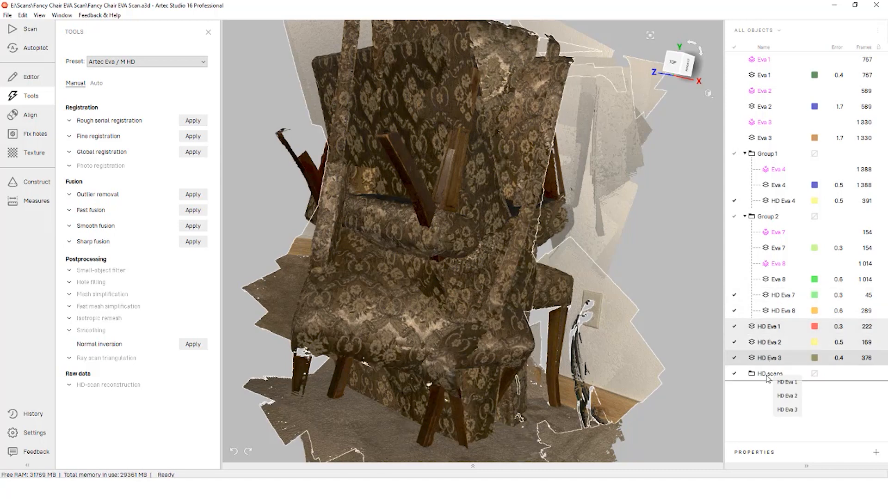
drag(768, 377, 769, 376)
click(782, 295)
shift+click(780, 311)
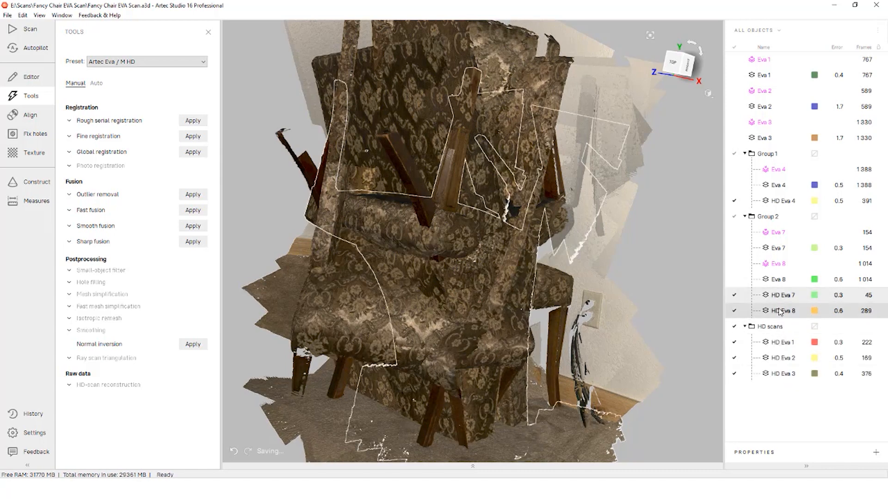
drag(776, 331, 776, 330)
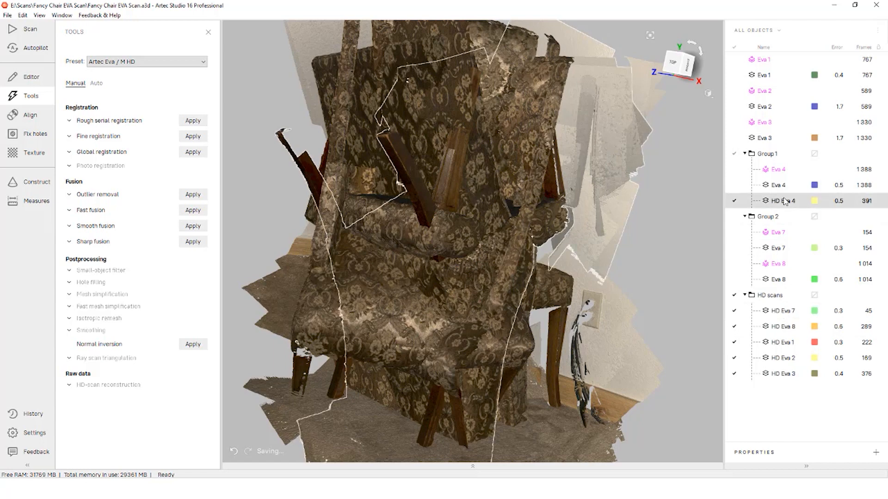
drag(785, 212, 780, 305)
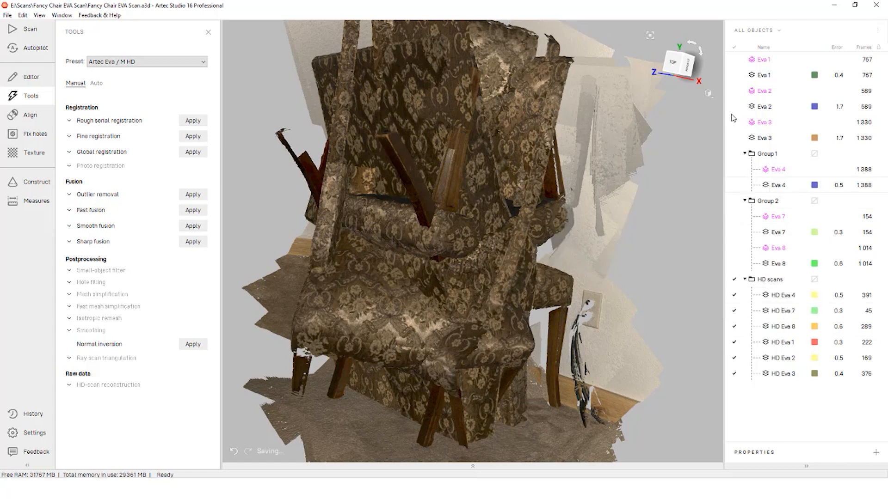
Step: Collapse Group 1 and Group 2, and group them together with all the ungrouped Eva 1, Eva 2 and Eva 3 scans
click(745, 154)
click(745, 170)
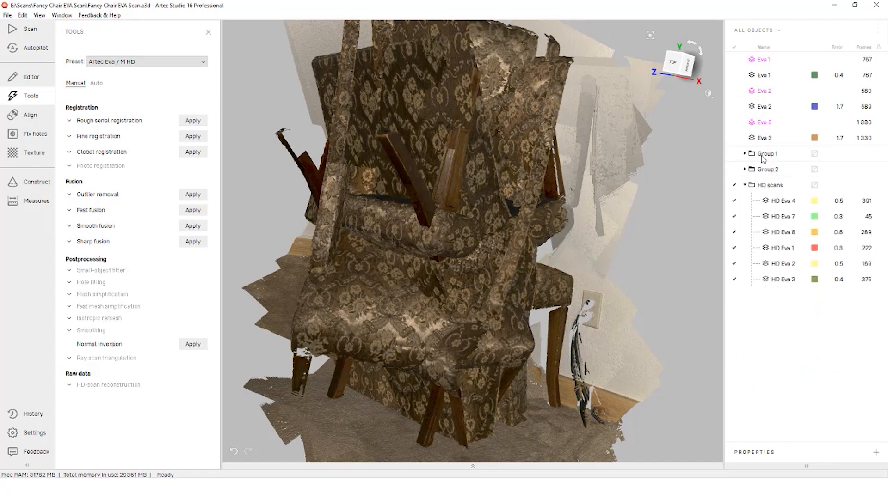
click(765, 62)
shift+click(771, 169)
right_click(769, 166)
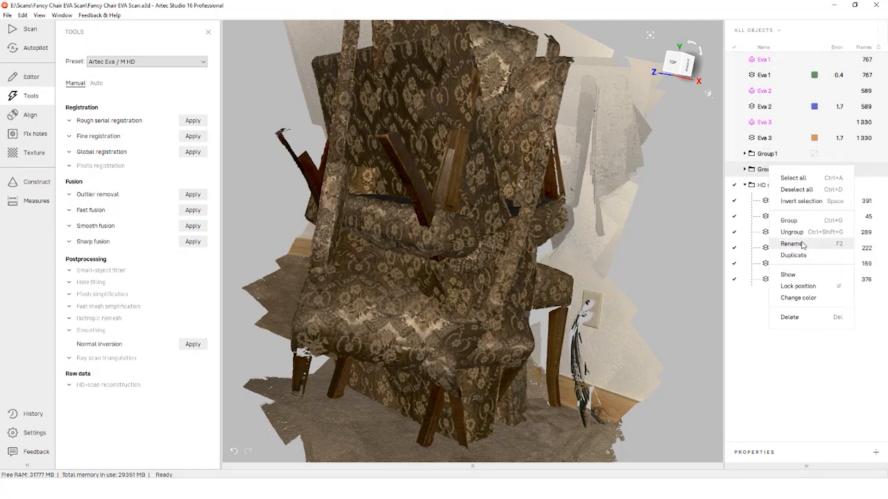
click(799, 222)
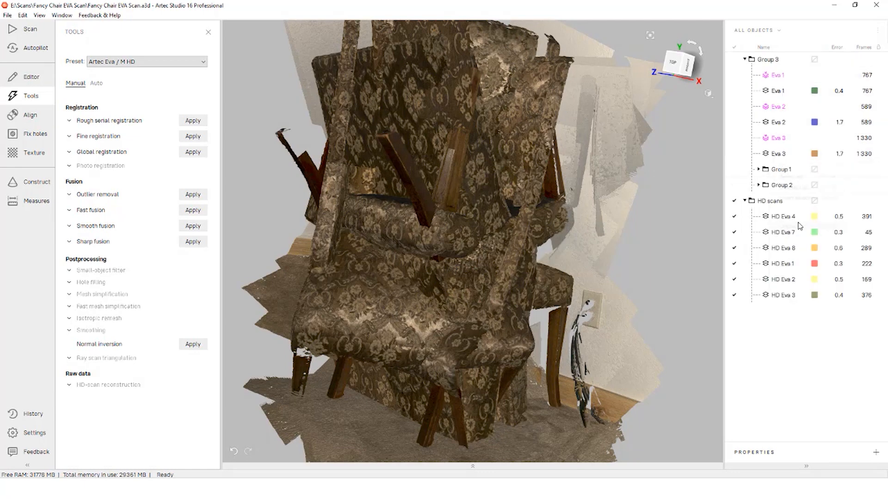
Step: Rename the group holding the original scans as "SD scans"
right_click(771, 64)
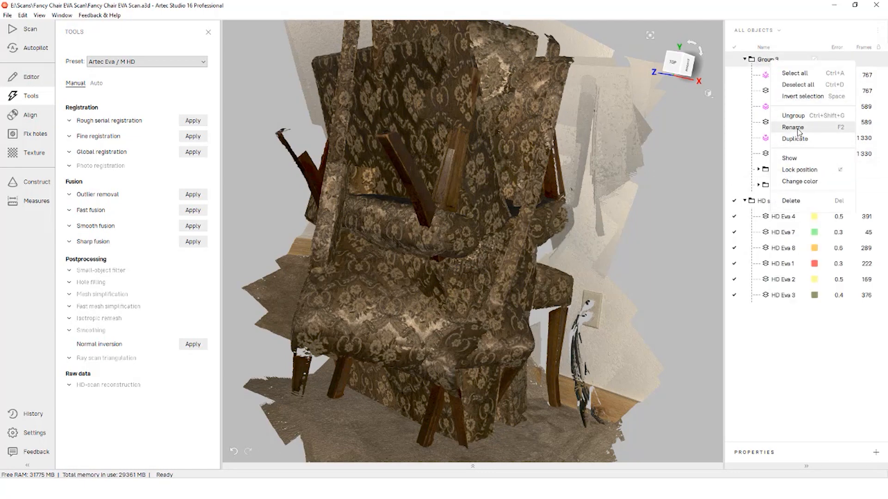
click(794, 127)
text(SD sca)
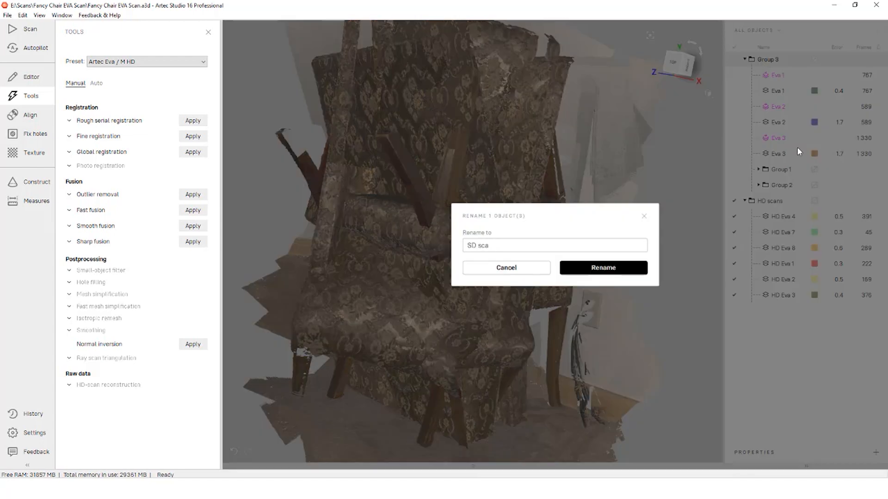
text(ns)
key(Return)
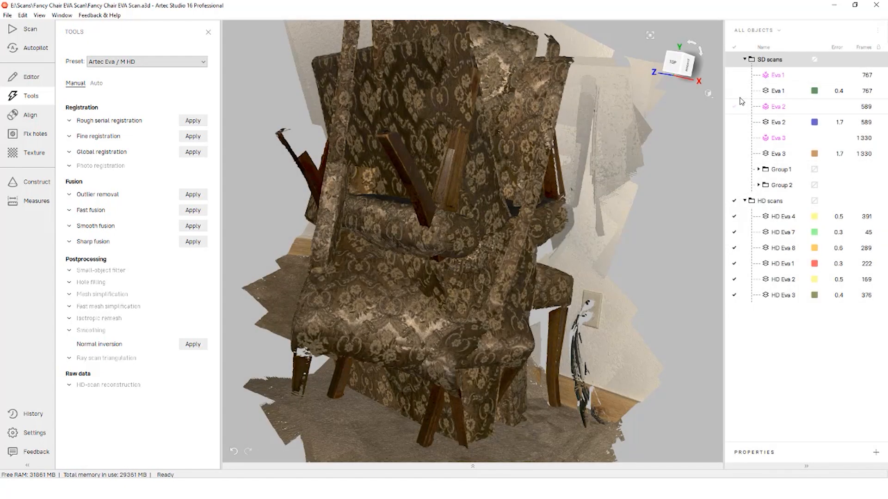
Step: Compare the chair surface in Eva 1 and HD Eva 1, viewing each scan by itself from the front
right_click(735, 94)
scroll(474, 212, up, 3)
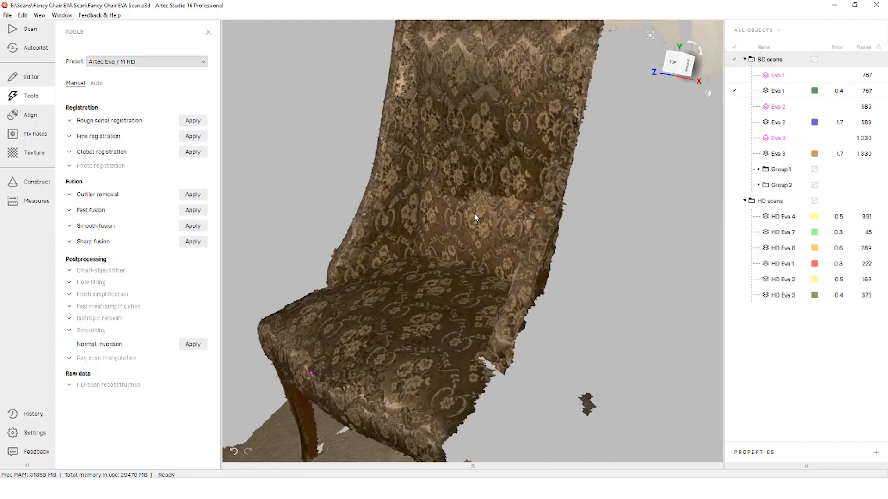
drag(473, 212, 591, 191)
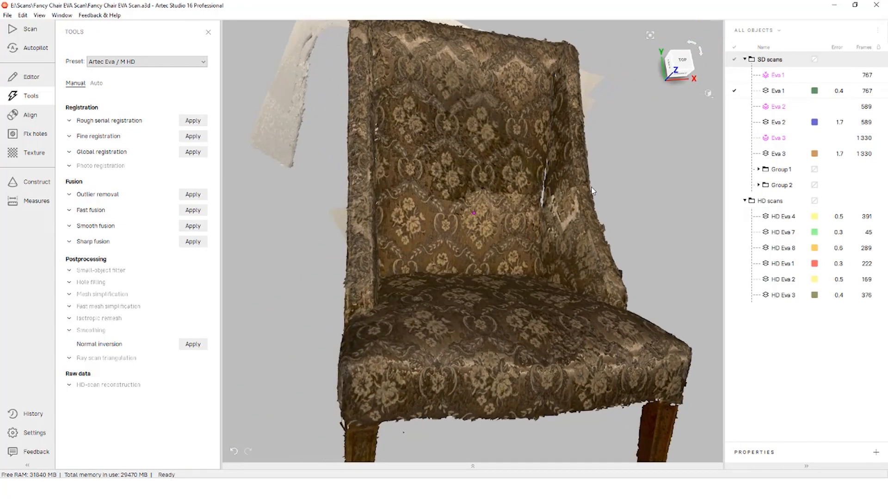
right_click(735, 264)
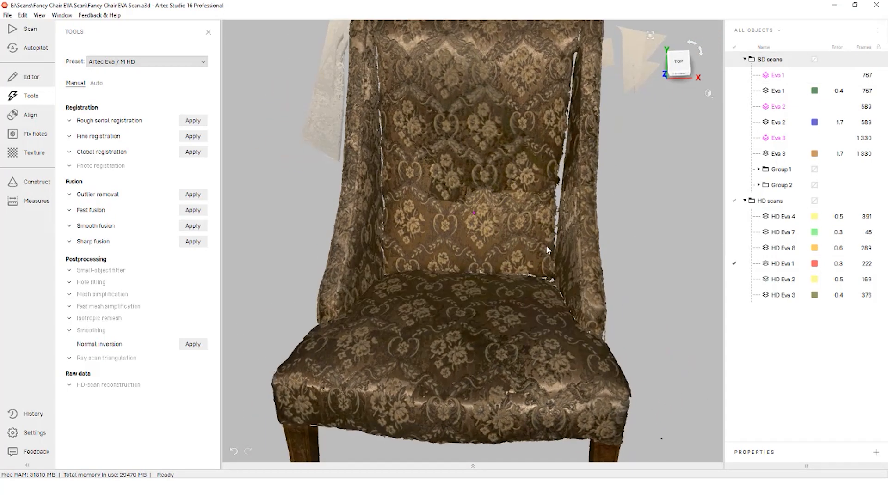
click(736, 279)
click(737, 281)
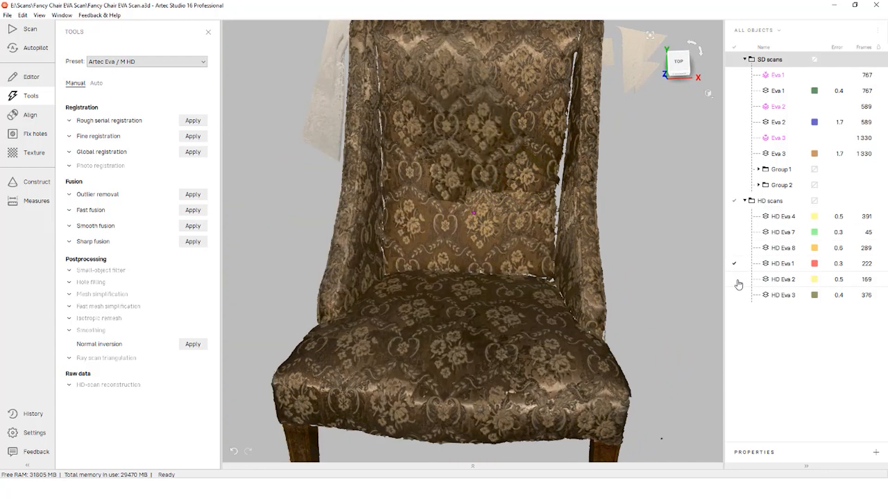
Step: Inspect the upside-down chair in HD Eva 8, and compare it with the Eva 8 scan in Group 2 up close
right_click(735, 248)
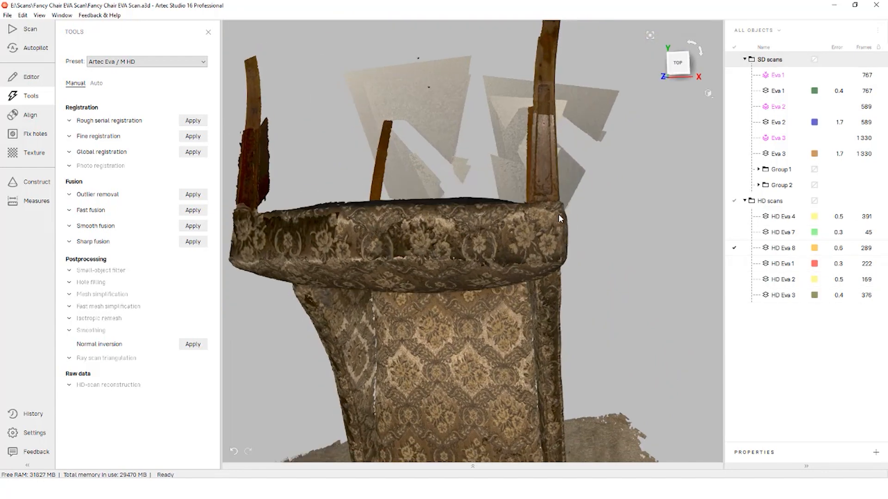
drag(559, 214, 701, 190)
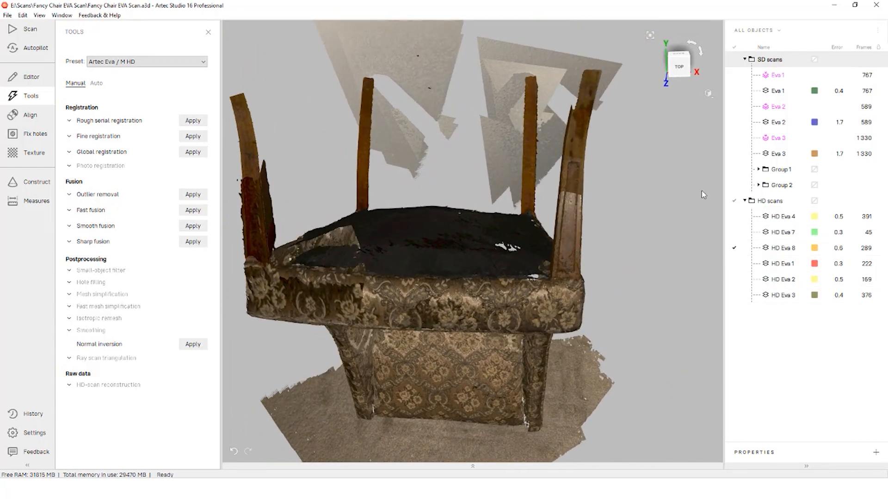
click(758, 185)
click(735, 248)
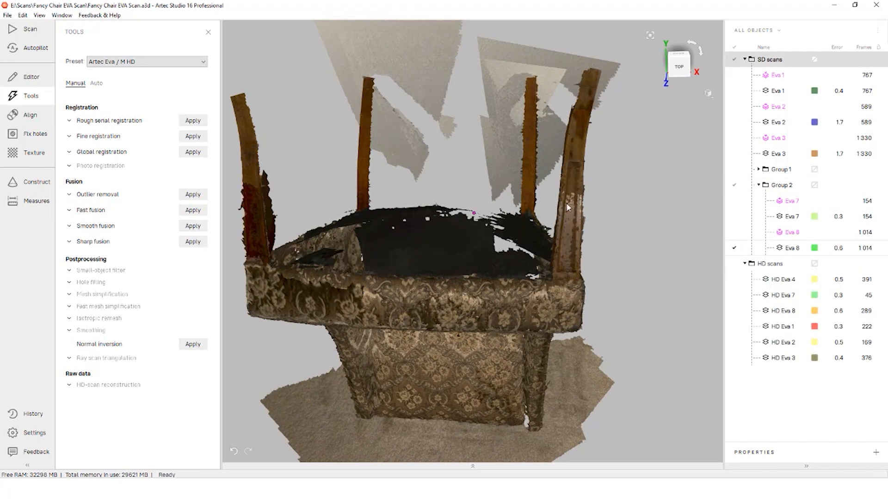
scroll(566, 203, up, 3)
drag(554, 222, 706, 322)
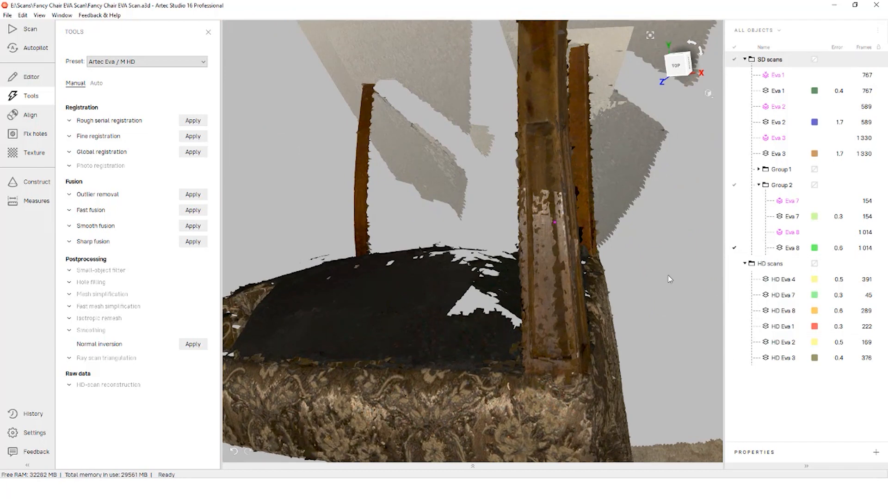
Step: Show HD Eva 8 again to examine the chair's leg and underside, and switch the view to HD Eva 7
click(734, 310)
scroll(568, 306, down, 5)
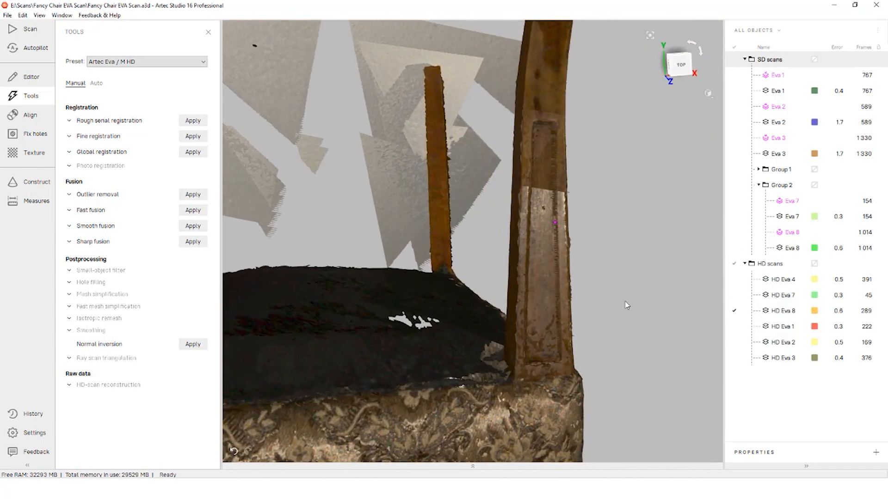
drag(586, 286, 516, 247)
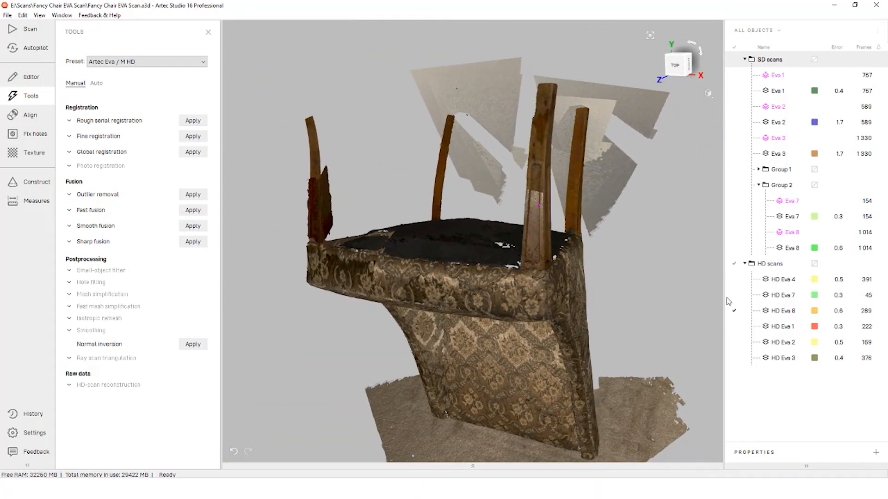
drag(403, 258, 423, 258)
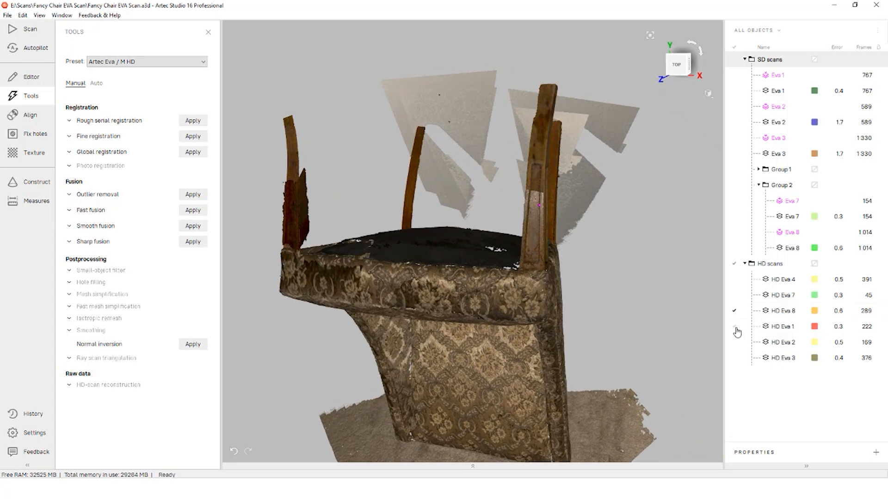
click(735, 310)
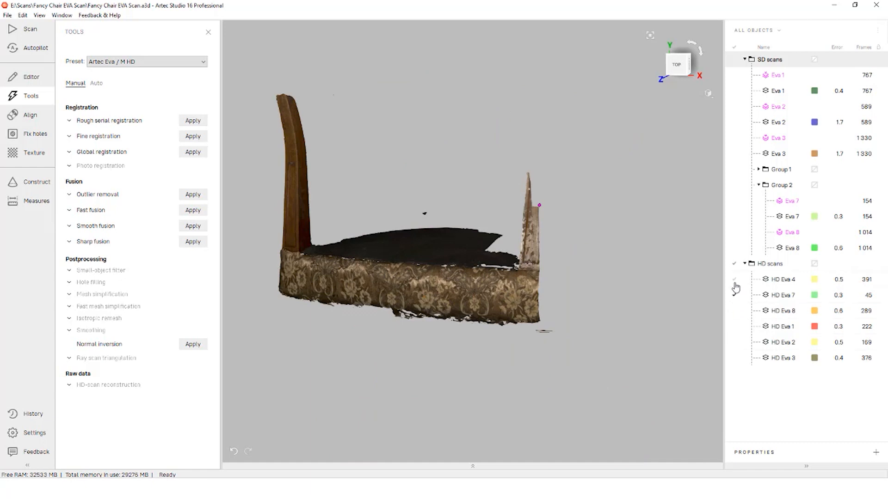
Step: Show HD Eva 4, switch to HD Eva 3 by itself, and view the chair's backrest from behind
click(735, 281)
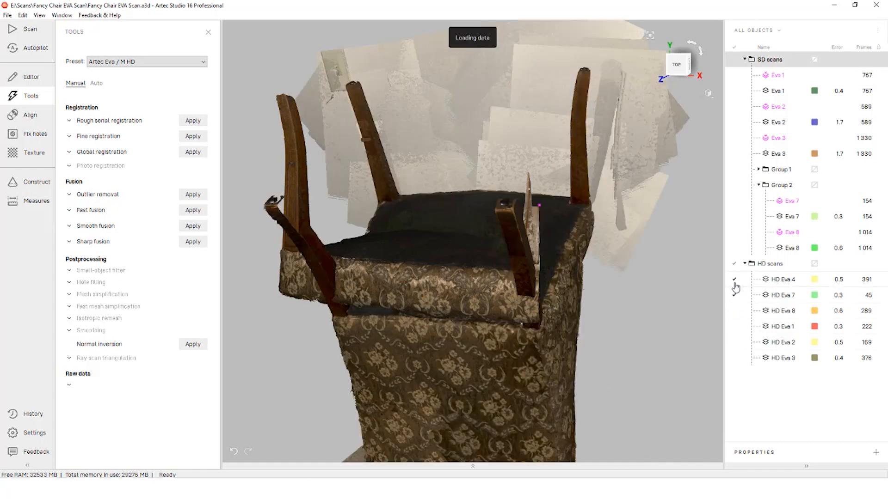
click(735, 360)
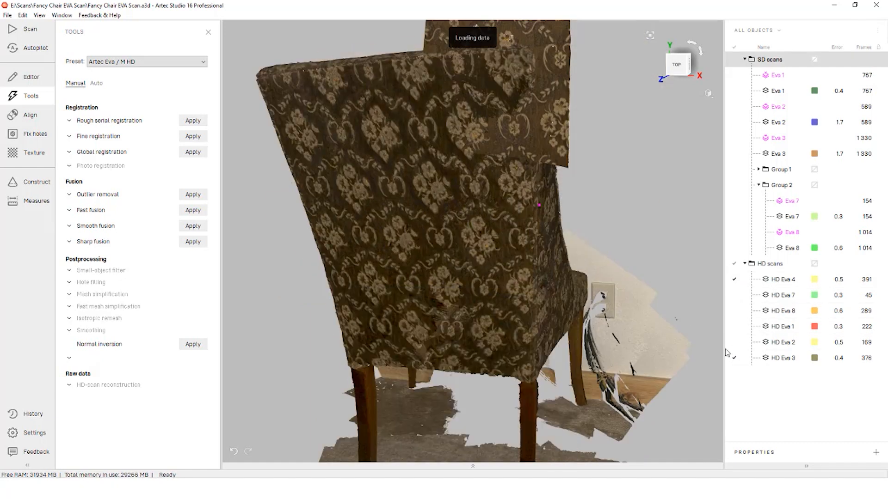
click(733, 344)
click(734, 343)
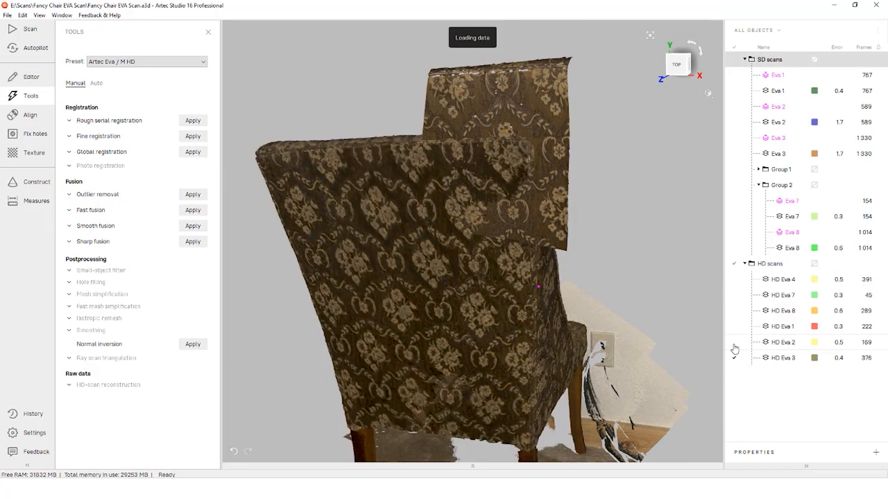
drag(357, 241, 532, 158)
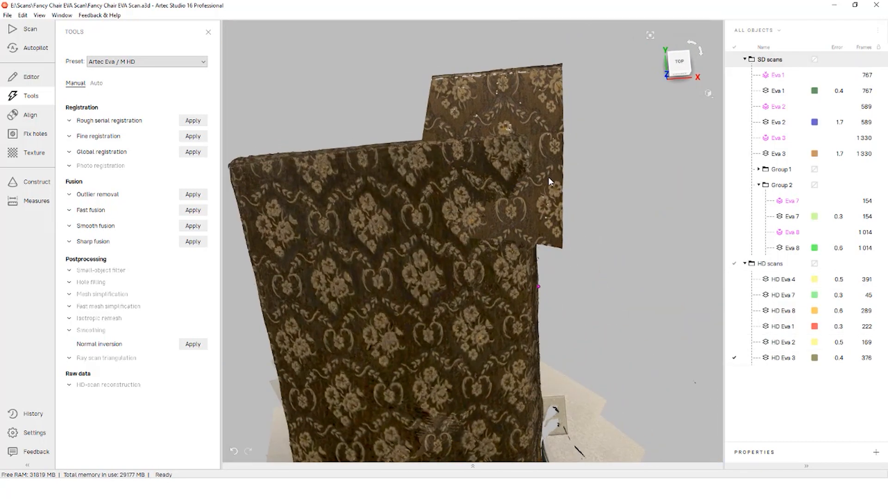
Step: Run Rough serial registration on HD Eva 3 using Geometry and texture features, and check the backrest alignment
click(121, 124)
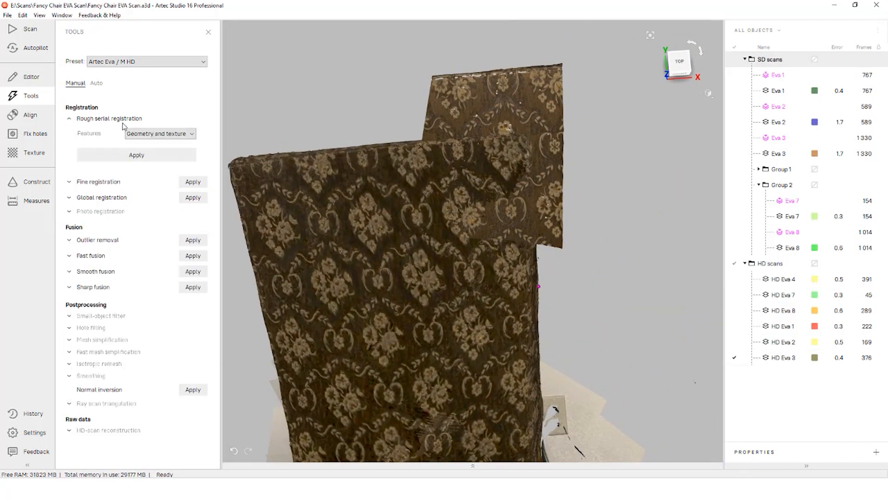
click(130, 157)
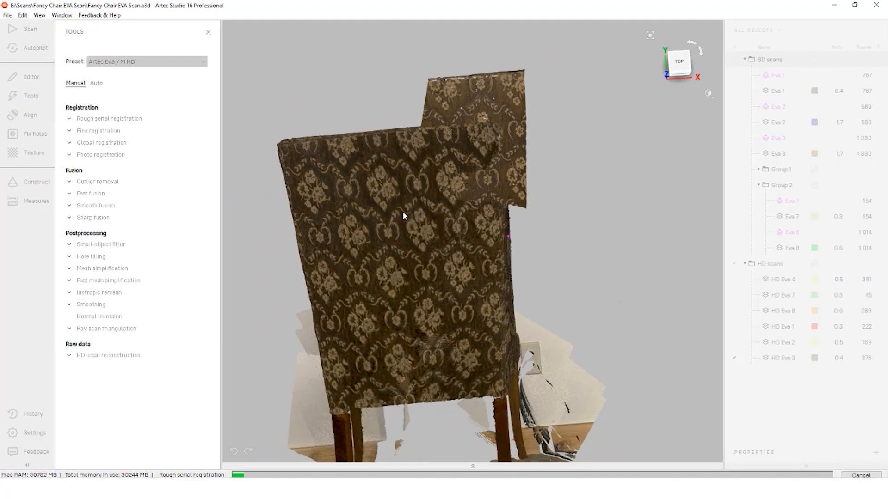
drag(403, 214, 377, 232)
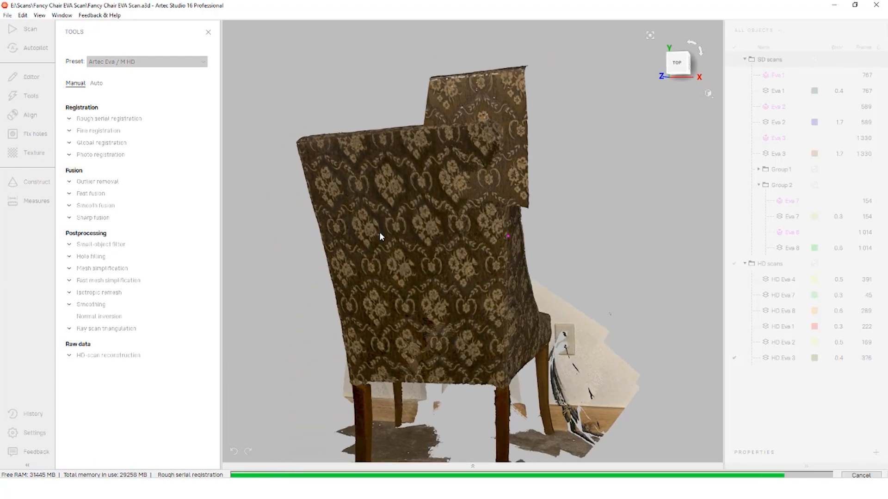
drag(379, 234, 452, 231)
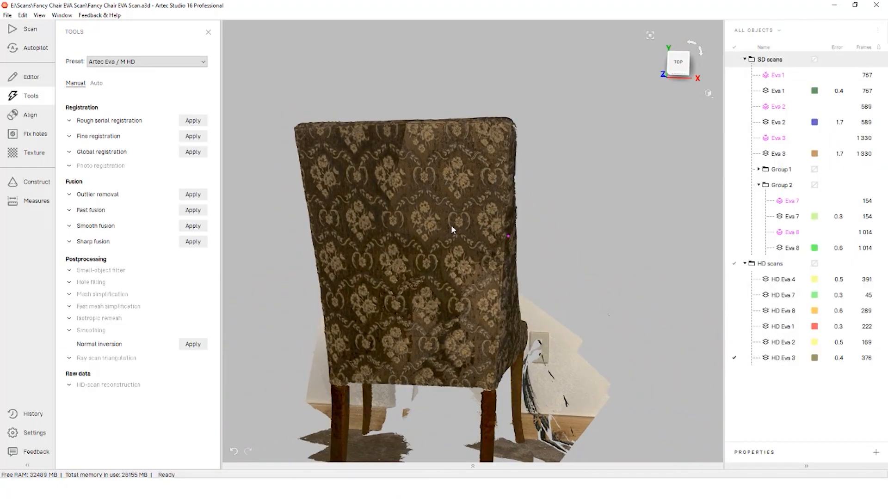
Step: Open the frame list of HD Eva 3, sort it by title, and examine successive frame ranges through the last frame
double_click(779, 359)
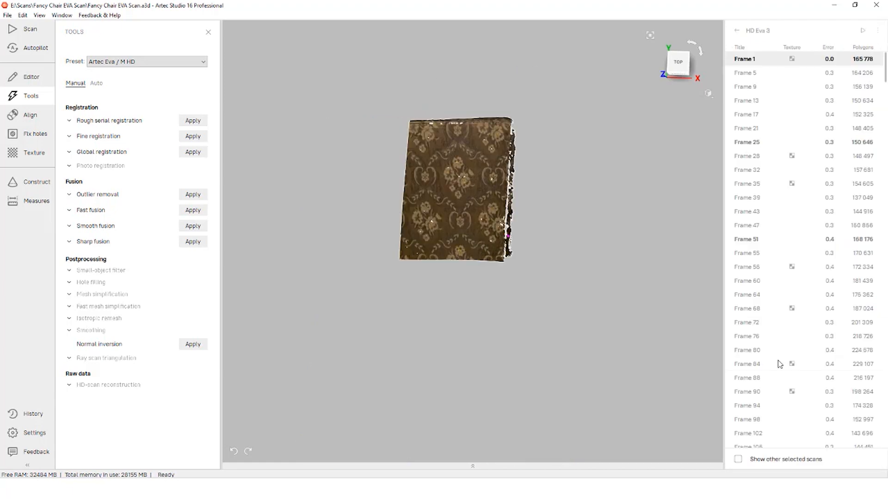
click(739, 48)
click(739, 48)
shift+click(752, 314)
scroll(754, 334, down, 8)
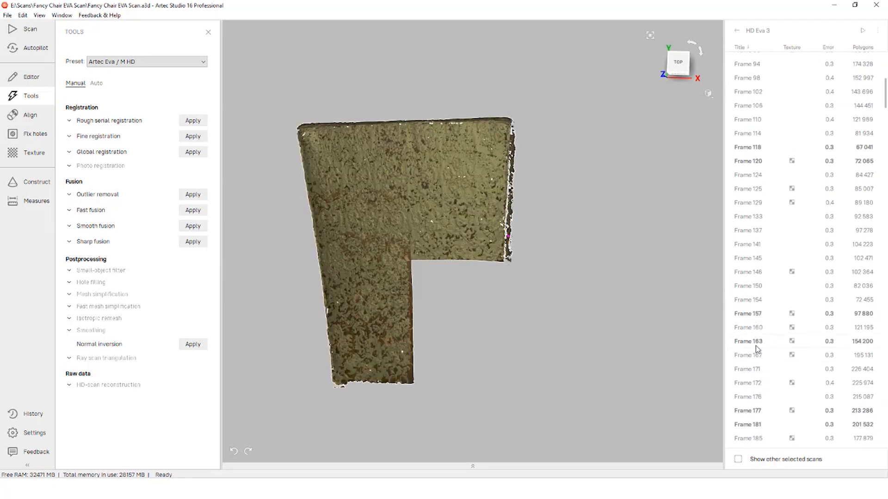
shift+click(756, 345)
scroll(755, 345, down, 1)
scroll(757, 348, down, 20)
shift+click(757, 345)
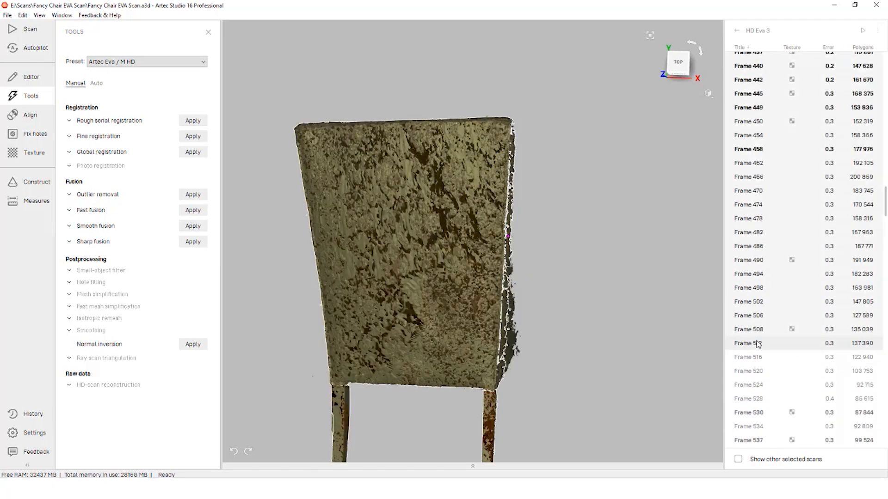
scroll(758, 343, down, 15)
scroll(758, 344, down, 20)
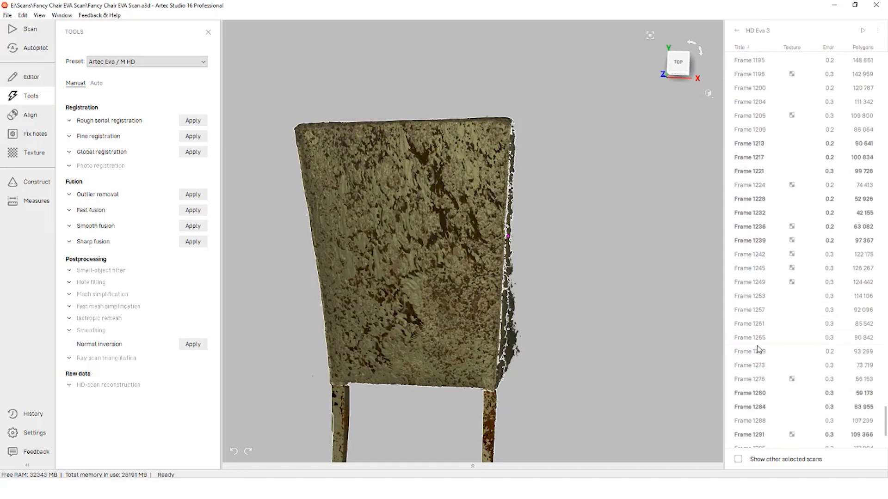
shift+click(758, 440)
click(758, 440)
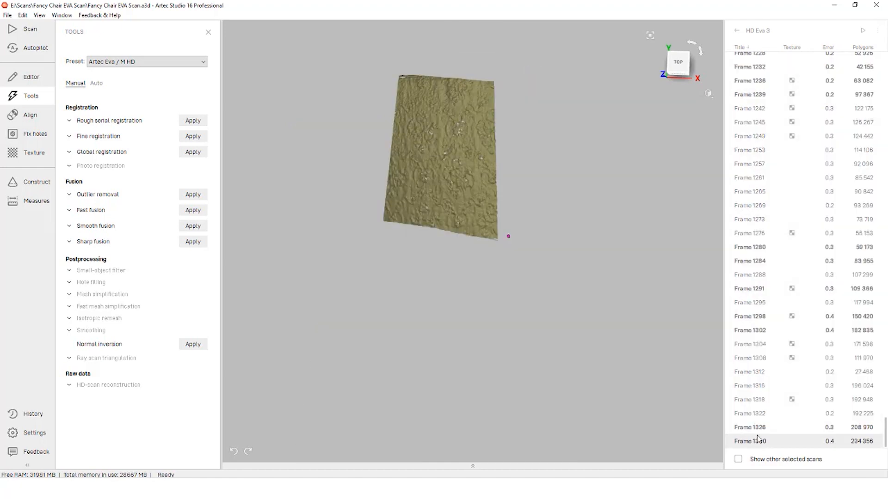
Step: Delete frames 1304 through 1330 from HD Eva 3 and return to the list of all scans
shift+click(753, 413)
shift+click(753, 398)
shift+click(751, 372)
shift+click(752, 344)
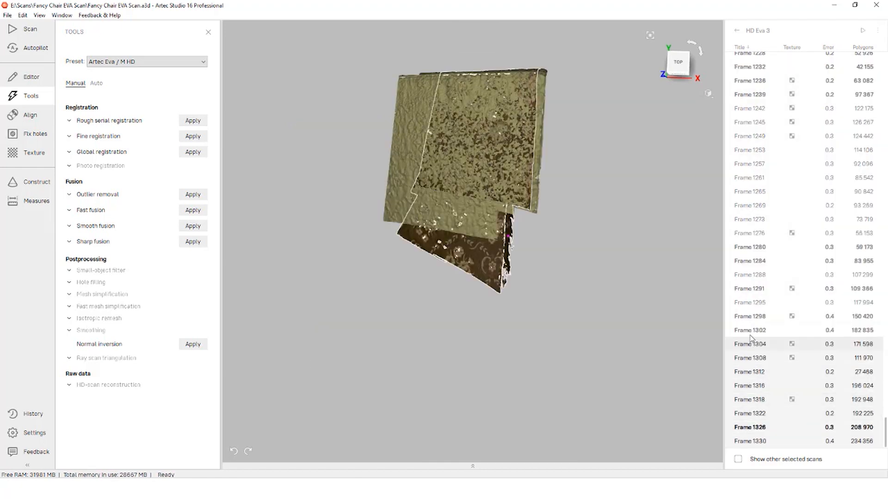
shift+click(749, 331)
shift+click(749, 347)
key(Delete)
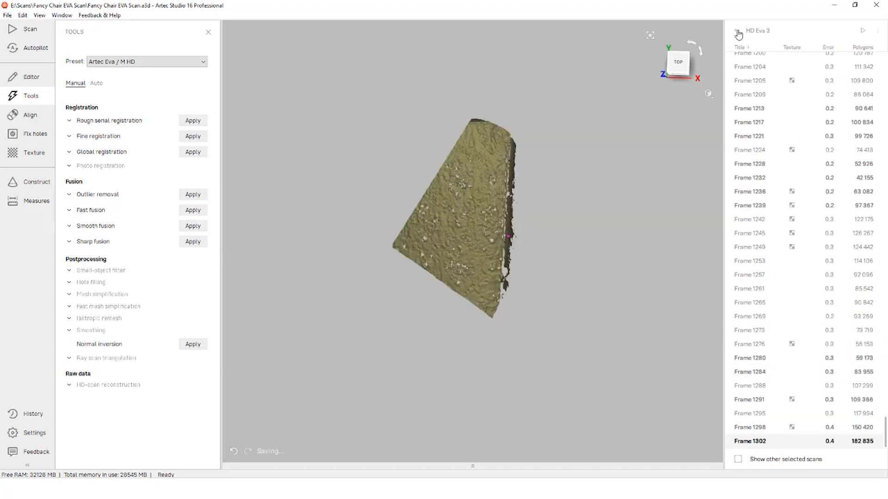
click(737, 34)
Step: View the chair's backrest from behind and undo the last change to HD Eva 3
drag(593, 156, 568, 181)
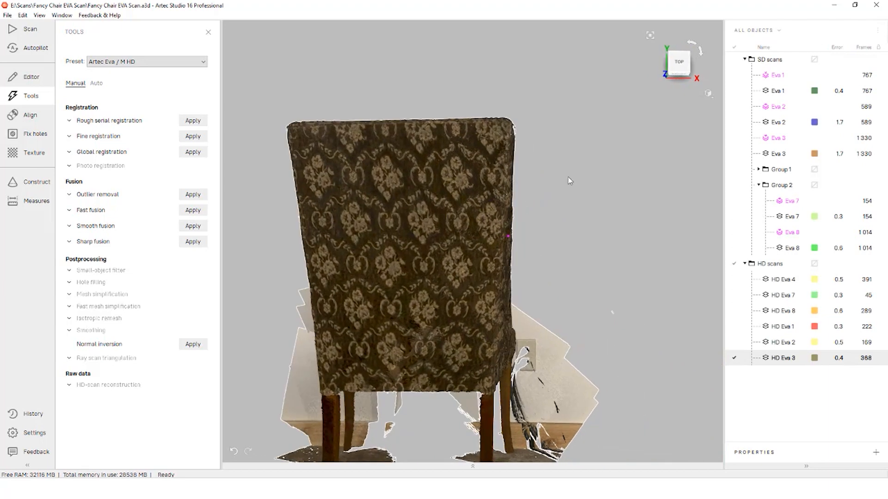
key(ctrl+z)
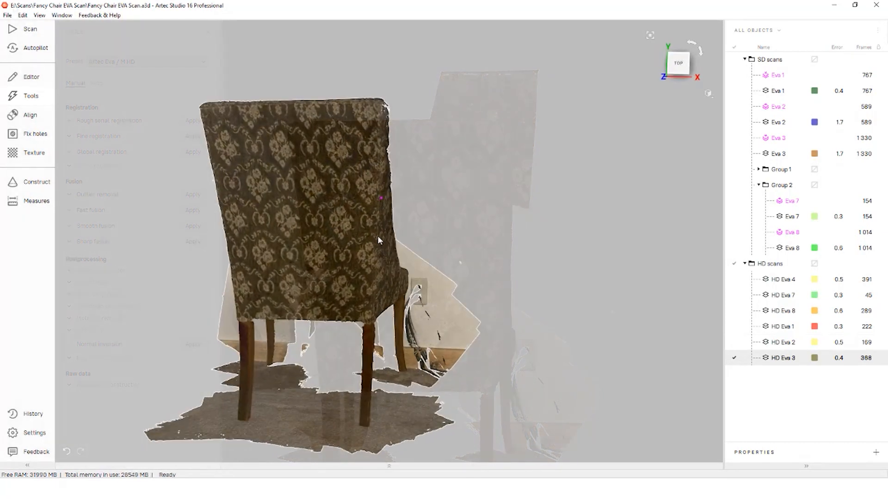
Step: Open the scene settings and turn on Show all frames for HD Eva 3
drag(378, 234, 314, 250)
click(708, 93)
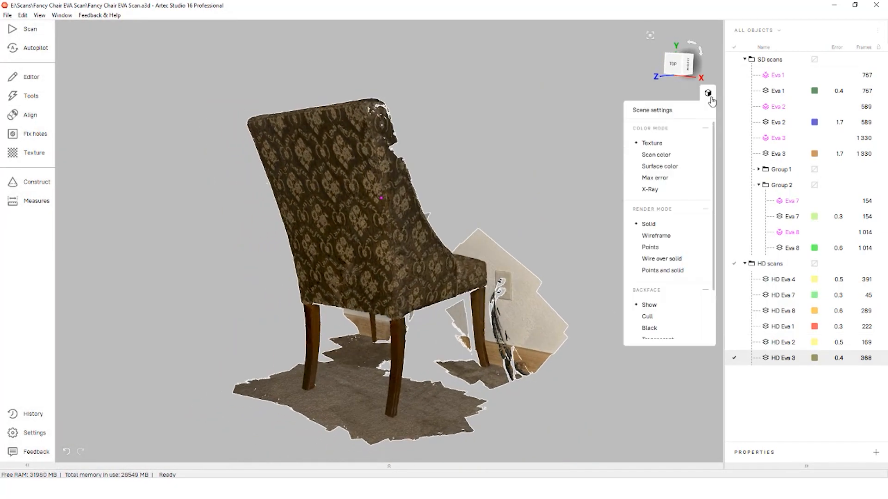
scroll(384, 179, up, 3)
drag(362, 184, 420, 182)
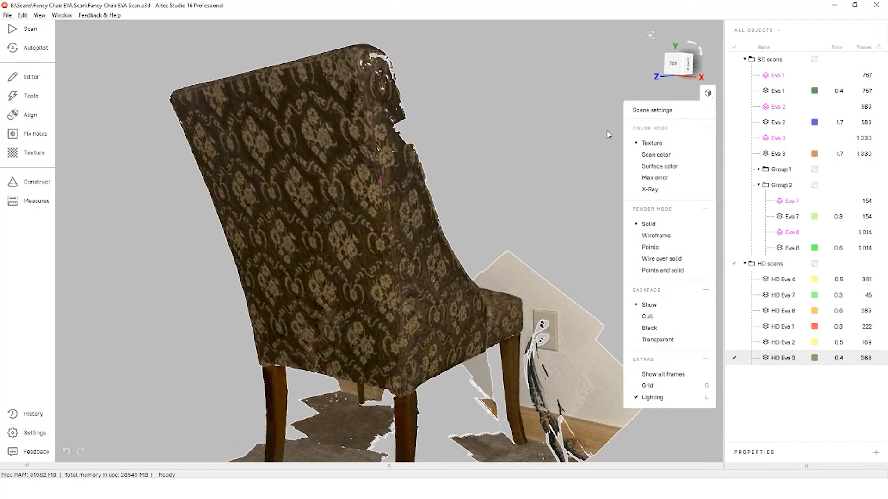
scroll(689, 214, down, 2)
scroll(457, 306, down, 2)
middle_drag(457, 305, 400, 249)
click(625, 376)
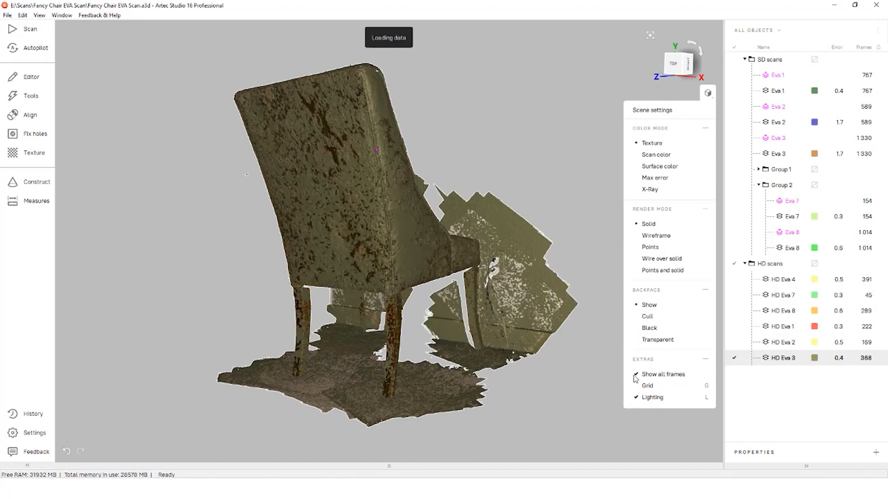
Step: Turn off Show all frames, then toggle it on and off again to compare the edge of the backrest
drag(371, 230, 401, 230)
click(660, 374)
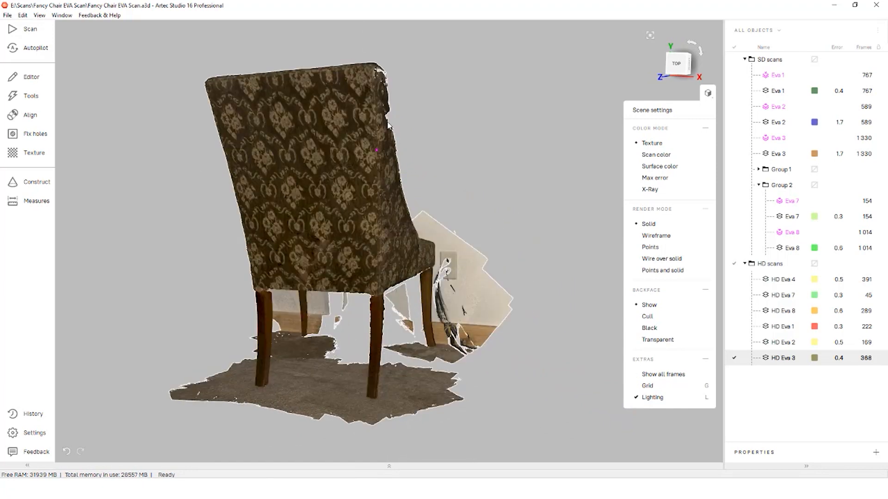
scroll(423, 194, up, 2)
drag(407, 153, 277, 130)
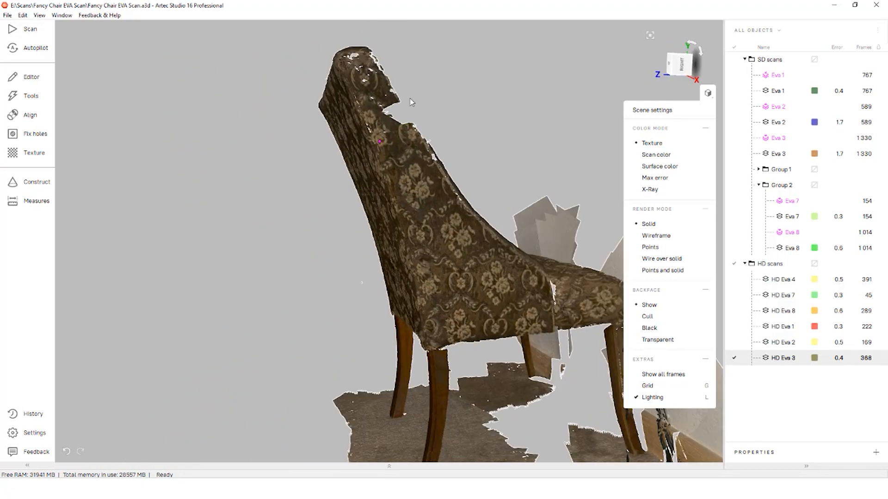
click(656, 376)
click(656, 376)
drag(398, 241, 503, 248)
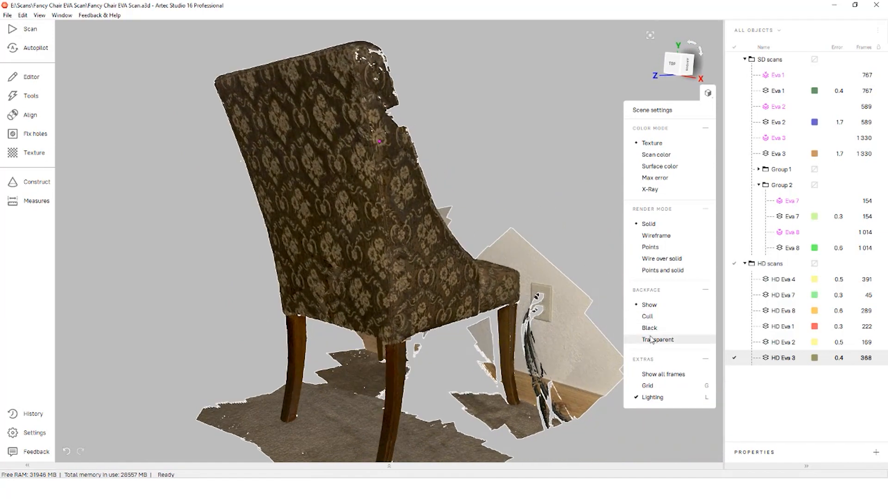
Step: View the chair from the rear and front, and set the backface display to Cull
drag(468, 278, 634, 331)
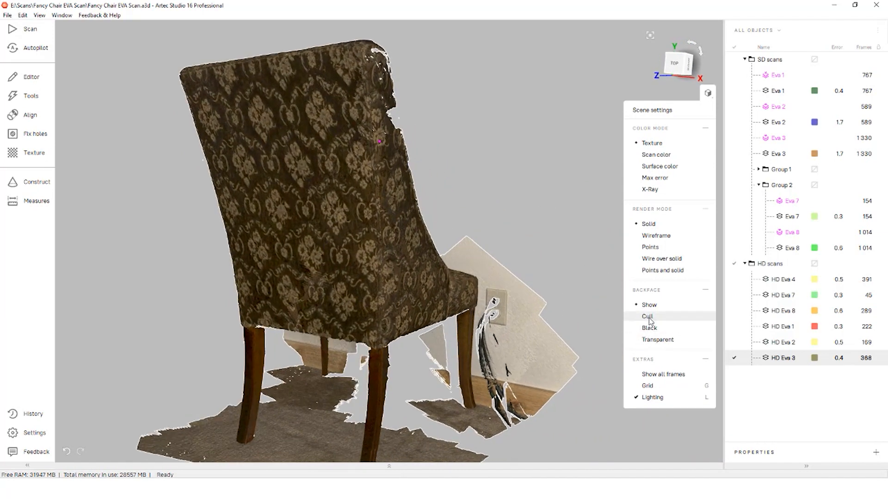
drag(462, 241, 143, 235)
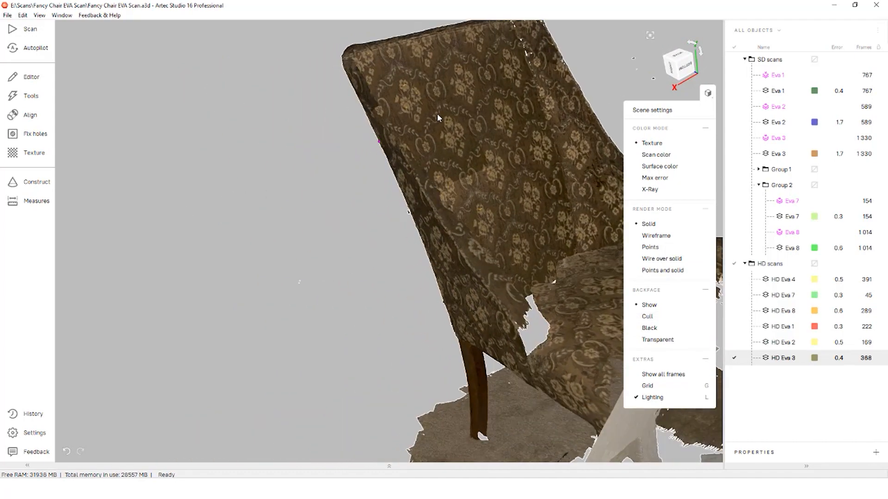
drag(437, 114, 643, 138)
click(648, 316)
Step: Set the backface display to Black and inspect the whole chair from its side
click(649, 328)
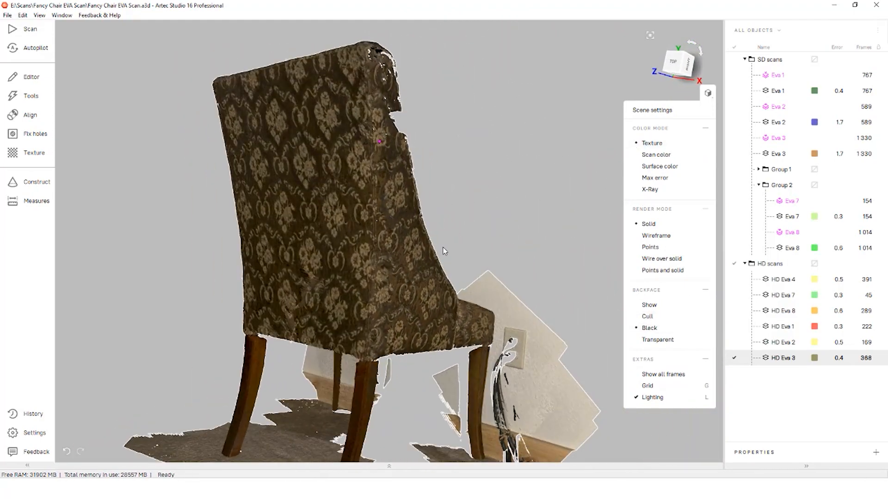
drag(531, 301, 369, 249)
middle_drag(368, 250, 291, 213)
scroll(291, 213, down, 3)
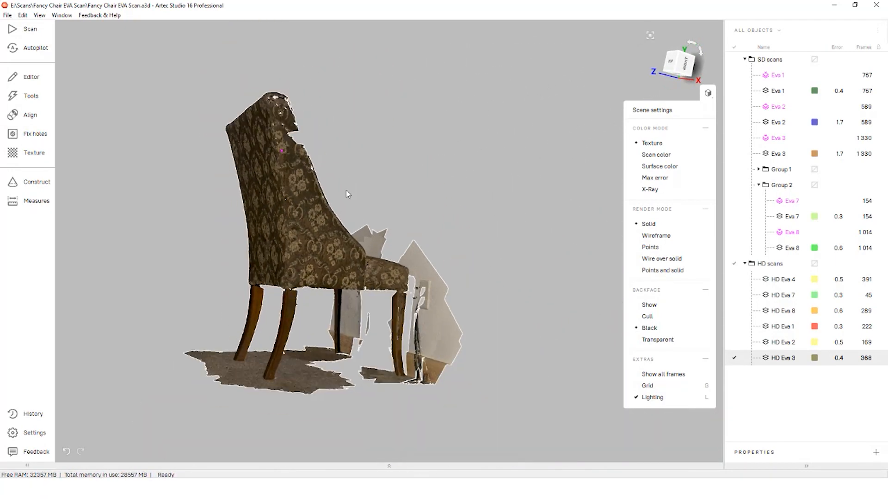
drag(347, 194, 335, 219)
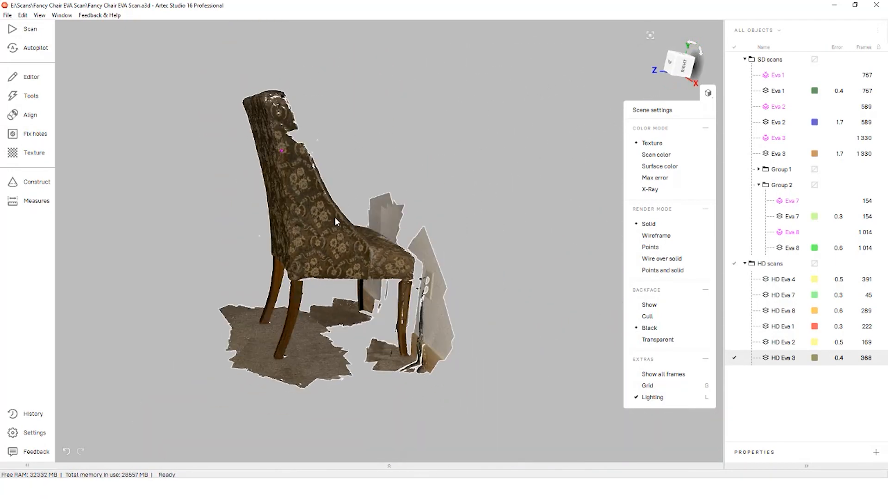
Step: Set the backface display to Transparent and inspect the chair from the front, side and rear
click(671, 340)
drag(526, 289, 482, 317)
middle_drag(481, 317, 537, 336)
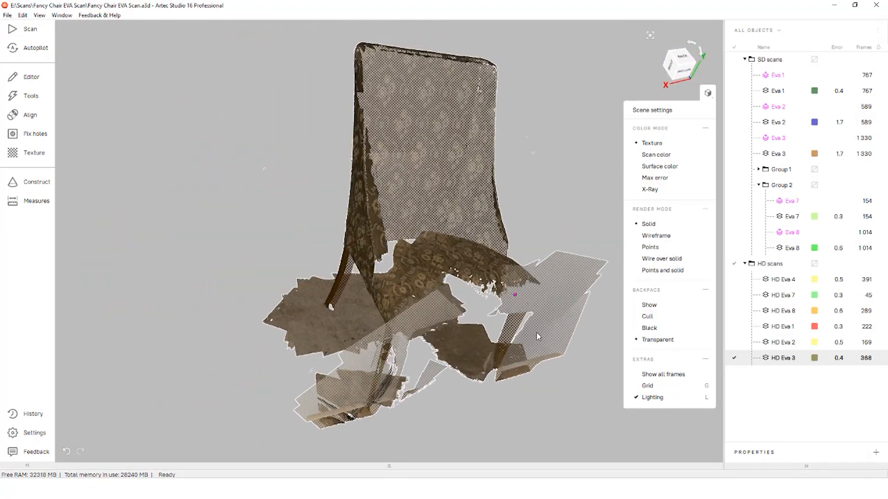
drag(459, 274, 522, 246)
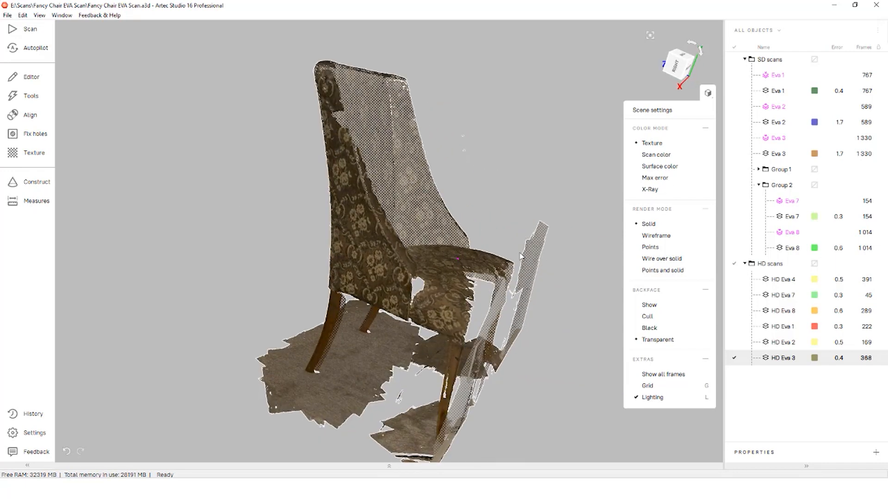
drag(566, 222, 409, 247)
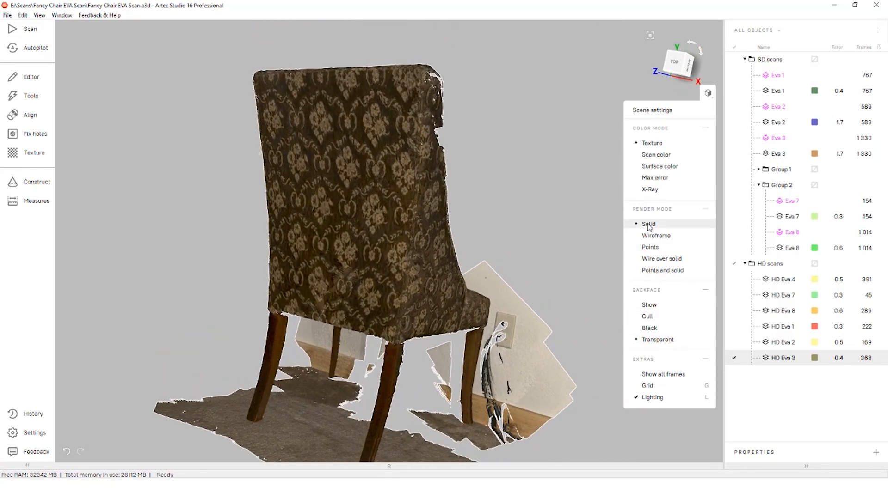
Step: Examine the backrest edge up close and switch the render mode to Wireframe
scroll(407, 106, up, 10)
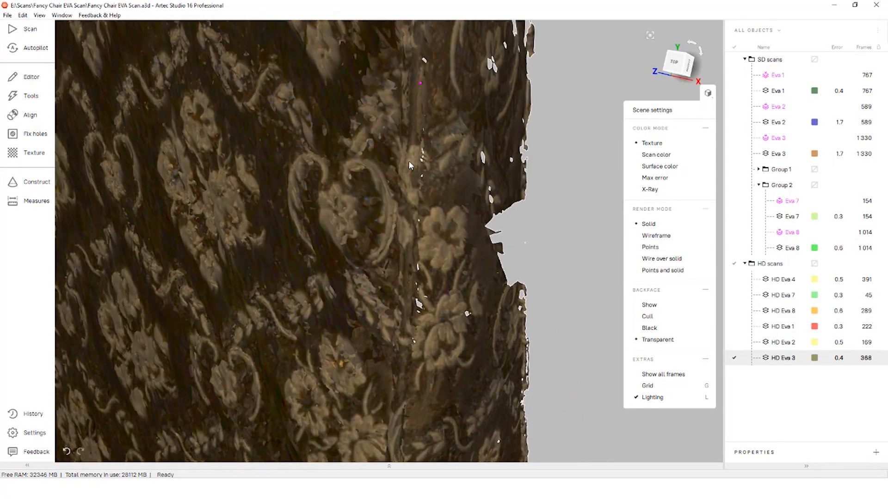
drag(408, 162, 454, 132)
click(656, 236)
drag(410, 191, 384, 208)
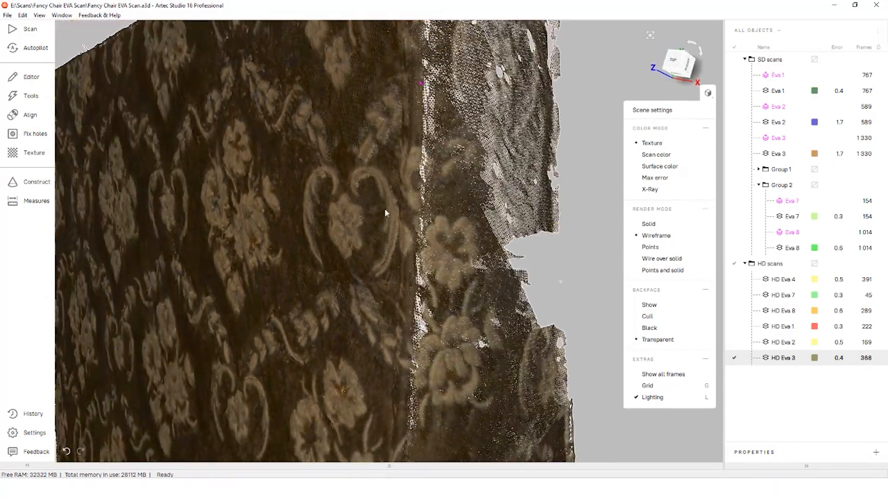
Step: Switch the render mode to Points and view the chair's backrest from another angle
click(650, 248)
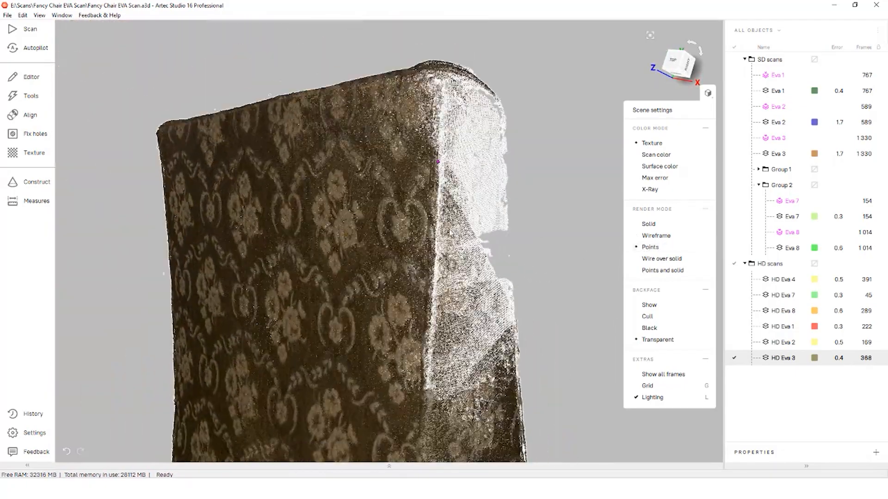
drag(365, 259, 416, 201)
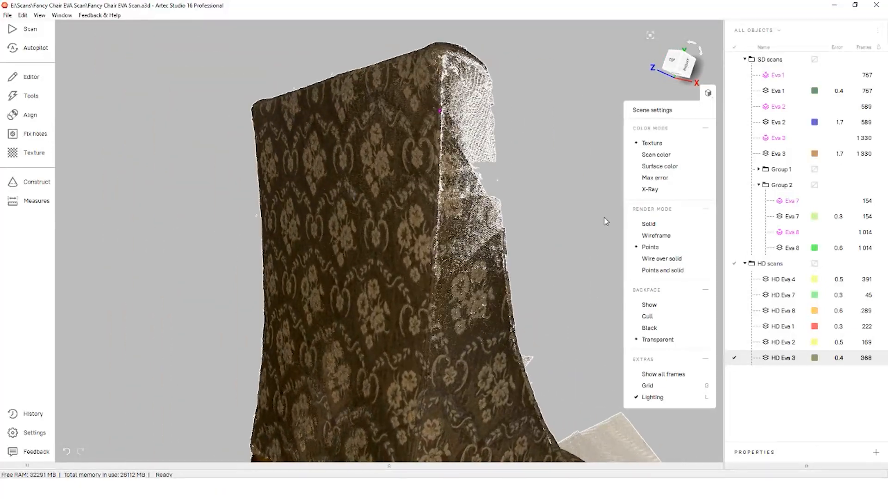
Step: Compare the Solid and Points render modes on HD Eva 3, ending in Points with the whole chair in view
click(649, 224)
click(650, 248)
scroll(487, 277, down, 5)
drag(487, 277, 556, 249)
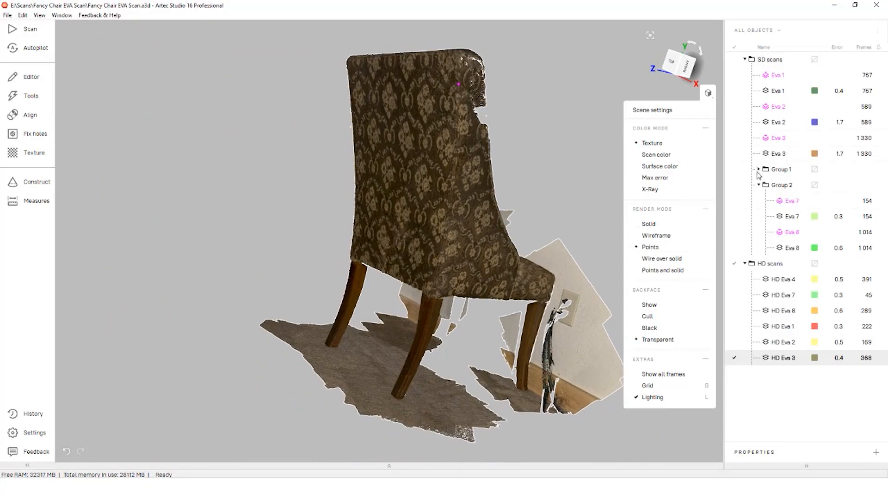
Step: Show only the SD scan Eva 3 and examine its point density by switching the render mode to Solid and back to Points
click(735, 155)
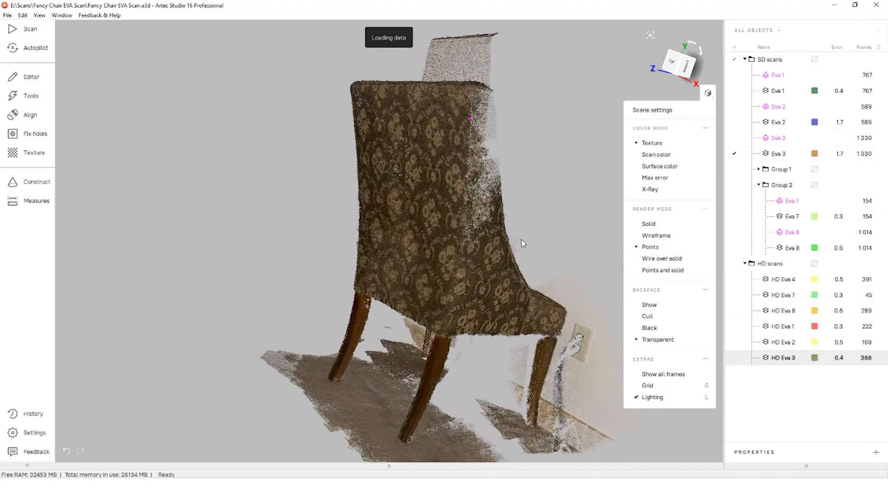
click(648, 224)
drag(555, 213, 531, 228)
scroll(359, 203, up, 3)
drag(362, 203, 391, 217)
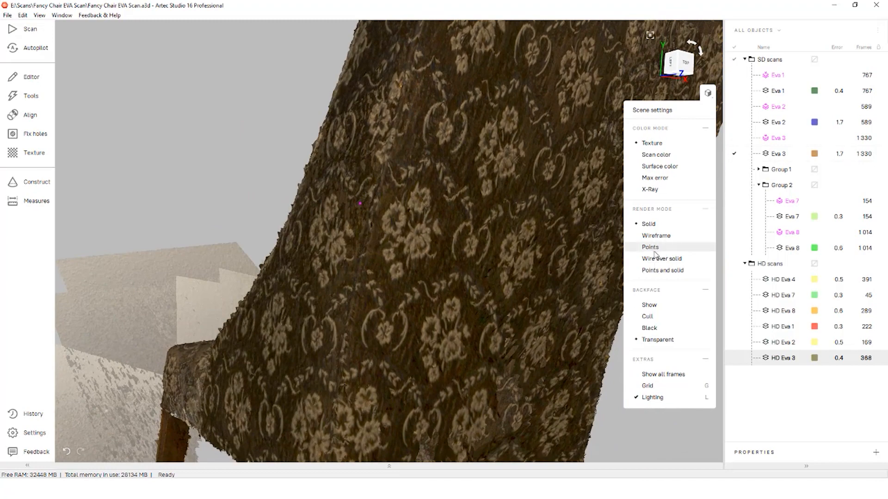
click(652, 249)
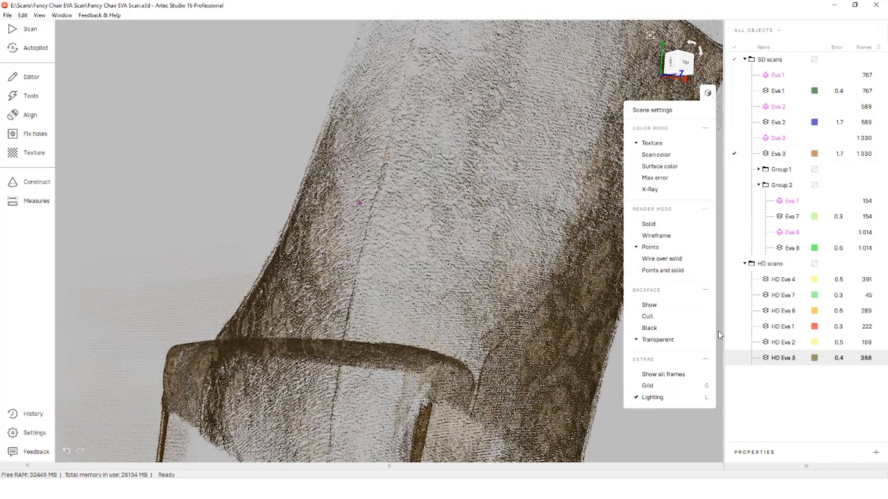
Step: Show only HD Eva 3 again and set the render mode to Solid
click(736, 359)
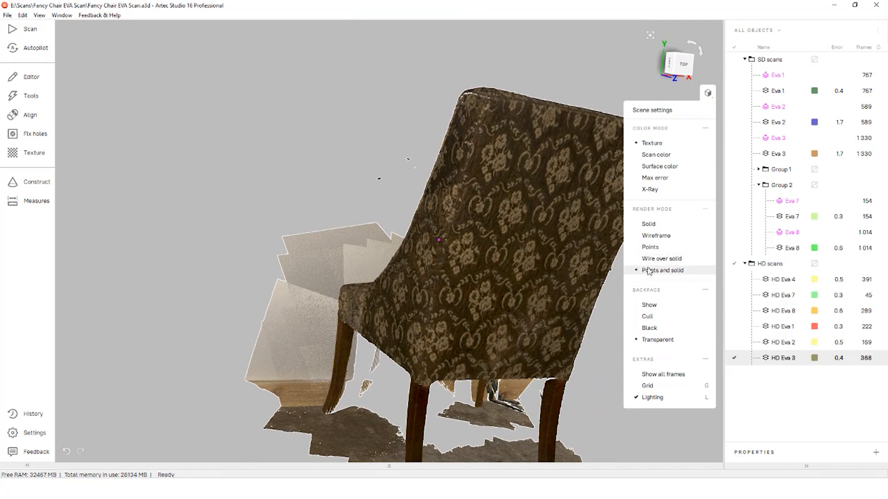
click(648, 225)
drag(601, 231, 472, 223)
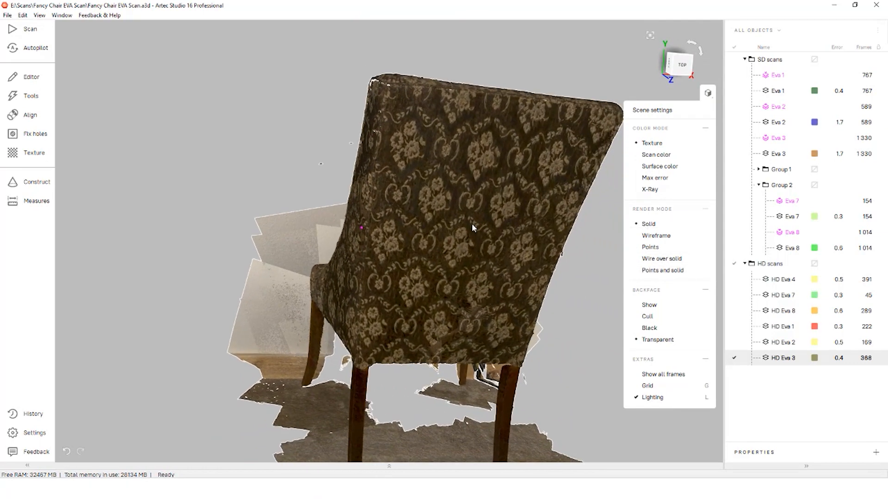
Step: Inspect the back of the chair in the Scan color mode and in the Surface color mode
click(653, 155)
drag(575, 182, 615, 219)
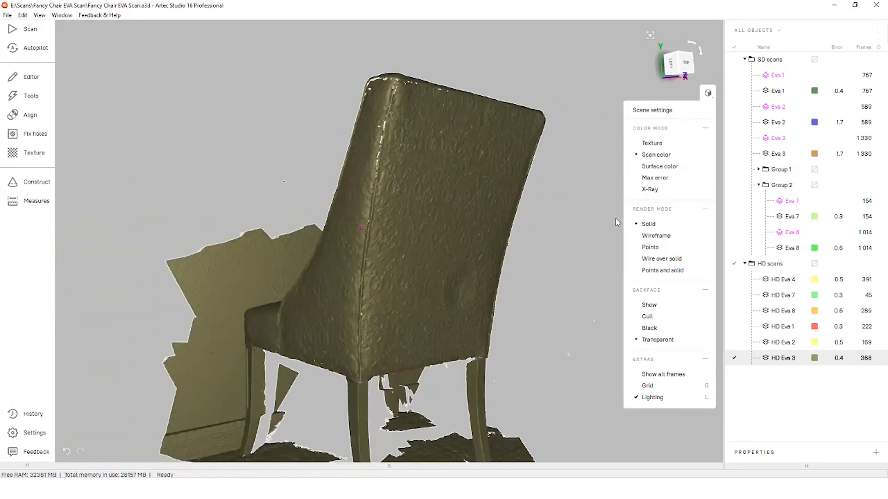
click(660, 166)
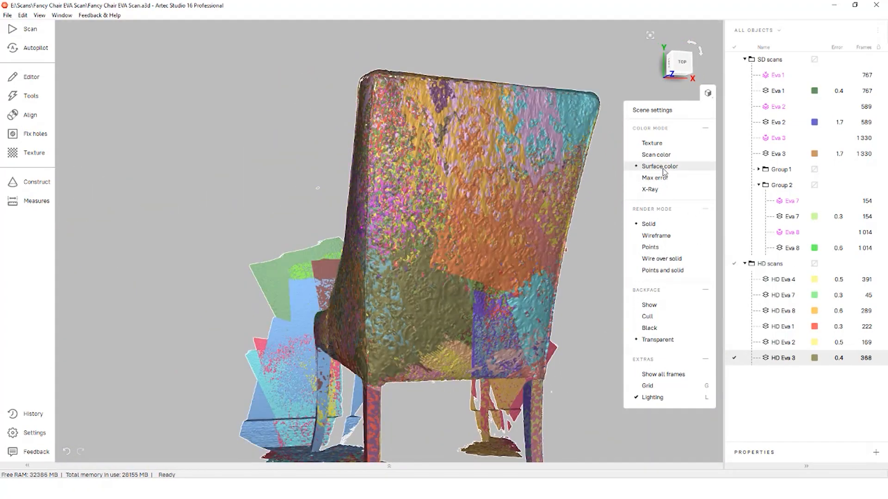
drag(553, 220, 582, 235)
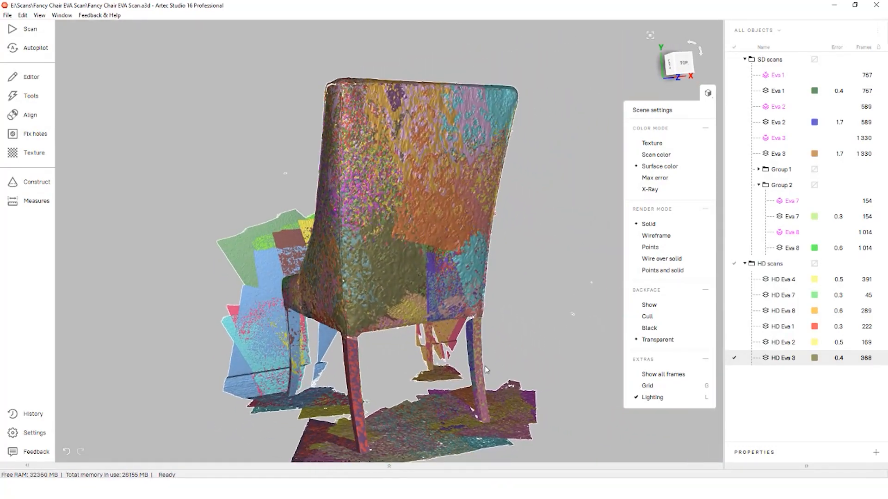
drag(536, 403, 538, 396)
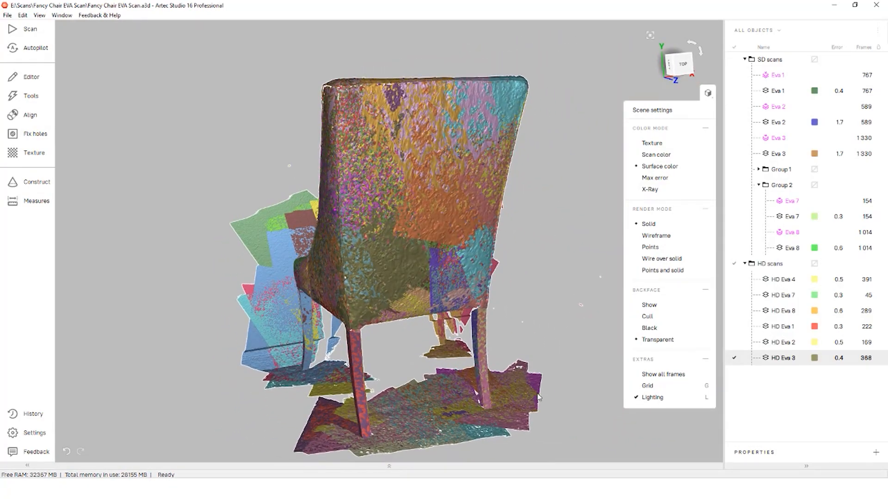
Step: Open the frame list of HD Eva 3, play through its individual frames, and return to the scan list
double_click(790, 359)
scroll(749, 74, down, 5)
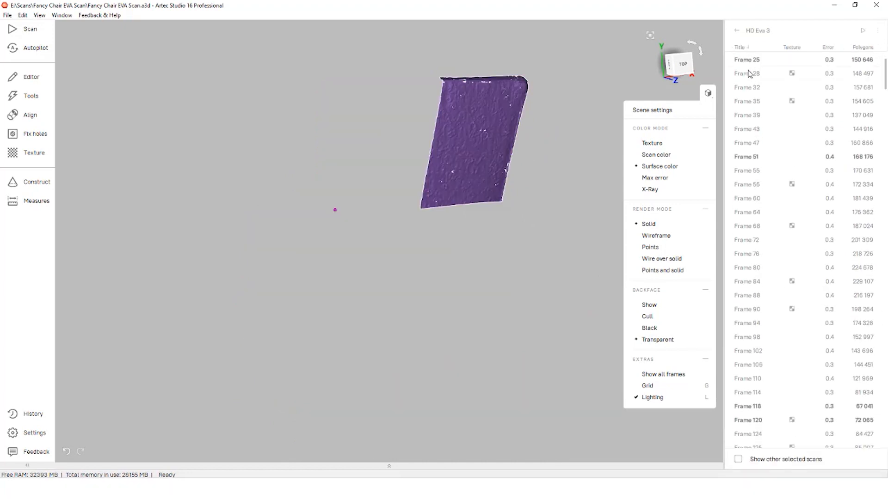
scroll(749, 74, up, 5)
right_click(745, 60)
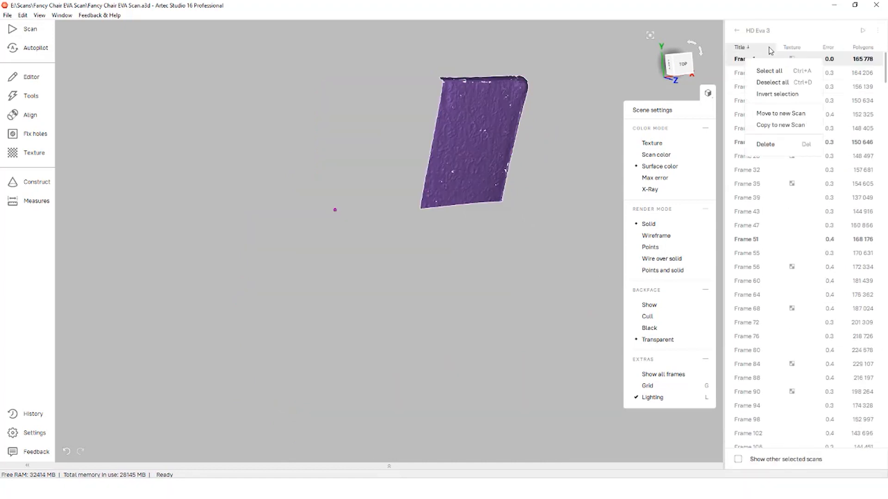
click(864, 32)
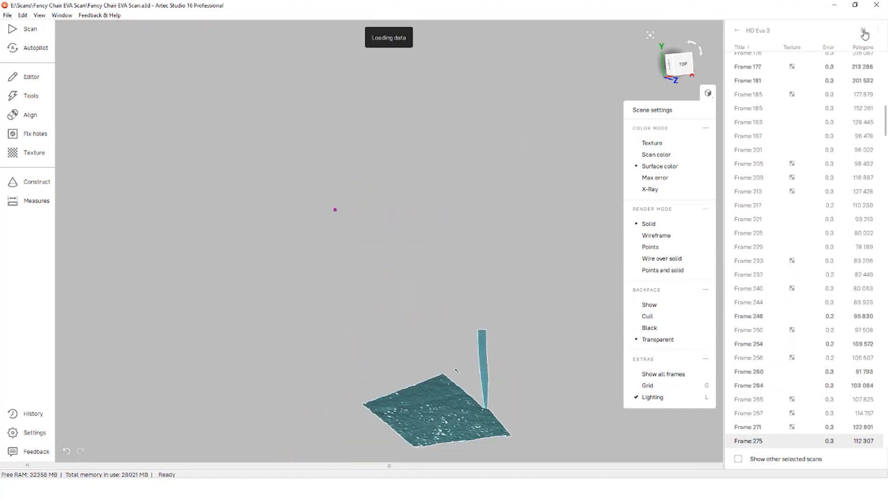
click(737, 30)
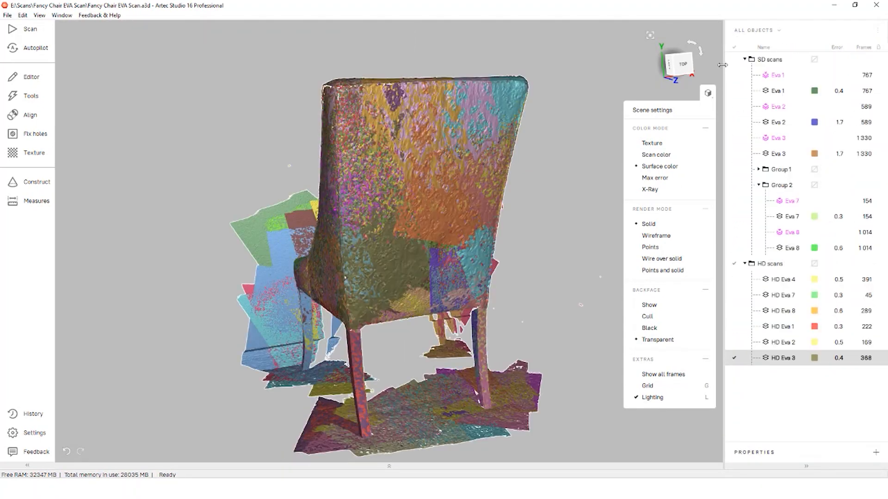
Step: Set the color mode to Max error and compare the error distribution of HD Eva 3, HD Eva 8 and SD Eva 2
click(652, 178)
drag(462, 222, 536, 270)
click(735, 311)
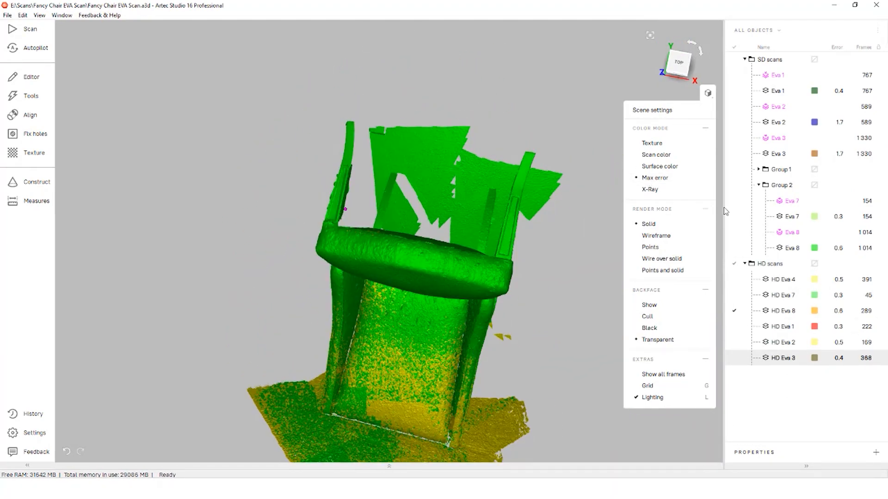
click(734, 123)
drag(423, 259, 413, 232)
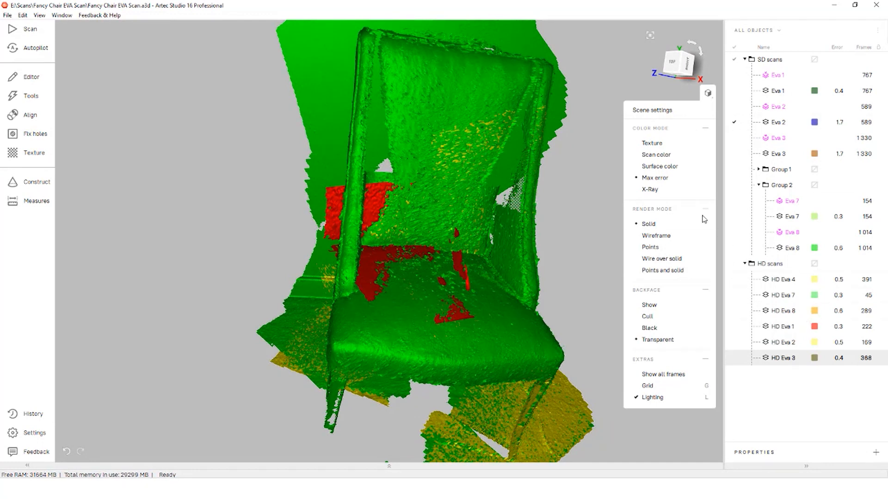
Step: Show only HD Eva 3, view it in the X-Ray color mode, and lower the X-Ray intensity to its minimum
click(735, 358)
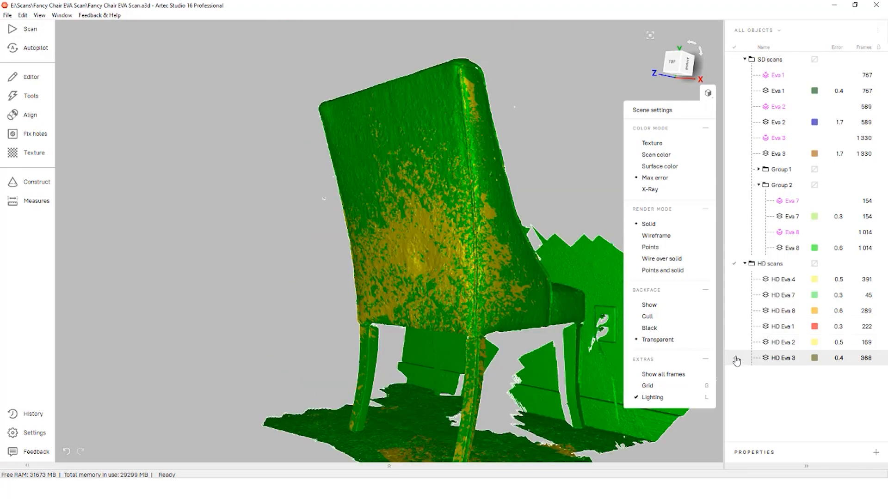
click(646, 192)
drag(450, 322, 565, 290)
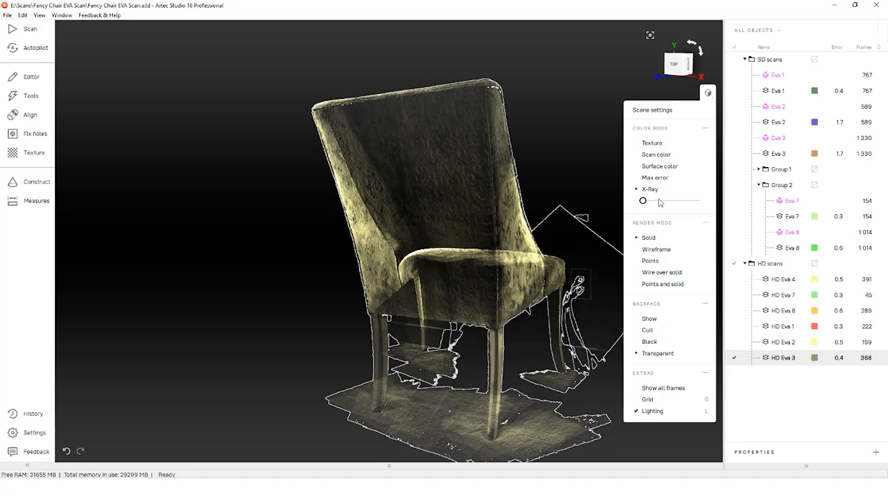
mouse_move(643, 201)
mouse_down()
mouse_move(654, 202)
mouse_move(643, 202)
mouse_up()
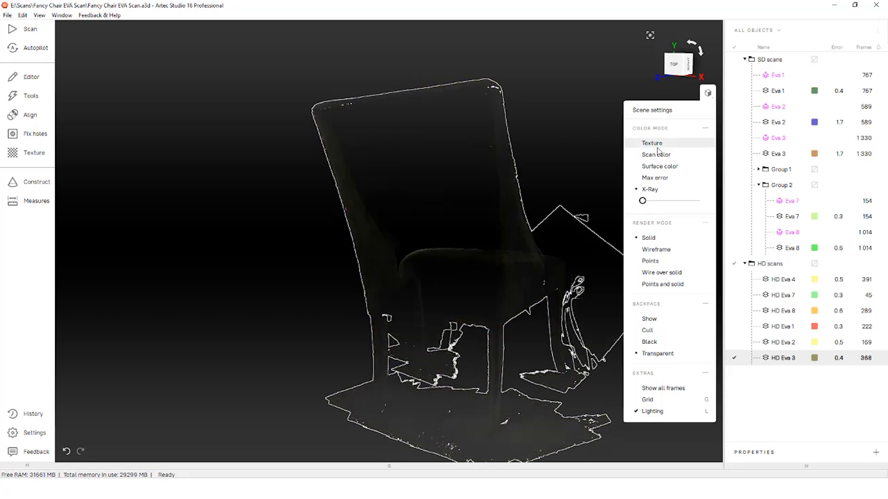
Step: Restore the Texture color mode and close the scene settings
click(652, 143)
drag(464, 219, 395, 208)
click(709, 95)
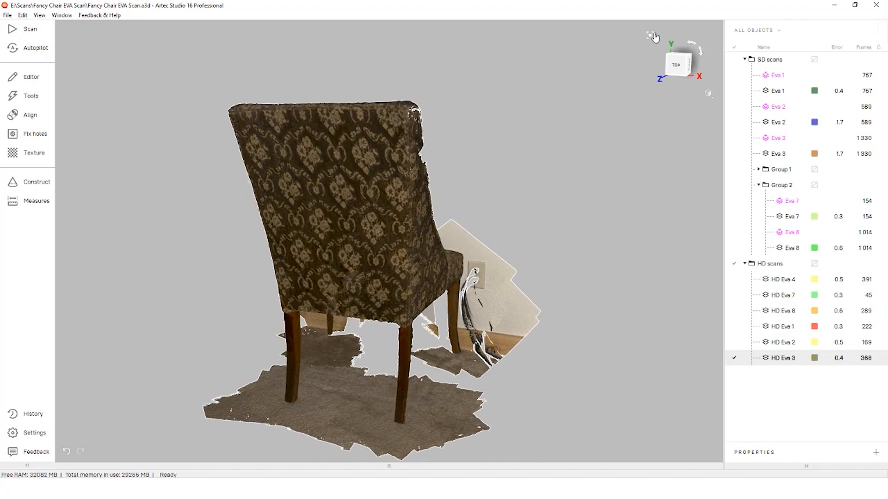
Step: Erase the floor beneath the chair from HD Eva 3 using the Eraser with cutoff-plane selection
click(39, 83)
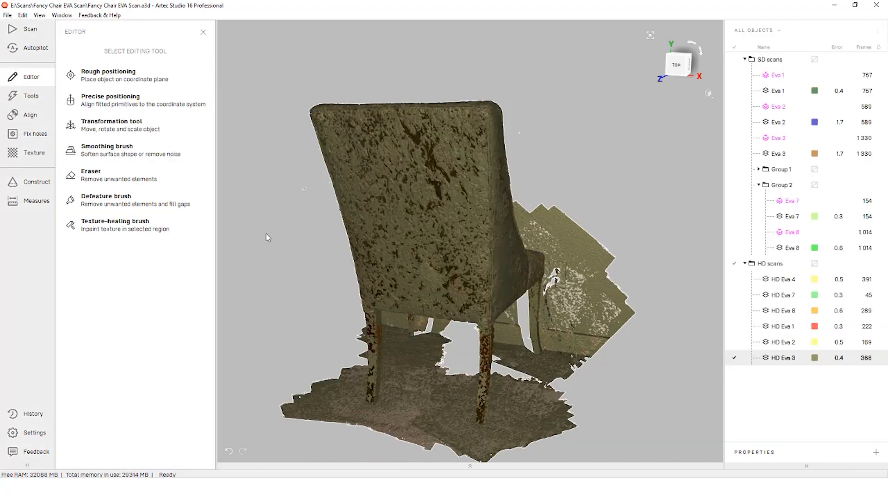
click(75, 179)
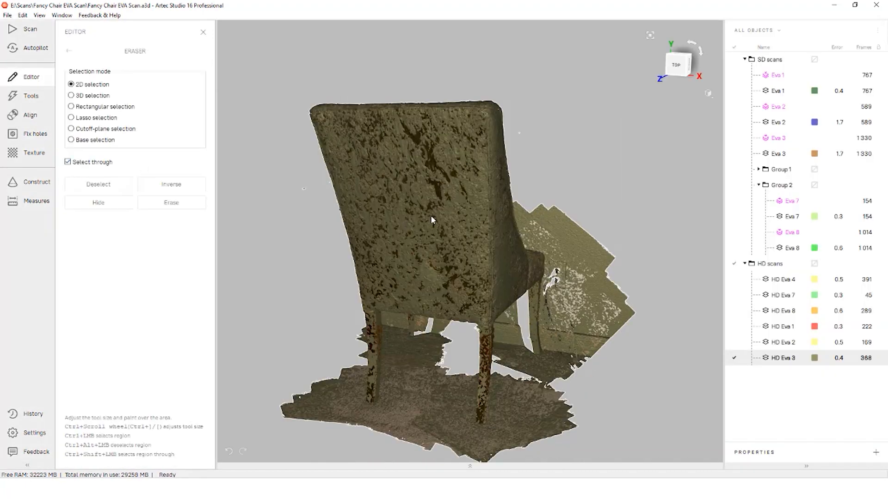
drag(464, 212, 481, 231)
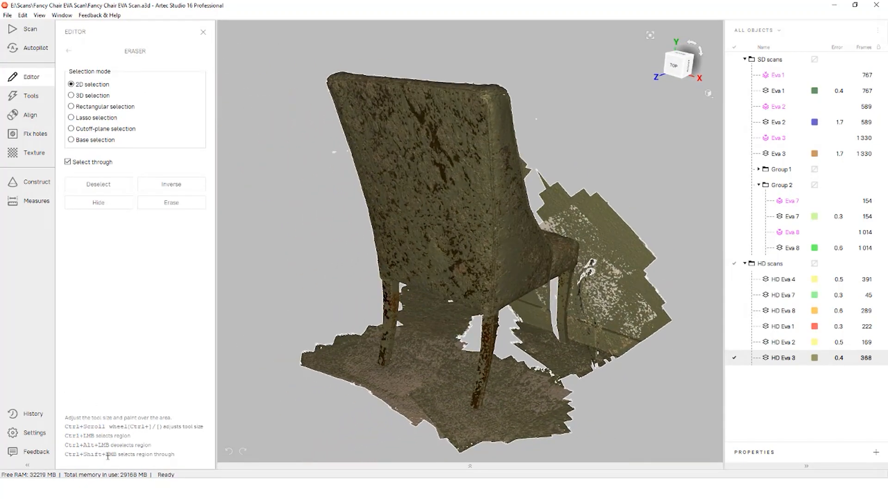
click(72, 129)
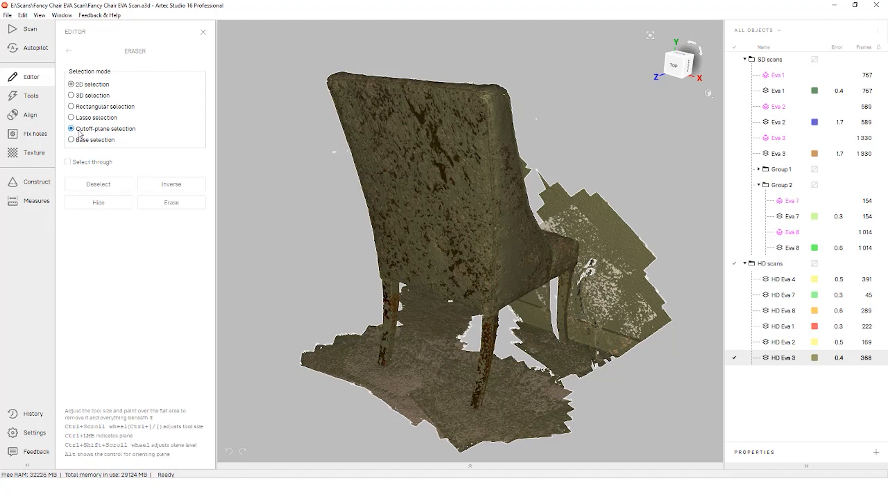
drag(412, 352, 284, 265)
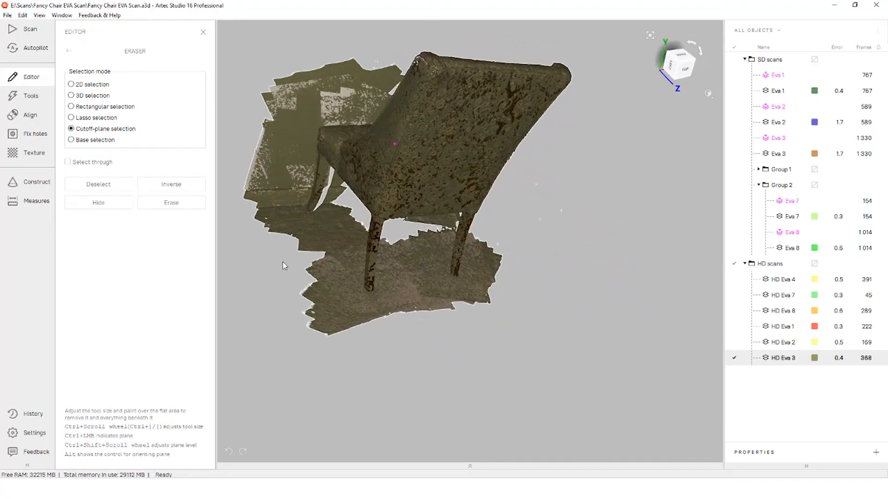
mouse_move(343, 237)
mouse_down()
mouse_move(335, 314)
mouse_move(414, 266)
mouse_move(476, 299)
mouse_move(490, 284)
mouse_up()
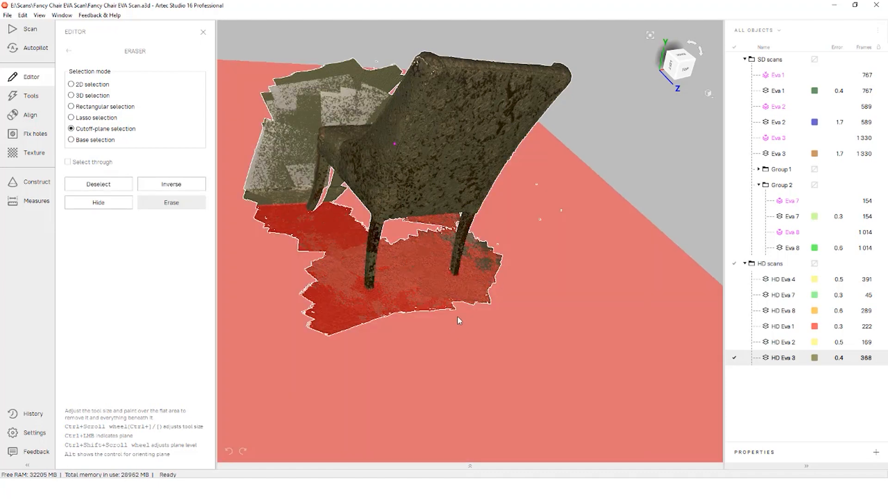
mouse_move(521, 306)
mouse_down()
mouse_move(453, 206)
mouse_move(392, 234)
mouse_move(299, 204)
mouse_up()
key(Delete)
Step: Erase the wall in front of the chair seat from HD Eva 3 using lasso selection with Select through enabled
click(87, 117)
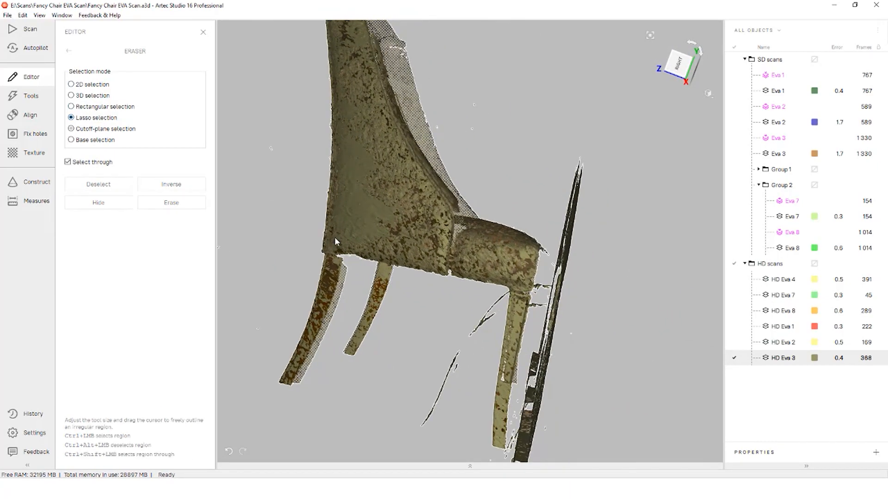
mouse_move(390, 240)
mouse_down()
mouse_move(394, 202)
mouse_move(427, 214)
mouse_move(464, 282)
mouse_up()
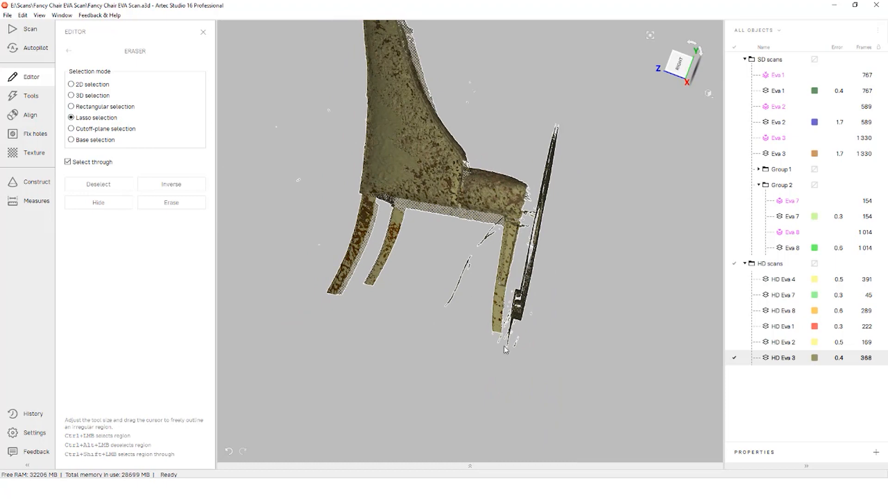
mouse_move(504, 343)
ctrl+mouse_down()
mouse_move(552, 380)
mouse_move(575, 84)
mouse_move(566, 80)
ctrl+mouse_up()
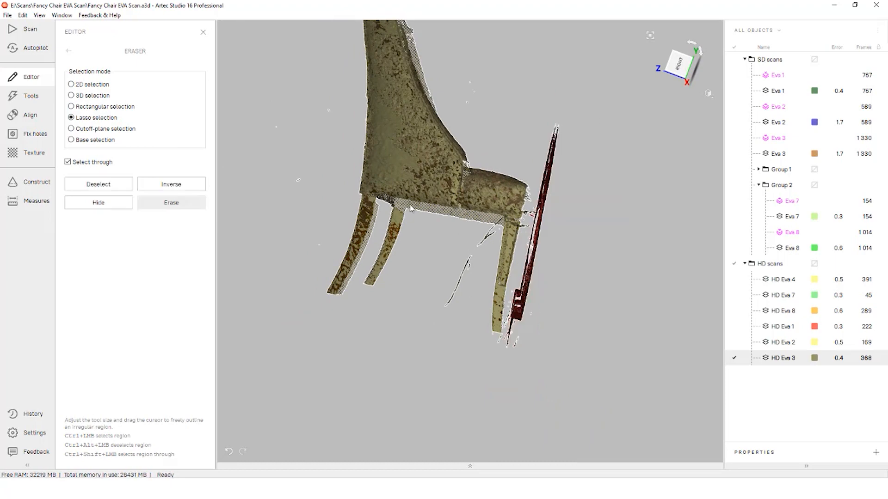
mouse_move(462, 250)
mouse_down()
mouse_move(518, 282)
mouse_move(631, 318)
mouse_move(387, 255)
mouse_move(297, 274)
mouse_move(324, 278)
mouse_up()
key(Delete)
Step: Show only HD Eva 2 in the Eraser and orbit around its chair, floor and wall surfaces
click(734, 343)
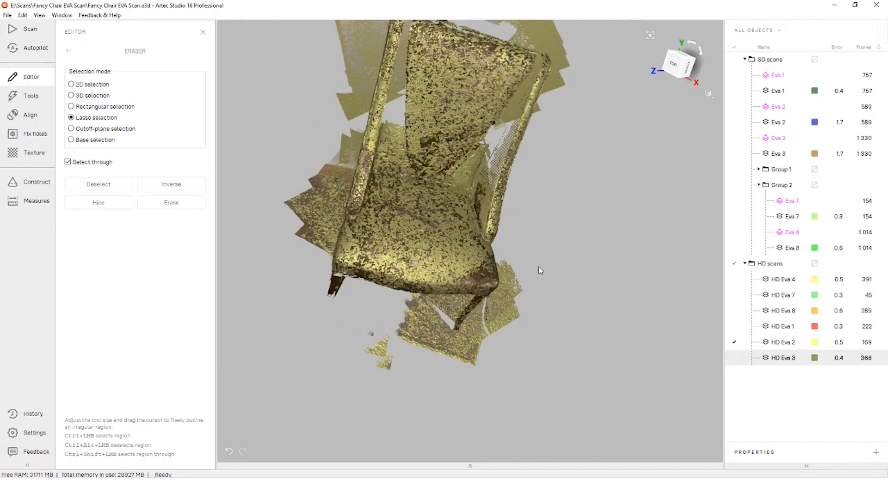
click(735, 360)
click(734, 344)
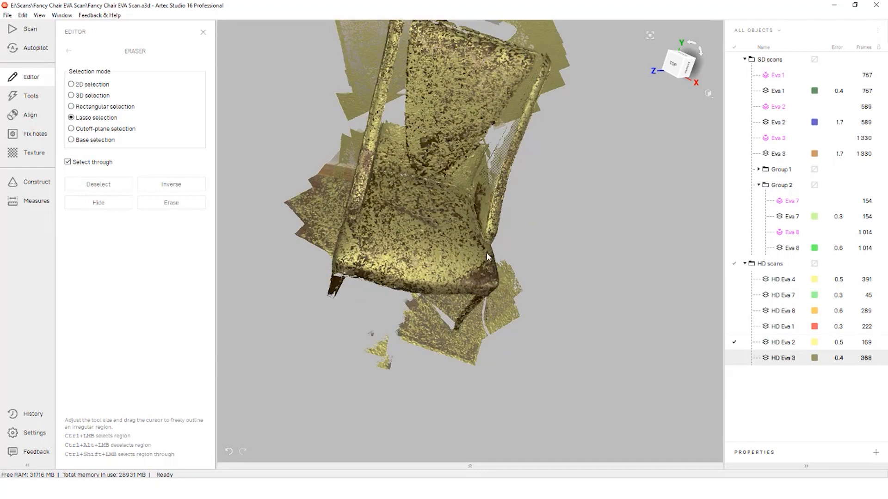
mouse_move(512, 301)
mouse_down()
mouse_move(382, 215)
mouse_move(327, 206)
mouse_move(396, 212)
mouse_up()
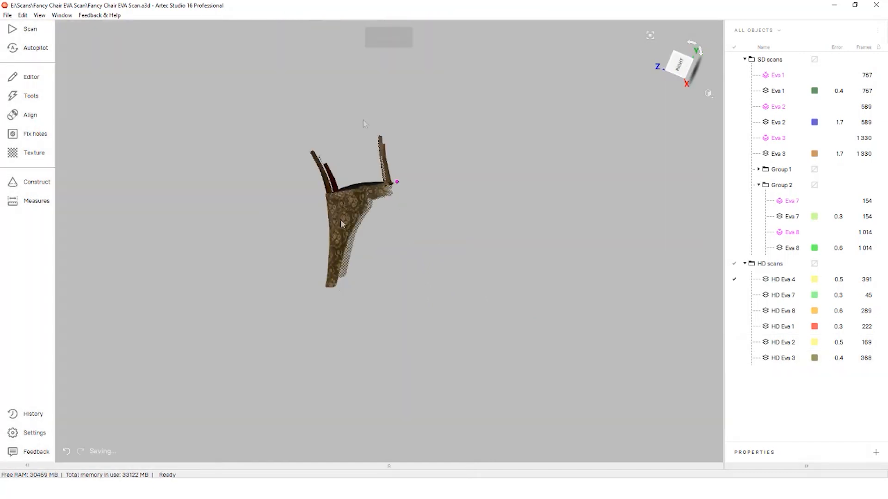
Step: Show HD Eva 7, 8, 1, 2 and 3 together with HD Eva 4 and inspect how all the scans overlap
click(734, 295)
click(734, 310)
click(734, 327)
click(734, 342)
click(735, 358)
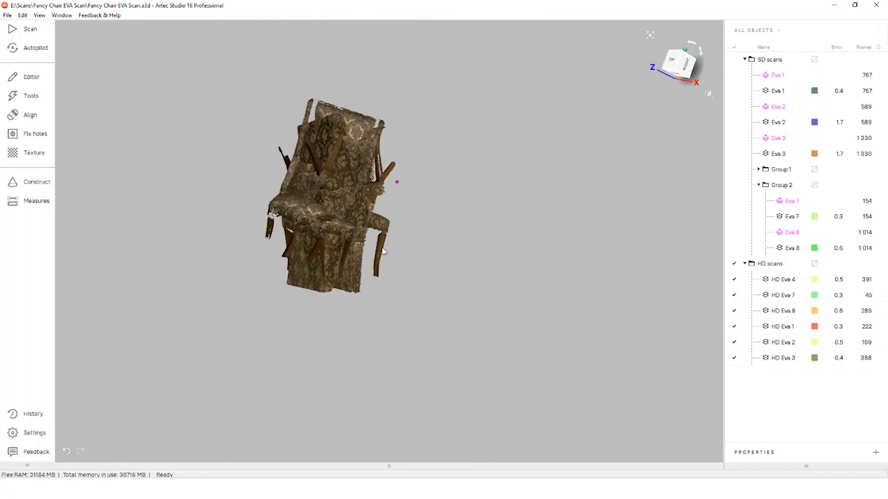
drag(383, 251, 484, 308)
scroll(326, 169, up, 3)
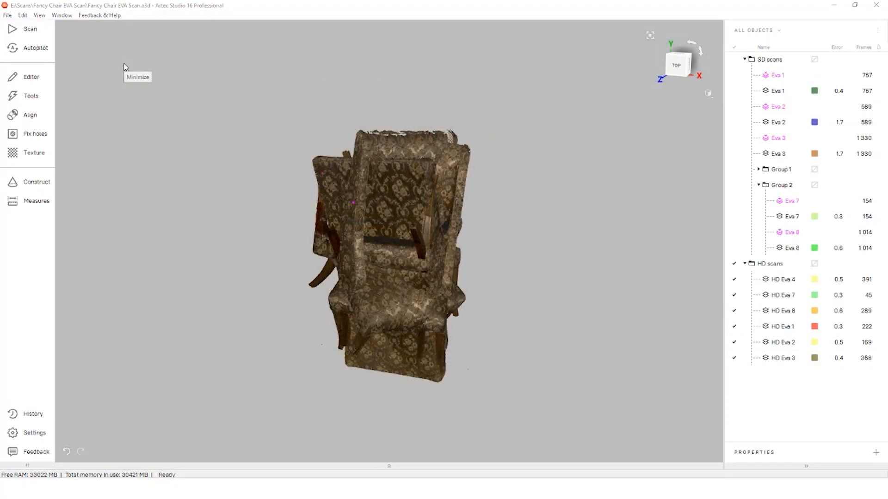
drag(395, 210, 359, 194)
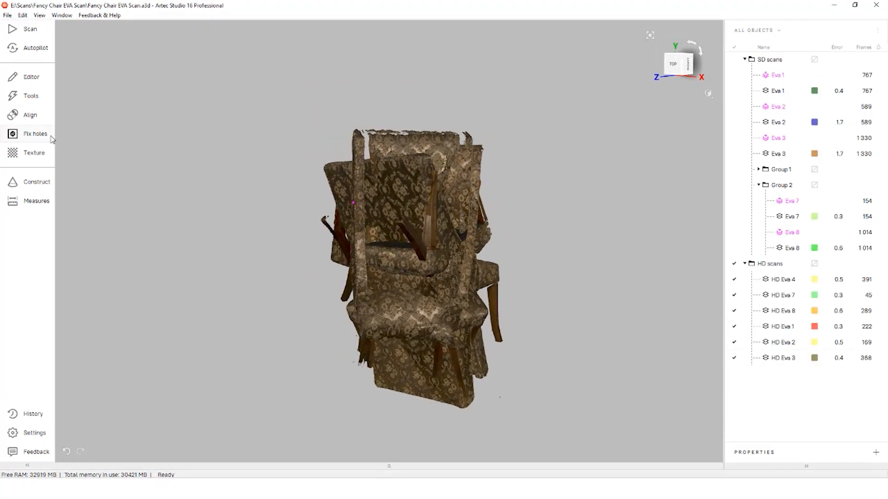
Step: Open the HD scans in best-fit alignment and mark HD Eva 7 and HD Eva 8 as the registered reference scans
click(31, 115)
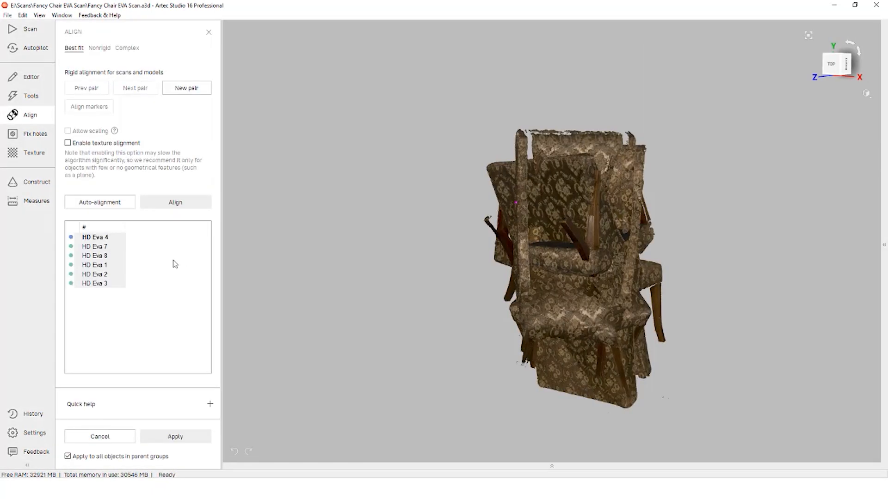
click(103, 265)
click(100, 239)
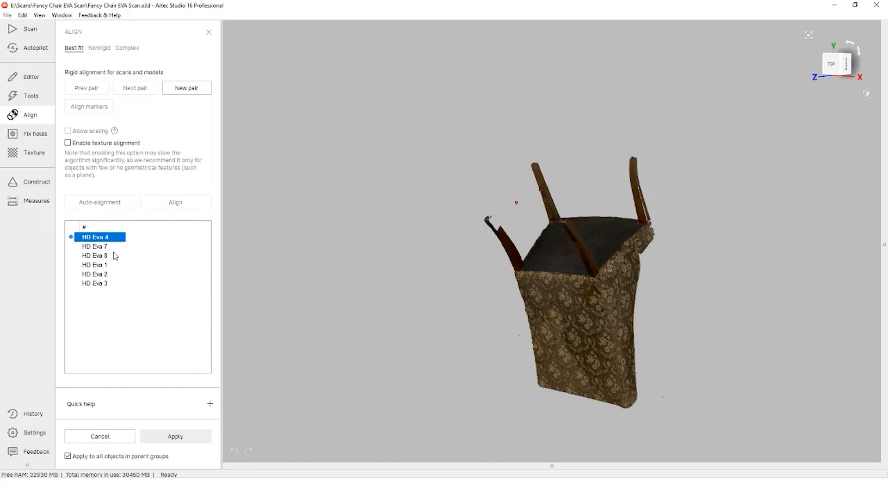
click(106, 248)
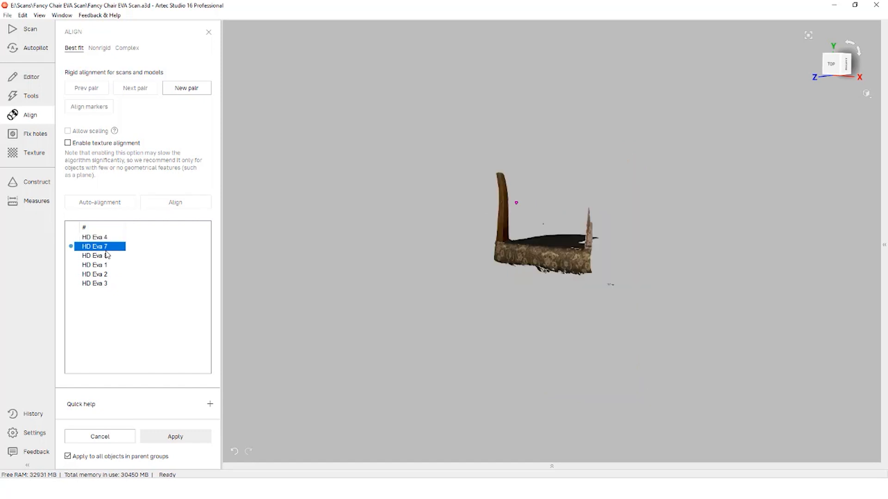
click(106, 256)
click(105, 248)
ctrl+click(104, 257)
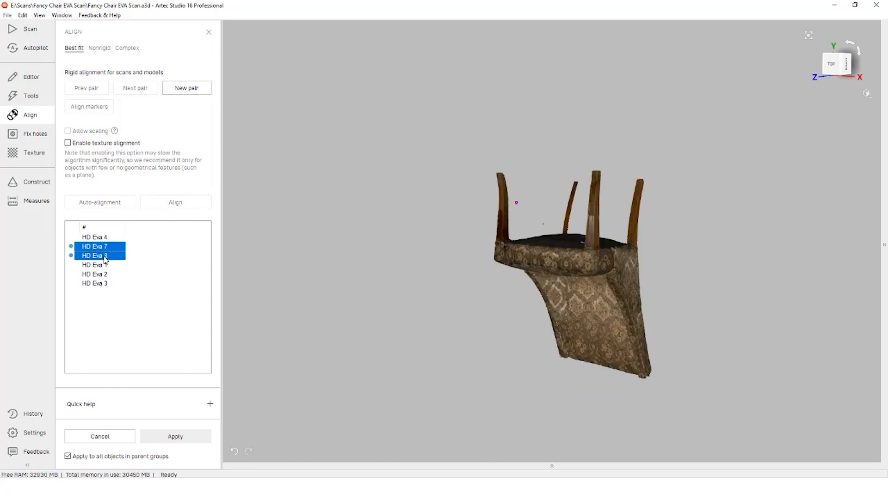
double_click(104, 256)
click(103, 248)
Step: Select HD Eva 1 for alignment and move it beside the registered HD Eva 7 and HD Eva 8 chair
drag(444, 259, 578, 167)
ctrl+click(95, 265)
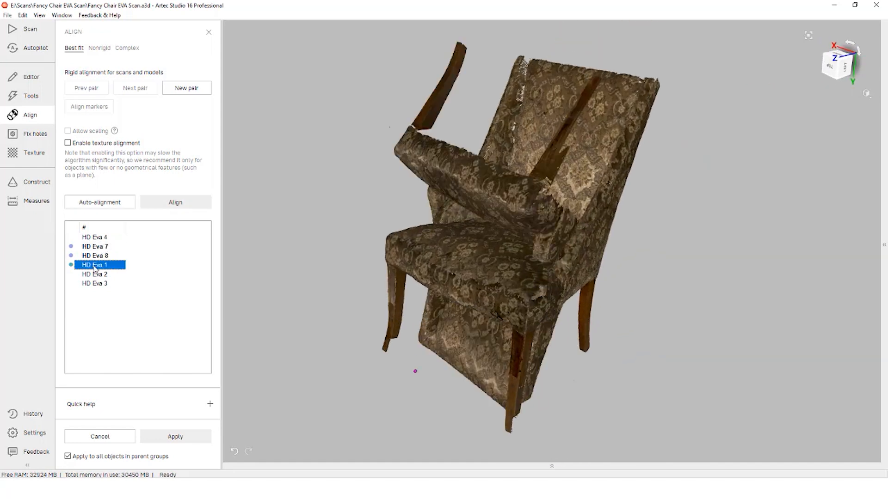
ctrl+click(97, 275)
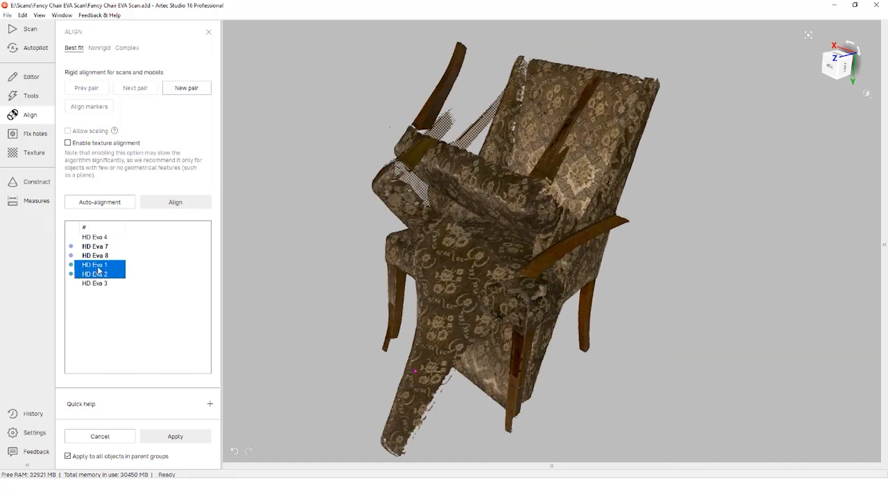
ctrl+click(98, 273)
drag(486, 211, 708, 191)
scroll(666, 204, down, 3)
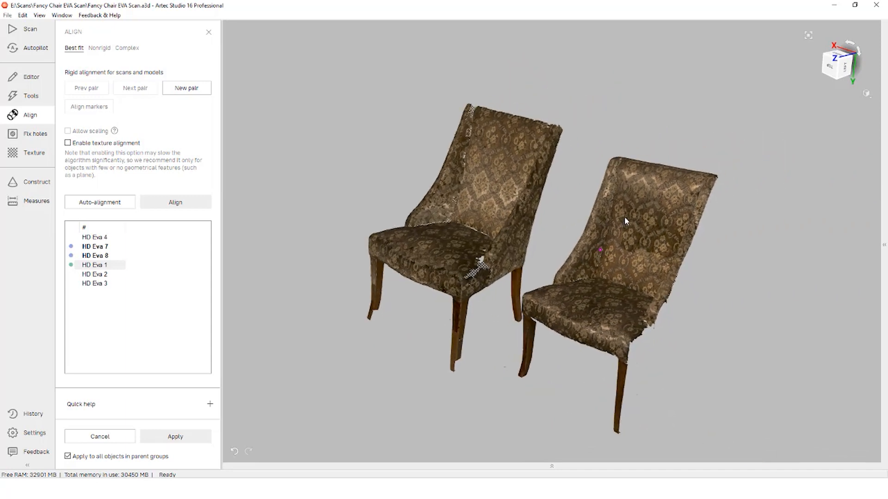
drag(625, 220, 693, 249)
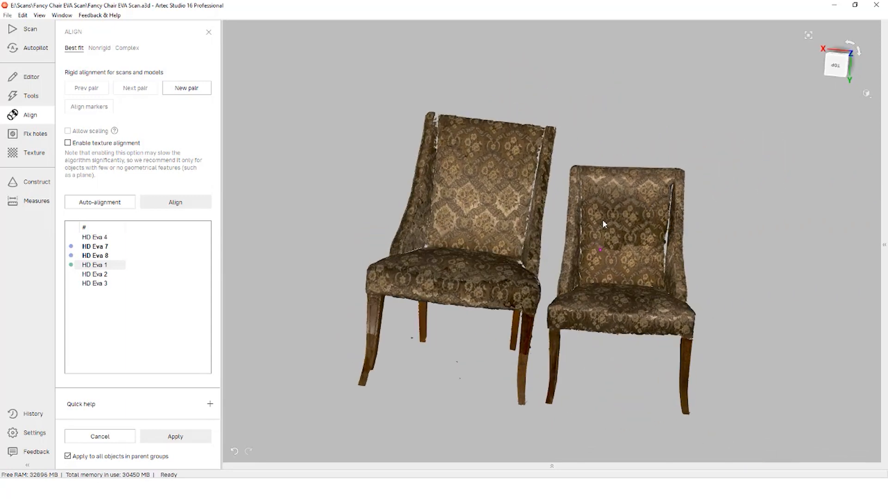
Step: Place matching point pairs on the backrest and the seat of the registered scans and HD Eva 1
drag(594, 222, 556, 298)
click(493, 164)
click(629, 206)
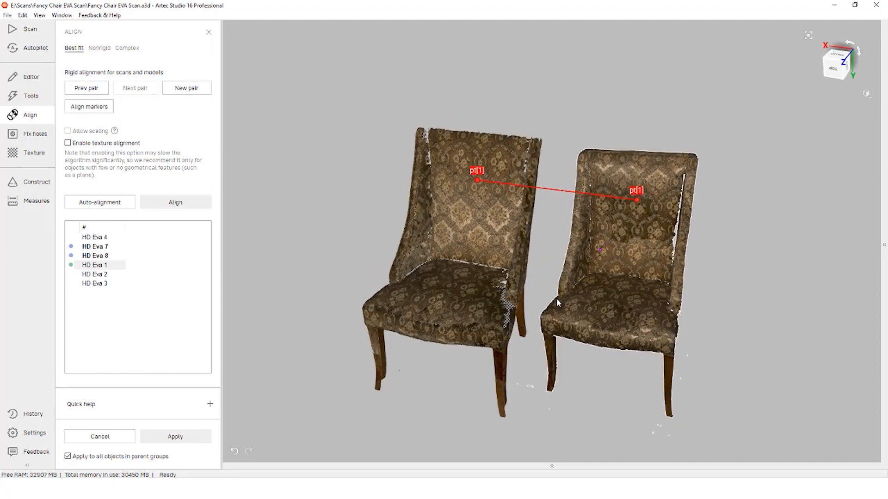
drag(550, 247, 588, 319)
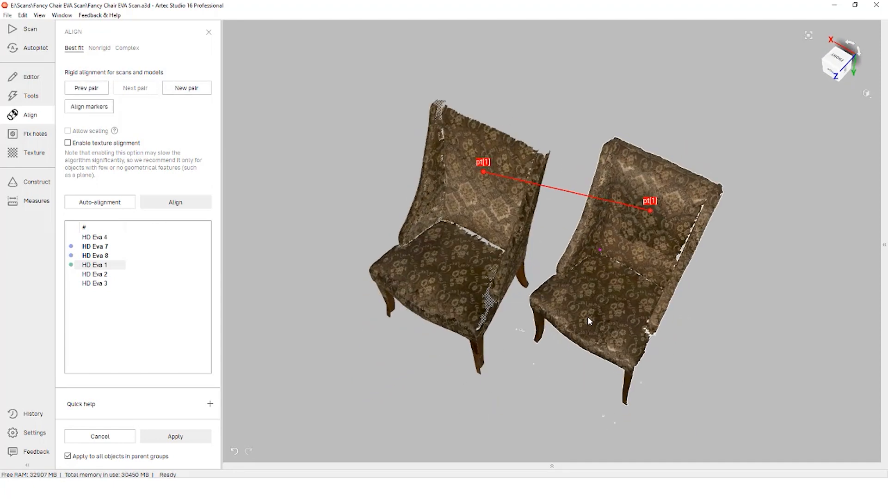
click(427, 288)
drag(615, 282, 633, 254)
Step: Add a third point pair on the chair's inner side panel and align HD Eva 1 to the registered scans
click(528, 251)
scroll(637, 266, up, 5)
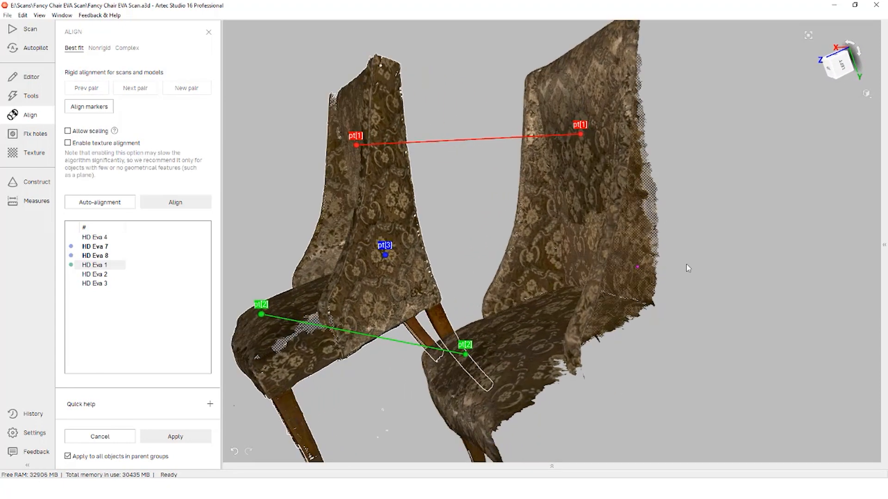
mouse_move(376, 258)
mouse_down()
mouse_move(445, 225)
mouse_move(472, 258)
mouse_move(357, 274)
mouse_move(421, 259)
mouse_move(579, 254)
mouse_up()
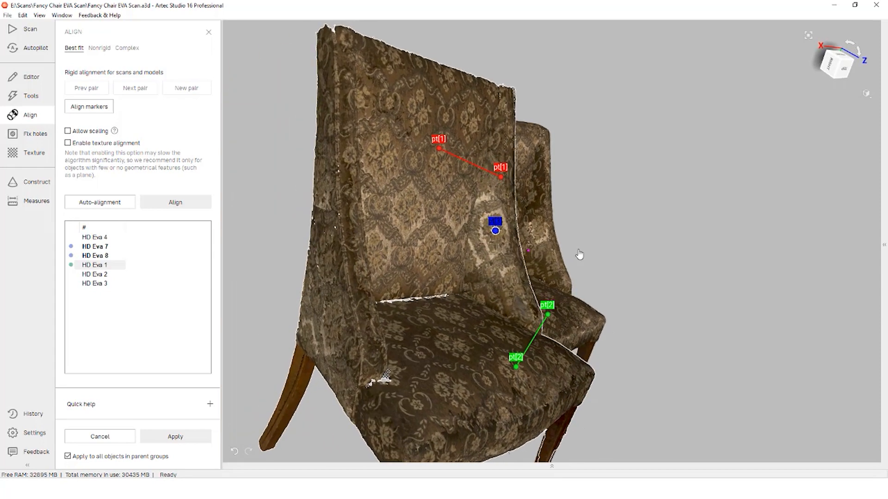
click(538, 235)
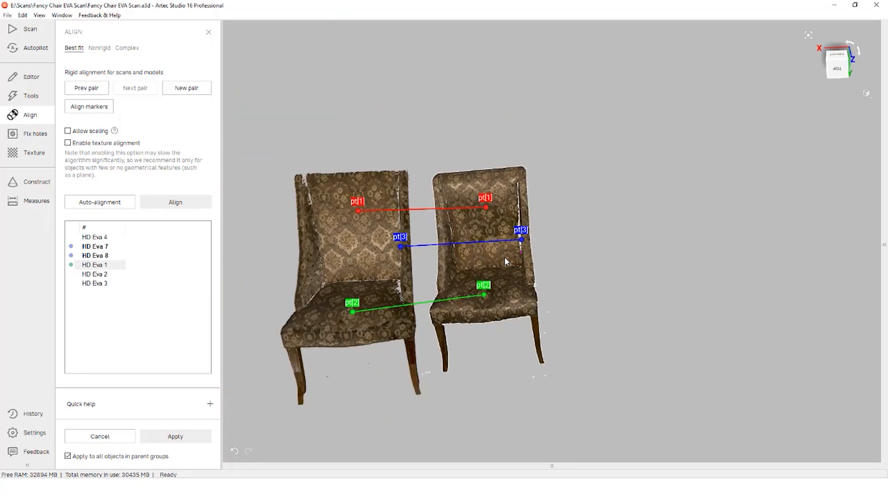
click(199, 205)
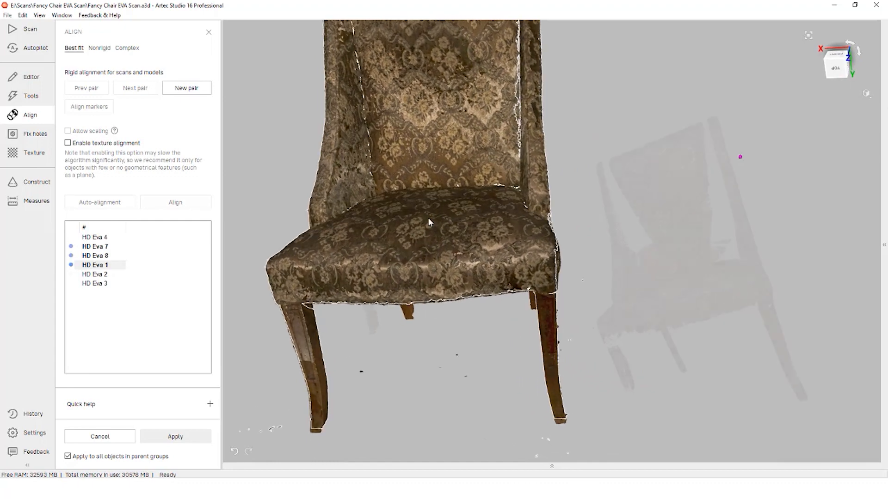
Step: Color the scene by scan color and place a point pair on the seat's front corner of the registered scans and HD Eva 2
click(866, 93)
click(814, 154)
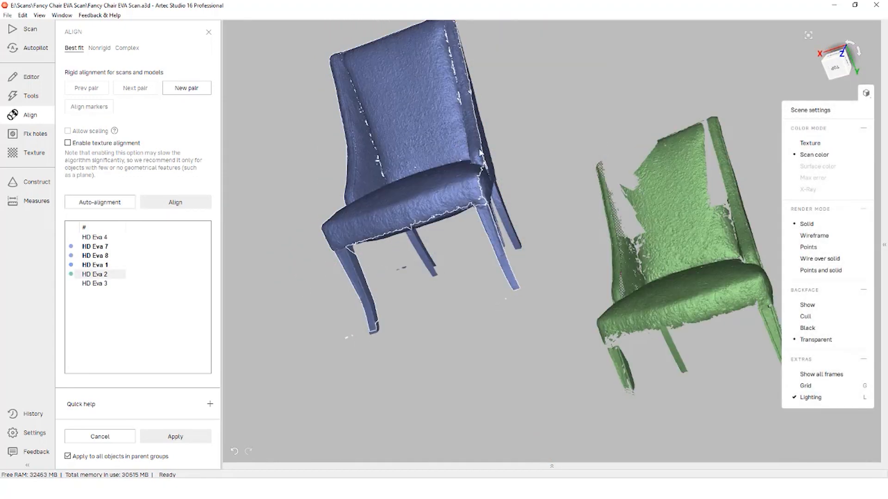
scroll(352, 286, up, 3)
click(355, 283)
click(645, 344)
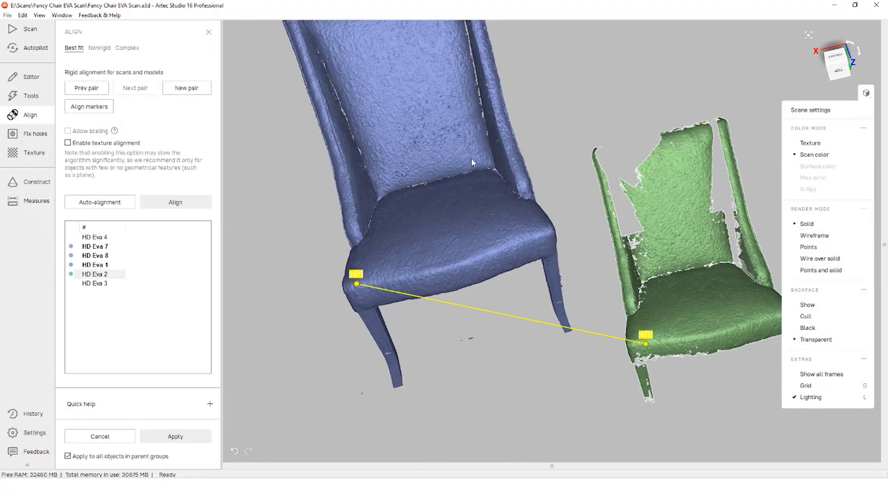
Step: Add point pairs on the lower backrest and the side panel, and align HD Eva 2 to the registered scans
click(469, 153)
click(722, 249)
click(522, 189)
click(766, 277)
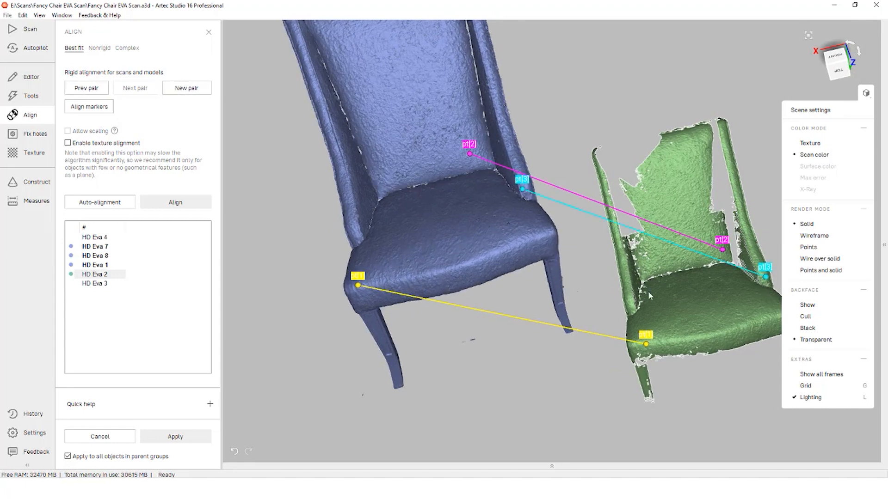
click(352, 231)
click(175, 203)
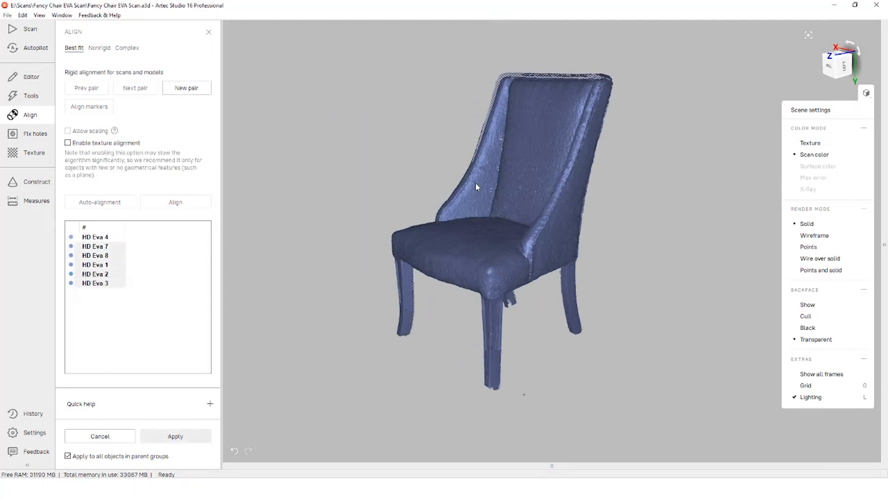
Step: Inspect the alignment of all six HD scans around the backrest, first in scan color and then with texture shown
drag(477, 187, 421, 96)
scroll(534, 93, up, 4)
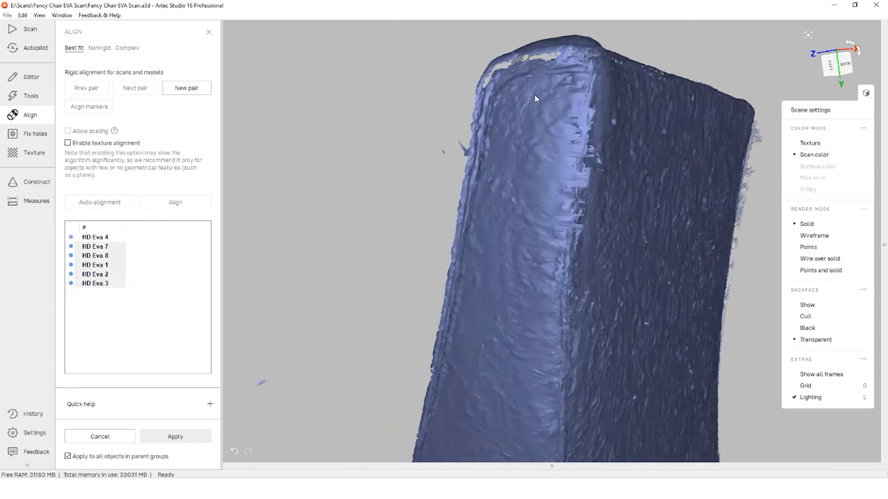
drag(535, 93, 758, 150)
click(810, 143)
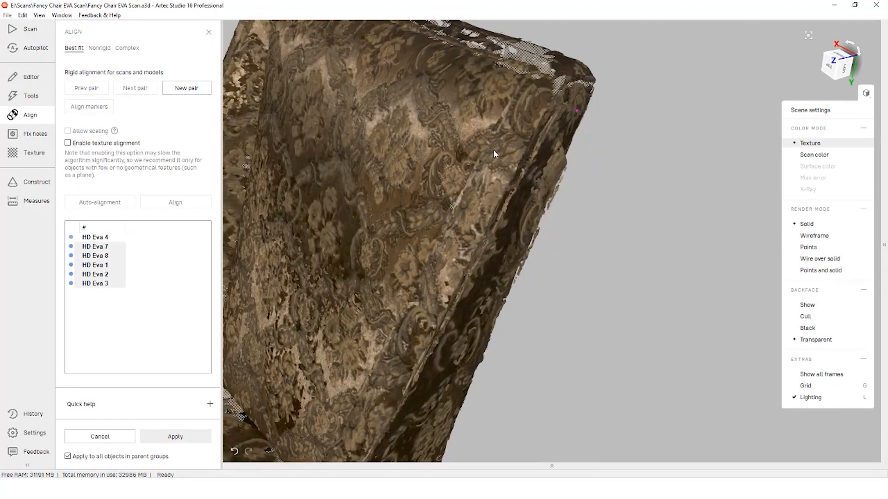
scroll(484, 241, down, 3)
drag(516, 272, 509, 214)
scroll(523, 195, up, 3)
scroll(715, 219, down, 3)
Step: Render the aligned chair as points with the backfaces set to Cull and orbit around it
click(813, 248)
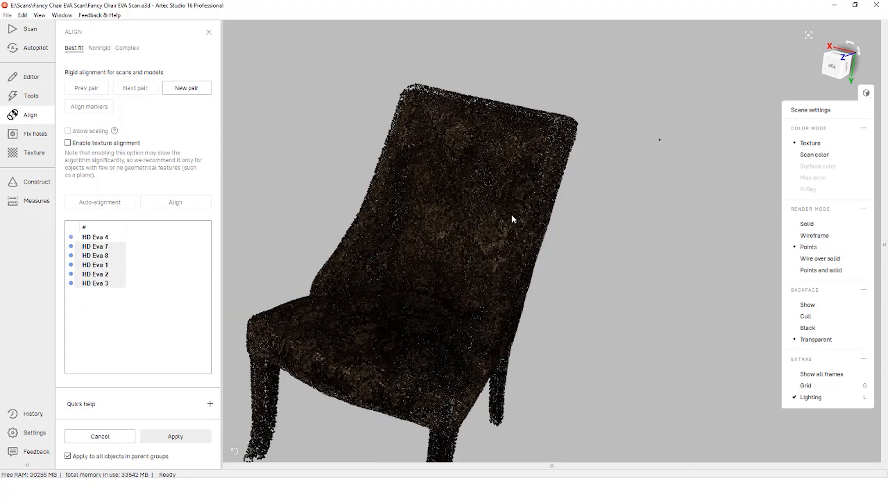
click(806, 317)
drag(616, 248, 240, 253)
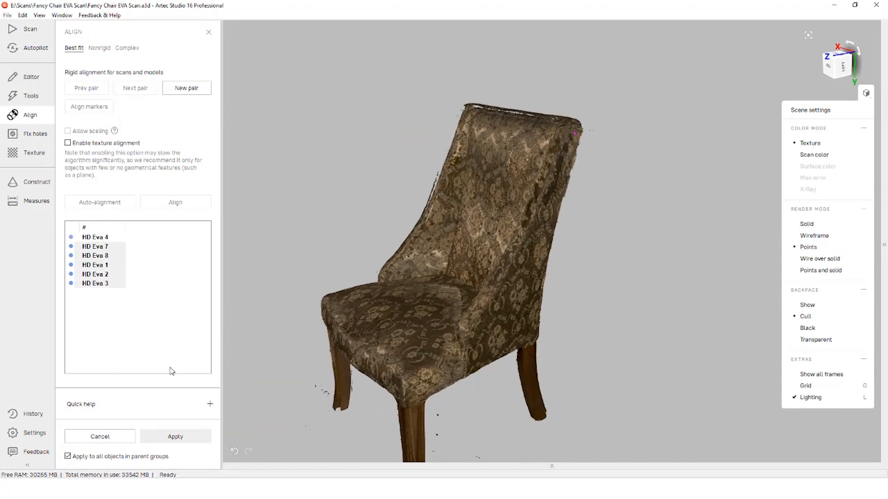
Step: Apply the alignment to the HD scans and display the chair in scan color
click(186, 437)
drag(315, 277, 418, 206)
click(656, 155)
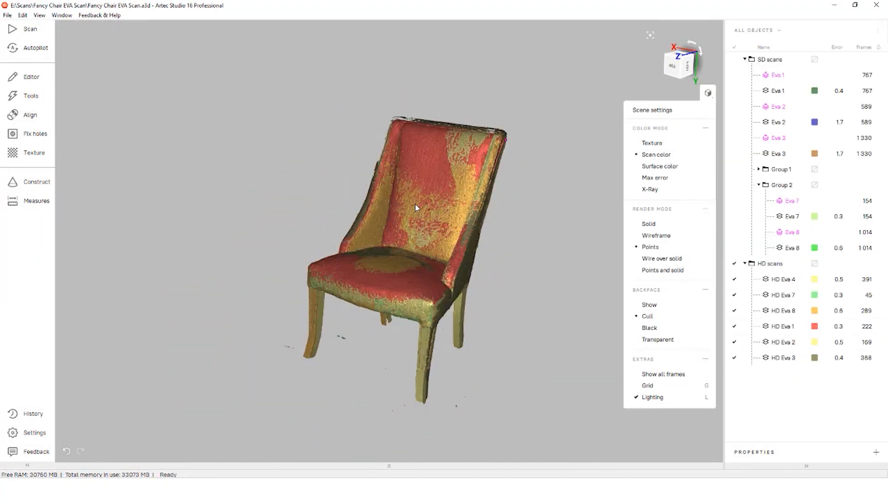
Step: Open the processing tools and review the settings of Rough serial registration and Fine registration
click(32, 96)
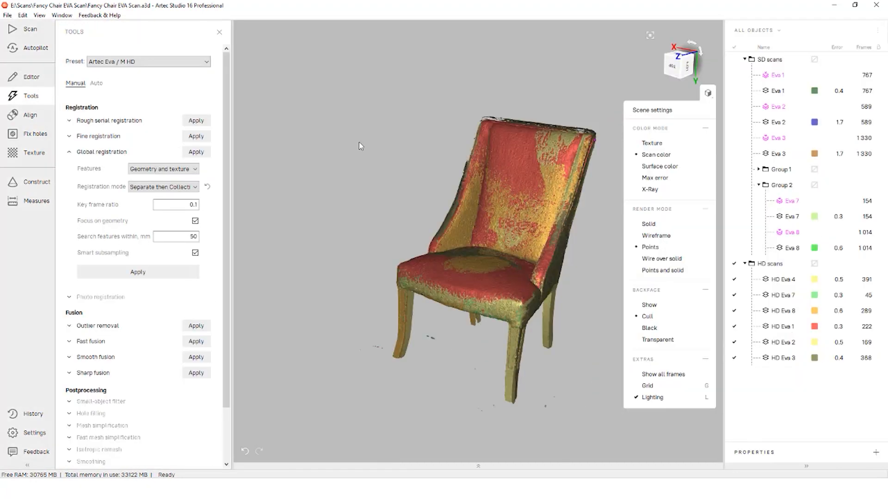
drag(359, 142, 499, 244)
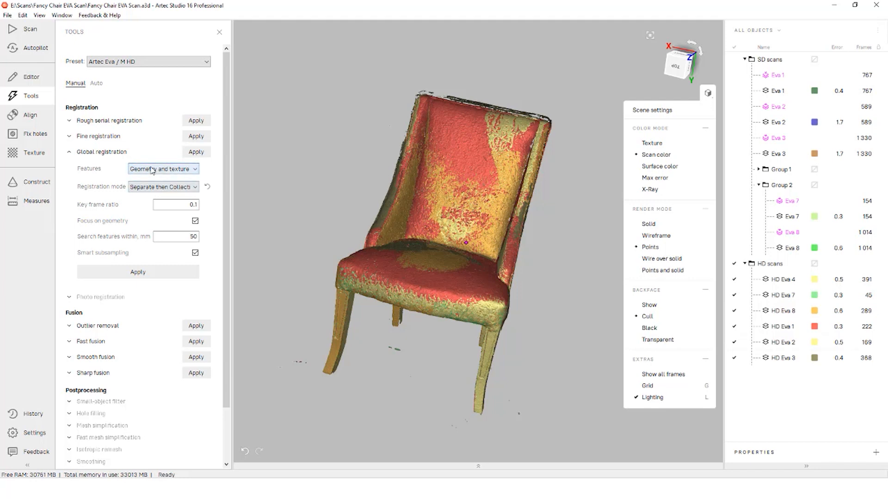
click(106, 121)
click(100, 180)
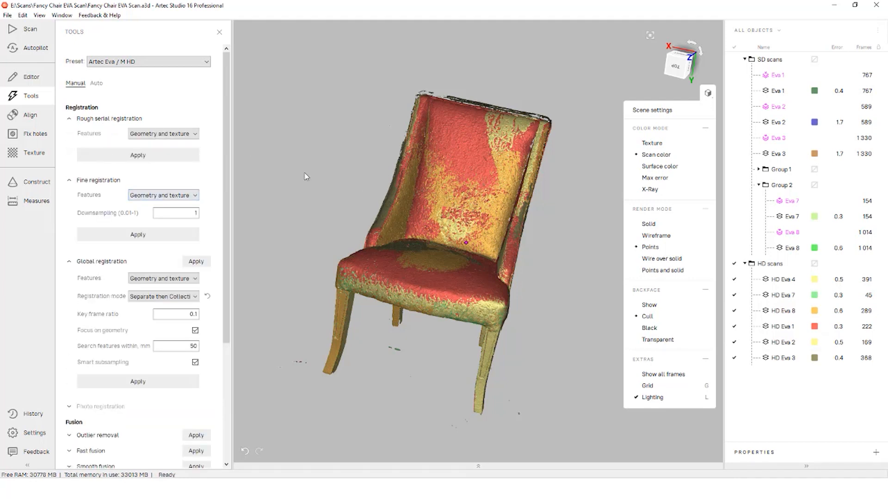
click(134, 135)
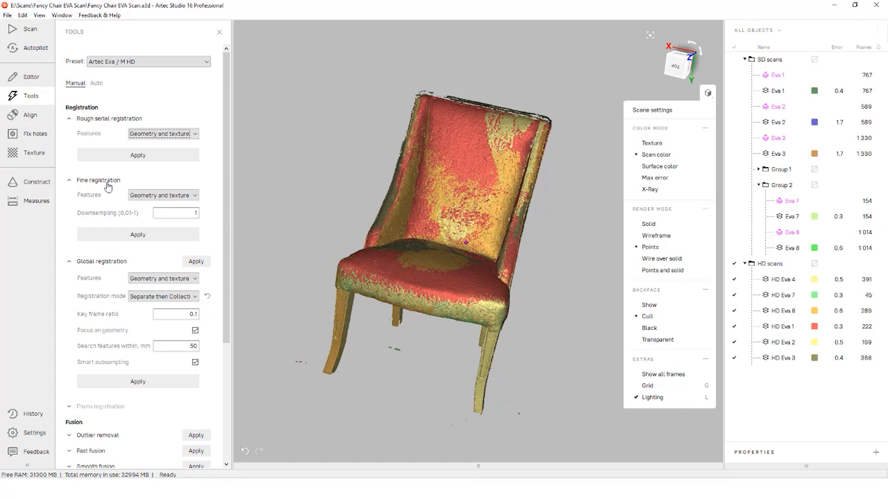
click(92, 118)
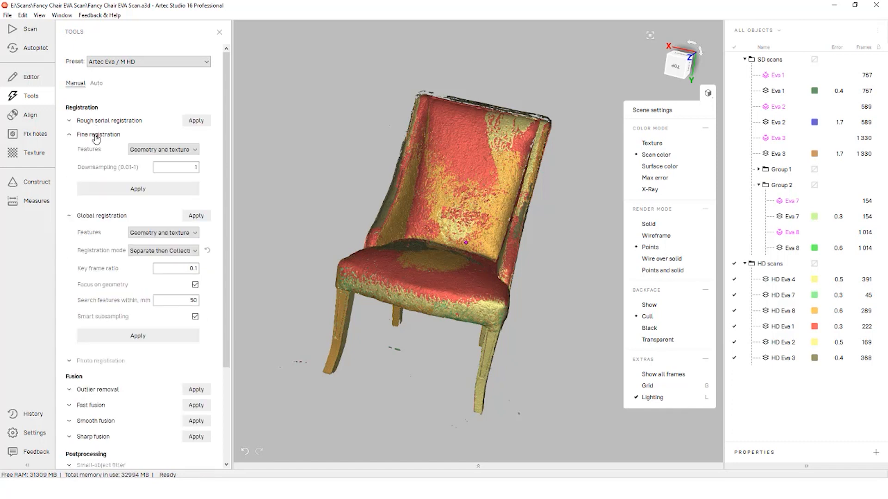
click(95, 136)
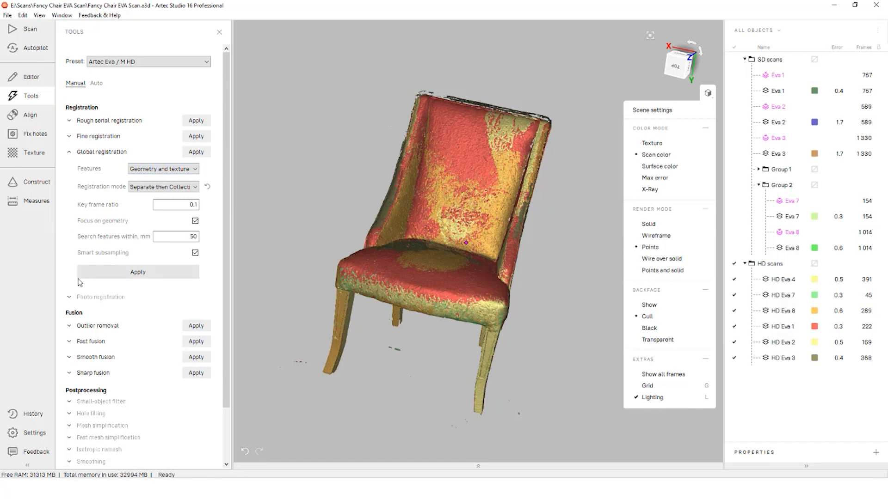
Step: Review the Features and Registration mode options of Global registration and examine the upper backrest's scan overlap
click(163, 169)
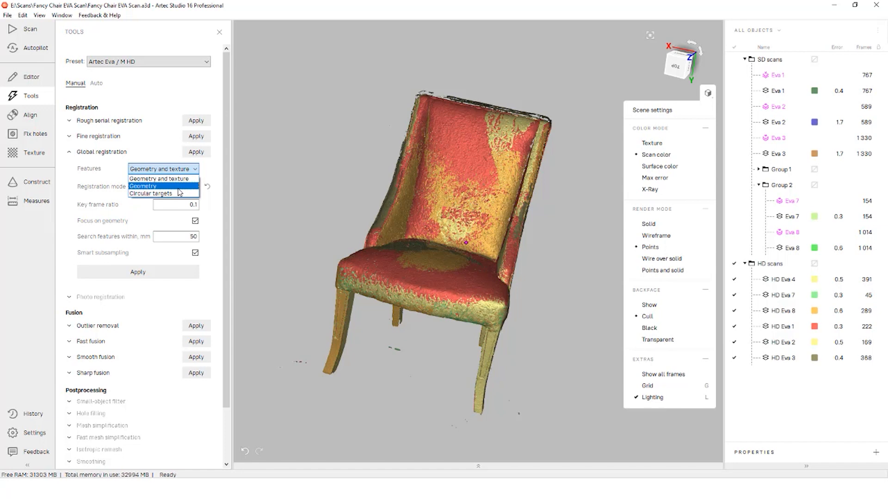
key(Escape)
click(180, 186)
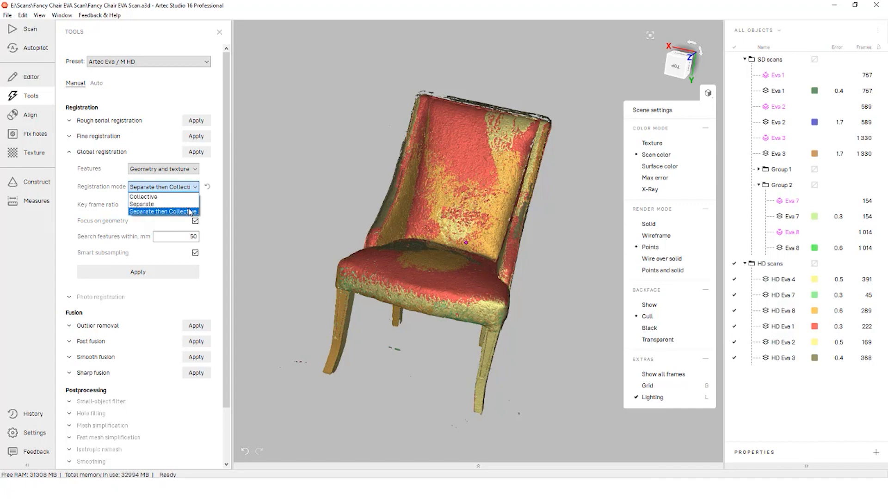
scroll(564, 97, up, 3)
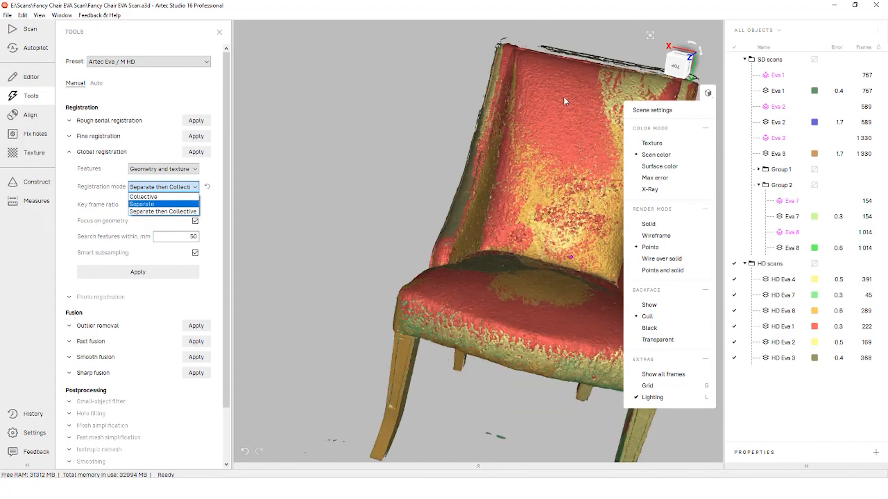
click(531, 106)
drag(506, 114, 485, 106)
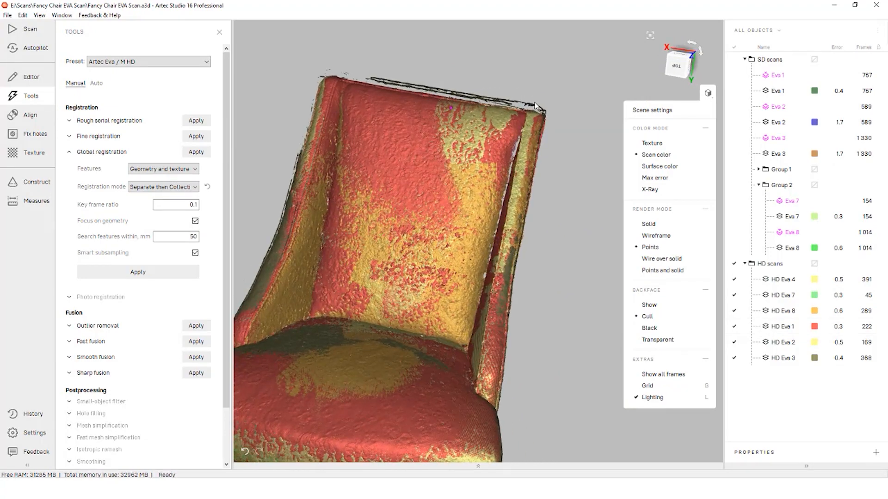
Step: Set the Global registration mode to Collective
click(160, 187)
click(157, 195)
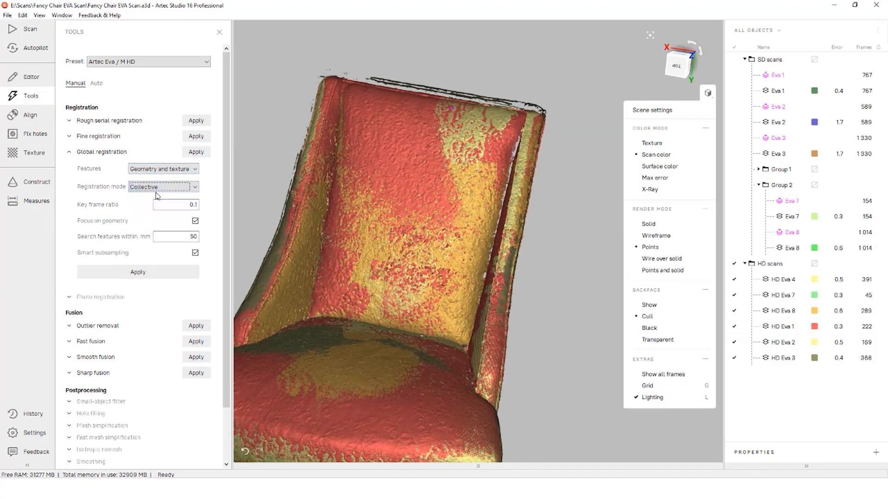
scroll(360, 244, down, 5)
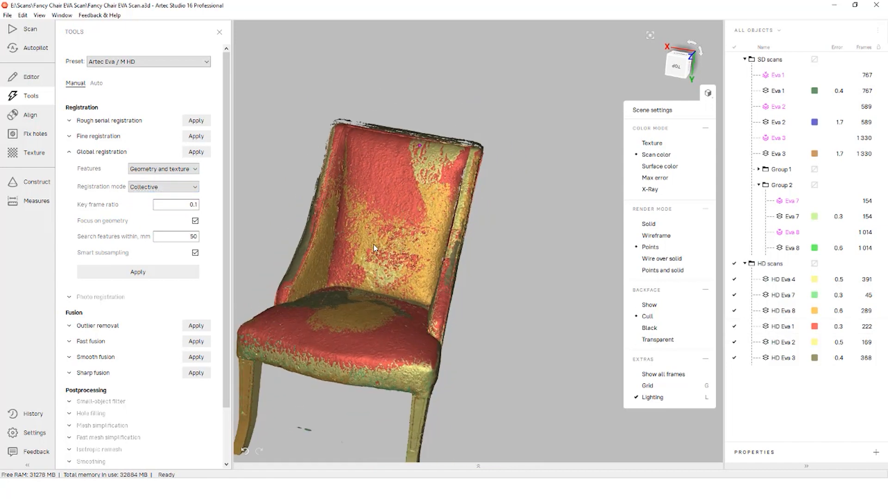
Step: Set the Key frame ratio of Global registration to 0.2 with Focus on geometry enabled
middle_drag(373, 248, 421, 211)
drag(178, 206, 215, 208)
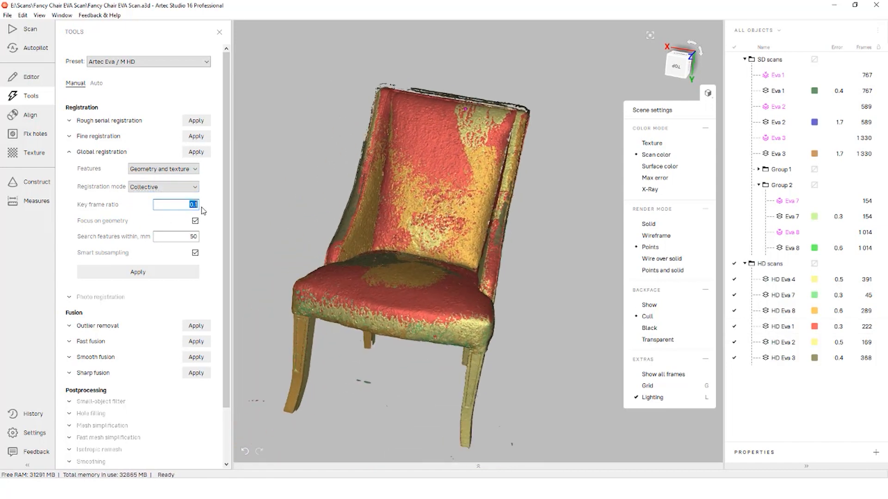
text(0.1)
text(2)
click(195, 222)
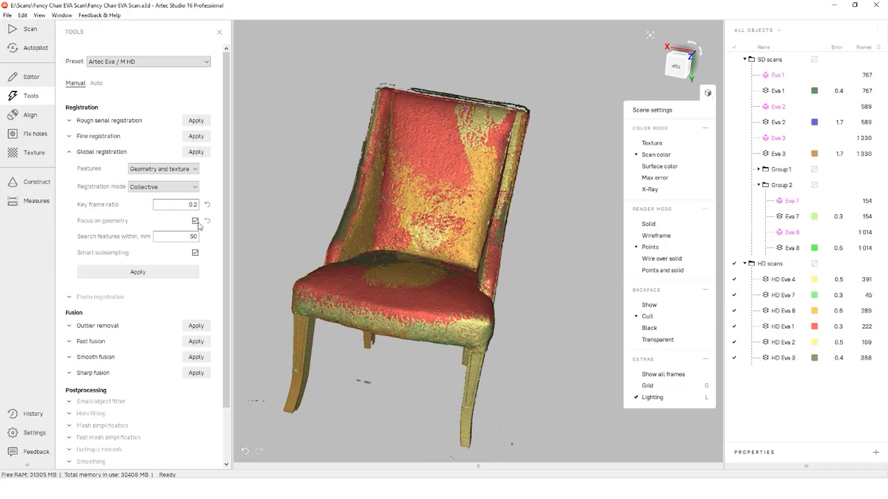
Step: Review Global registration's Features choice, feature search distance and the Downsampling setting behind Smart subsampling, leaving Smart subsampling enabled
click(164, 170)
click(164, 169)
drag(454, 170, 372, 192)
drag(185, 237, 227, 241)
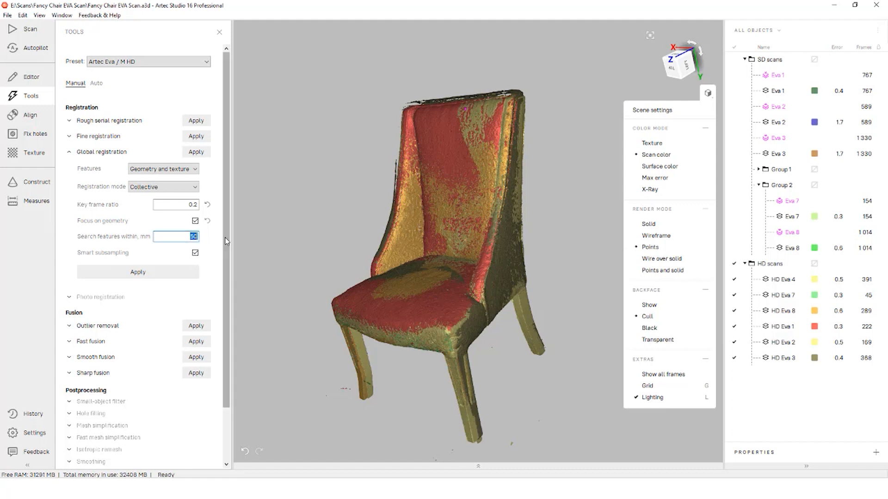
click(186, 235)
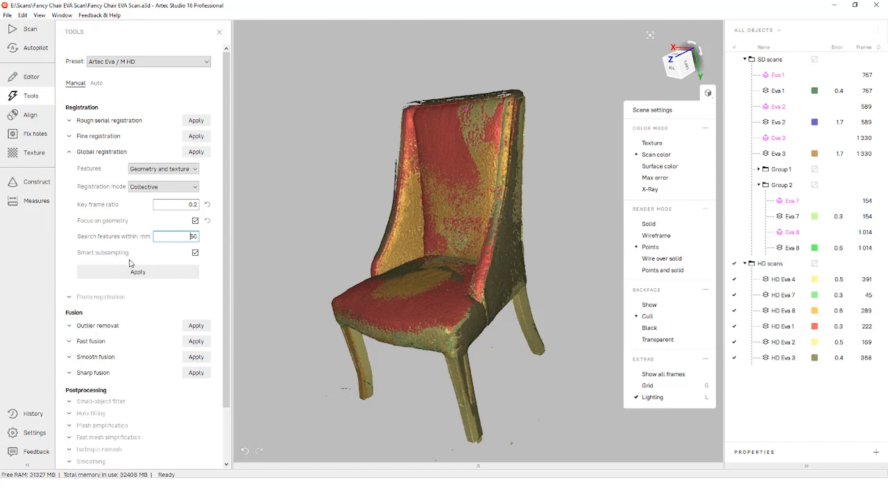
click(195, 253)
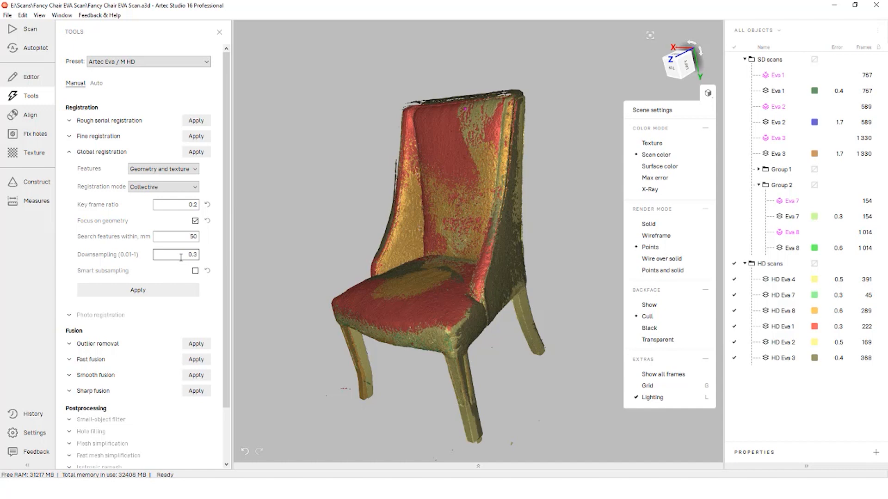
click(195, 270)
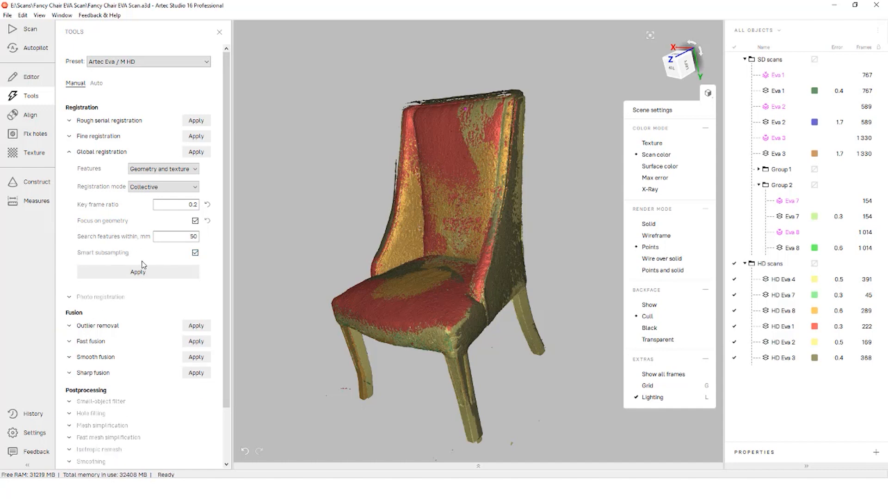
Step: Apply Global registration to the HD scans and inspect the scan overlap on the chair
click(708, 93)
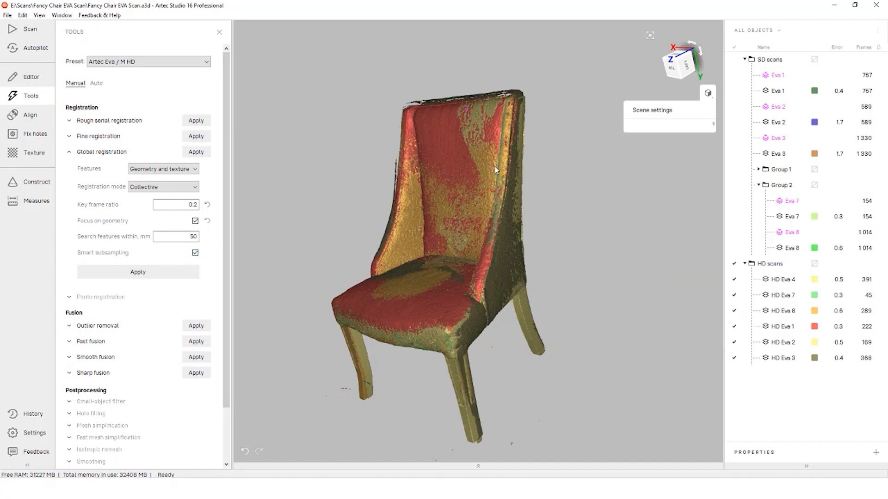
drag(495, 171, 522, 172)
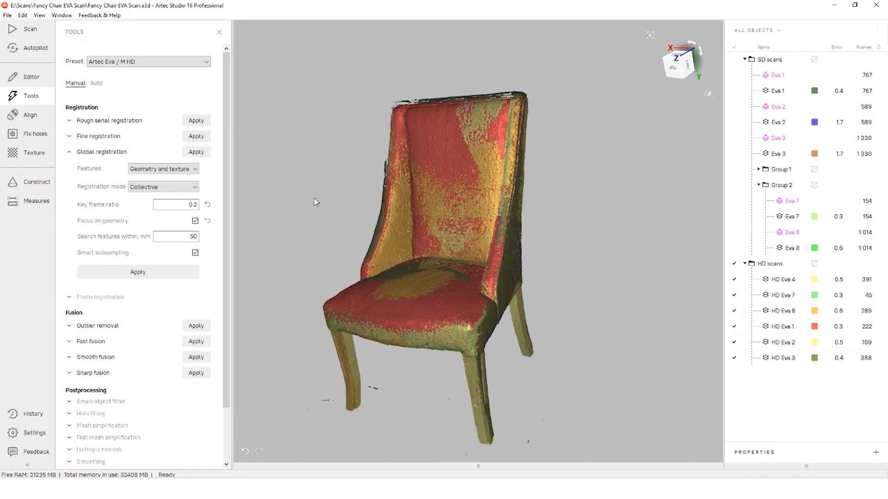
click(172, 276)
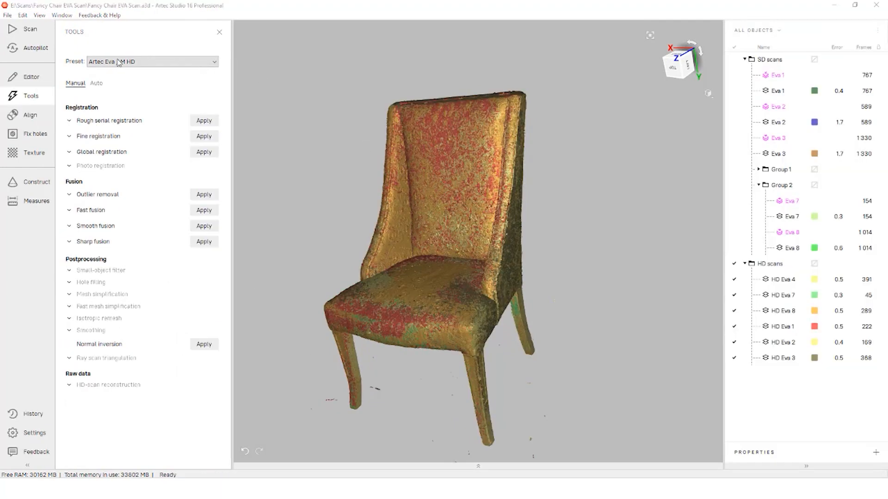
drag(373, 207, 412, 209)
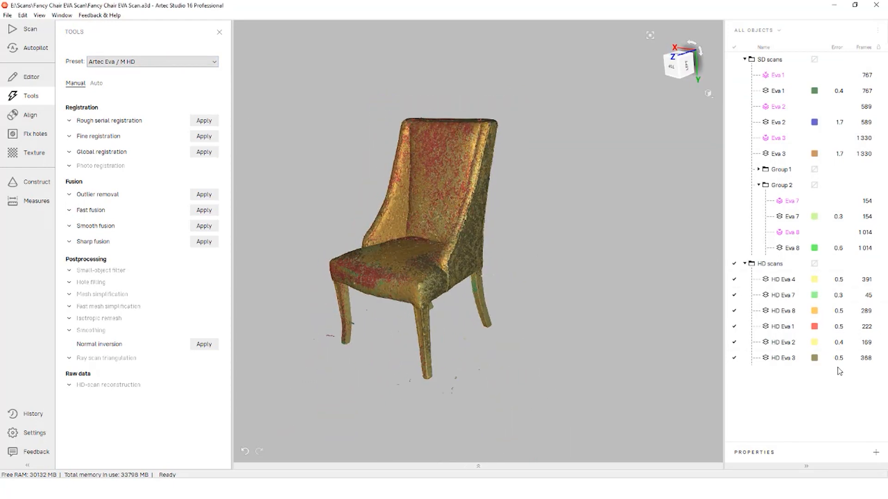
Step: Sort the frames of HD Eva 4 by error and delete those with an error of 0.4 or higher
double_click(781, 282)
click(827, 48)
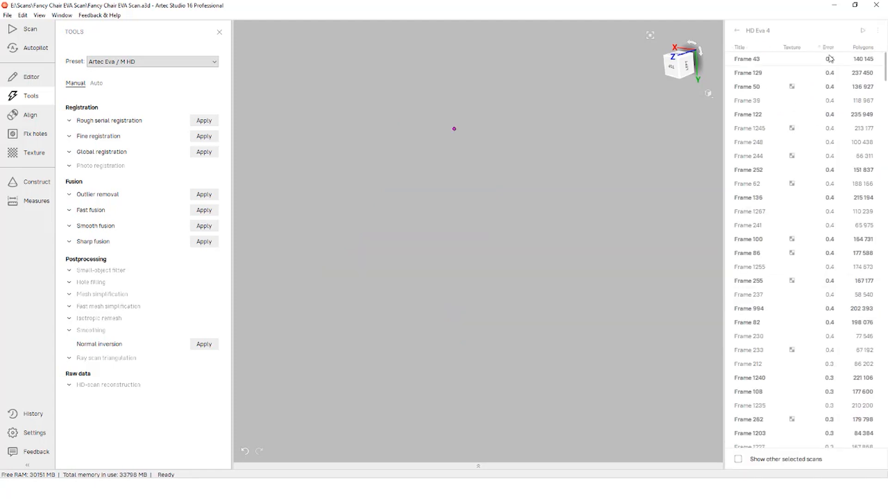
click(830, 59)
shift+click(835, 353)
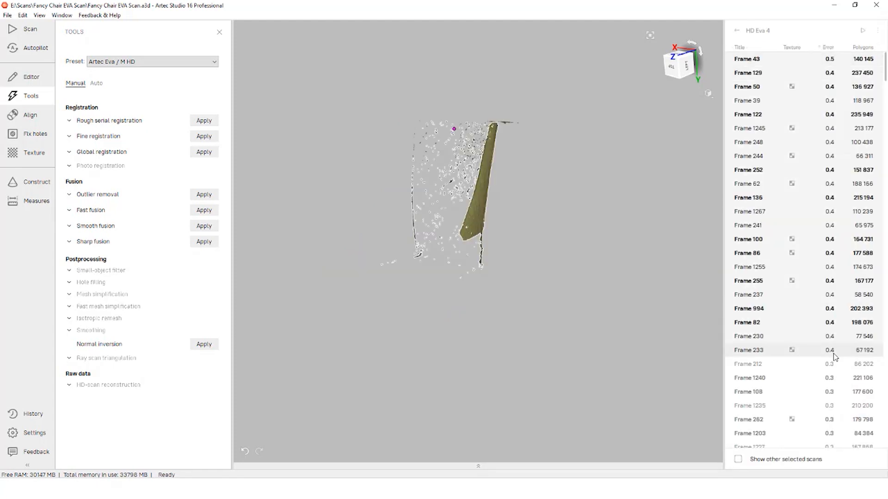
key(Delete)
click(737, 30)
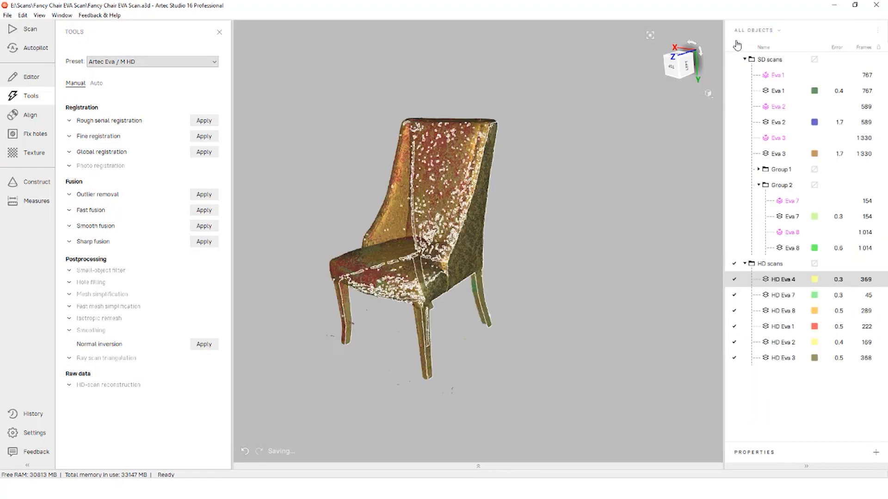
Step: Display the chair in Texture color mode with Solid rendering and inspect the fabric pattern
drag(530, 222, 597, 195)
click(707, 93)
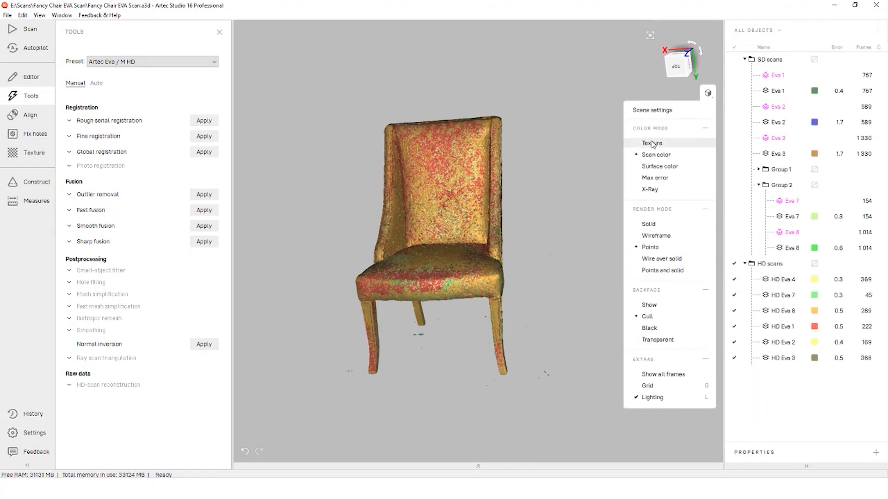
click(652, 144)
drag(501, 186, 500, 206)
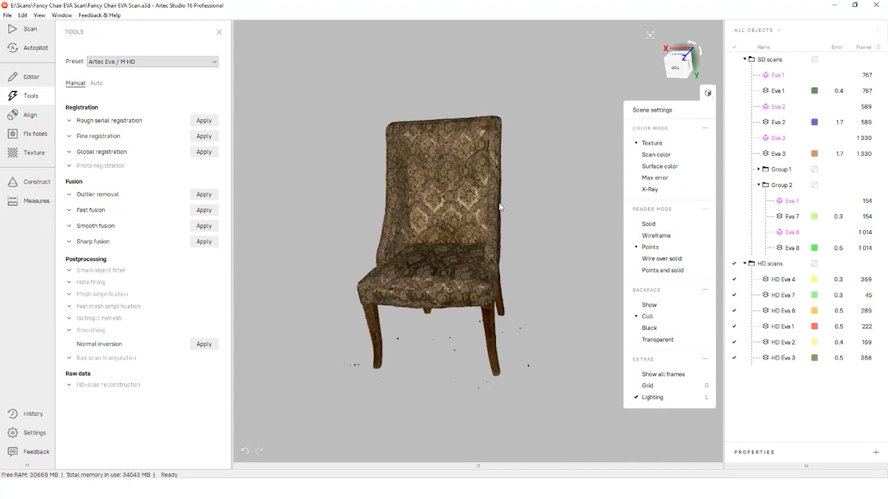
scroll(499, 207, up, 2)
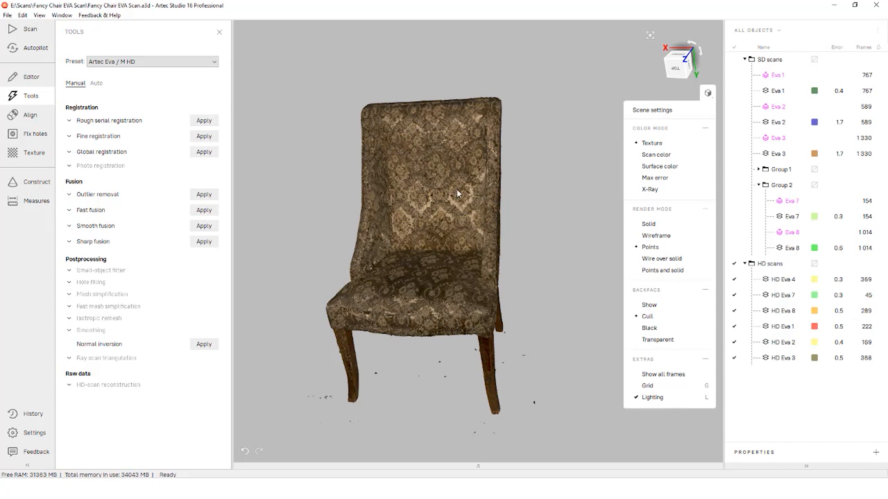
drag(456, 189, 469, 200)
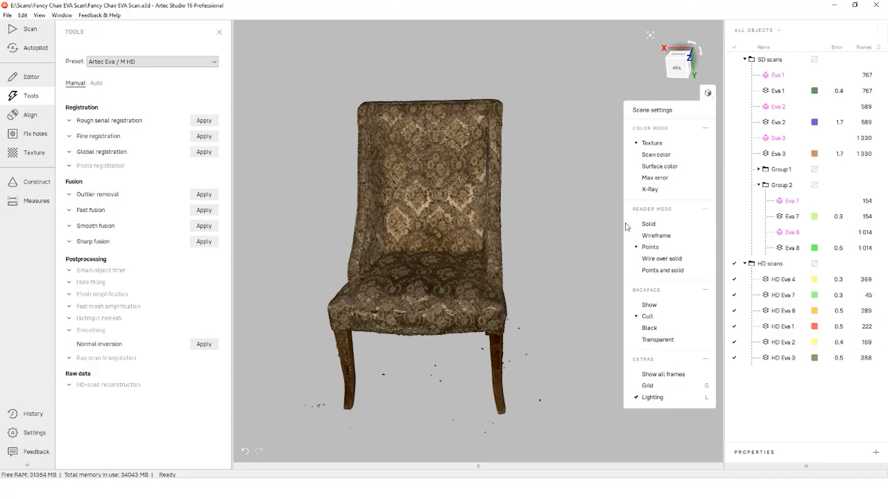
click(638, 224)
drag(569, 208, 285, 187)
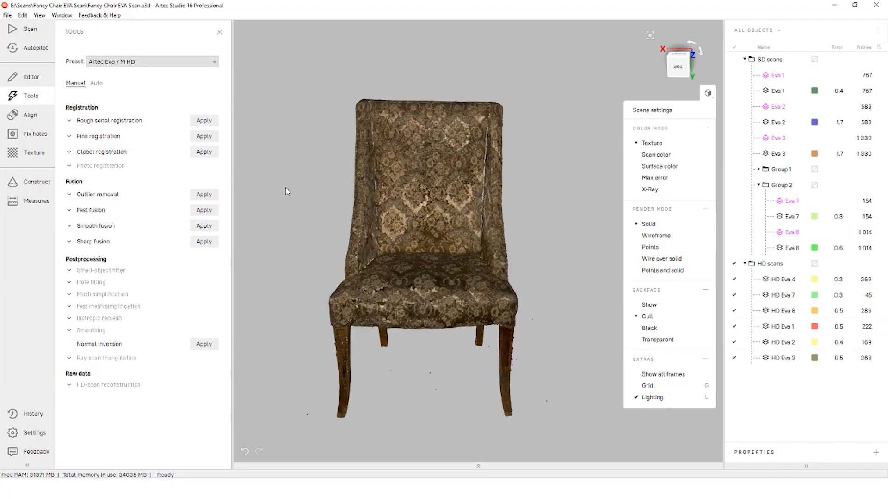
Step: Run Outlier removal on the HD scans with 3D-noise level 3 and 3D resolution 0.7 mm
click(101, 195)
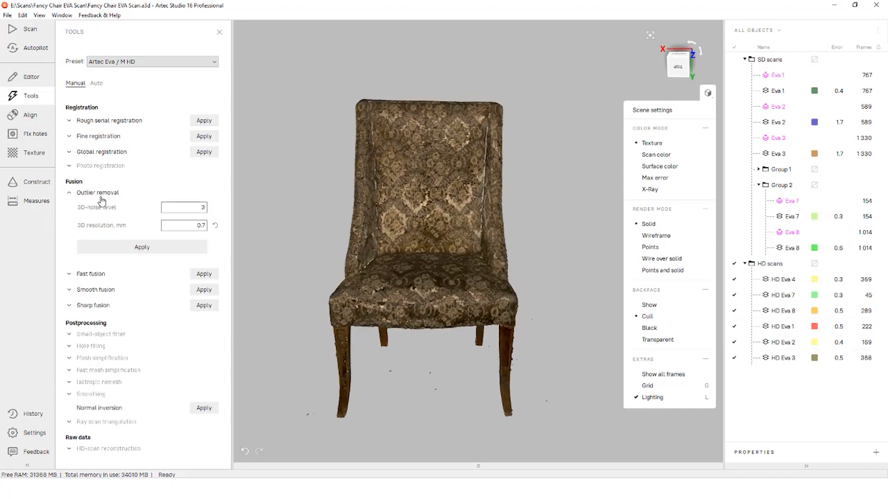
click(188, 226)
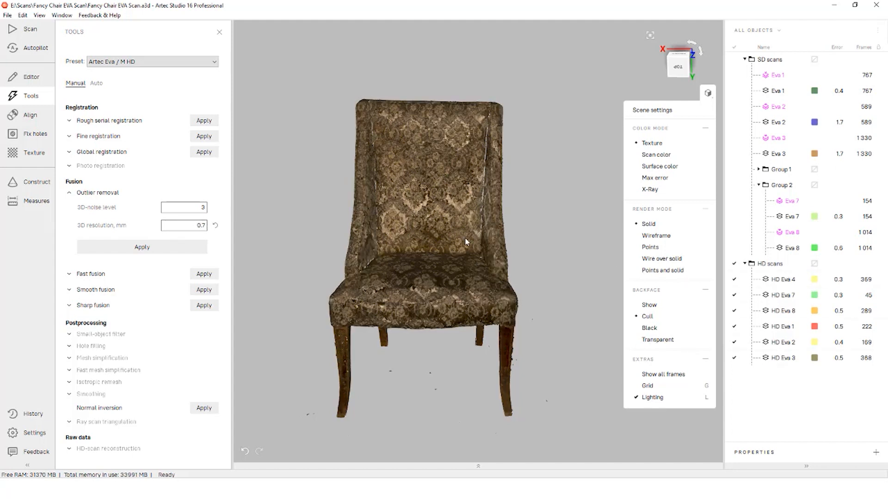
click(87, 193)
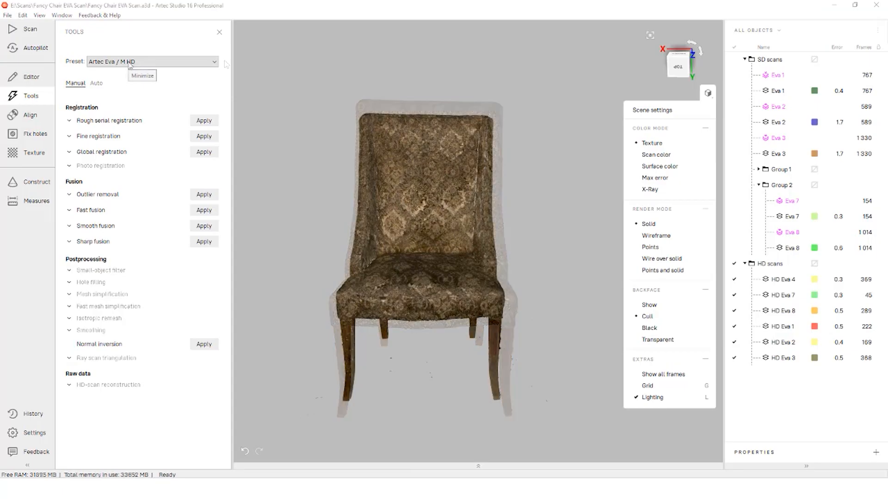
drag(439, 199, 570, 189)
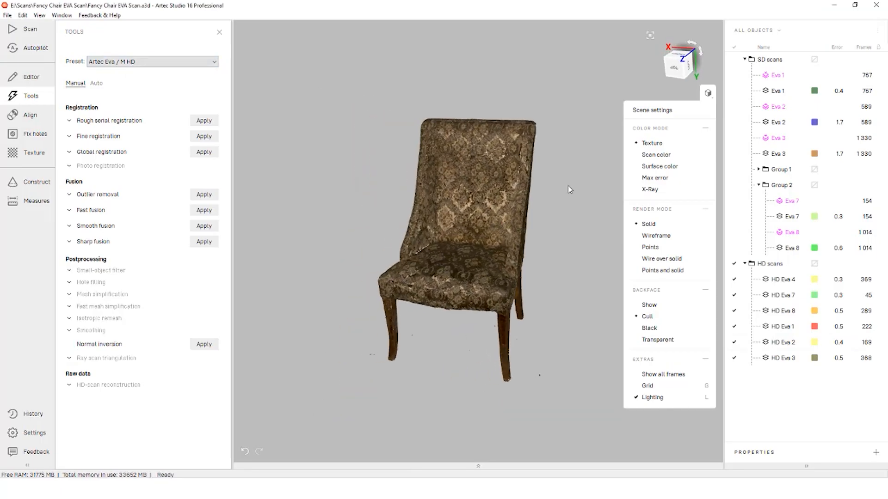
click(708, 94)
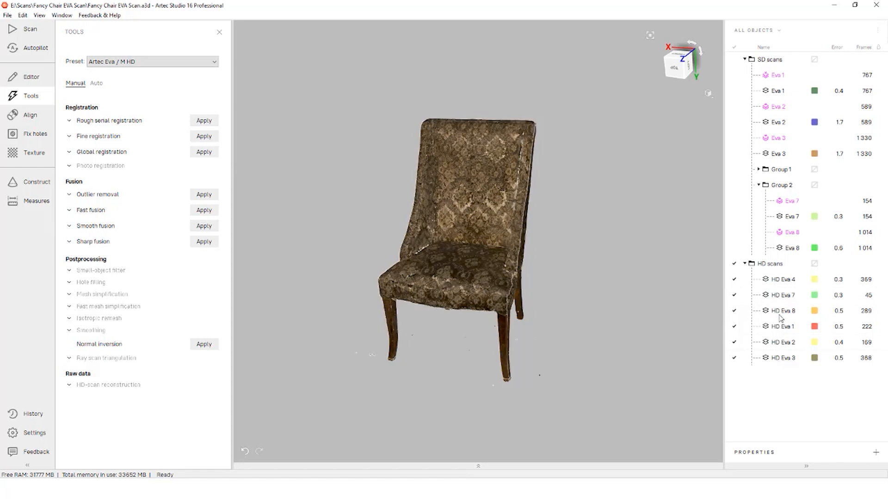
Step: Review the settings of Fast fusion, Smooth fusion and Sharp fusion, including the Fill holes options of the last two
click(90, 210)
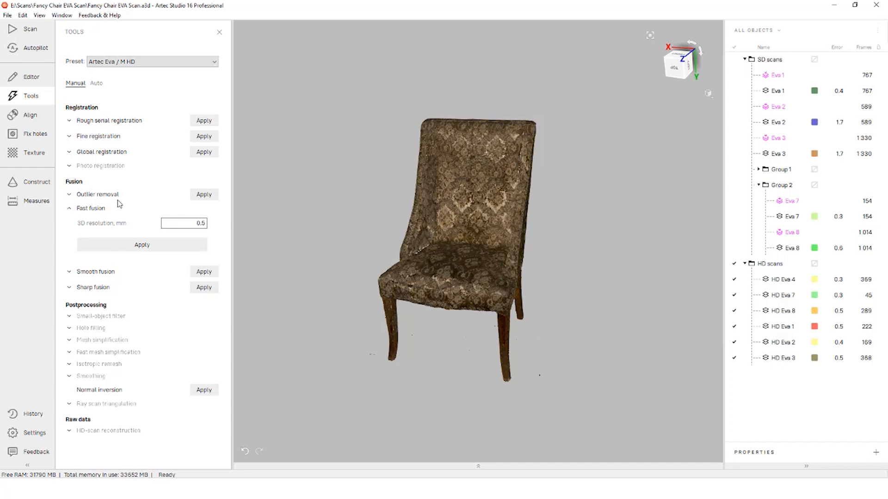
click(88, 273)
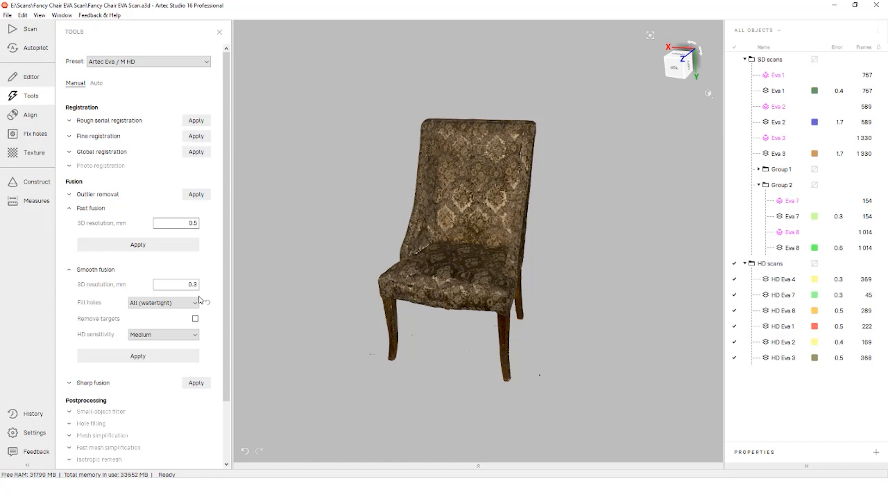
scroll(199, 277, down, 1)
click(91, 190)
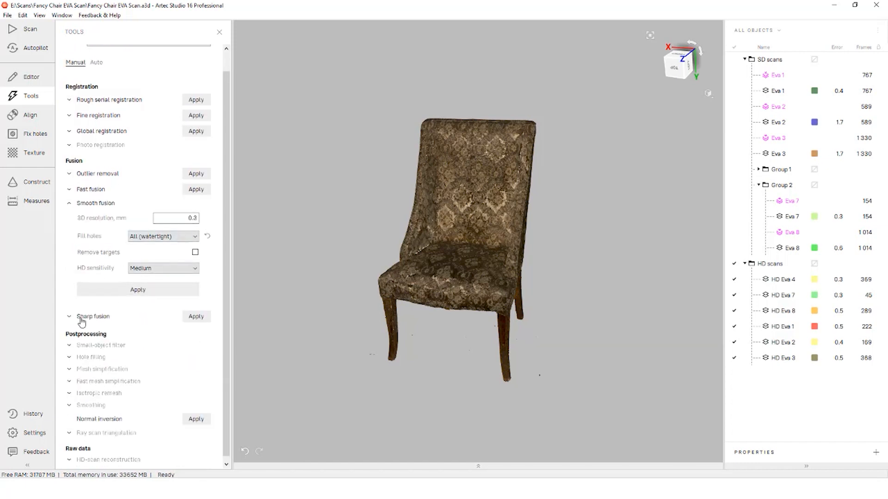
click(83, 320)
scroll(220, 309, down, 1)
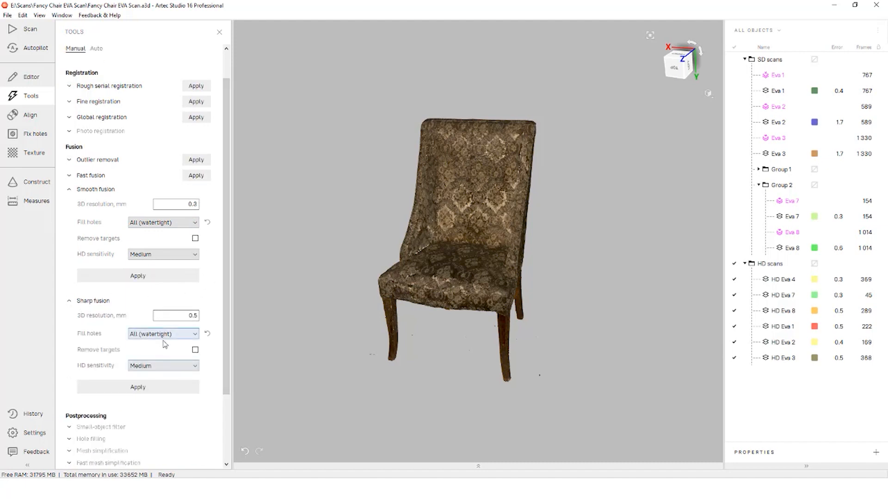
click(162, 222)
click(162, 222)
click(168, 335)
click(167, 334)
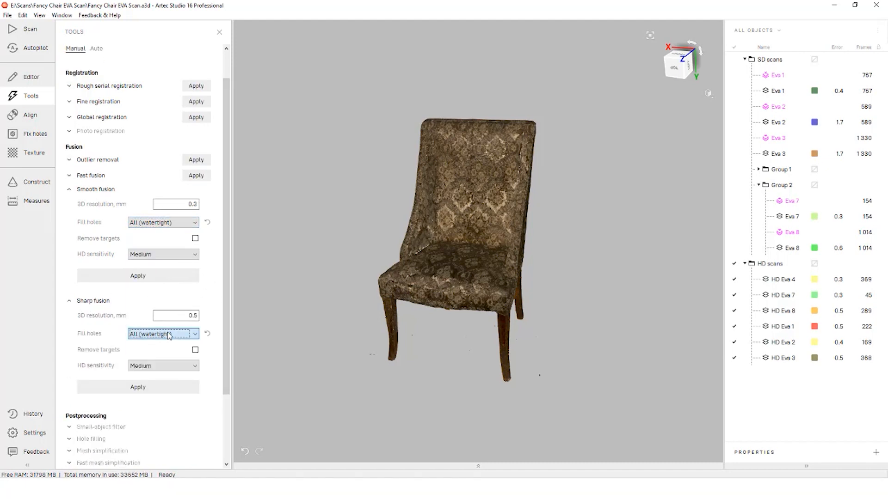
click(100, 189)
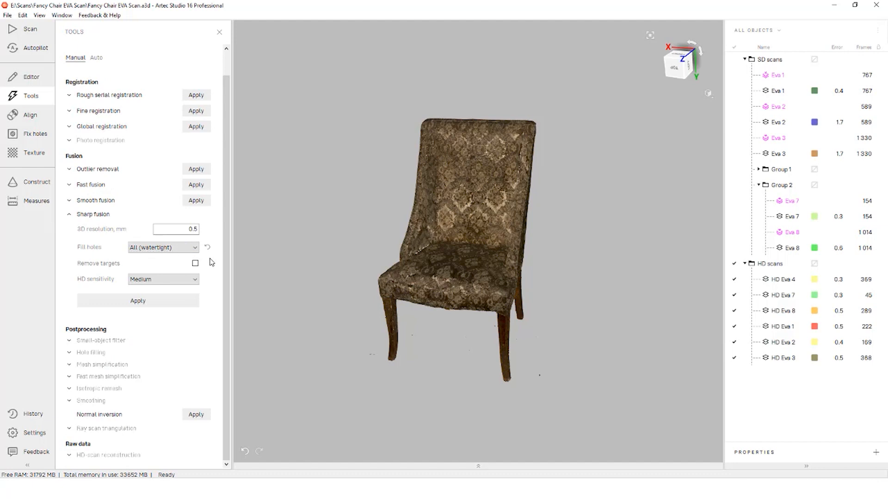
Step: Review Sharp fusion's 3D resolution and Fill holes options, trying With radius smaller before returning to All (watertight)
drag(452, 224, 463, 222)
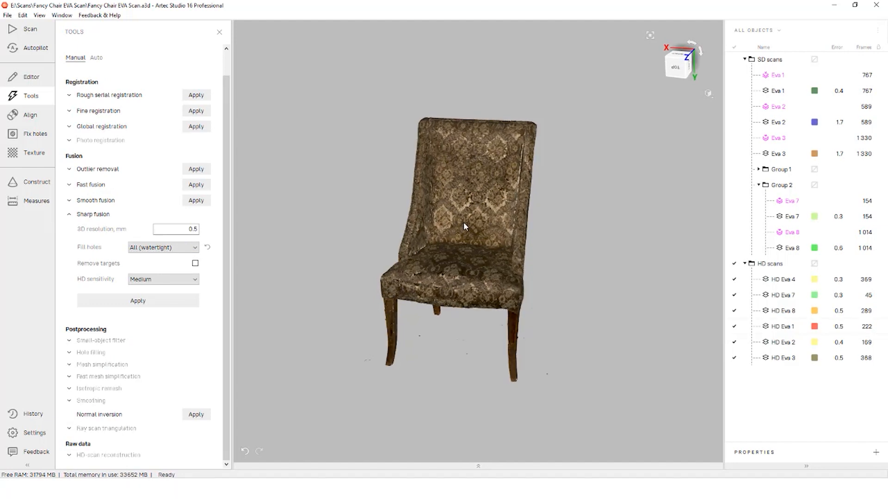
drag(194, 229, 203, 232)
drag(346, 261, 453, 252)
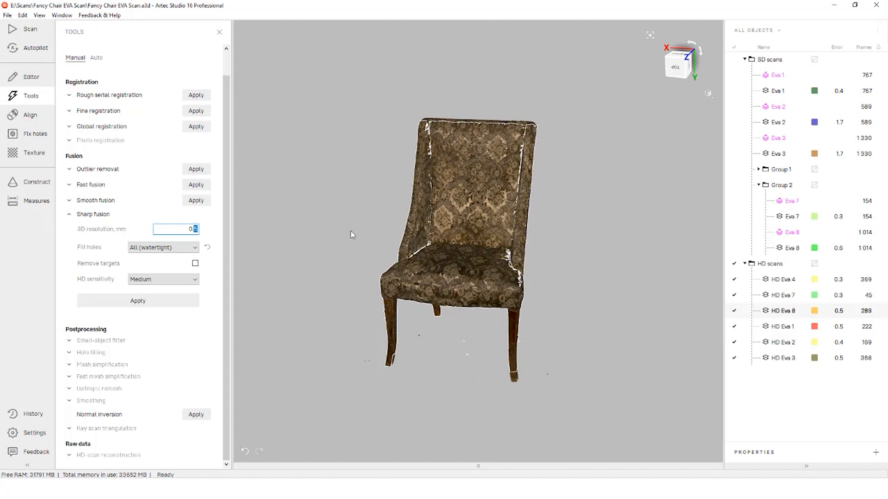
drag(350, 232, 331, 219)
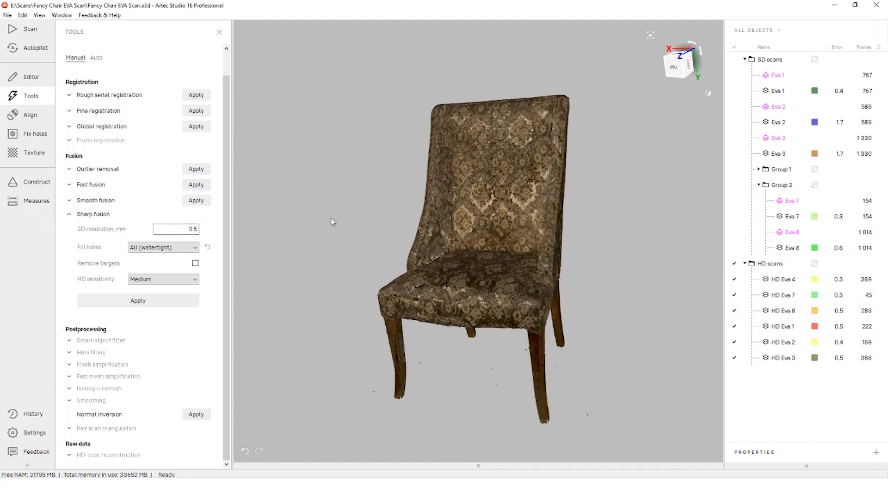
click(194, 249)
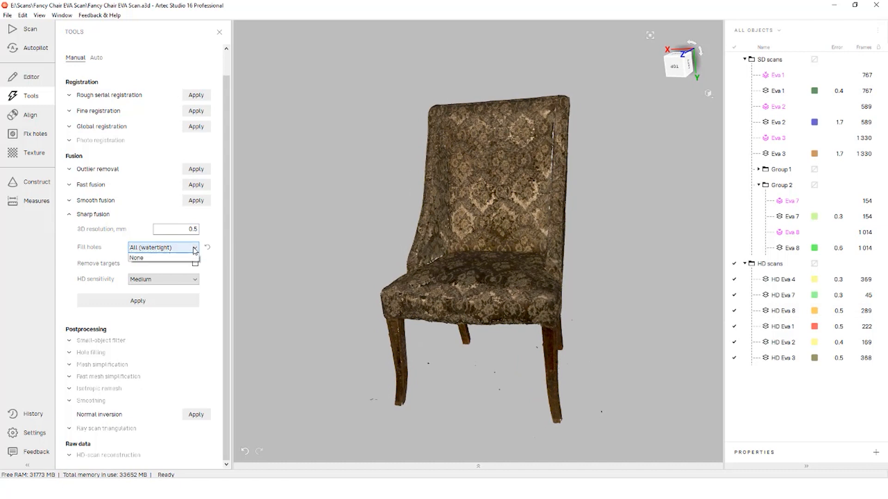
click(185, 265)
click(191, 250)
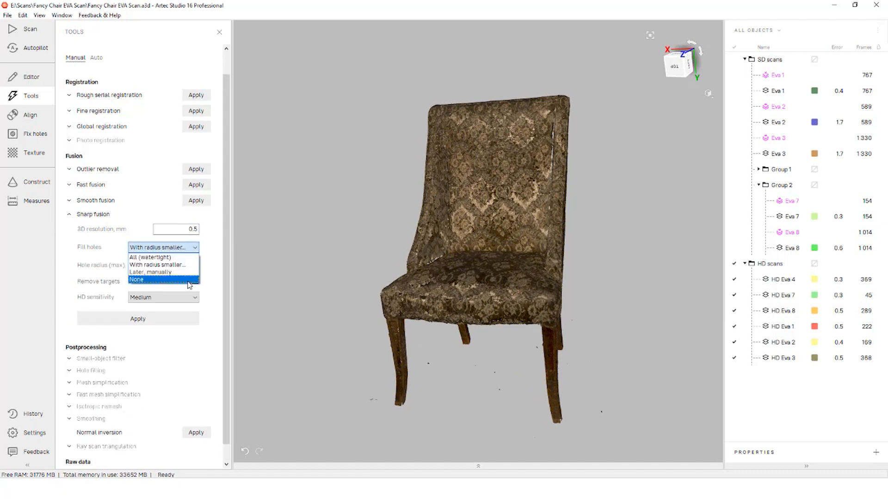
click(192, 257)
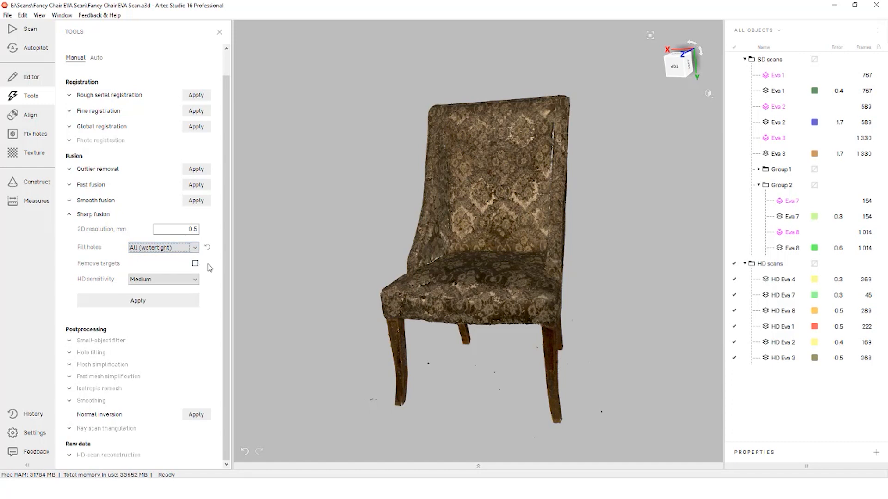
Step: Run Sharp fusion on the HD scans at 0.5 mm resolution with All (watertight) hole filling and Medium HD sensitivity
click(192, 279)
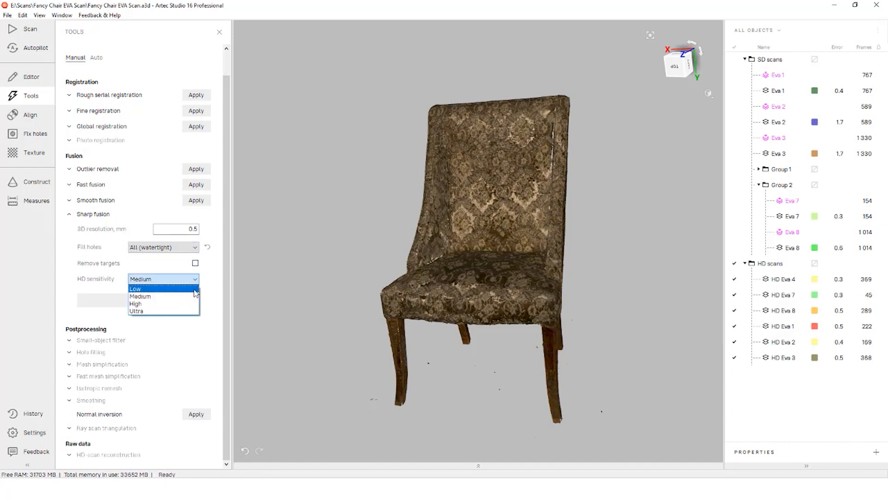
click(196, 298)
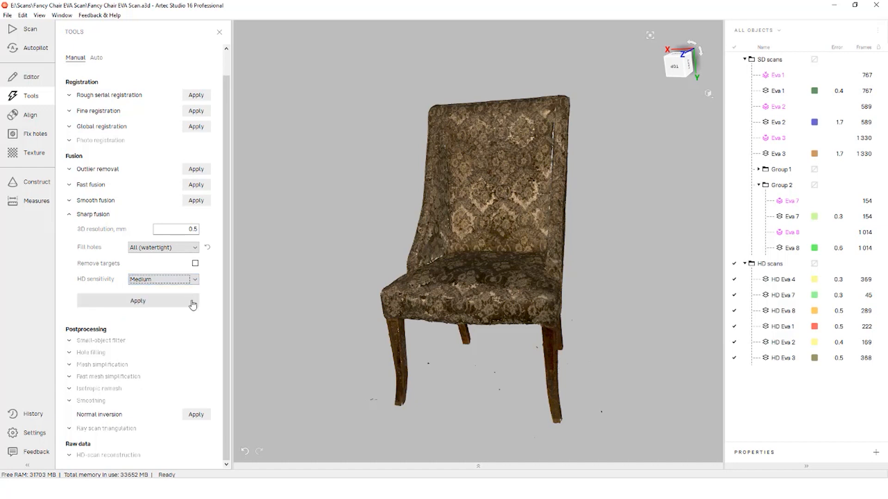
click(192, 303)
mouse_move(424, 303)
mouse_down()
mouse_move(440, 293)
mouse_move(433, 298)
mouse_up()
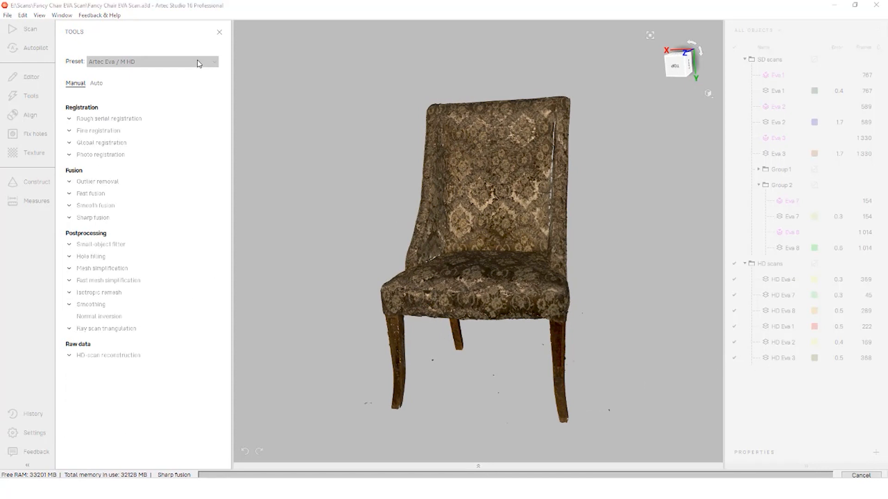
Step: Inspect the fused chair mesh from the front and side and check its polygon count
drag(458, 194, 396, 204)
scroll(393, 297, up, 5)
middle_drag(394, 224, 302, 368)
scroll(545, 322, down, 1)
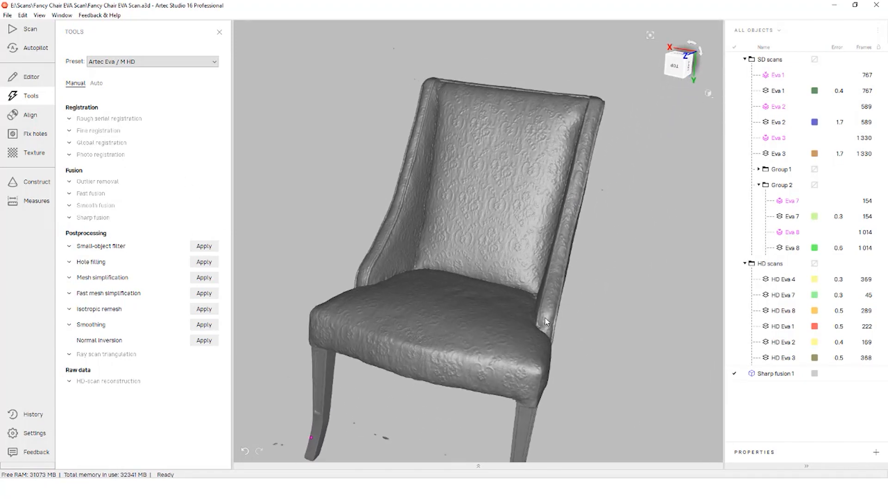
click(774, 374)
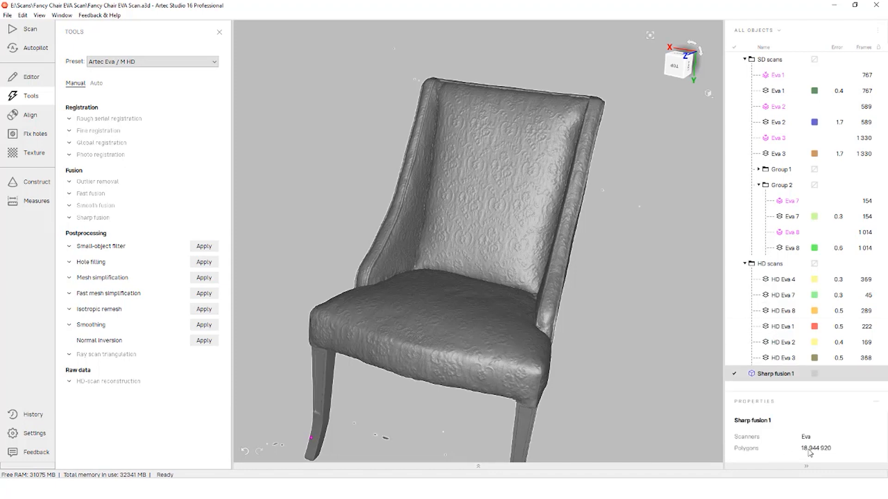
drag(501, 250, 364, 240)
Step: Examine the fused mesh up close in Wireframe rendering, set backfaces to Transparent, and return to Solid rendering
click(706, 95)
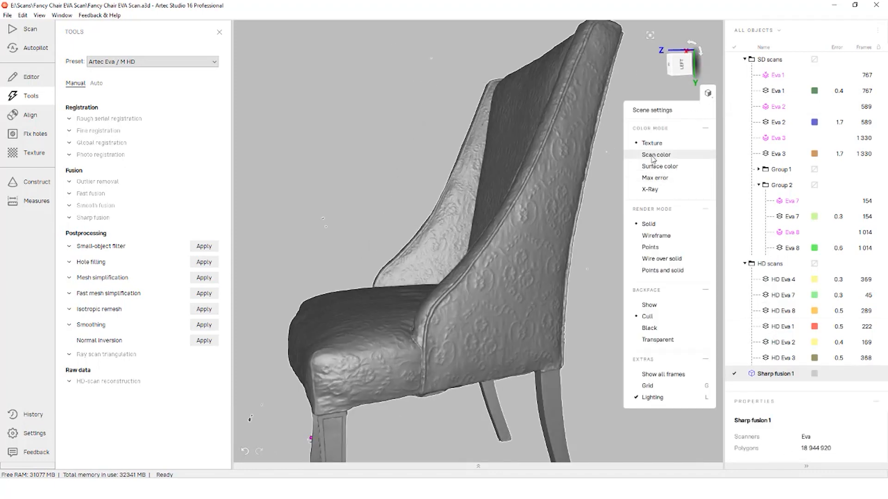
click(659, 236)
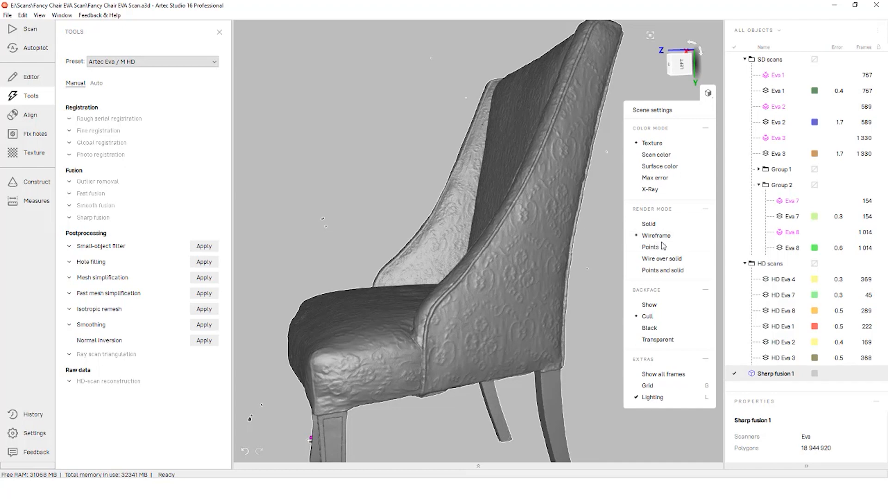
scroll(544, 240, up, 10)
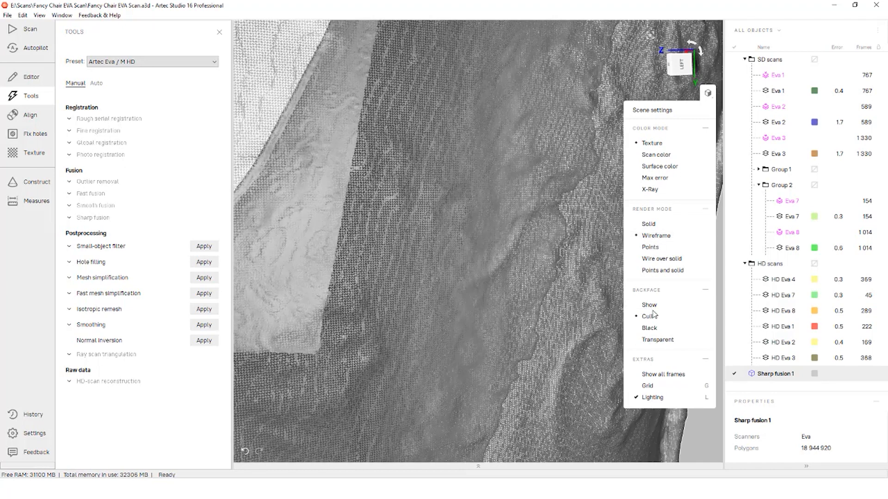
click(658, 339)
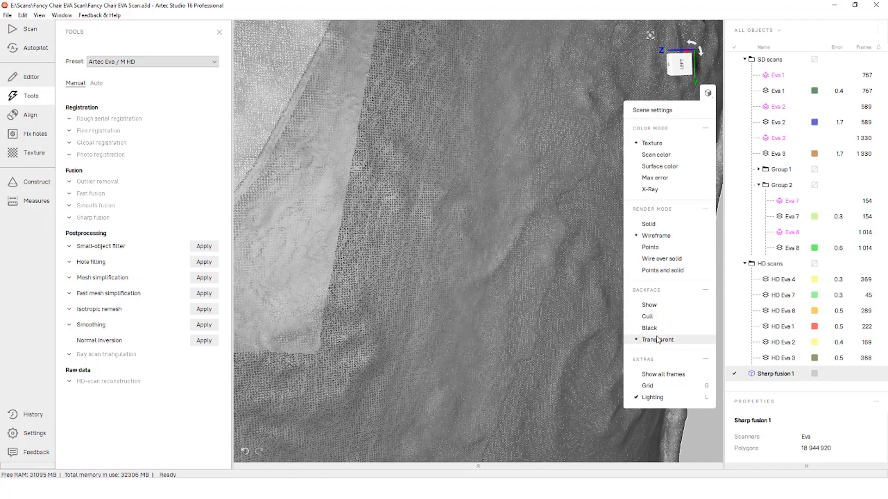
click(649, 223)
scroll(491, 250, down, 10)
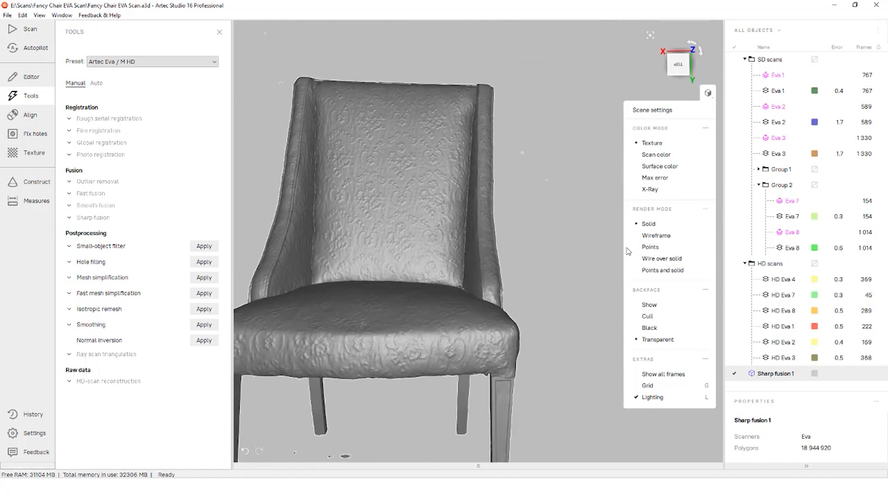
scroll(458, 250, up, 10)
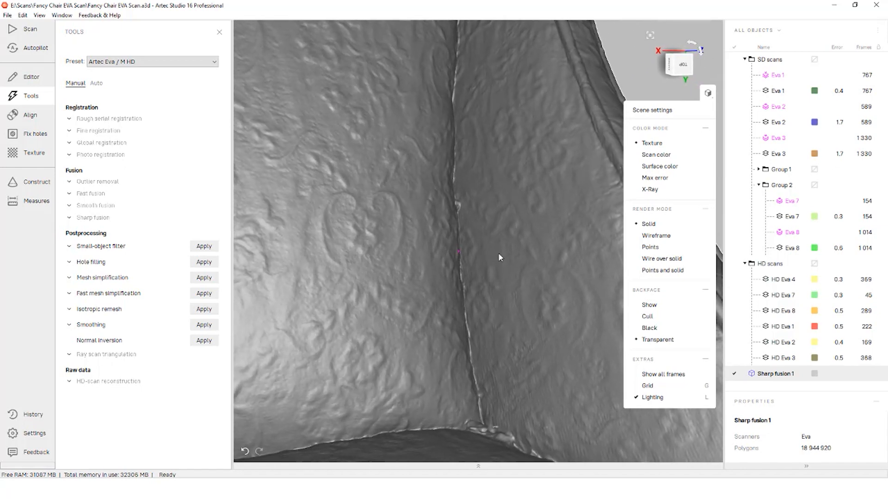
Step: Examine the fused mesh in X-Ray color mode, raising the X-ray strength slightly to see inside the chair
click(650, 189)
scroll(526, 229, down, 10)
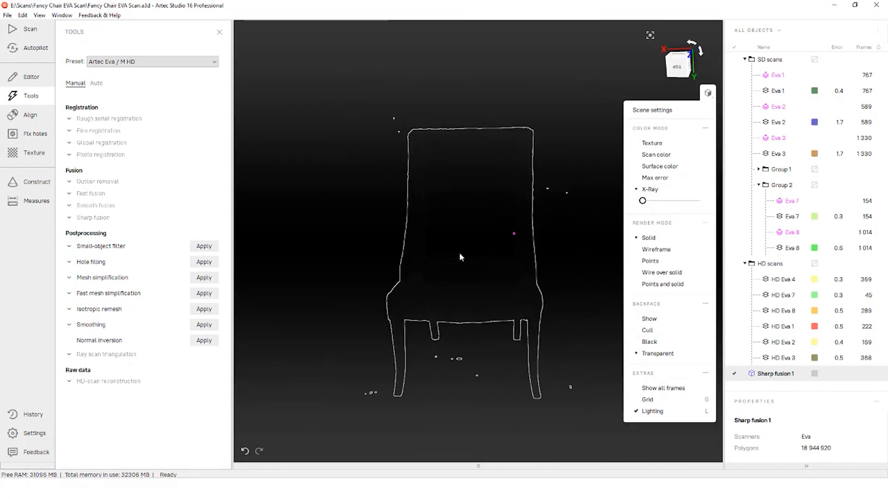
drag(460, 257, 578, 222)
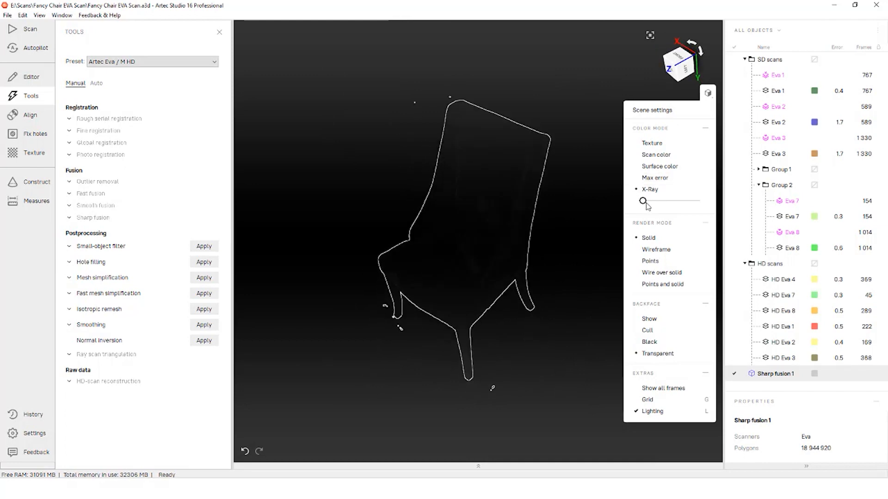
drag(643, 201, 652, 200)
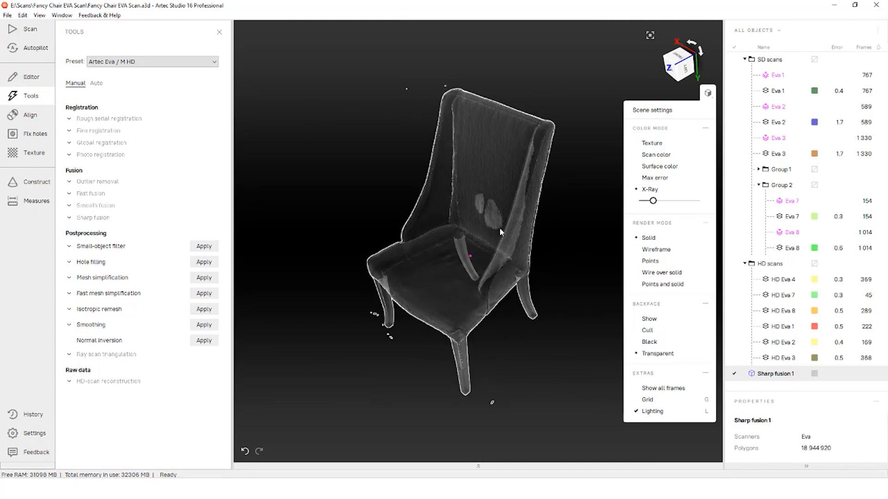
mouse_move(499, 228)
mouse_down()
mouse_move(421, 195)
mouse_move(324, 191)
mouse_move(506, 248)
mouse_move(528, 220)
mouse_move(514, 231)
mouse_up()
scroll(498, 232, up, 10)
Step: Compare the chair's surface relief in Texture color mode with the X-Ray view, ending in Texture mode
click(650, 145)
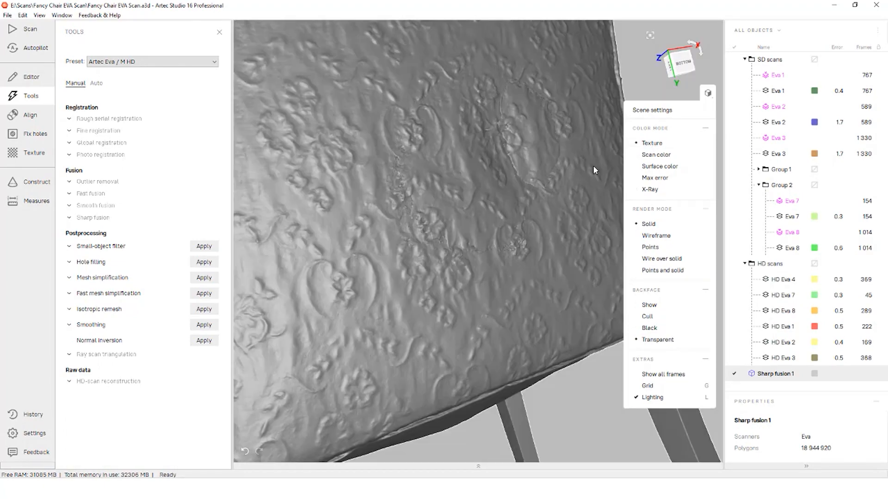
drag(593, 165, 467, 210)
click(657, 190)
scroll(503, 168, down, 3)
scroll(565, 160, down, 2)
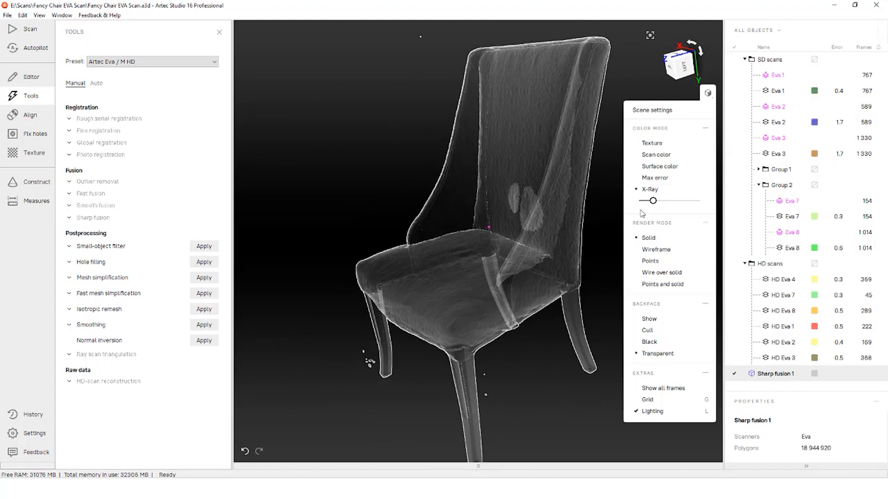
click(650, 143)
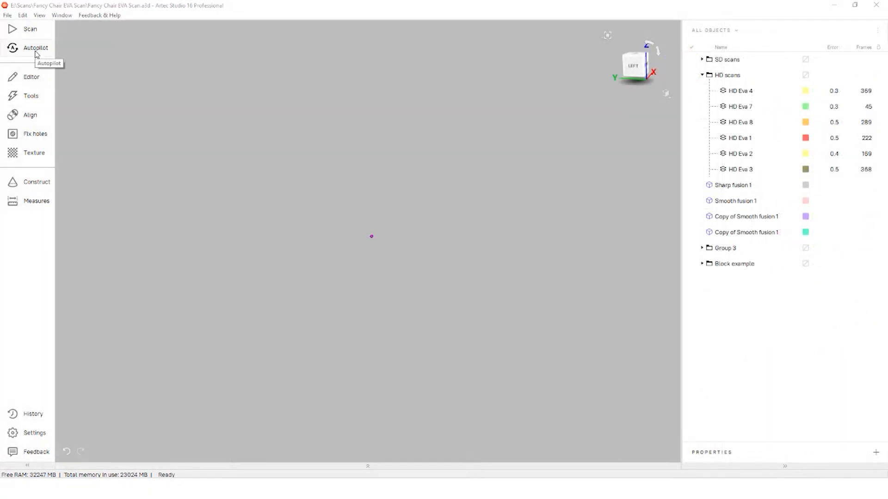
Step: Start Autopilot with all scans of the HD scans group selected and continue to the model creation settings
click(692, 75)
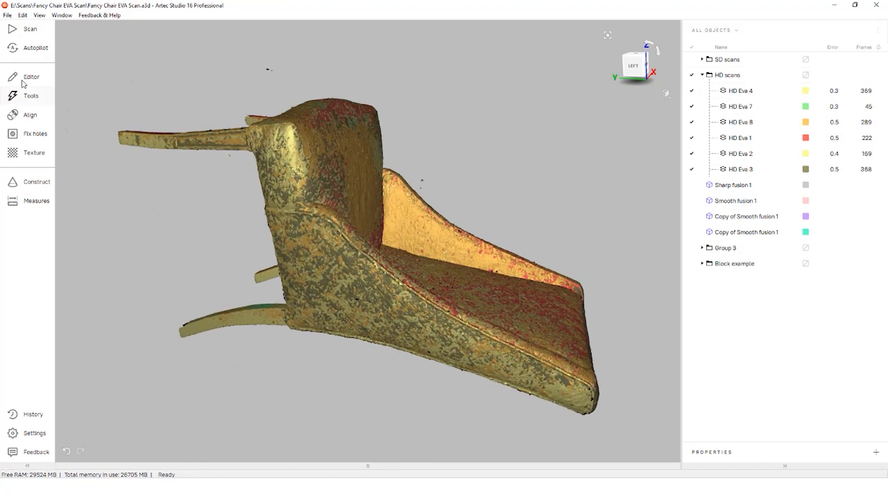
click(29, 56)
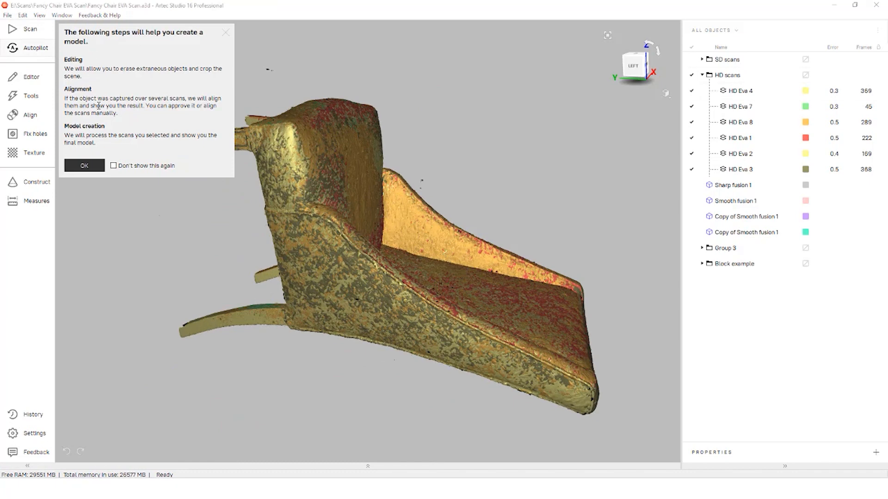
click(93, 166)
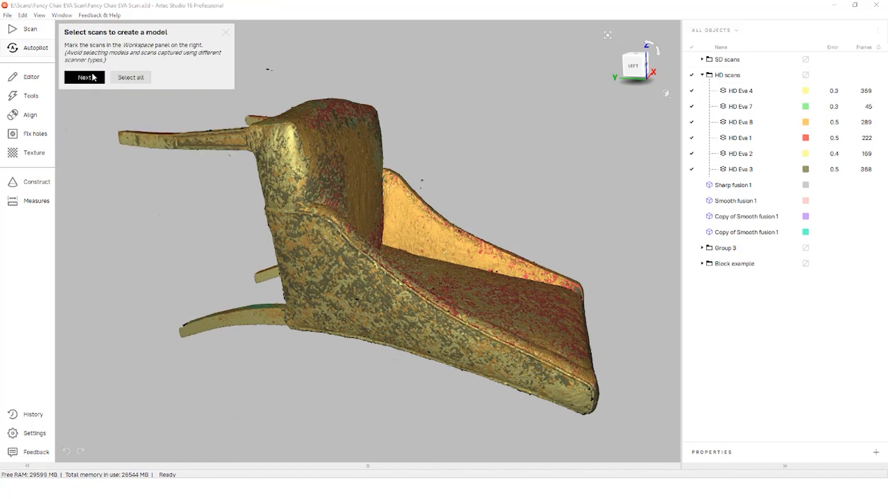
click(93, 78)
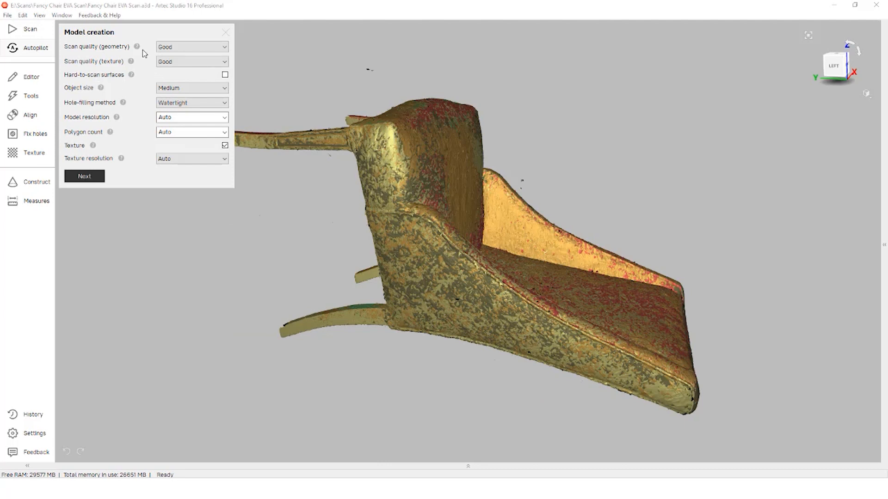
Step: Review Autopilot's help on scan texture quality and the object size option
mouse_move(139, 48)
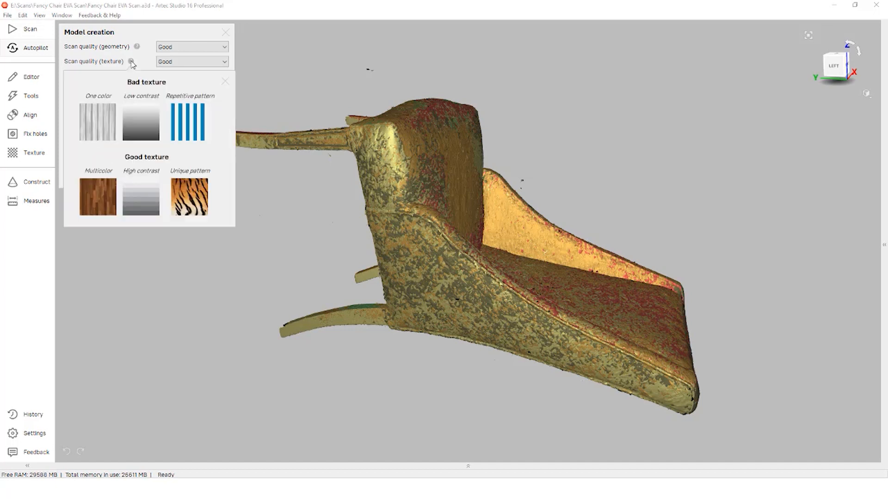
click(131, 61)
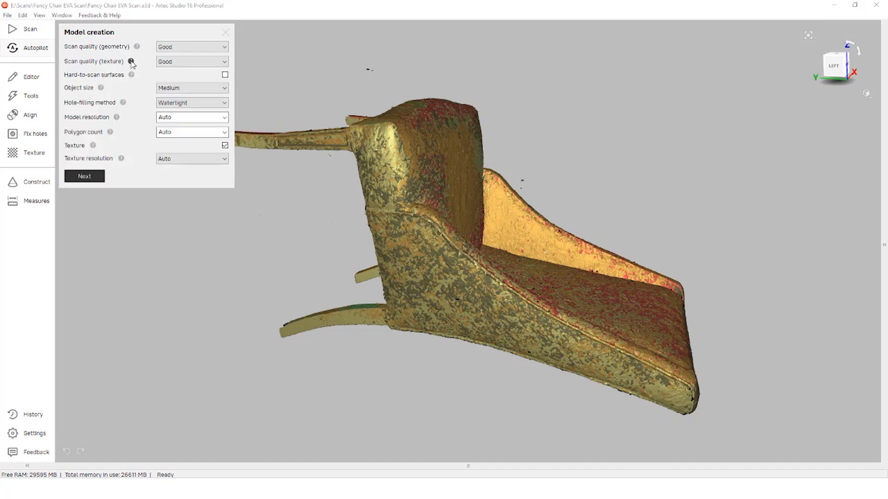
click(101, 88)
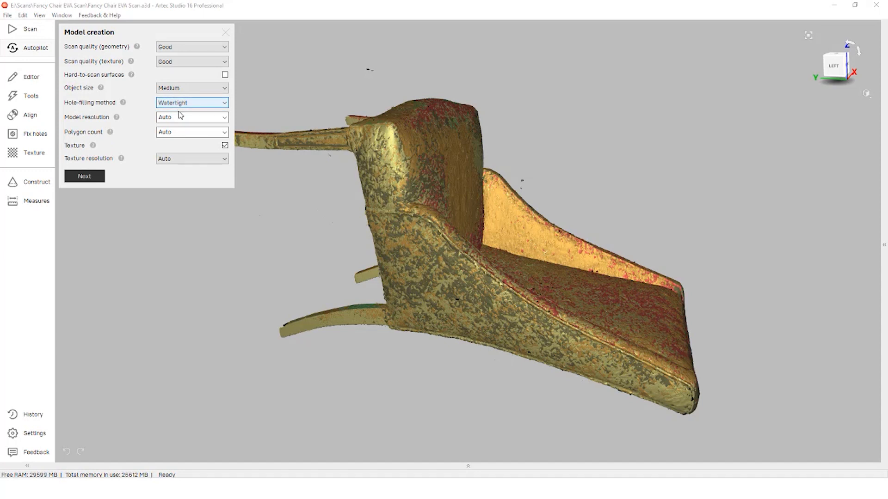
Step: Set the model resolution to 0.5, enter a custom polygon count, turn off Texture and accept the model creation settings
click(222, 118)
click(223, 119)
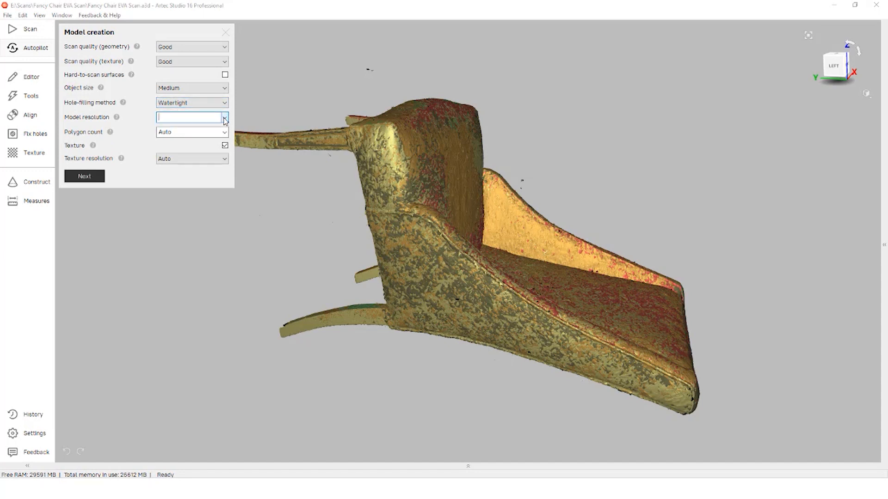
click(167, 132)
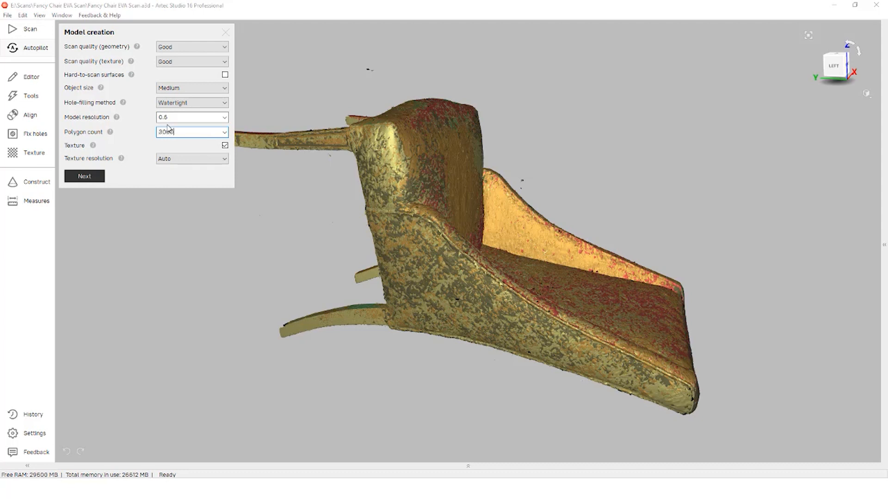
click(225, 146)
click(85, 161)
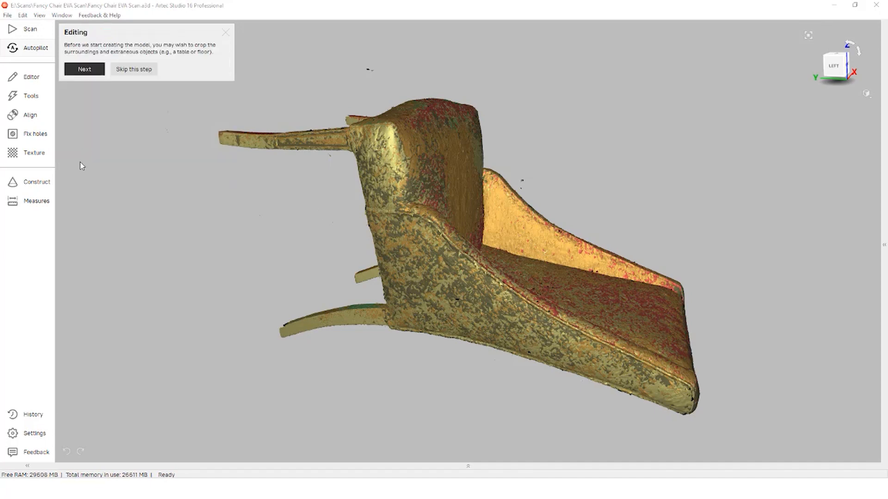
Step: Go through Autopilot's Editing stage with the Eraser, leaving the scans unedited, and continue to Alignment
click(85, 69)
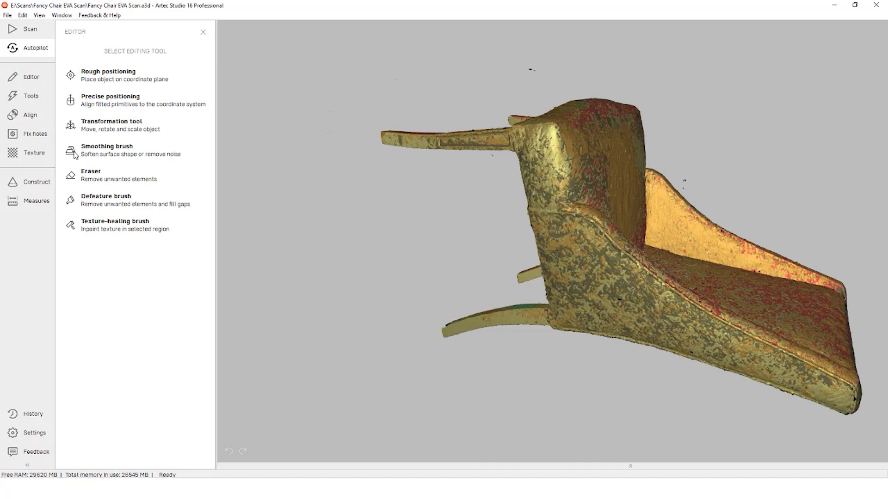
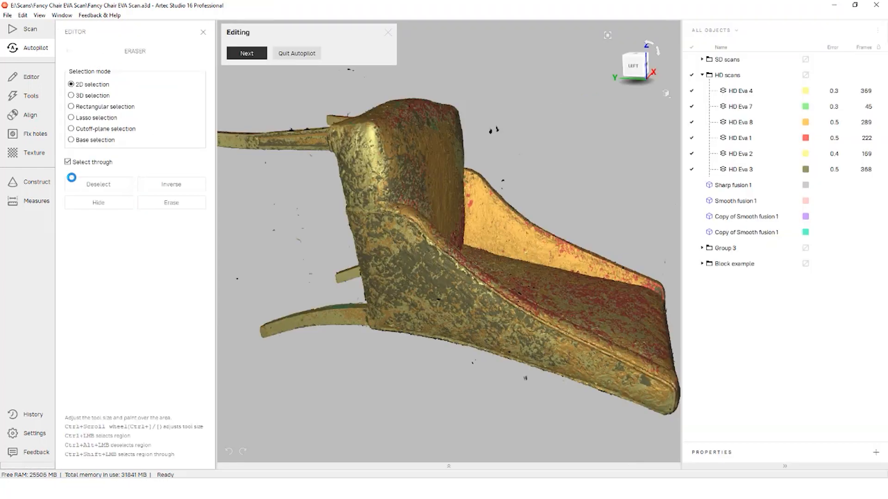
click(258, 53)
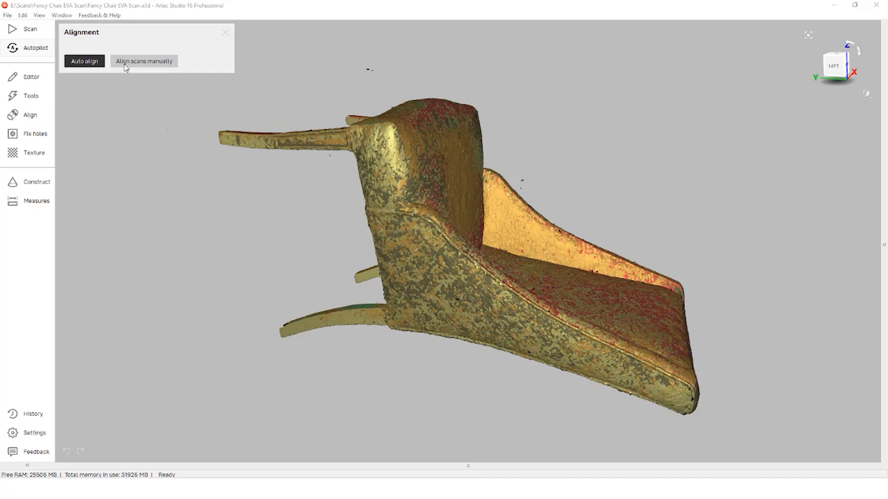
click(124, 66)
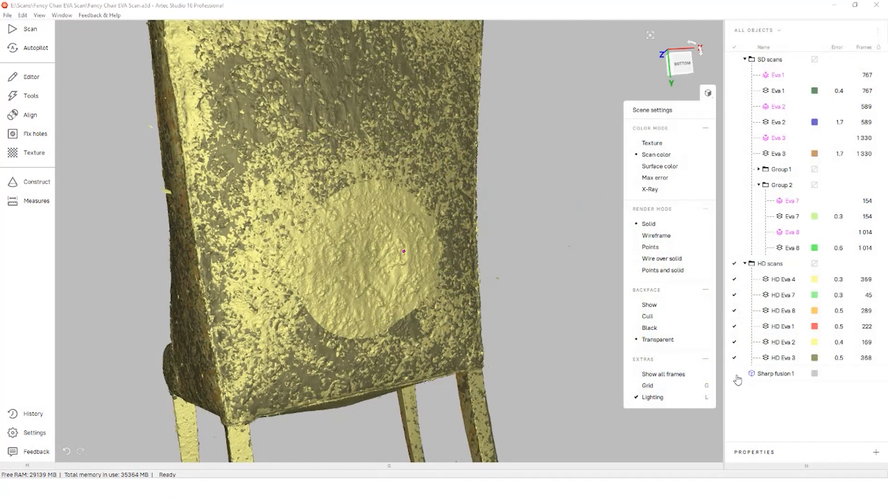
Step: Run Smooth fusion on the six HD scans at 0.5 mm resolution, with watertight hole filling and Medium HD sensitivity, keeping Sharp fusion 1 hidden
click(734, 374)
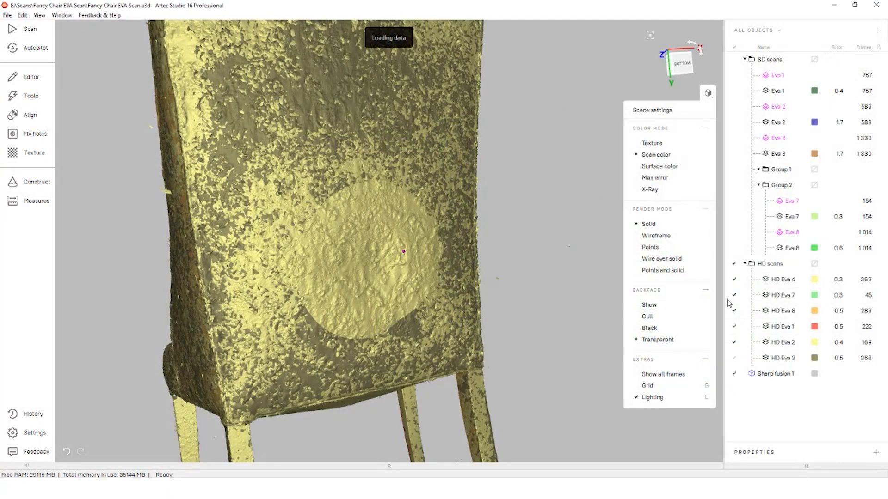
click(734, 373)
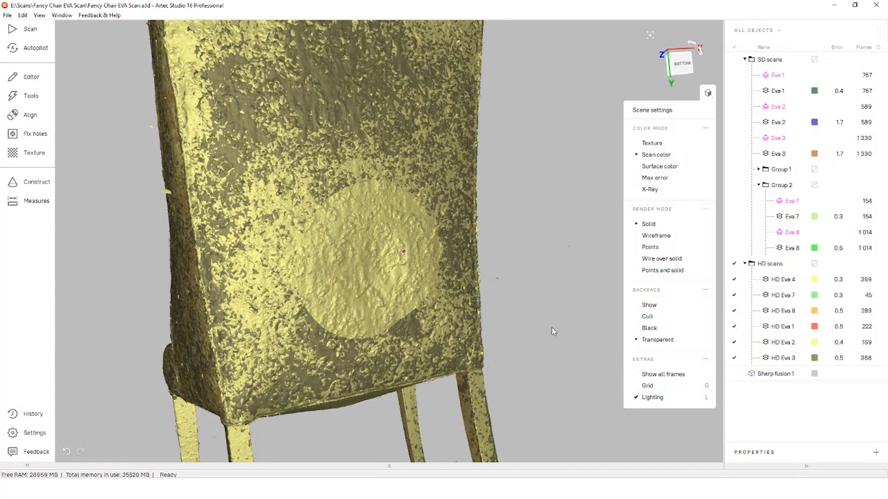
click(26, 96)
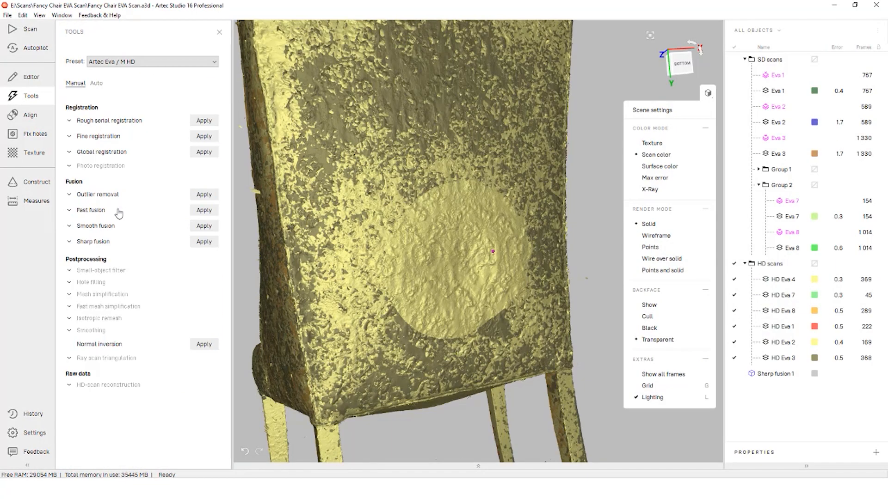
click(115, 240)
click(101, 240)
click(100, 226)
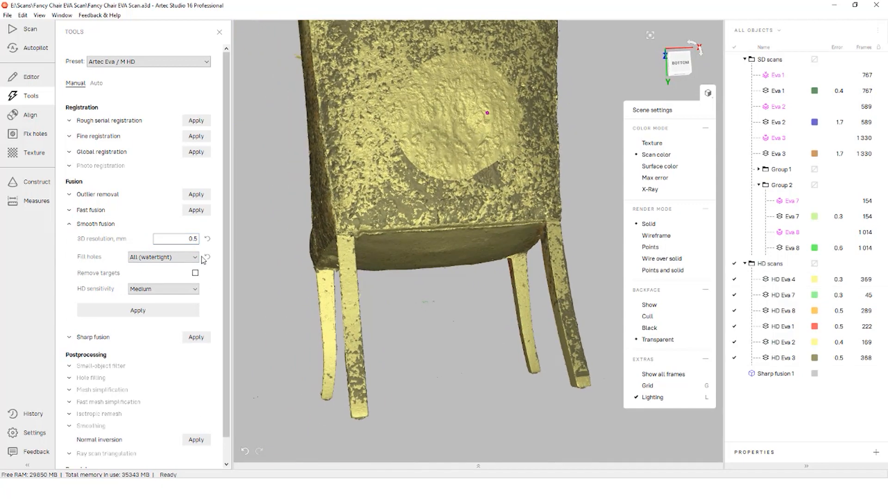
click(163, 311)
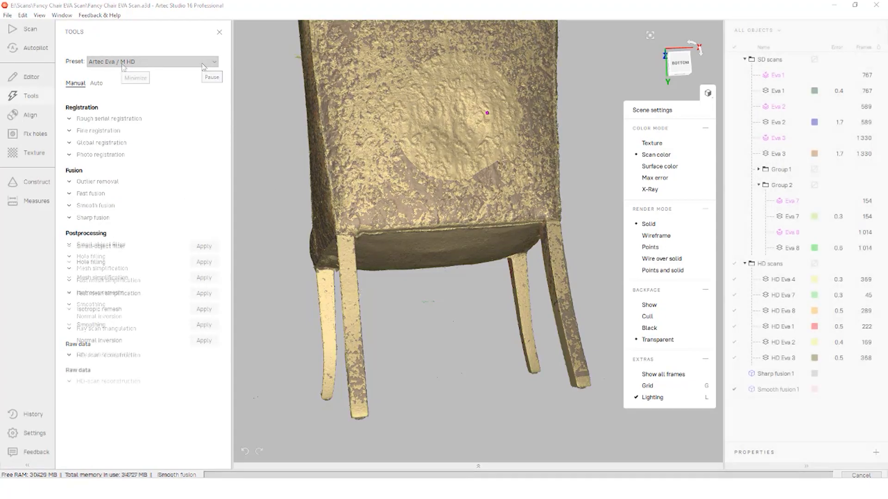
Step: Inspect the smooth fusion model in X-Ray color mode and return the display to Scan color
mouse_move(484, 185)
mouse_down()
mouse_move(482, 143)
mouse_move(427, 65)
mouse_move(495, 165)
mouse_move(487, 199)
mouse_up()
click(650, 190)
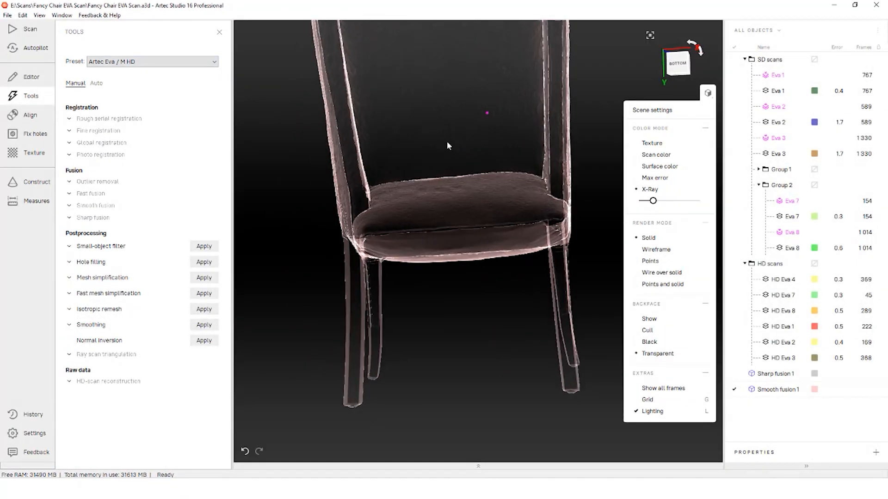
click(656, 155)
Step: Compare the surface detail of Sharp fusion 1 and Smooth fusion 1 on the rear of the backrest by switching their visibility
drag(404, 195, 401, 116)
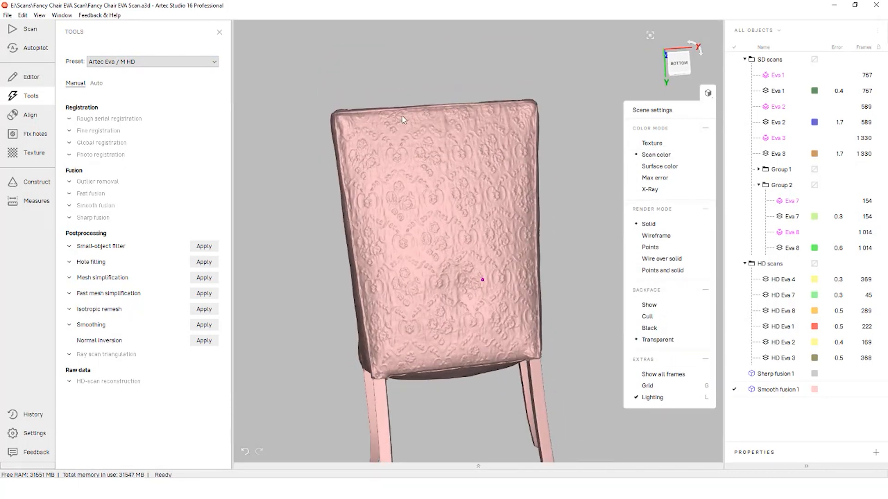
scroll(379, 161, up, 3)
drag(379, 162, 397, 165)
click(734, 373)
click(735, 389)
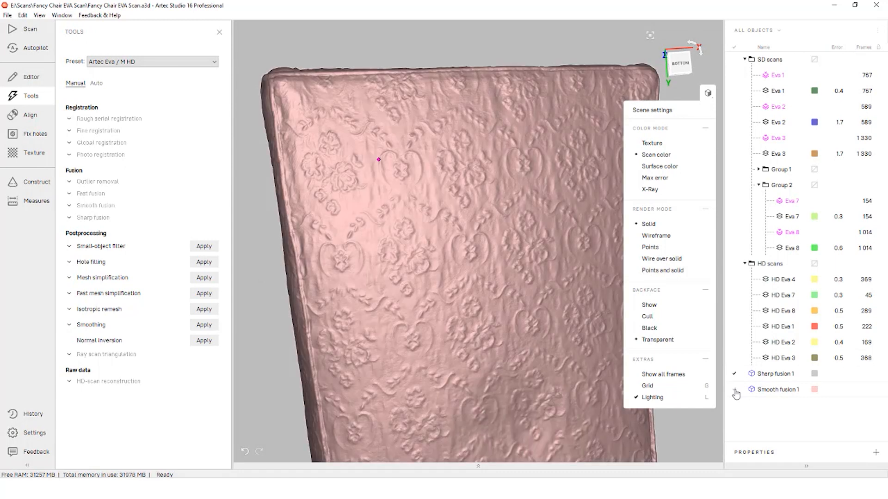
click(734, 378)
click(734, 390)
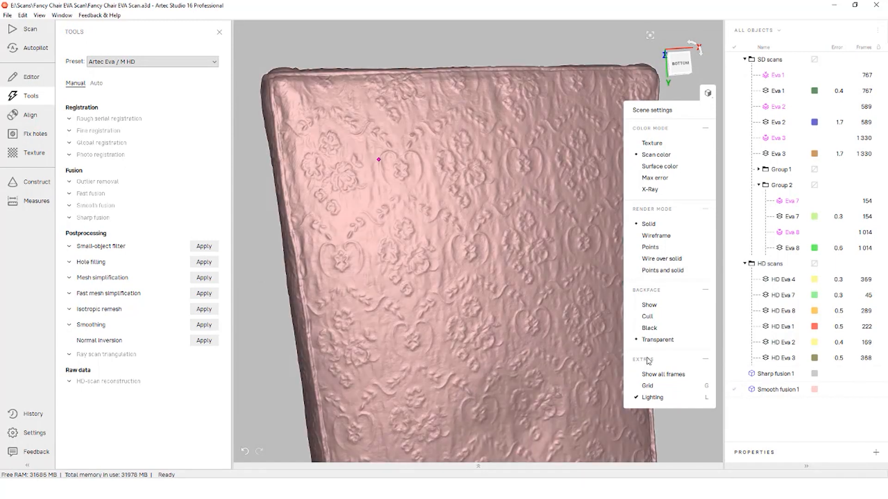
Step: Compare both fusions again at the front upper corner of the backrest, ending with only Smooth fusion 1 shown
drag(615, 333, 555, 273)
click(734, 374)
click(736, 389)
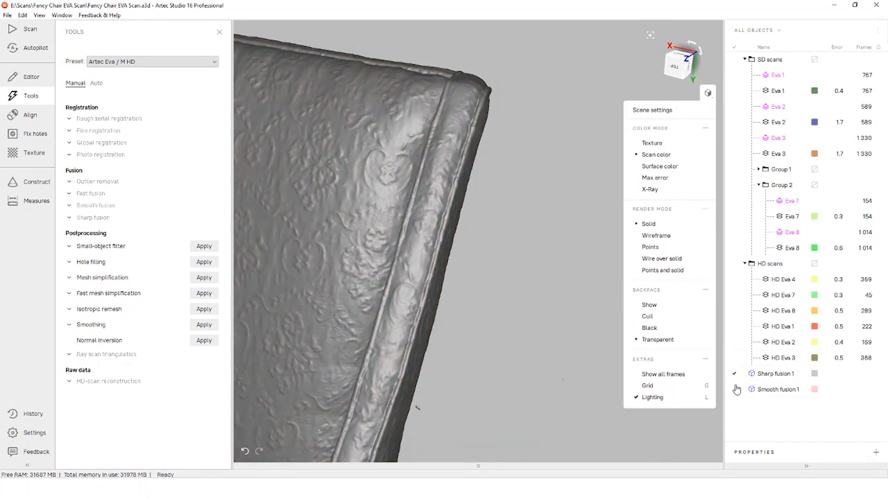
click(735, 390)
Step: Run the Small-object filter on the smooth fusion chair, removing all surfaces except the largest
scroll(440, 274, down, 5)
drag(440, 274, 471, 208)
middle_drag(470, 208, 539, 162)
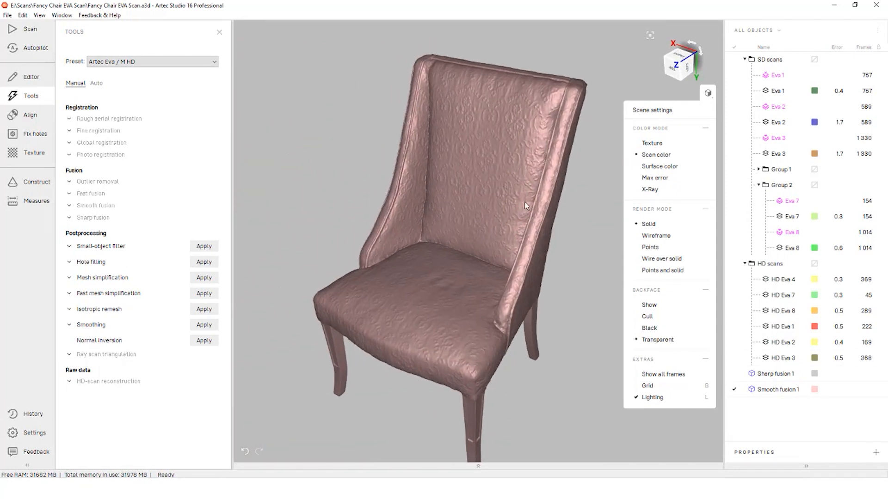
drag(539, 162, 527, 181)
scroll(518, 178, down, 4)
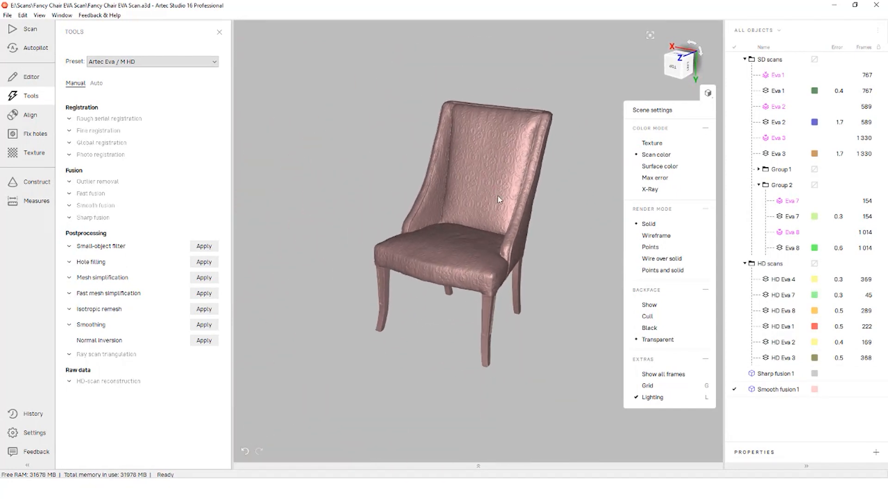
click(84, 246)
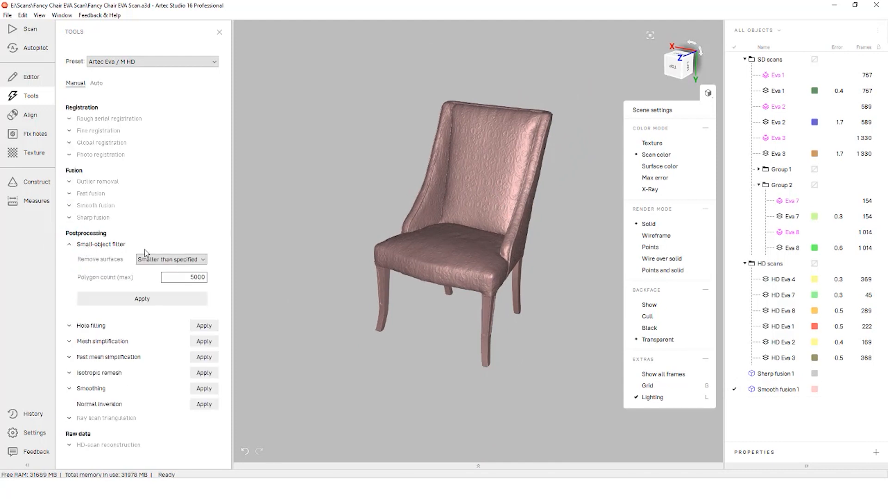
click(160, 260)
click(162, 275)
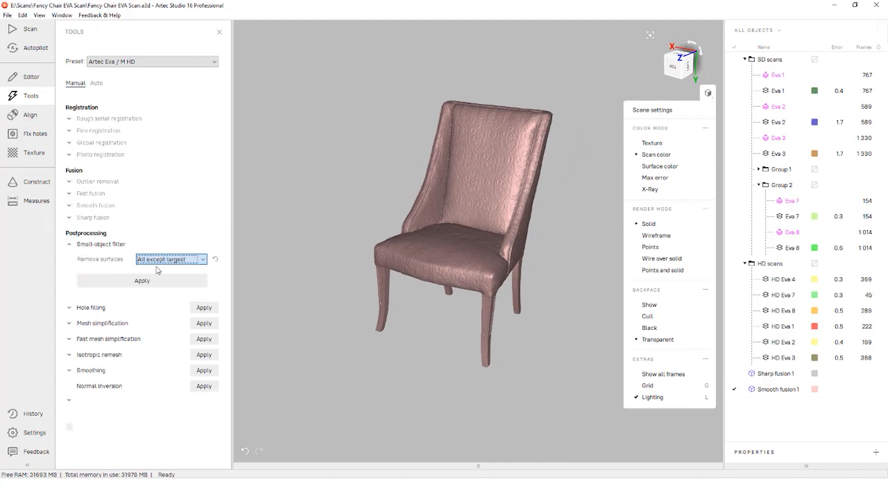
click(158, 281)
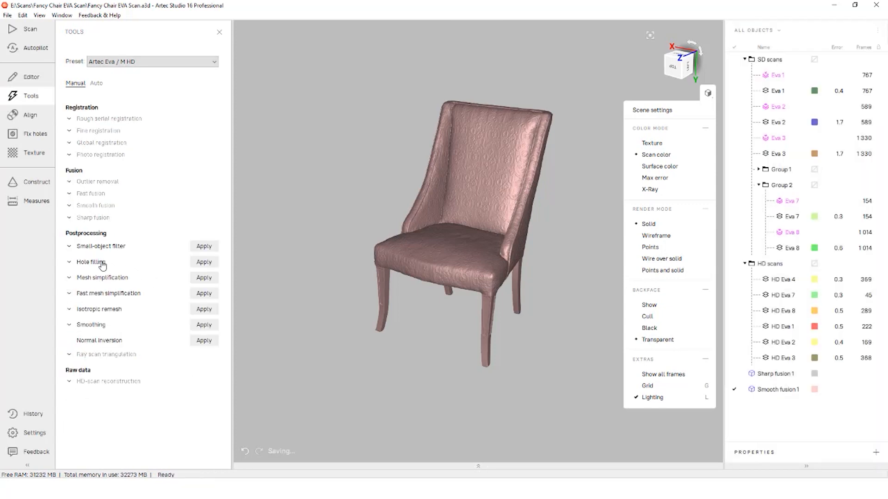
Step: Review the Hole filling settings without applying them, and select Smooth fusion 1 to check its polygon count
click(102, 263)
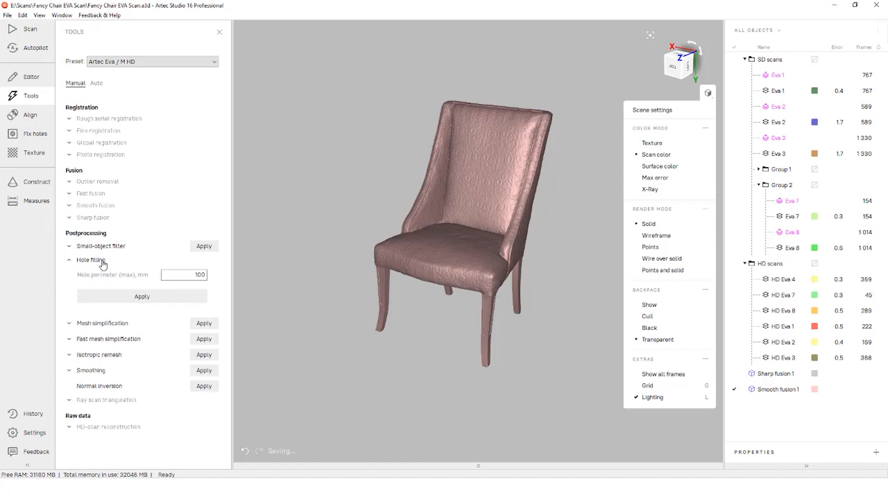
click(103, 262)
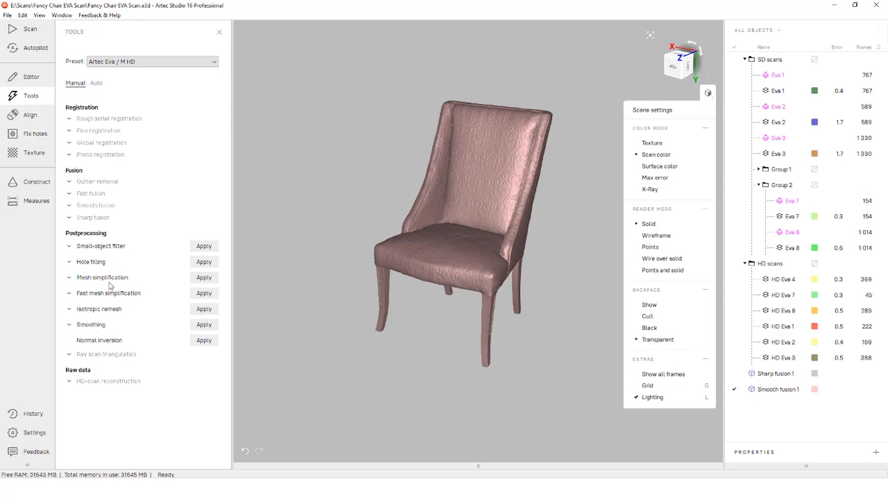
click(802, 390)
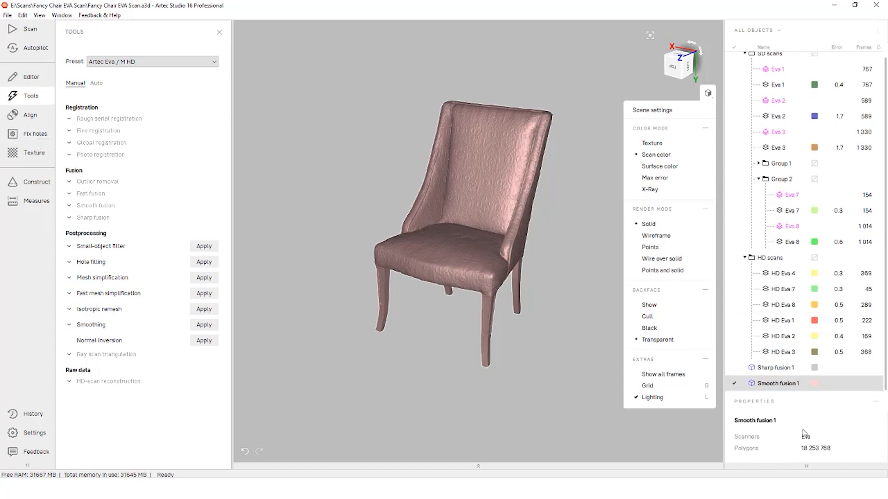
Step: Expand the Fast mesh simplification and Isotropic remesh settings, and set the Mesh simplification target to Polygon count
click(177, 291)
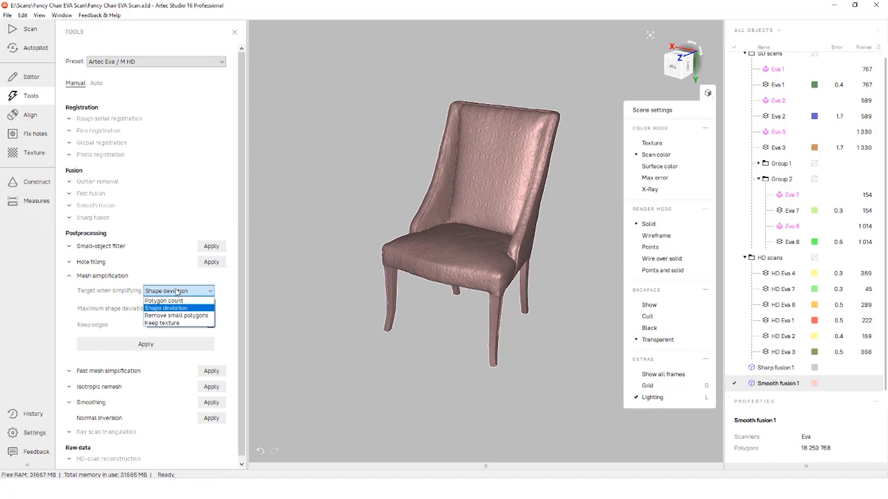
click(107, 371)
scroll(107, 374, down, 1)
click(102, 433)
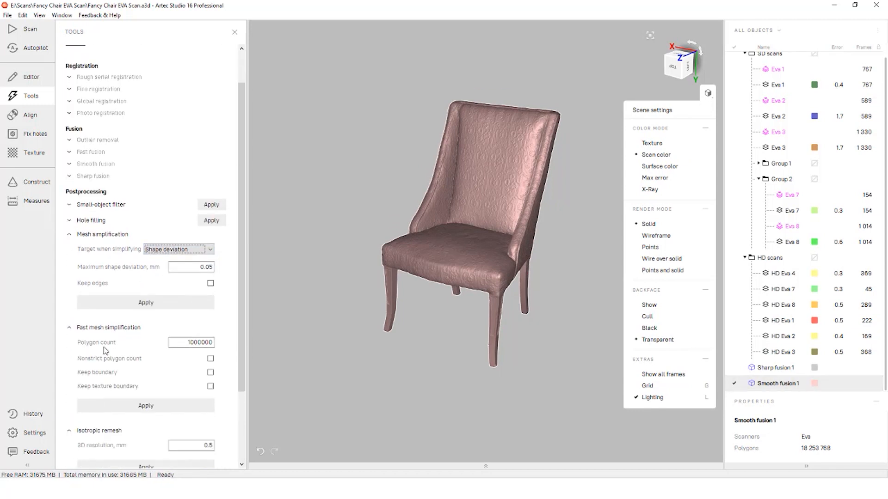
scroll(106, 351, down, 1)
click(195, 194)
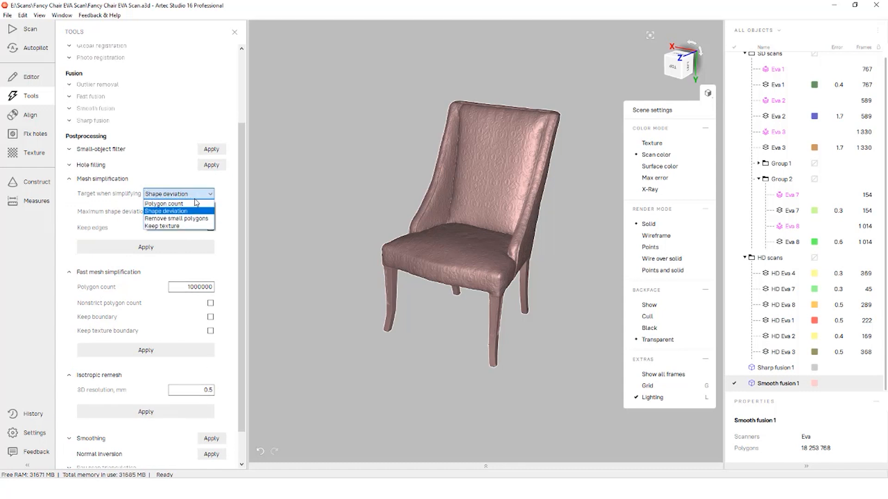
click(195, 203)
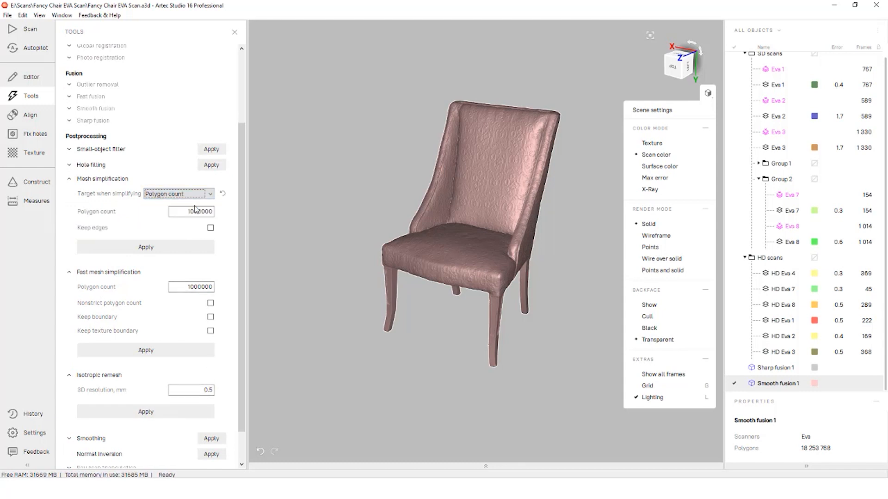
Step: Run Fast mesh simplification on Smooth fusion 1 with a polygon count of 5000000
double_click(200, 287)
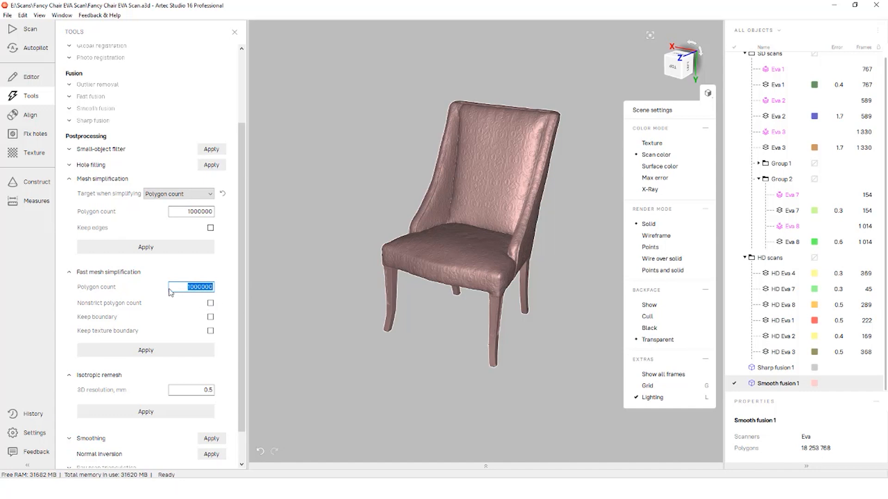
text(500)
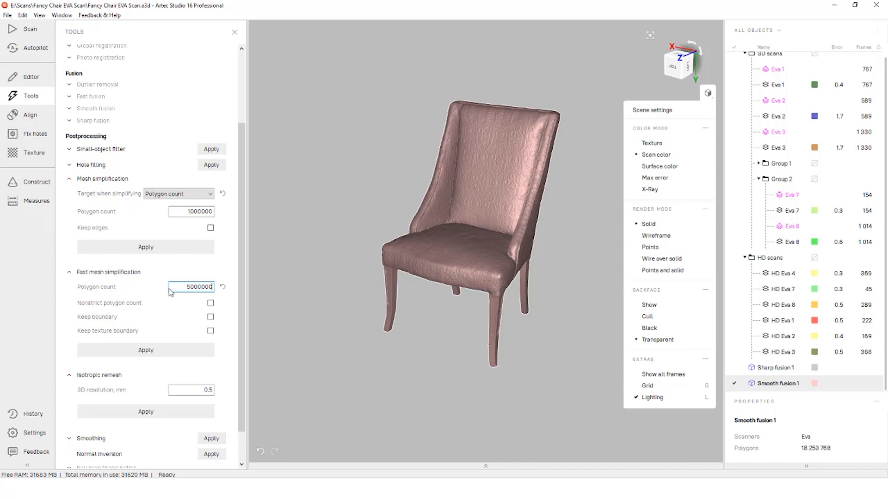
drag(189, 287, 214, 287)
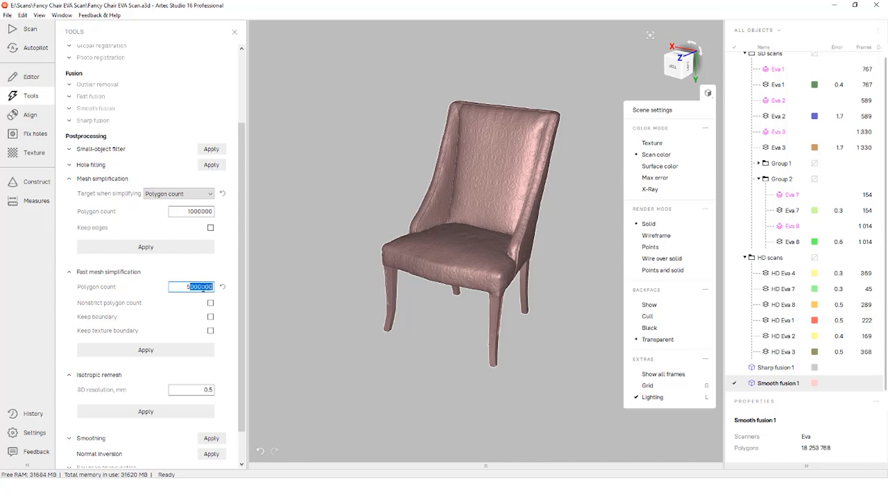
click(162, 353)
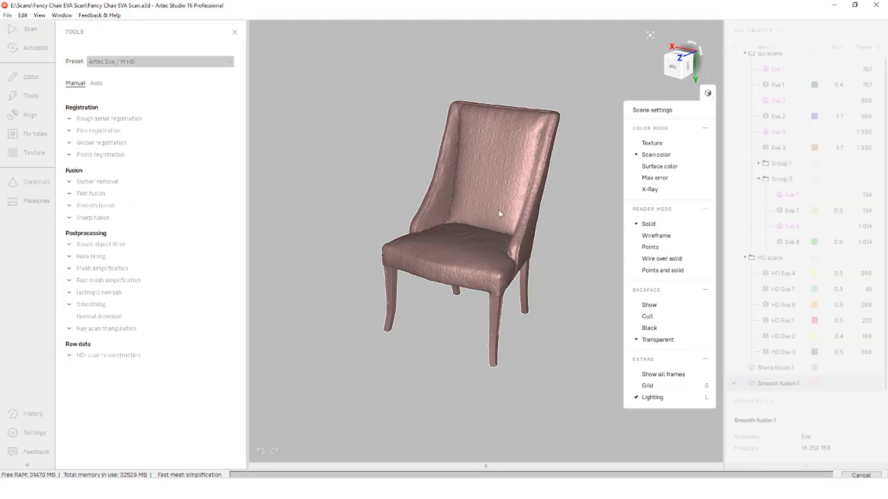
Step: Undo and redo the fast mesh simplification to compare the fabric detail on the backrest before and after
scroll(516, 211, up, 3)
scroll(516, 211, up, 2)
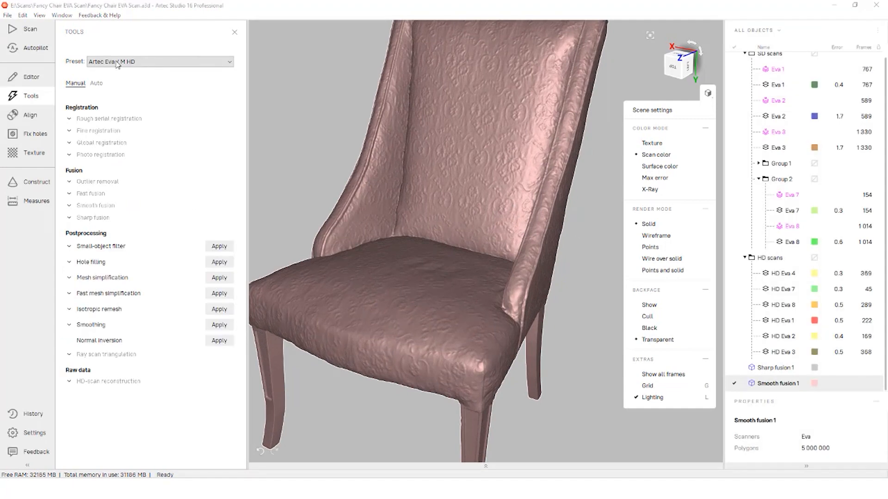
scroll(422, 145, up, 5)
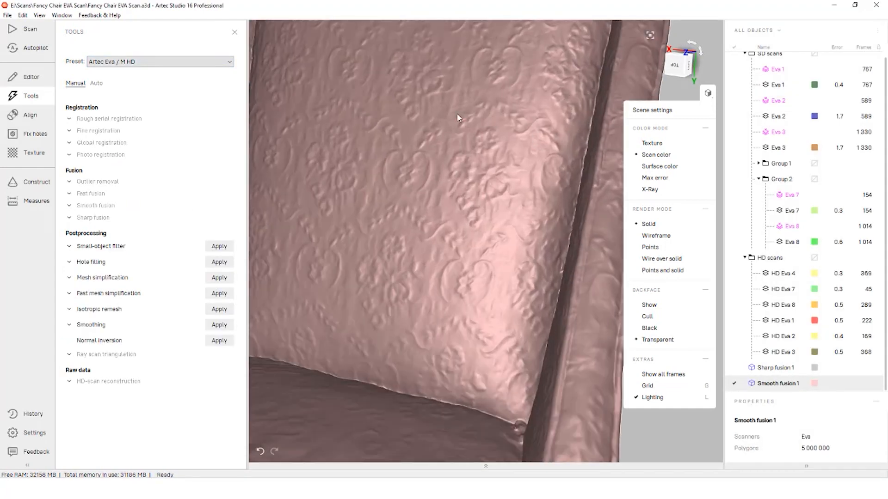
key(ctrl+z)
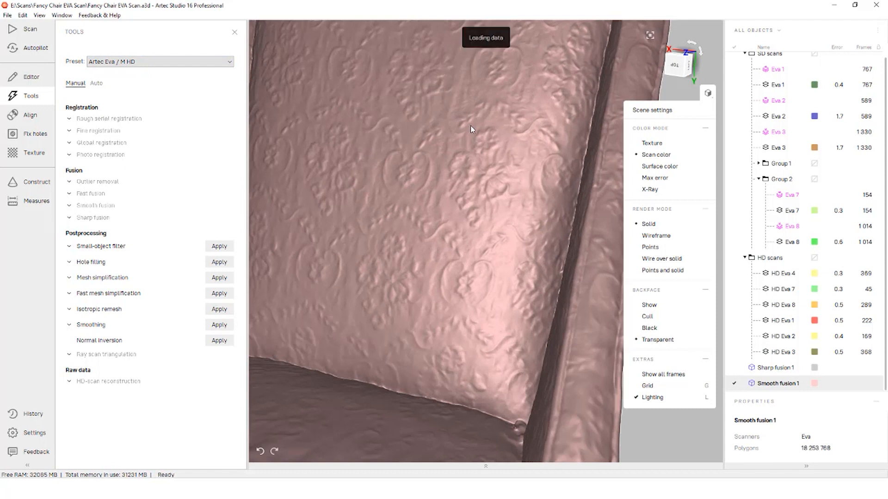
drag(479, 127, 470, 135)
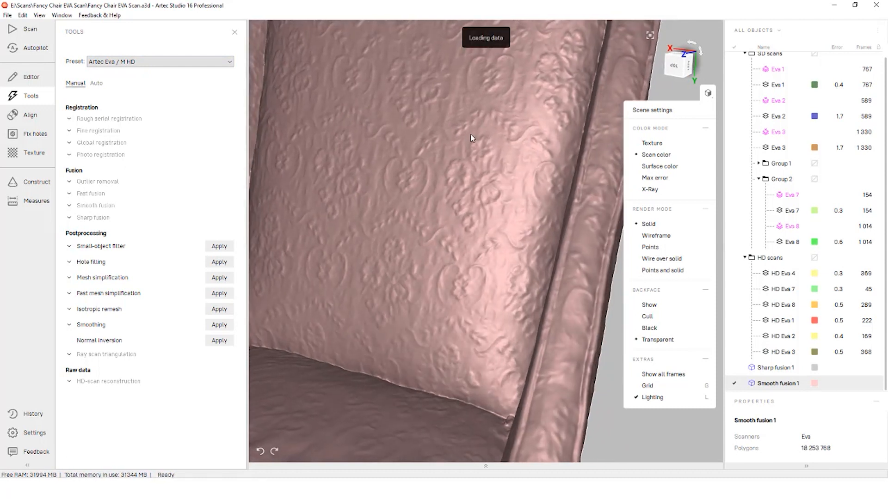
click(26, 17)
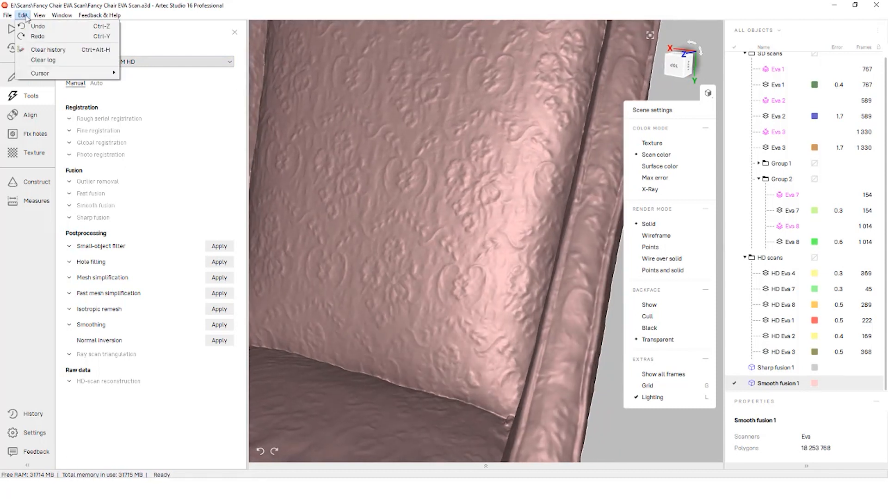
click(37, 36)
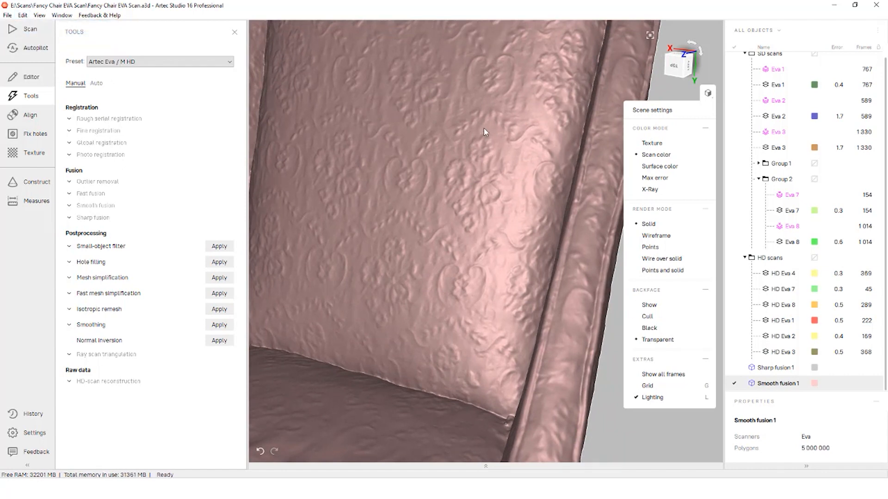
Step: Run Smoothing with 1 step on Smooth fusion 1 and check the fabric relief on the backrest
scroll(483, 129, down, 5)
drag(484, 129, 507, 124)
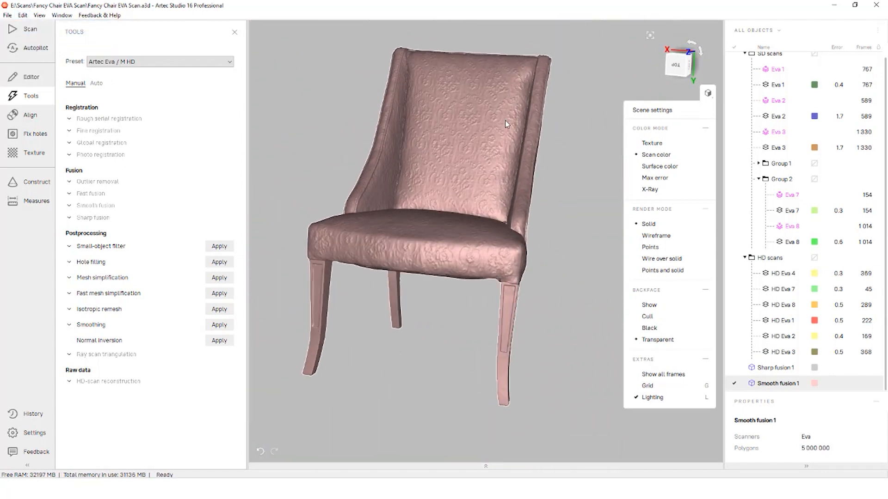
click(91, 325)
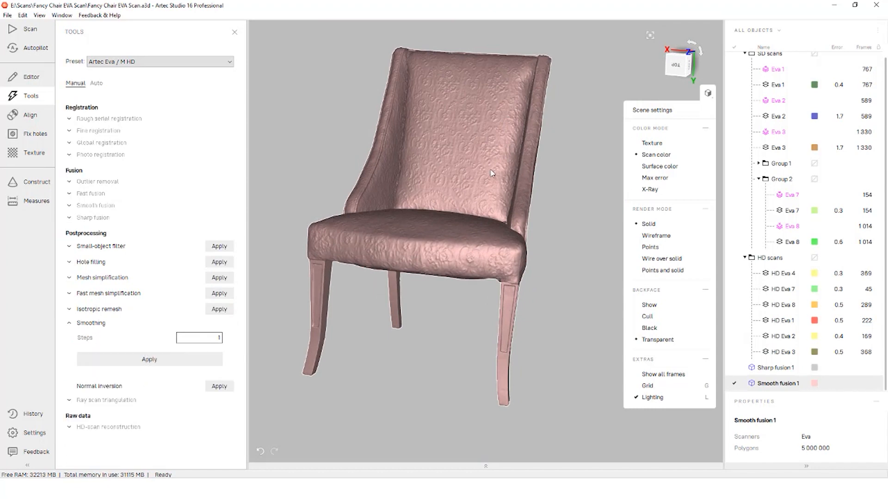
scroll(502, 171, up, 5)
scroll(501, 171, up, 3)
click(192, 360)
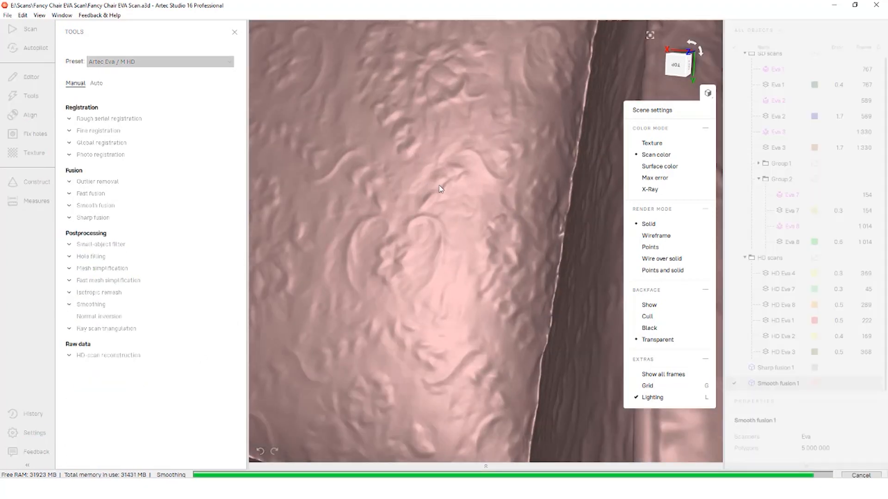
scroll(440, 186, down, 8)
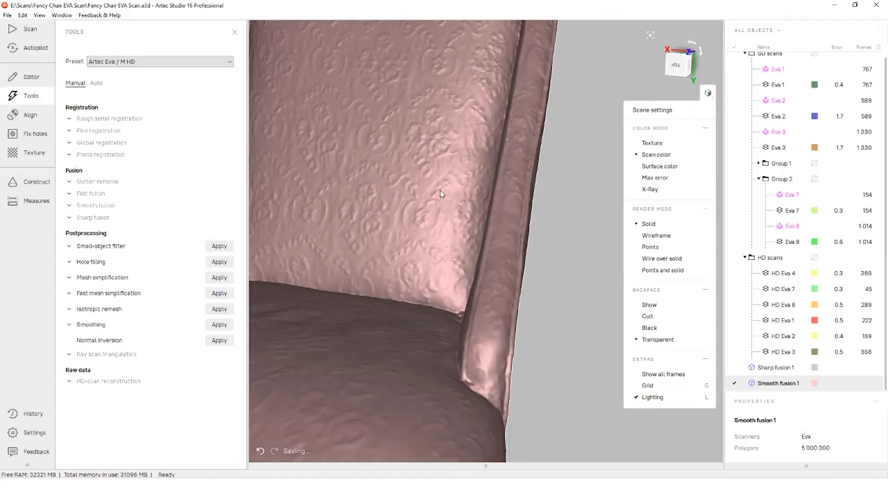
drag(439, 186, 472, 189)
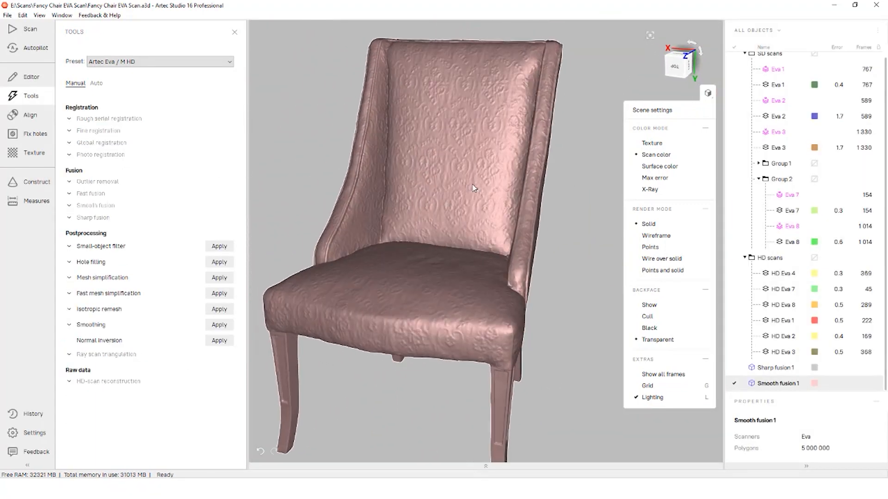
Step: Run Fast mesh simplification on Smooth fusion 1 with a polygon count of 2000000
click(100, 293)
double_click(194, 306)
text(2000000)
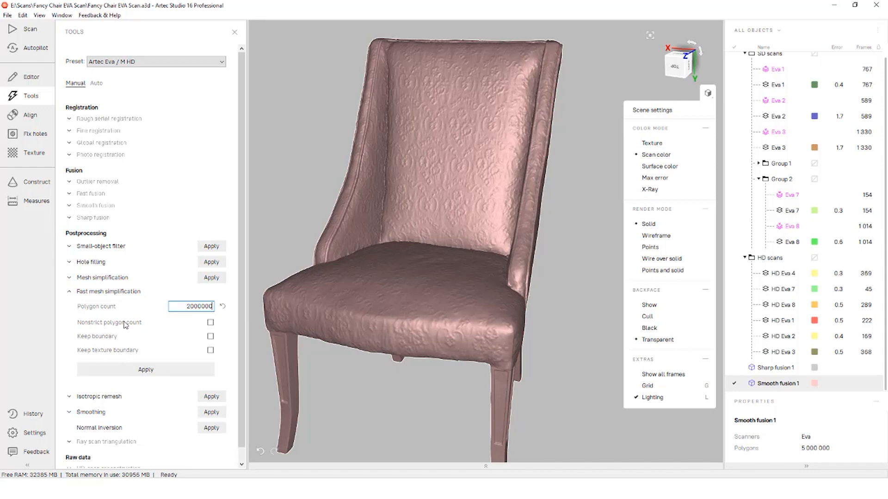
click(143, 368)
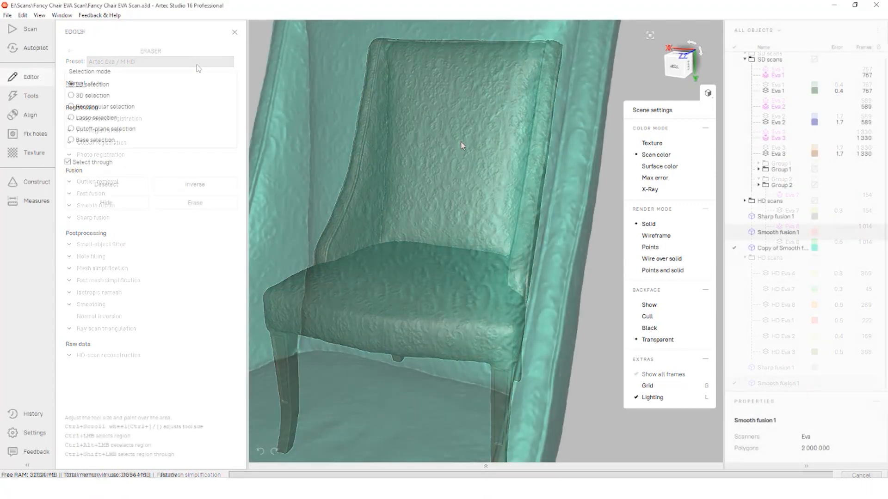
Step: Erase a short elongated patch over the seam between backrest and armrest with Select through off, and bring the mesh into Fix holes
scroll(534, 167, up, 5)
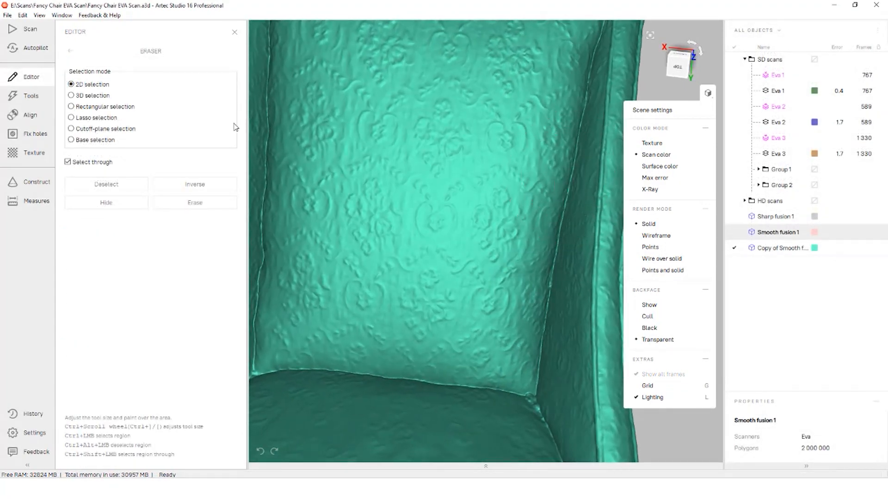
click(93, 162)
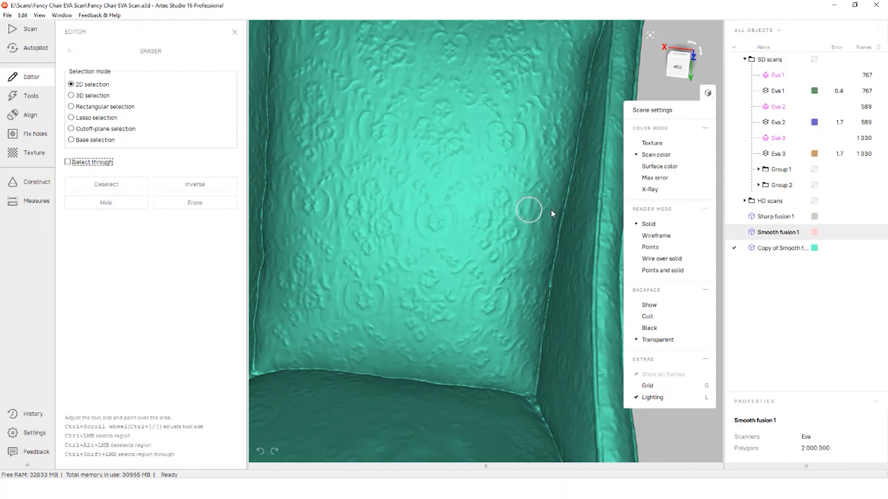
drag(565, 196, 559, 231)
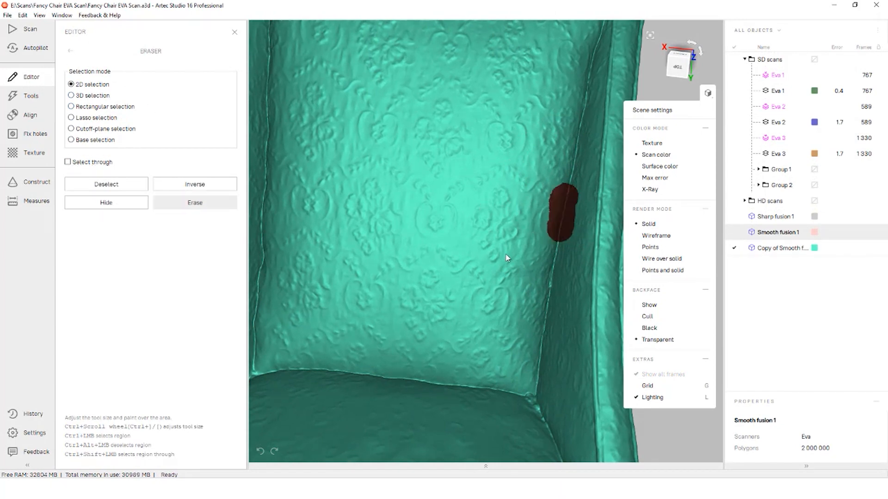
key(Delete)
mouse_move(512, 251)
mouse_down()
mouse_move(361, 228)
mouse_move(468, 229)
mouse_move(588, 213)
mouse_up()
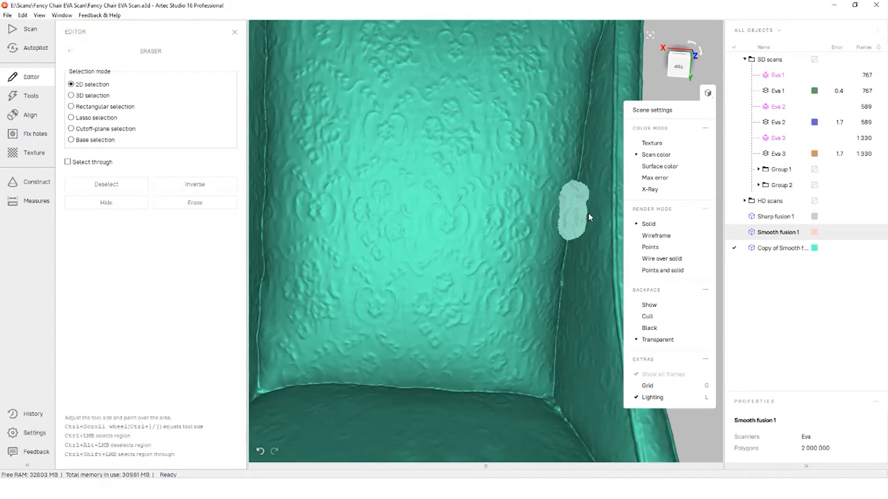
scroll(588, 213, up, 5)
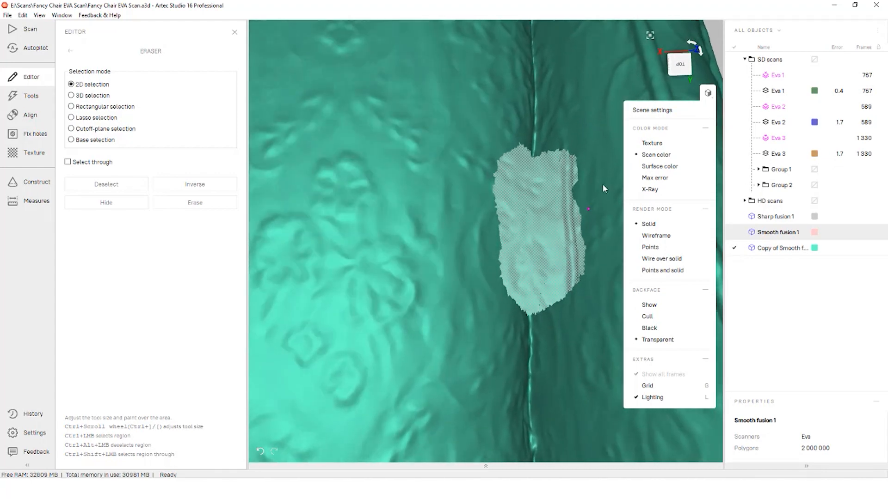
click(37, 97)
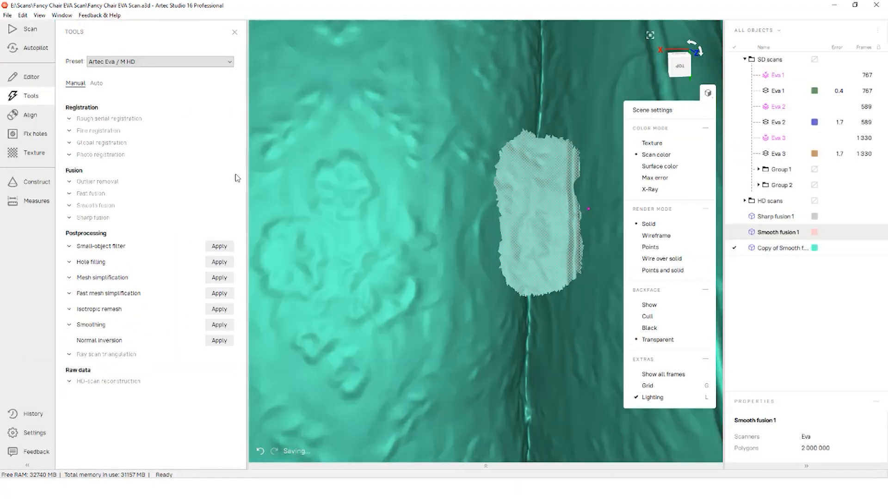
click(35, 133)
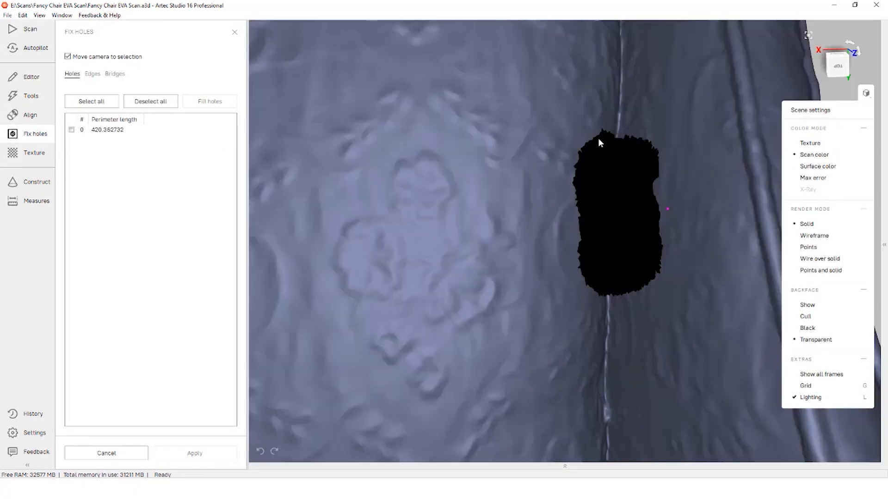
Step: Try filling the erased seam hole directly in one piece, and undo the fill
click(619, 294)
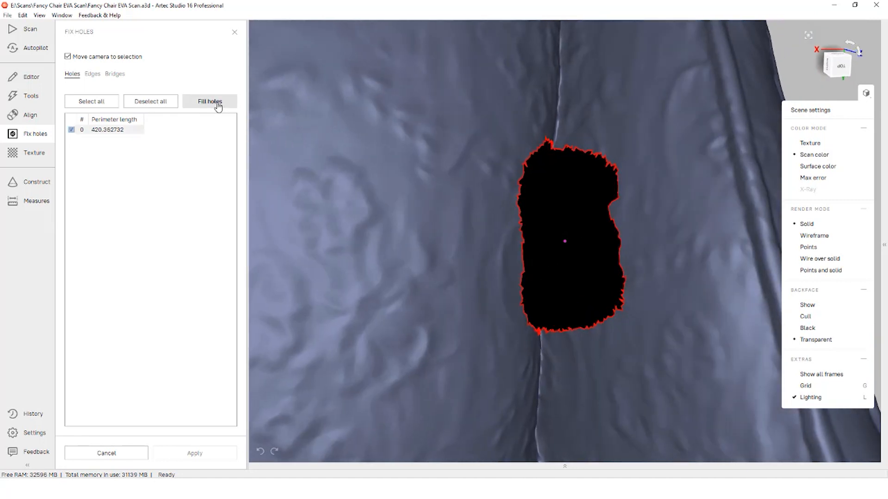
click(213, 103)
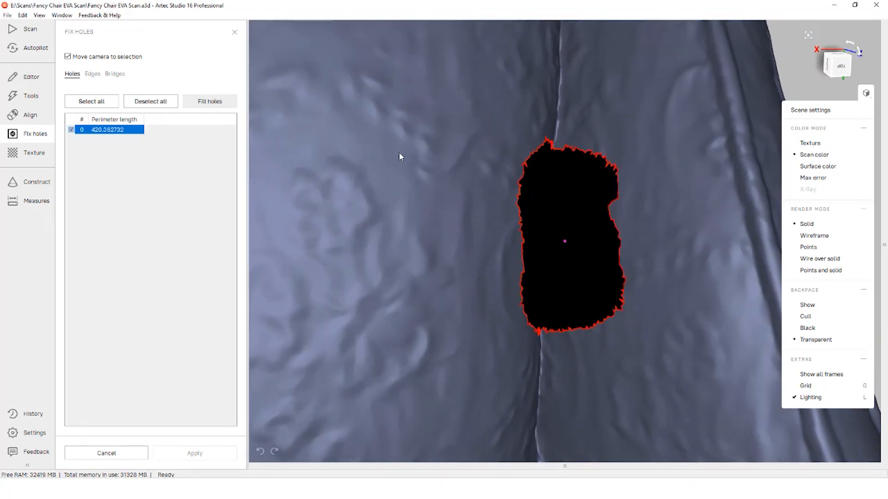
drag(399, 155, 430, 184)
key(ctrl+z)
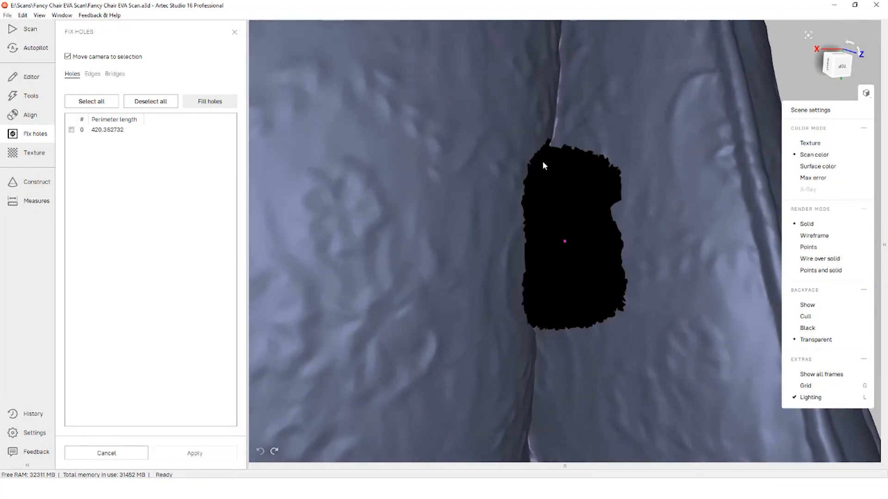
Step: Smooth the jagged edge of the seam hole at a strength of 0.7
drag(542, 161, 489, 151)
click(115, 78)
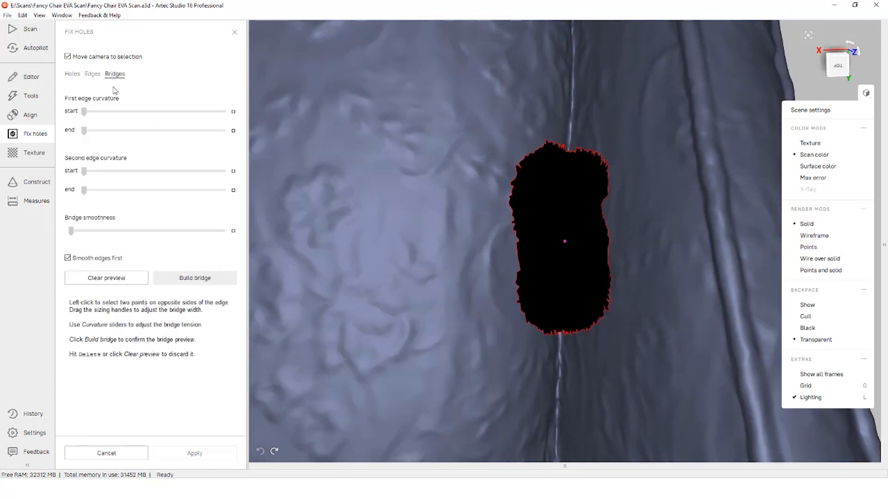
click(93, 75)
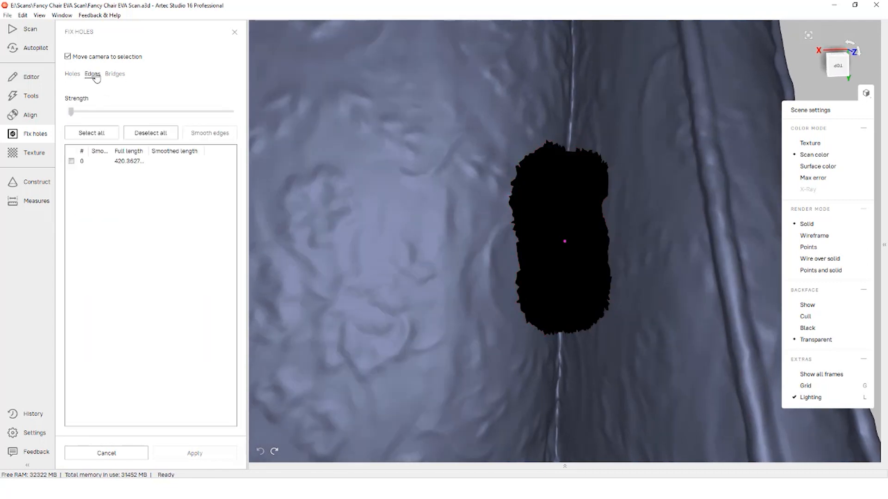
click(103, 133)
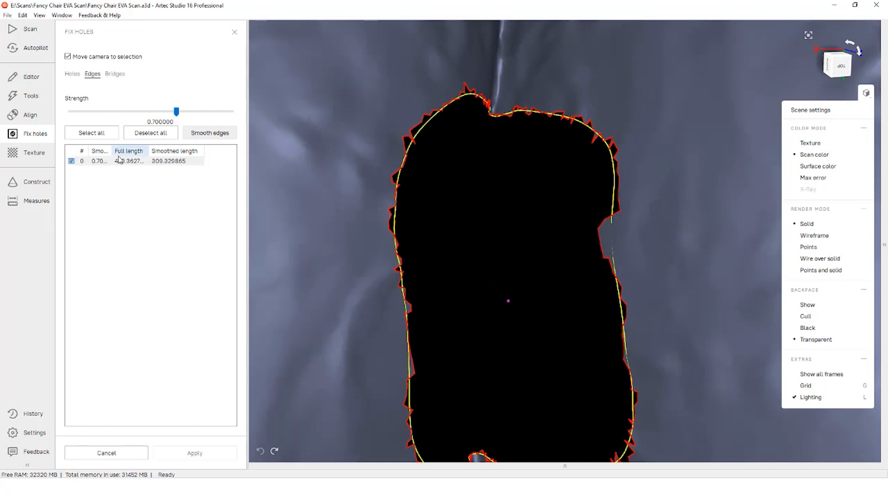
click(209, 135)
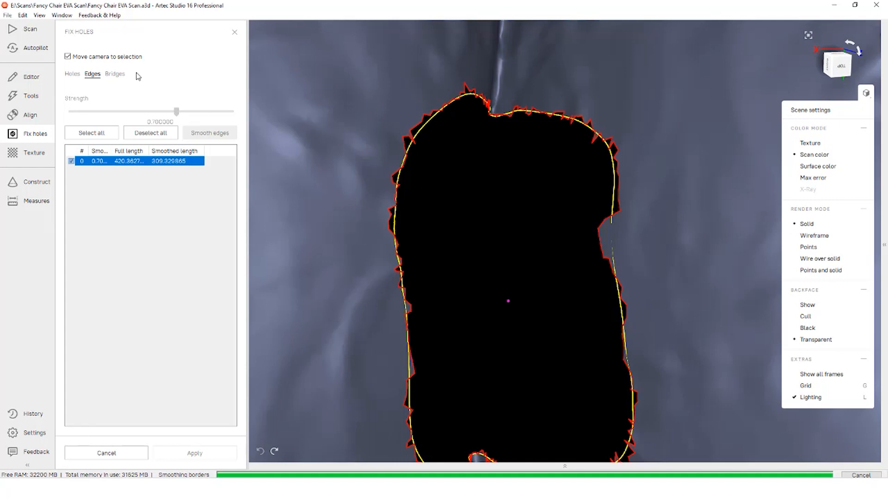
scroll(422, 265, down, 3)
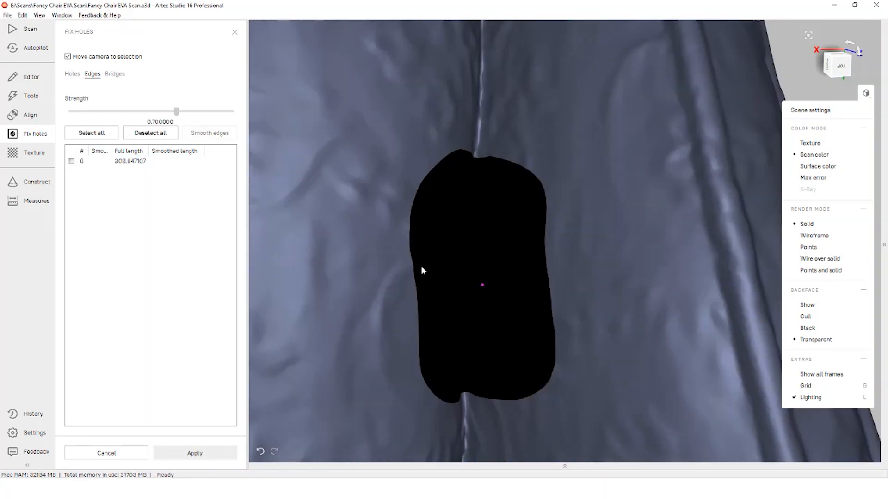
drag(421, 266, 401, 273)
Step: Lay out a narrow bridge joining the two seam ends across the hole, and widen its lower end
click(114, 74)
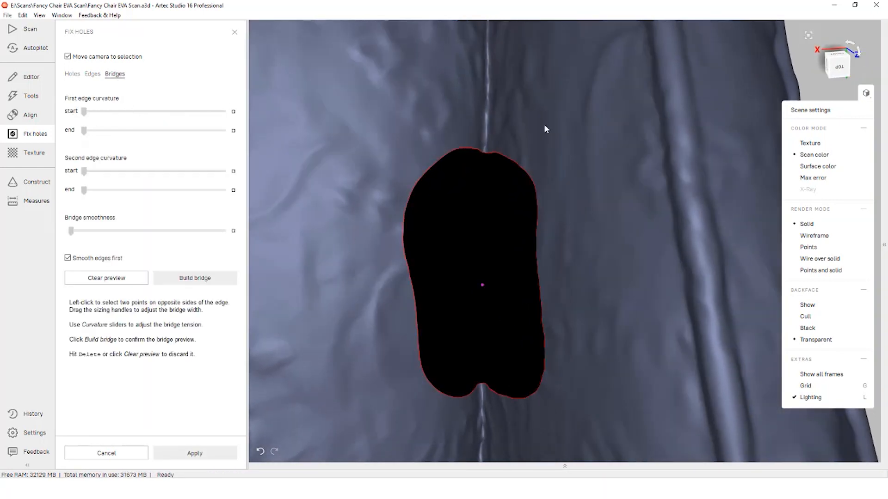
click(485, 150)
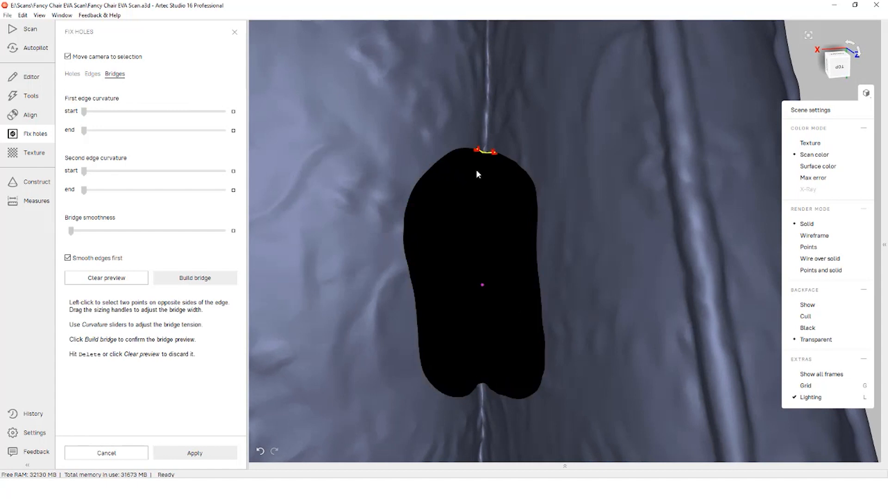
click(483, 392)
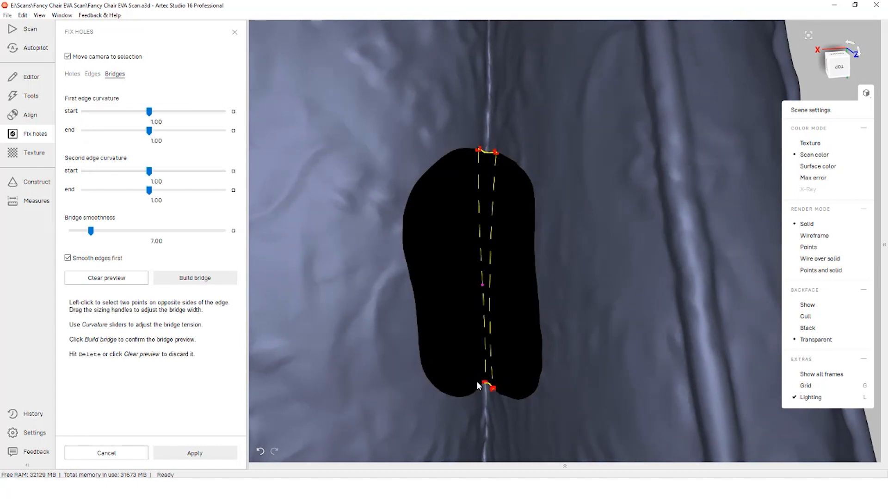
scroll(478, 393, up, 3)
drag(469, 382, 457, 393)
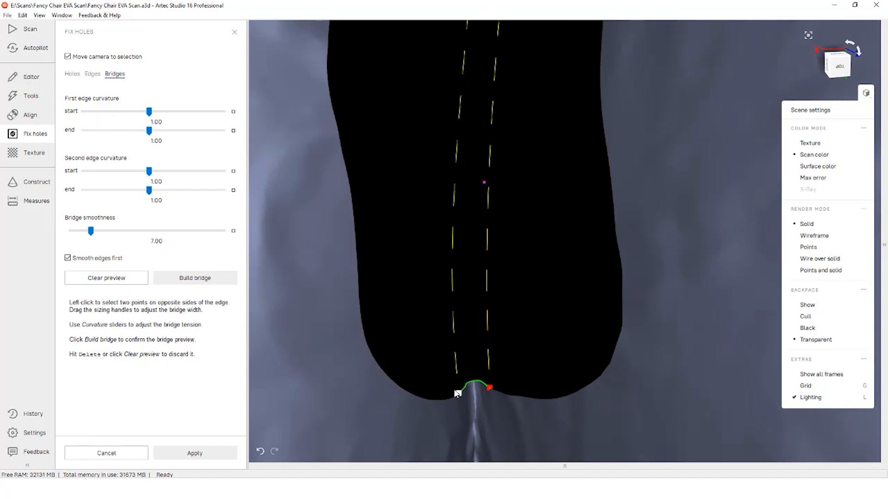
Step: Set the start and end curvatures of both bridge edges to 0.10 and build the bridge along the seam
scroll(488, 377, down, 3)
drag(495, 254, 527, 216)
drag(149, 112, 84, 112)
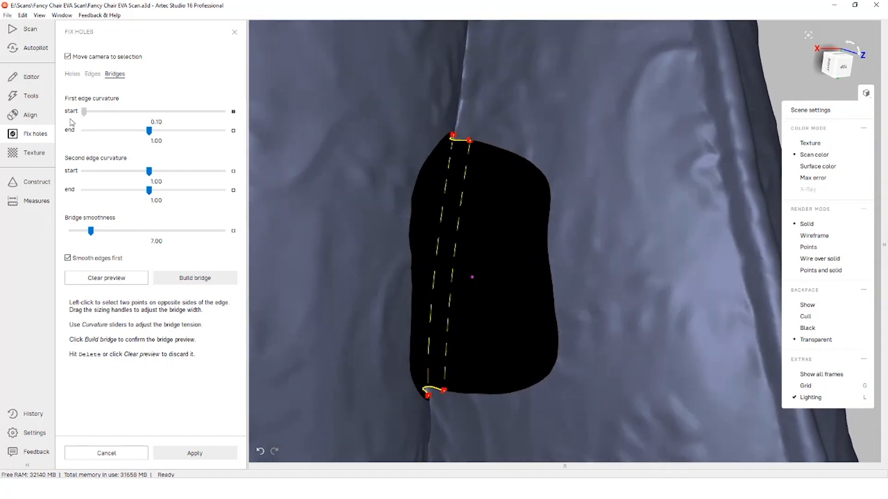
drag(152, 134, 26, 134)
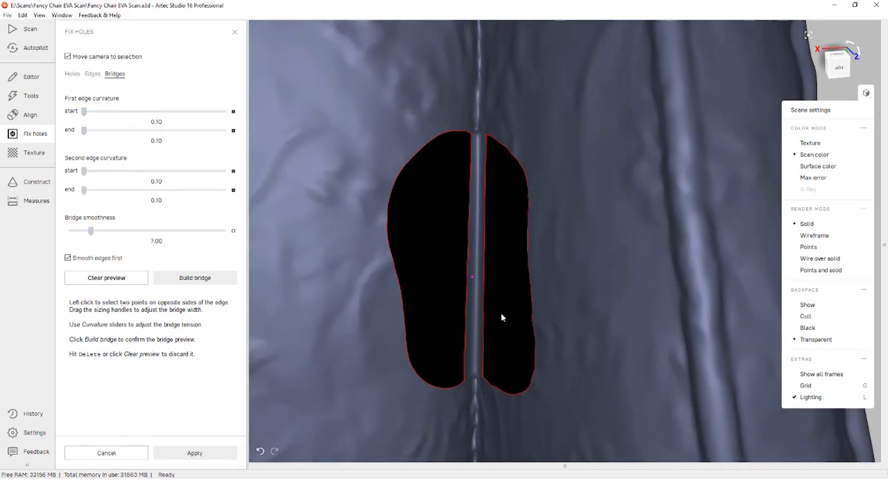
drag(501, 313, 531, 298)
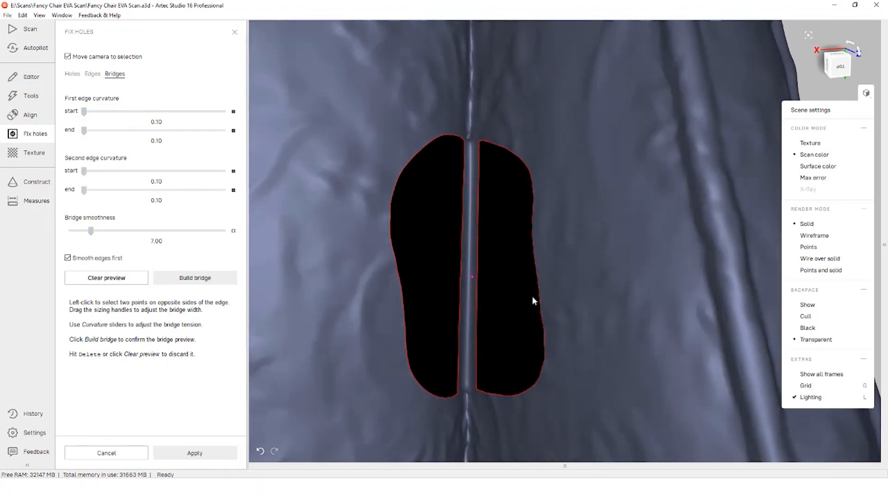
Step: Fill the two holes on either side of the bridge and apply the repair to the mesh
click(70, 75)
click(422, 144)
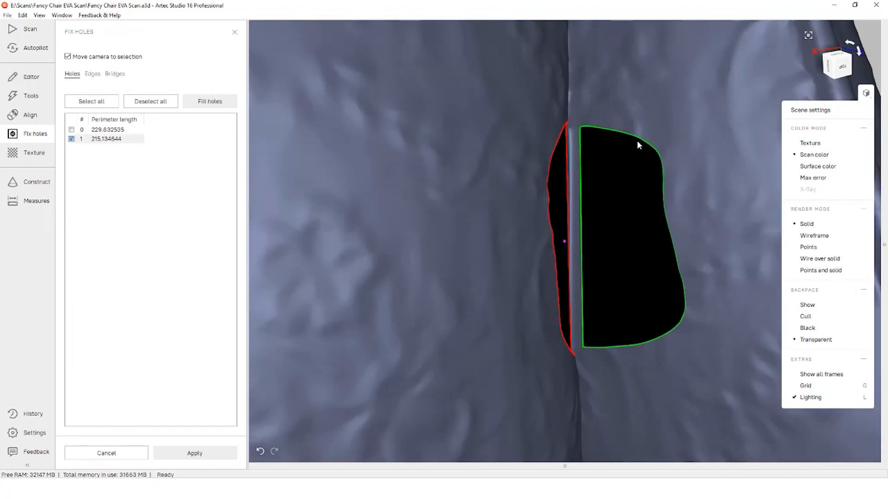
click(624, 139)
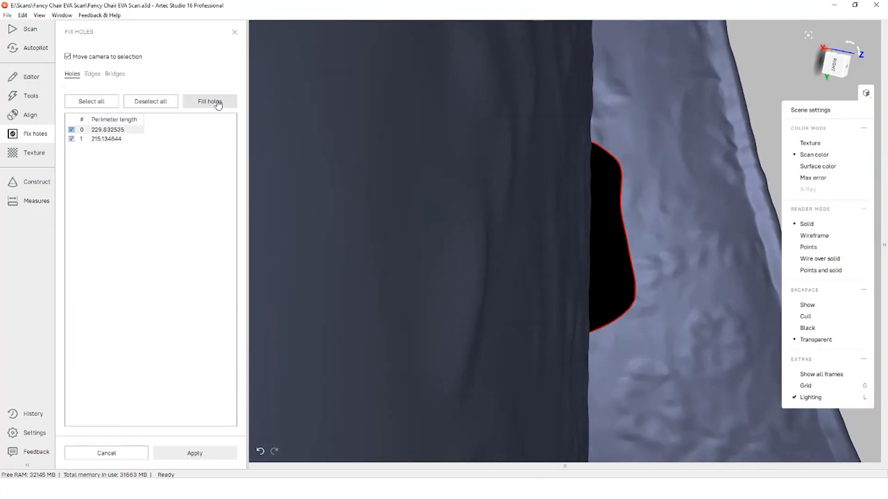
click(217, 103)
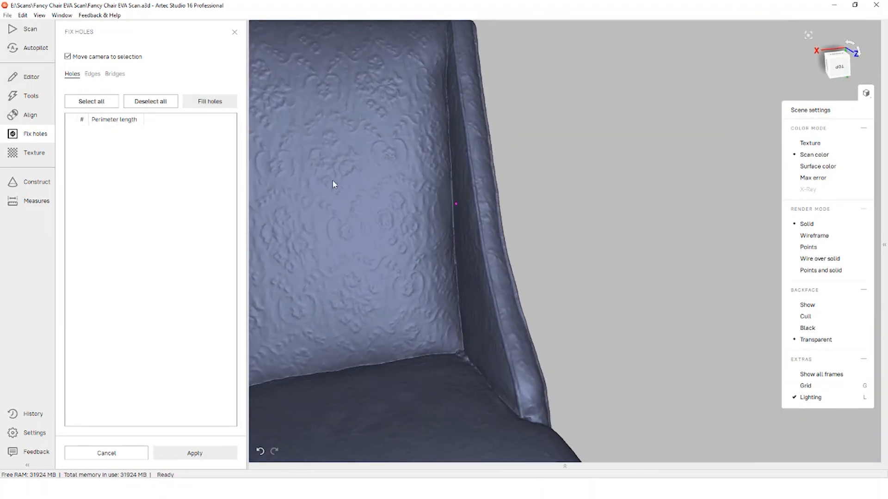
click(207, 453)
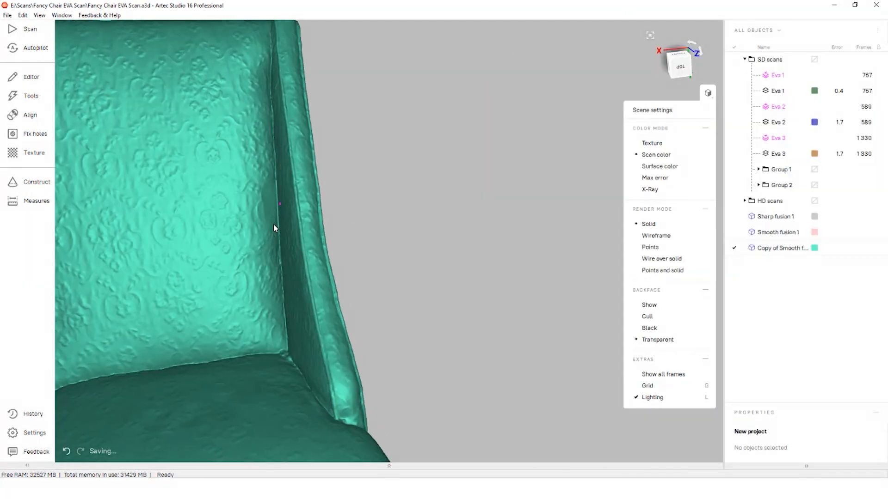
Step: Smooth the repaired patch beside the backrest seam with the Smoothing brush at strength 1, reducing the brush size to 13.743 mm
middle_drag(274, 224, 374, 237)
drag(428, 223, 103, 71)
click(32, 78)
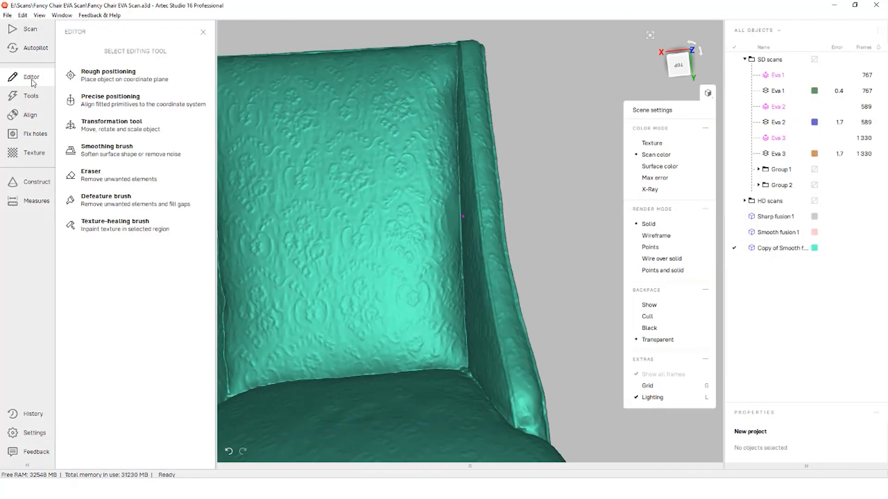
click(69, 153)
scroll(455, 201, up, 5)
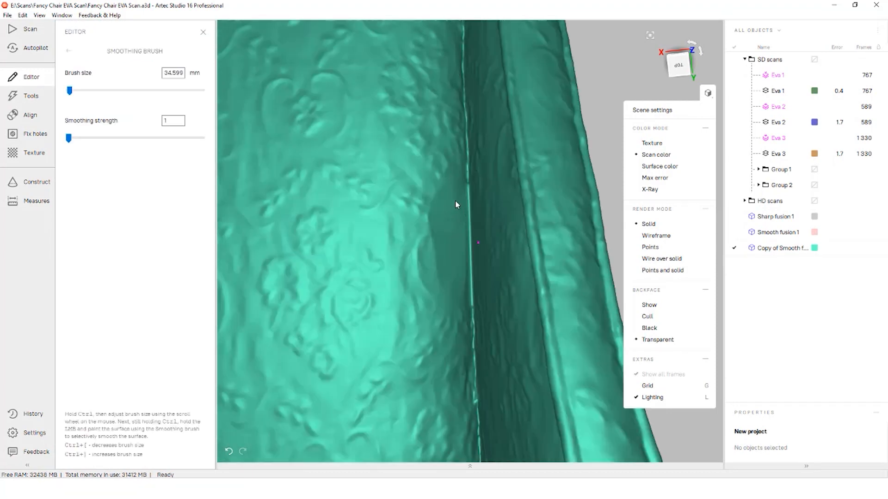
ctrl+scroll(421, 208, down, 3)
ctrl+drag(424, 208, 428, 231)
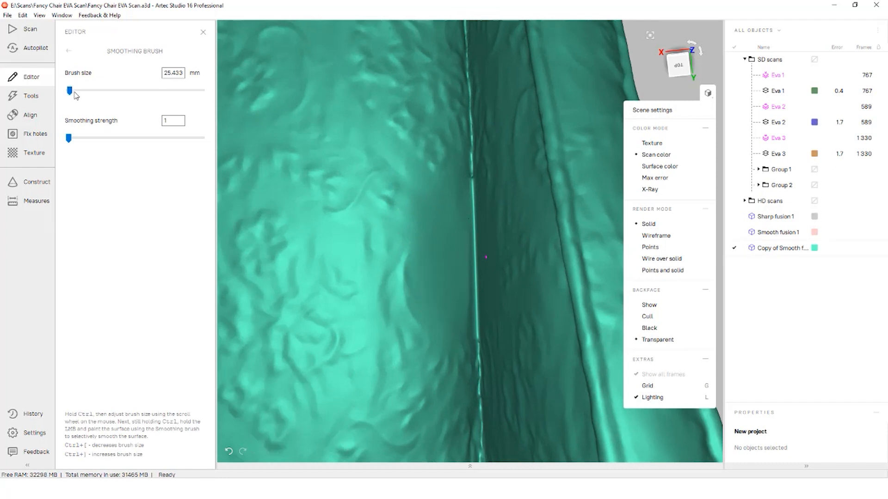
ctrl+scroll(454, 256, down, 2)
mouse_move(477, 273)
mouse_down()
mouse_move(562, 273)
mouse_move(590, 260)
mouse_move(485, 275)
mouse_up()
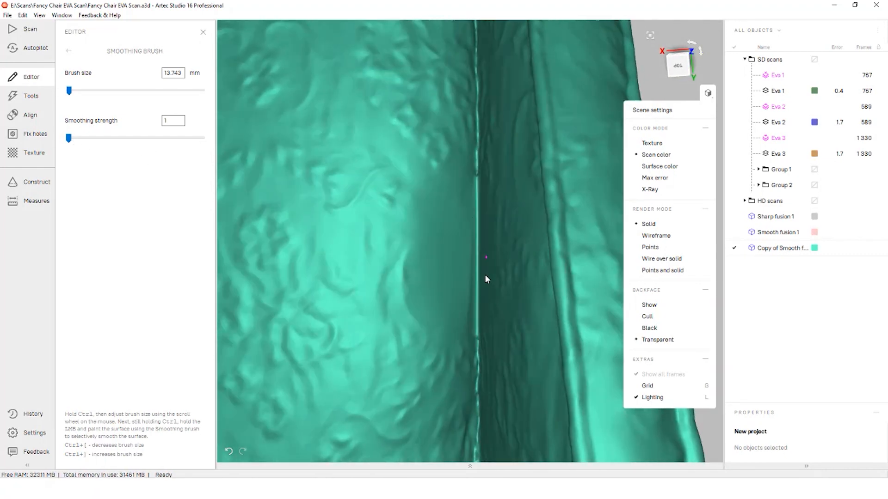
Step: Mark the raised flower motif between the scrolls on the backrest with the Defeature brush in 2D selection mode
click(68, 50)
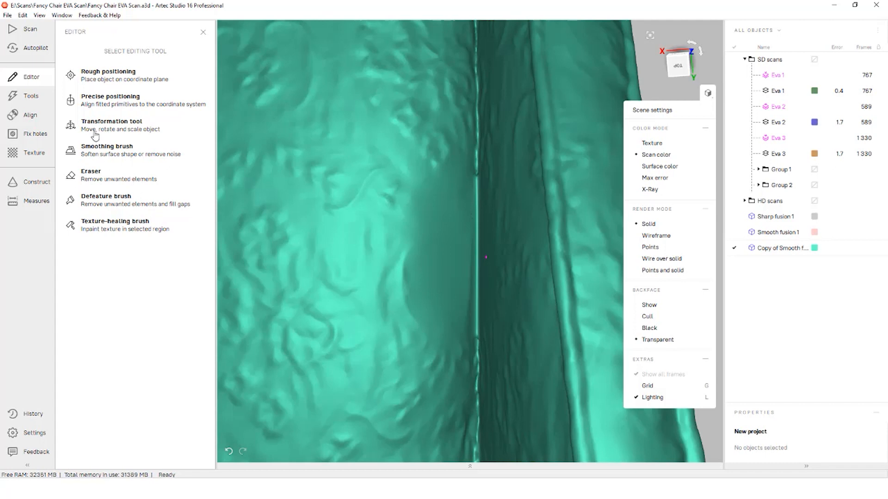
scroll(443, 193, down, 3)
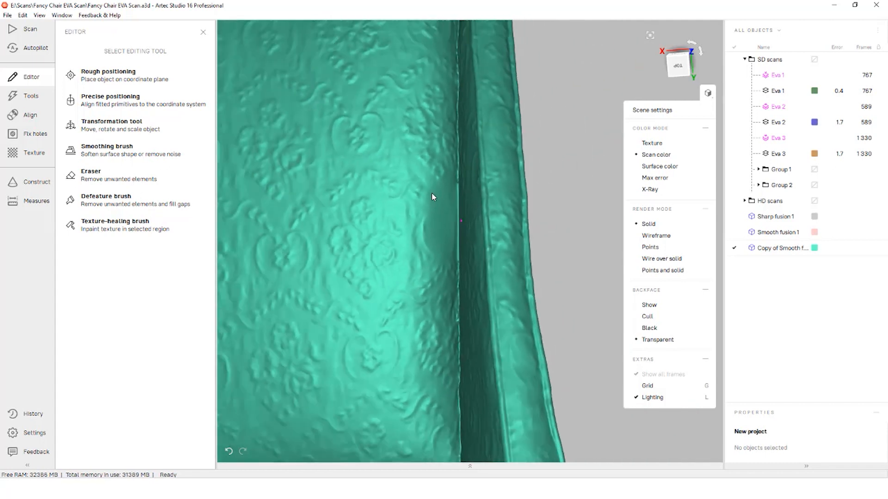
scroll(431, 193, down, 2)
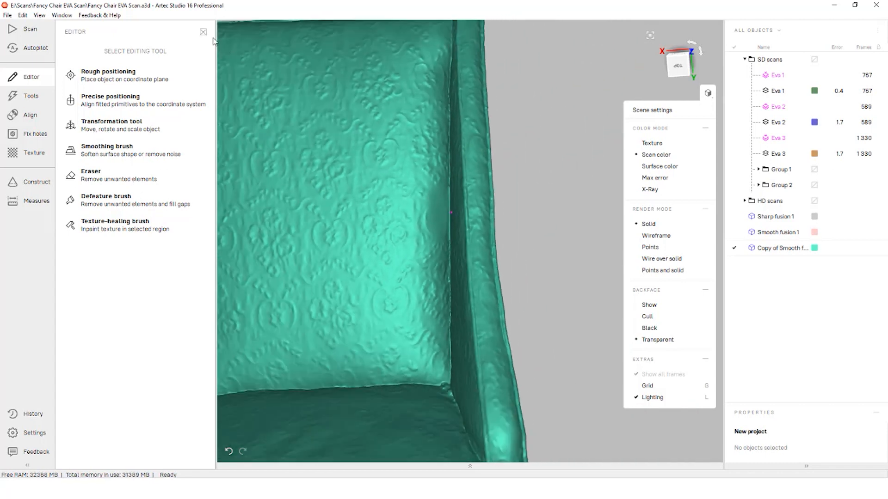
click(70, 200)
scroll(353, 144, up, 5)
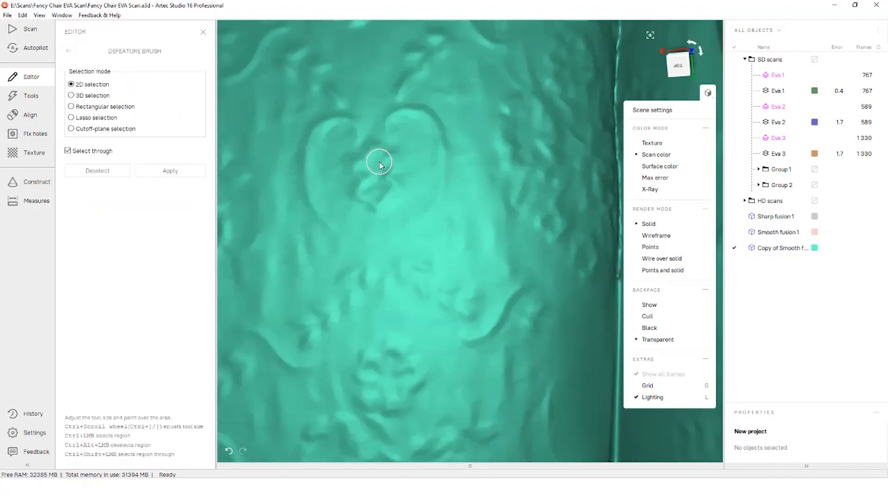
mouse_move(365, 157)
mouse_down()
mouse_move(389, 157)
mouse_move(362, 195)
mouse_move(365, 180)
mouse_up()
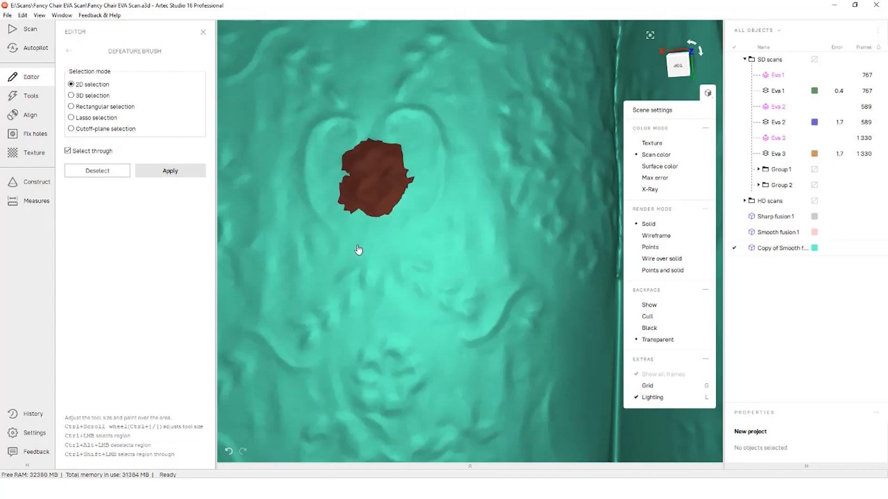
drag(431, 266, 449, 262)
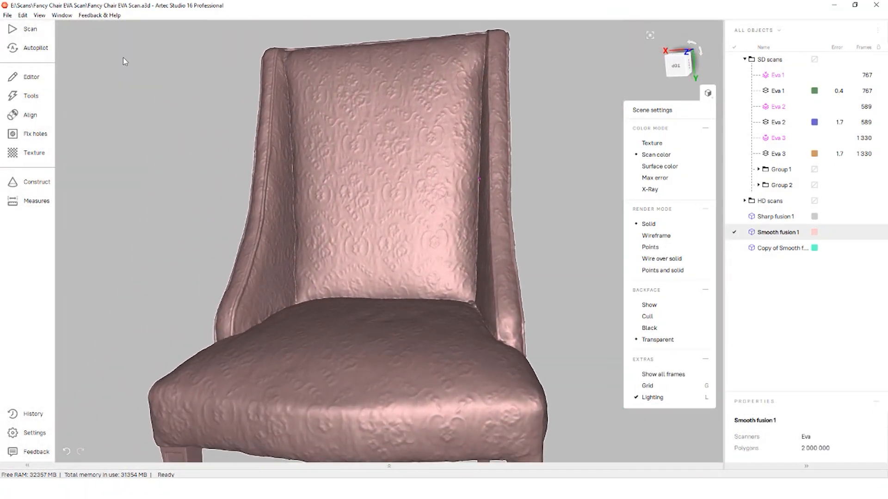
Step: Set up texturing for Smooth fusion 1 with an output size of 4096x4096, and switch the scene's color mode to Texture
scroll(347, 129, down, 8)
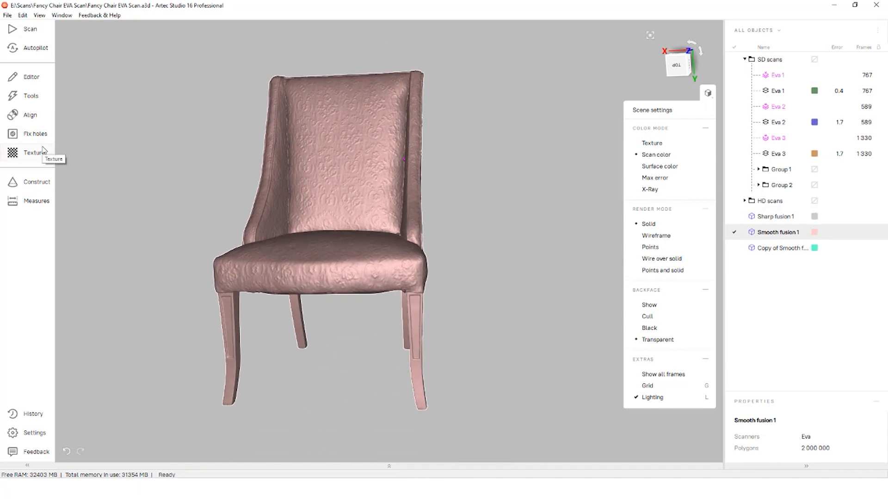
click(42, 151)
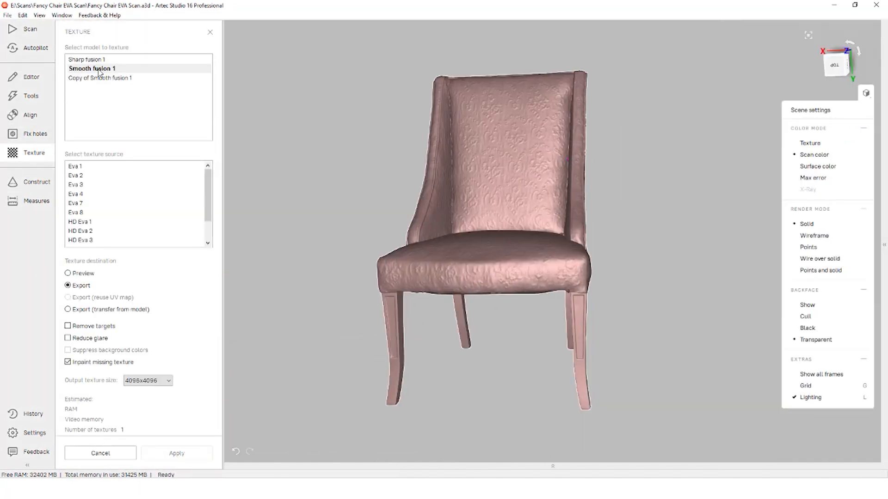
scroll(141, 185, down, 1)
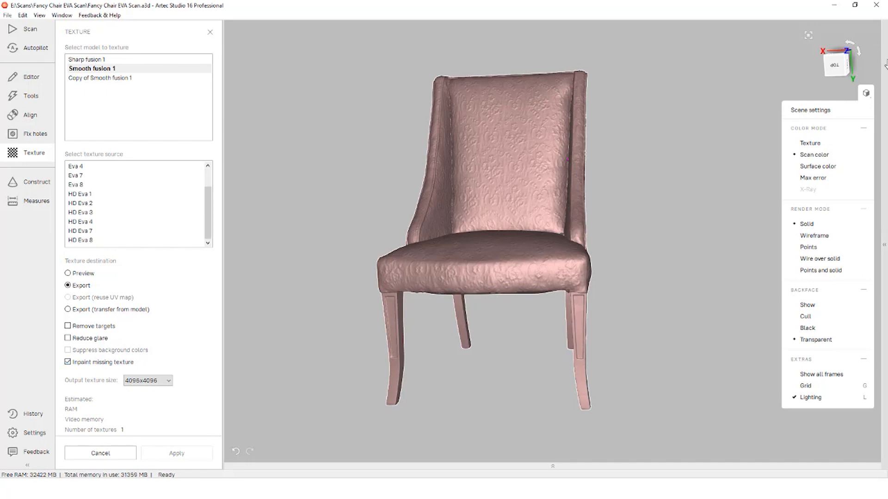
click(817, 144)
click(867, 93)
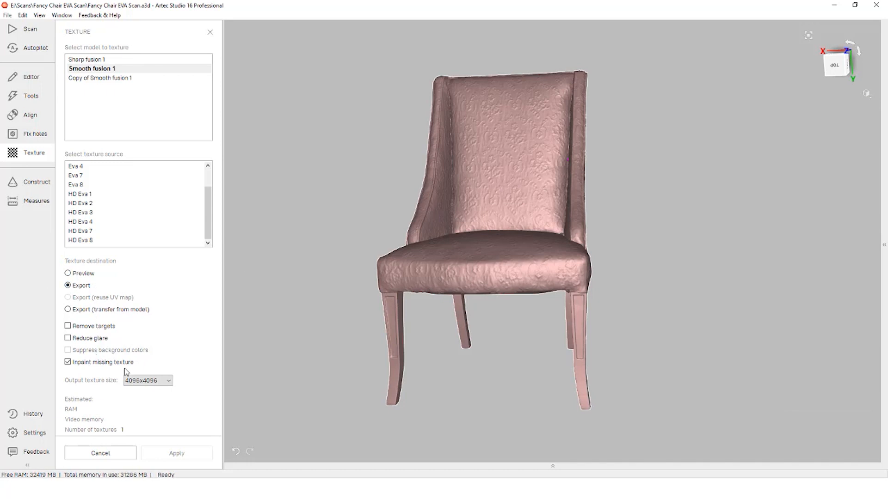
click(143, 380)
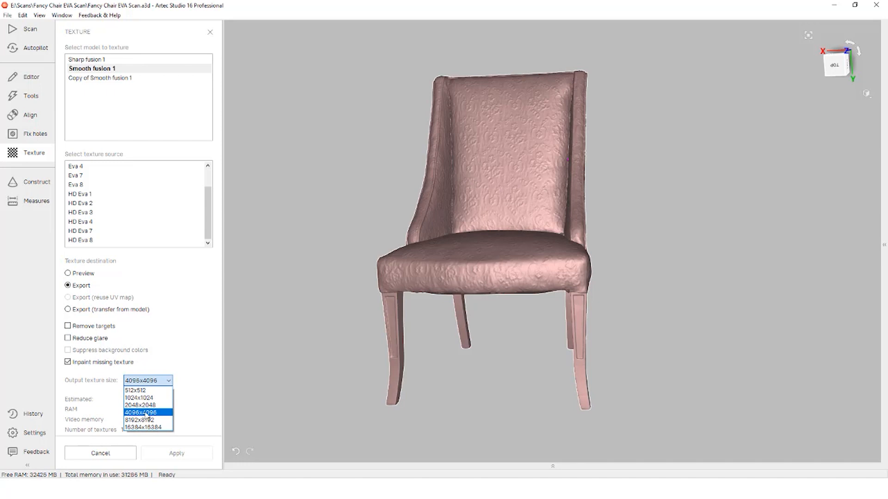
click(147, 413)
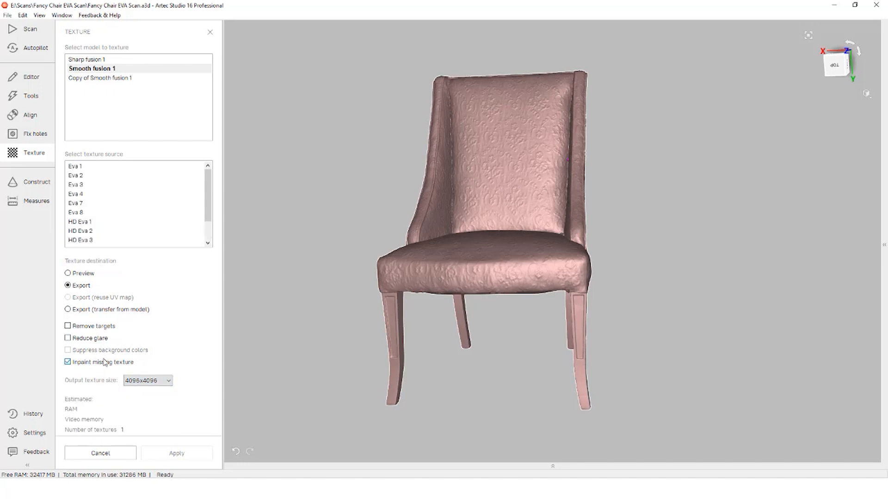
Step: Choose the HD scans from HD Eva 1 to HD Eva 8 as texture sources, leaving out HD Eva 3
click(86, 221)
scroll(99, 223, down, 2)
shift+click(87, 226)
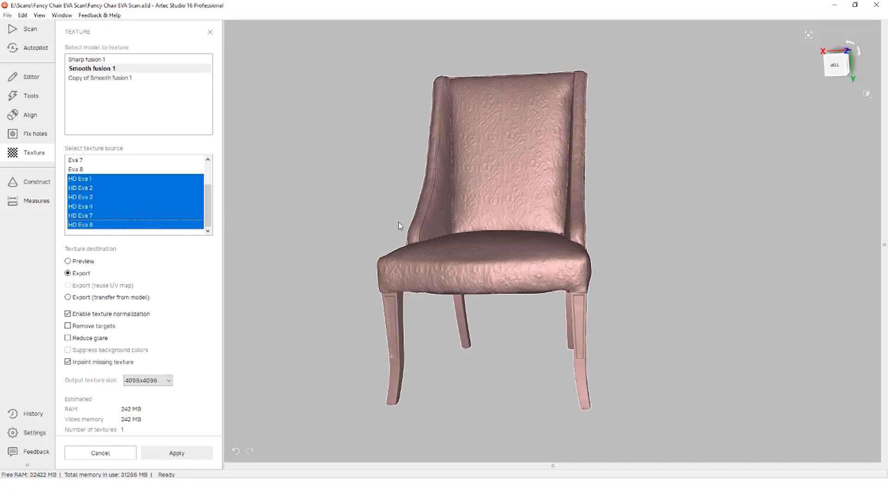
drag(418, 245, 447, 256)
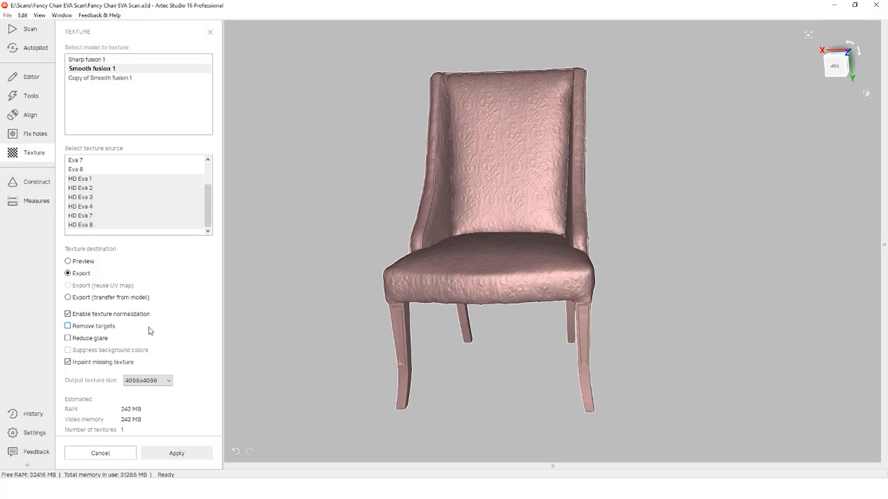
ctrl+click(91, 197)
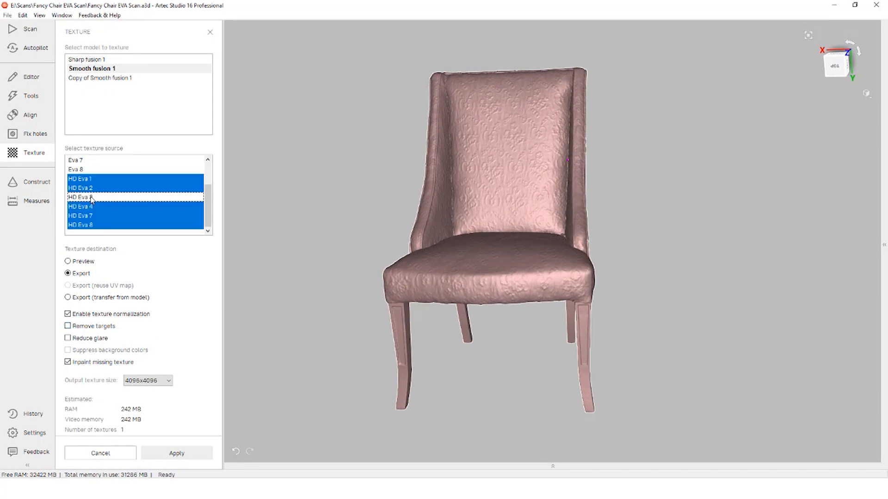
Step: Cancel the texture setup, display HD Eva 3 to examine its surface coverage, and show Smooth fusion 1 again
click(884, 186)
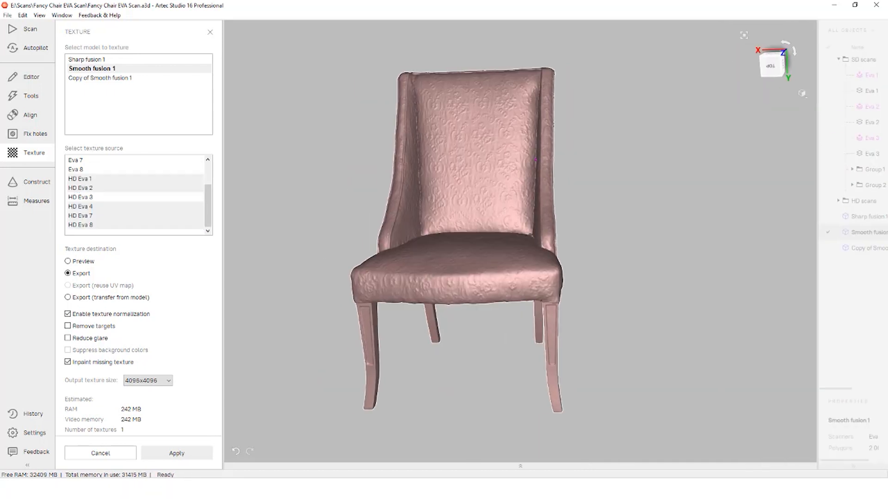
click(177, 180)
click(131, 453)
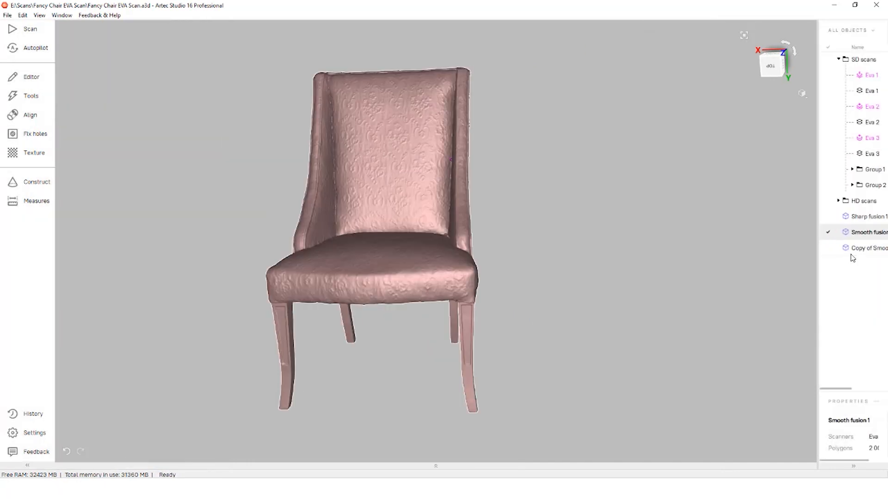
click(839, 201)
drag(818, 300, 682, 288)
click(692, 295)
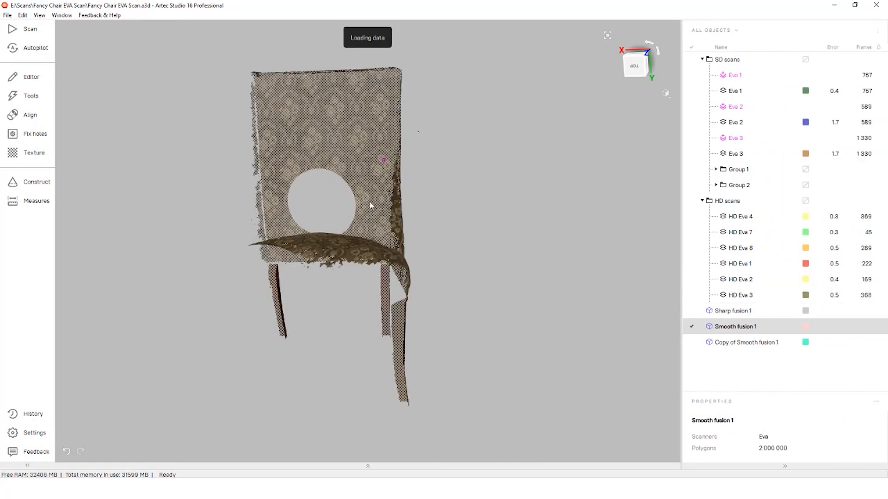
drag(423, 201, 398, 226)
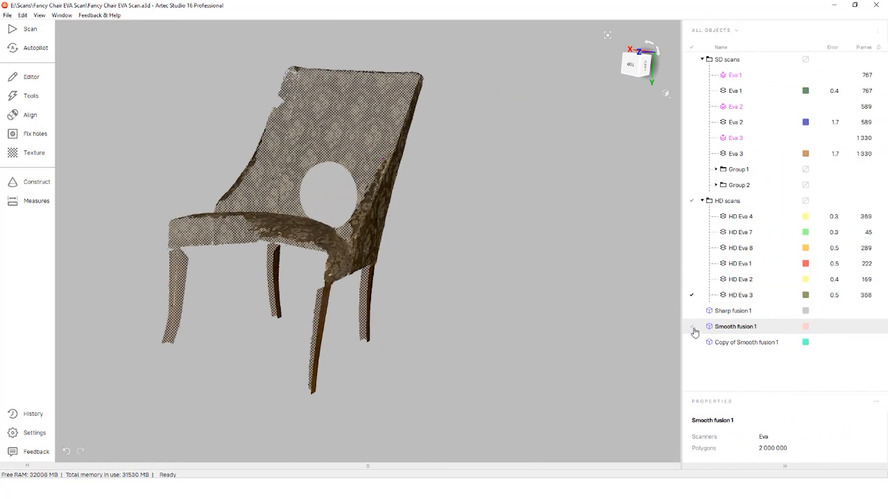
click(692, 327)
Step: Exclude HD Eva 3 from the texture sources of Smooth fusion 1 and enable glare reduction at level 2
click(34, 154)
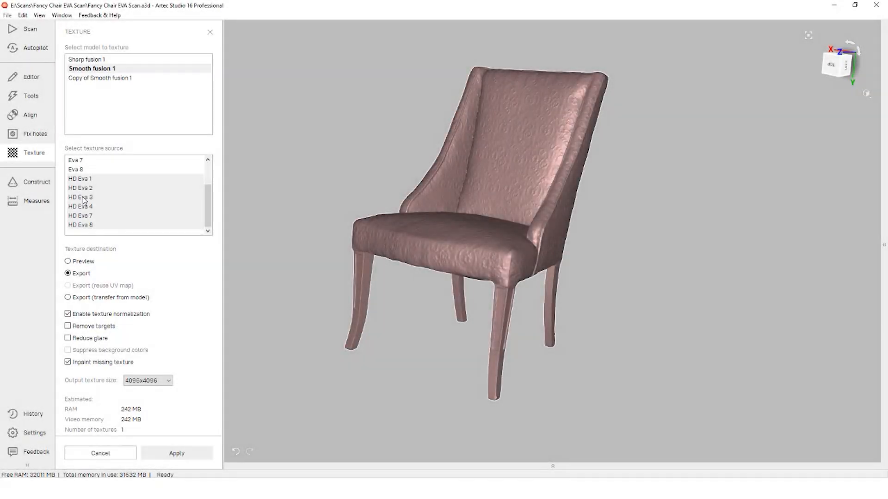
ctrl+click(87, 197)
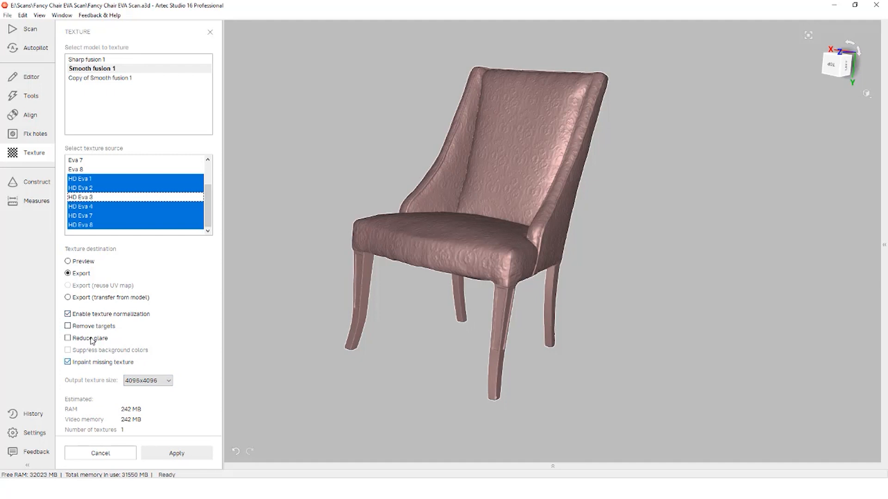
click(68, 338)
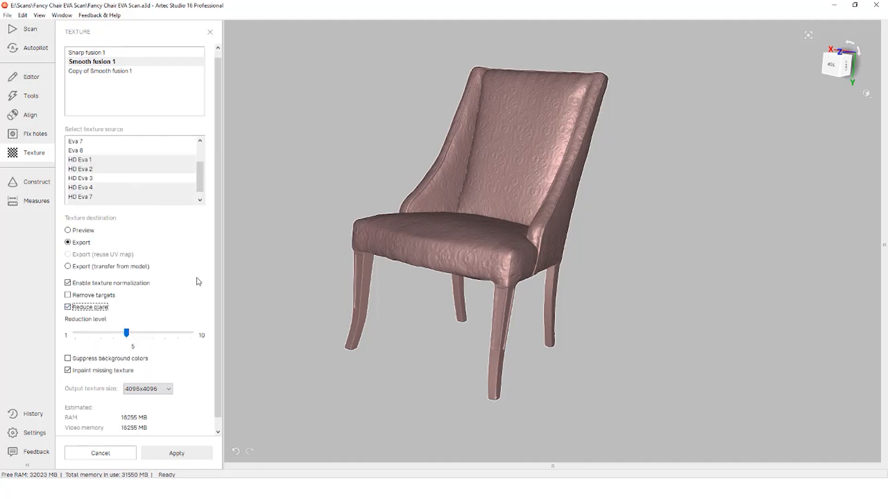
scroll(196, 268, down, 1)
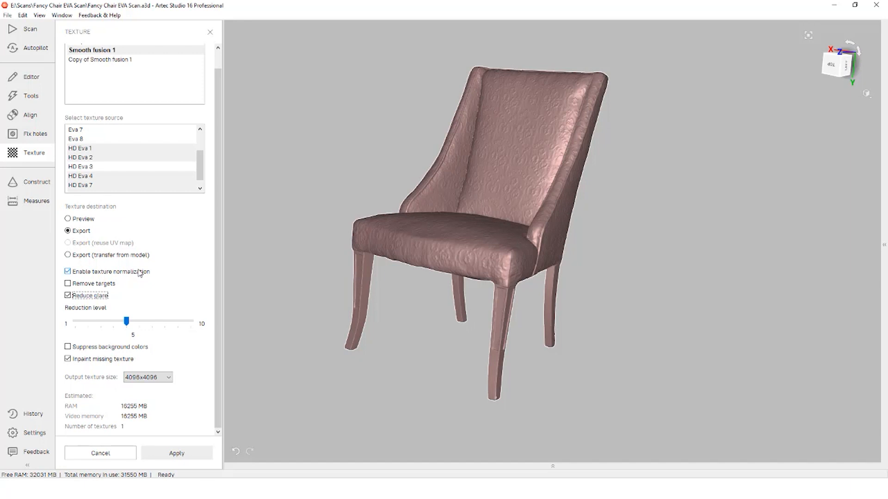
click(130, 323)
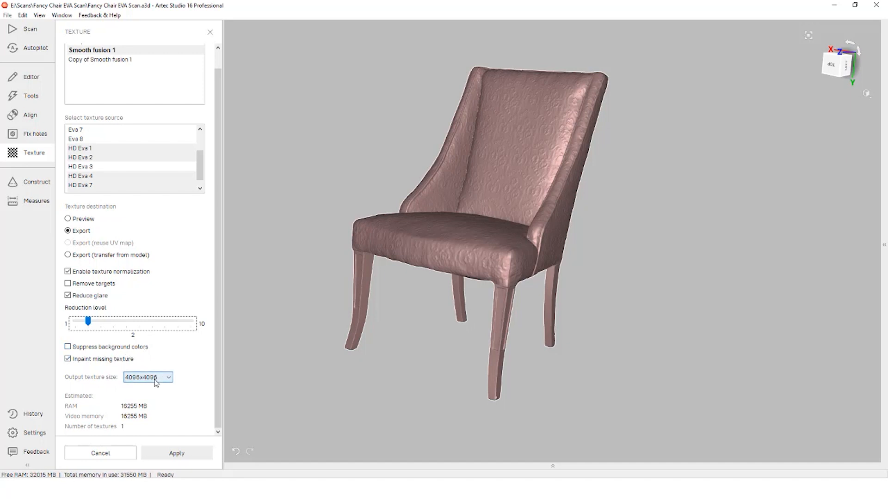
mouse_move(216, 226)
mouse_down()
mouse_move(220, 197)
mouse_move(223, 239)
mouse_up()
Step: Generate the texture on the chair, accepting the reduce-glare prerequisite, and inspect the backrest upholstery up close
click(191, 449)
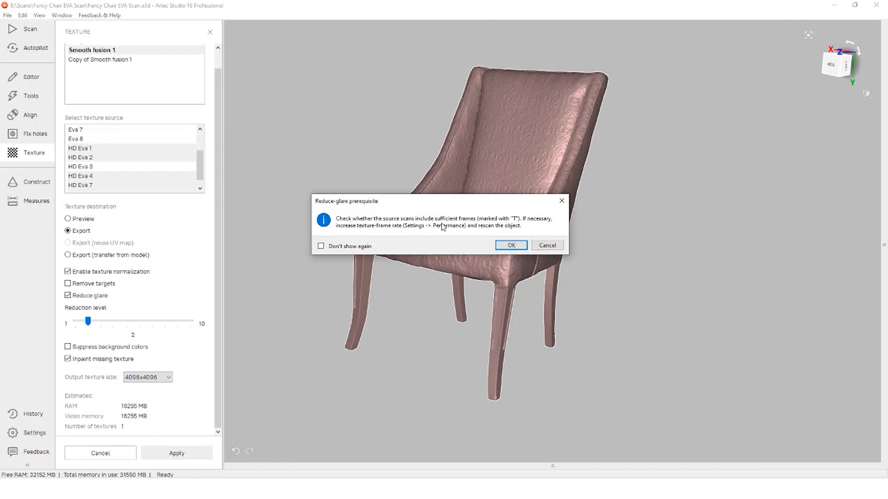
click(511, 246)
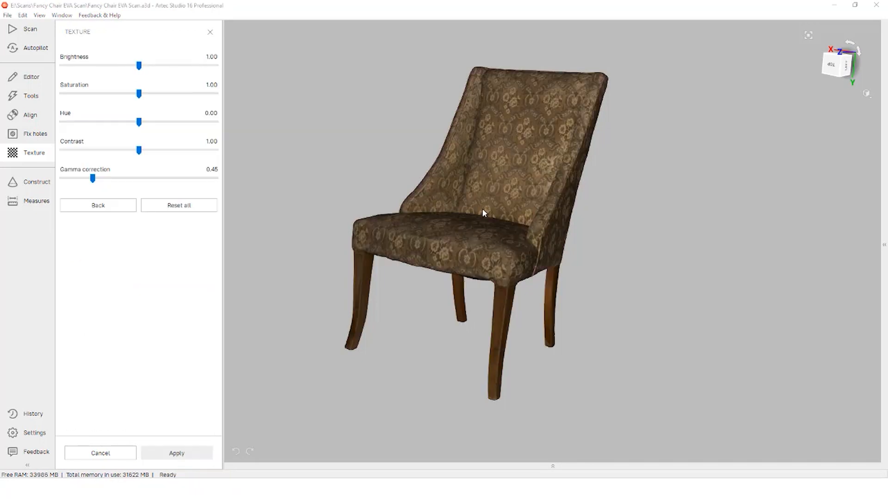
mouse_move(483, 209)
mouse_down()
mouse_move(537, 182)
mouse_move(586, 111)
mouse_move(577, 140)
mouse_move(509, 193)
mouse_move(392, 212)
mouse_move(265, 213)
mouse_move(495, 199)
mouse_up()
scroll(530, 149, up, 8)
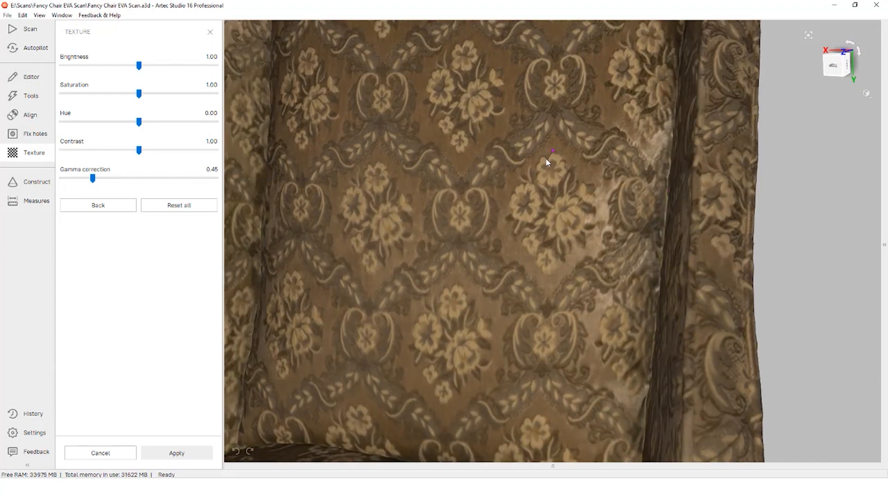
drag(545, 157, 585, 129)
scroll(561, 142, down, 8)
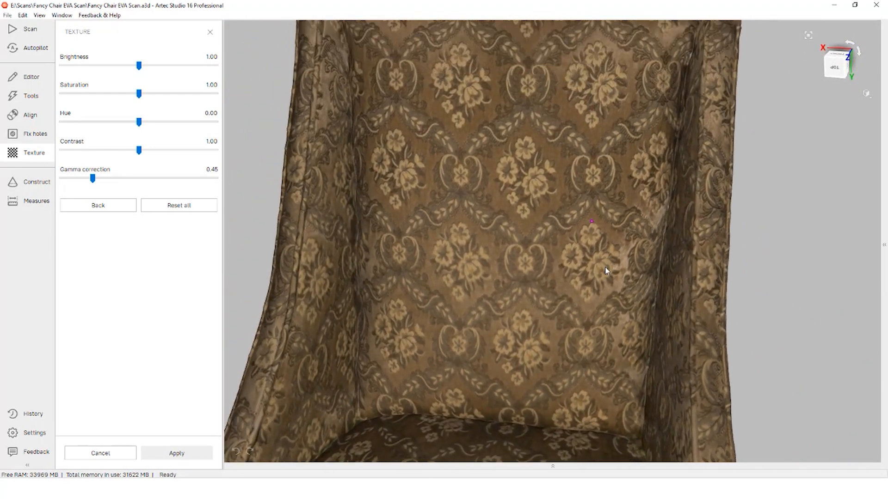
drag(605, 266, 623, 258)
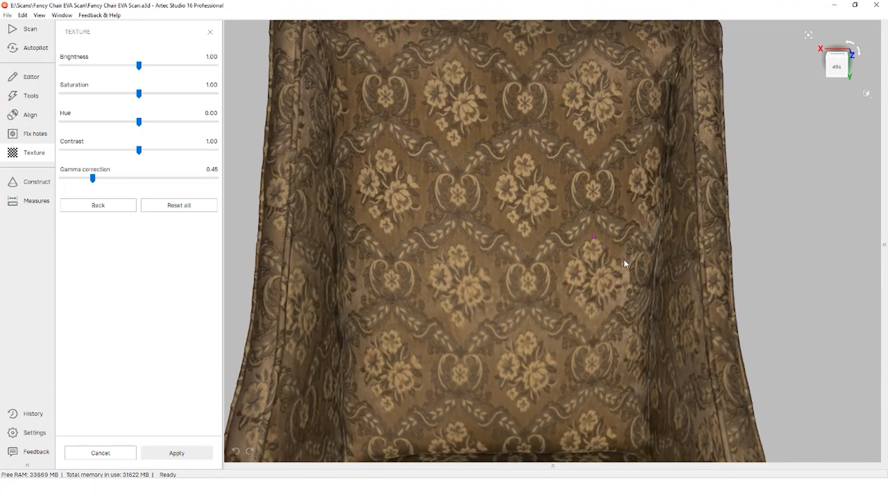
Step: Reopen the texture color adjustment of Smooth fusion 1, check the chair from a turned angle, and apply the adjustment
drag(141, 68, 143, 94)
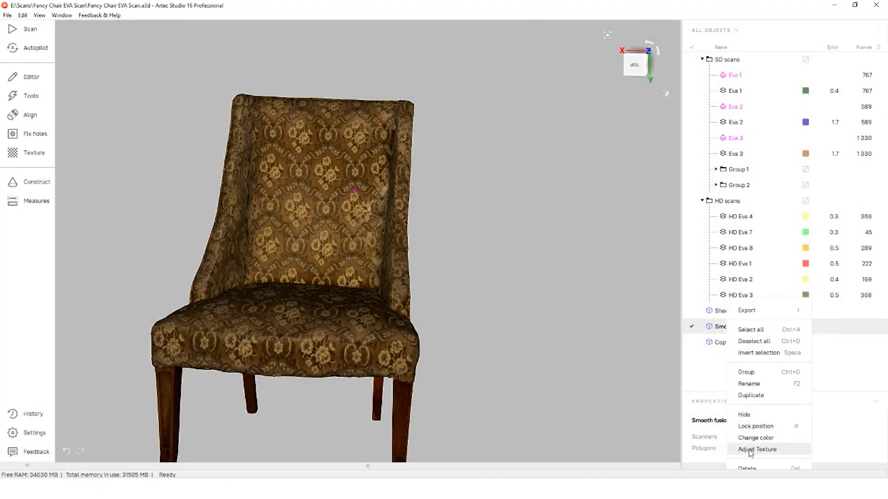
click(767, 450)
drag(527, 300, 486, 277)
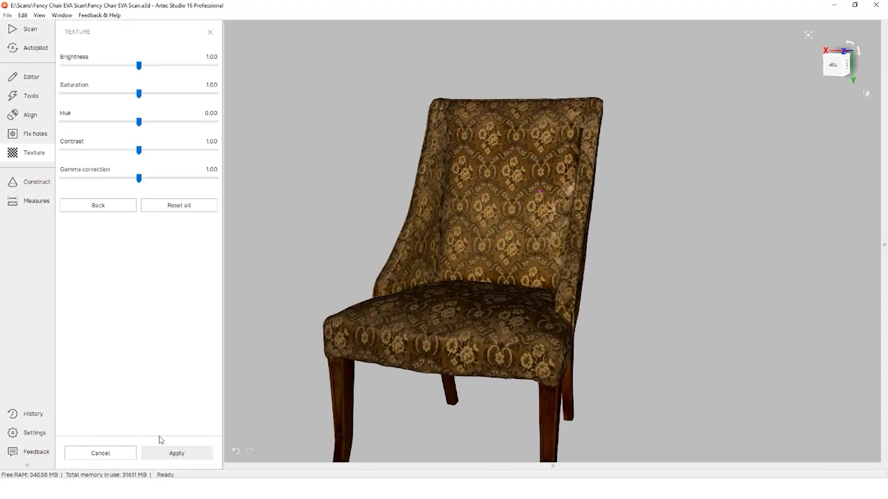
click(162, 456)
Step: Look at the full textured chair and locate the command for importing photos among the import options
drag(342, 322, 410, 254)
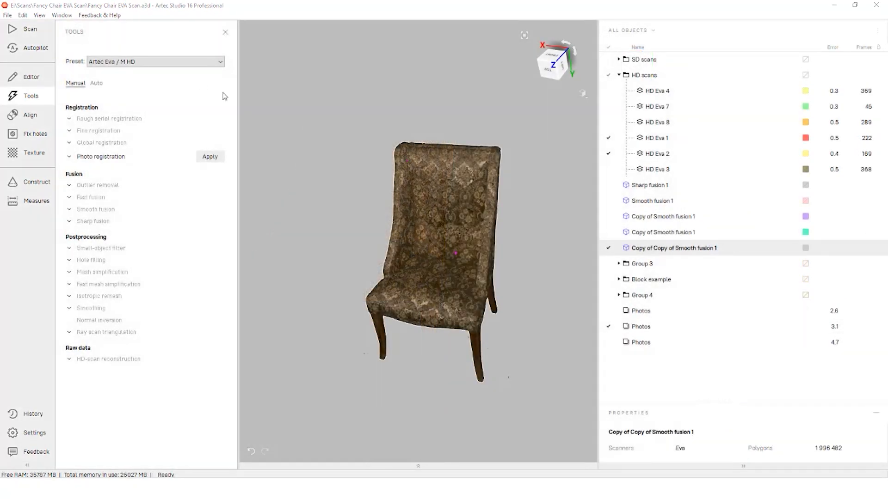
drag(424, 225, 439, 202)
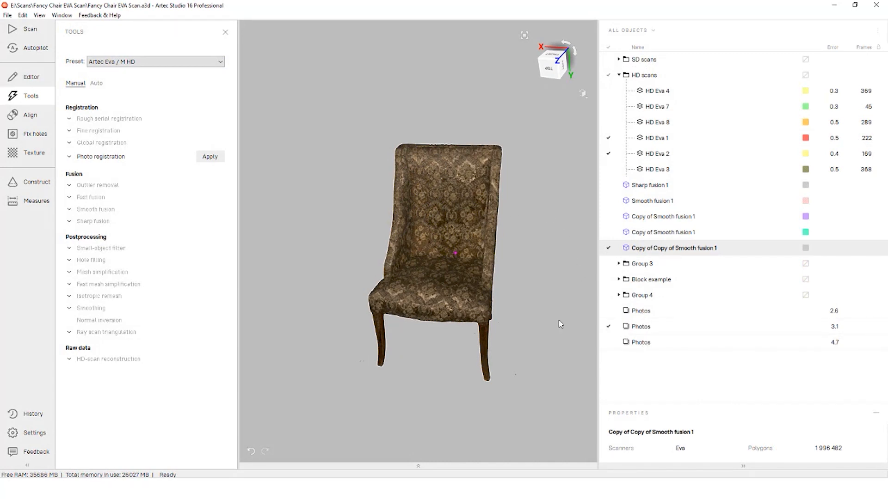
click(7, 15)
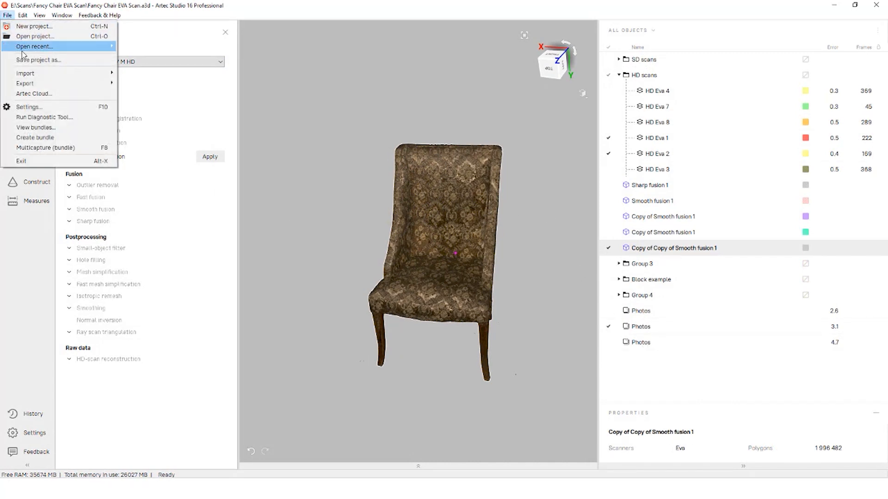
mouse_move(27, 73)
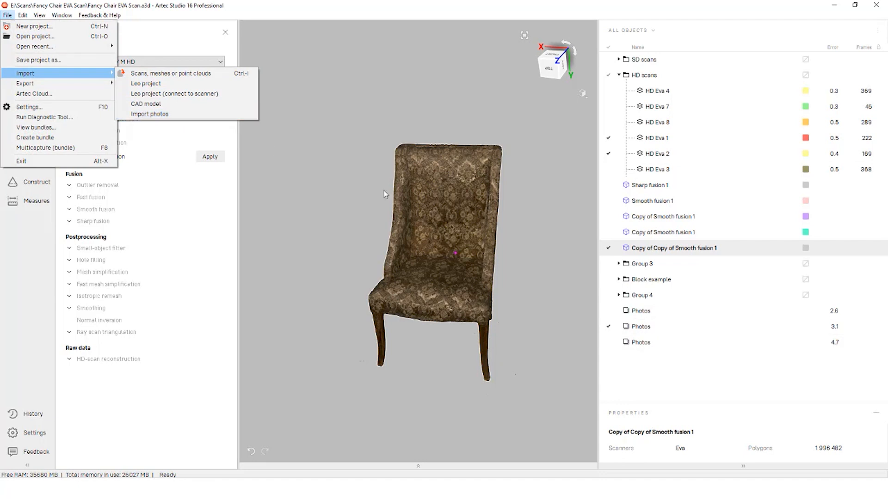
click(649, 334)
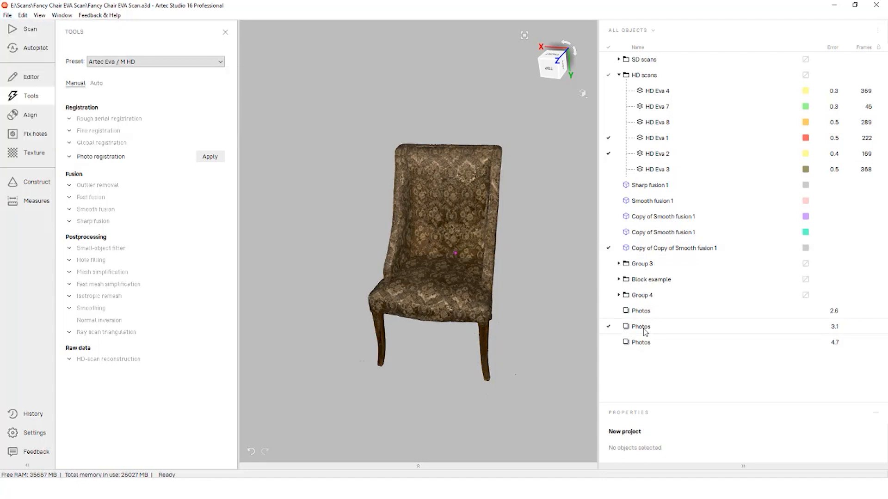
Step: Browse the chair photos in the 3.1-error Photos set, from IMG_0029.JPG to beyond IMG_0038.JPG, and close the preview
click(642, 327)
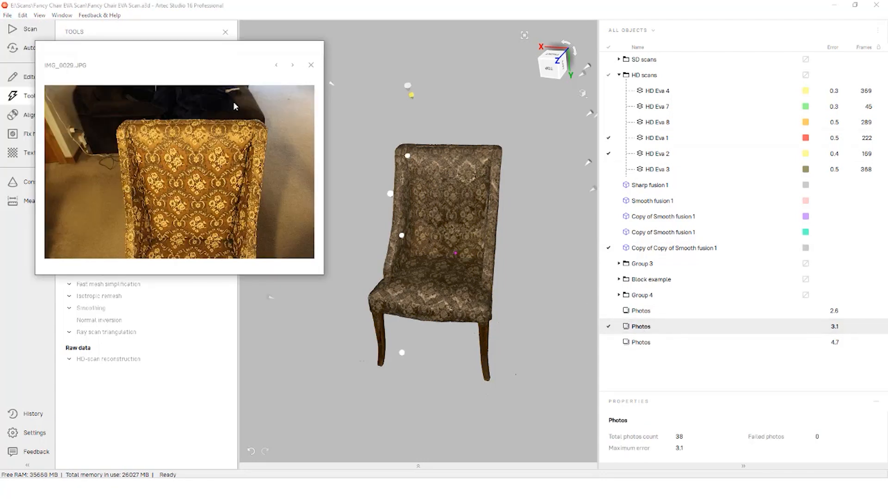
click(292, 65)
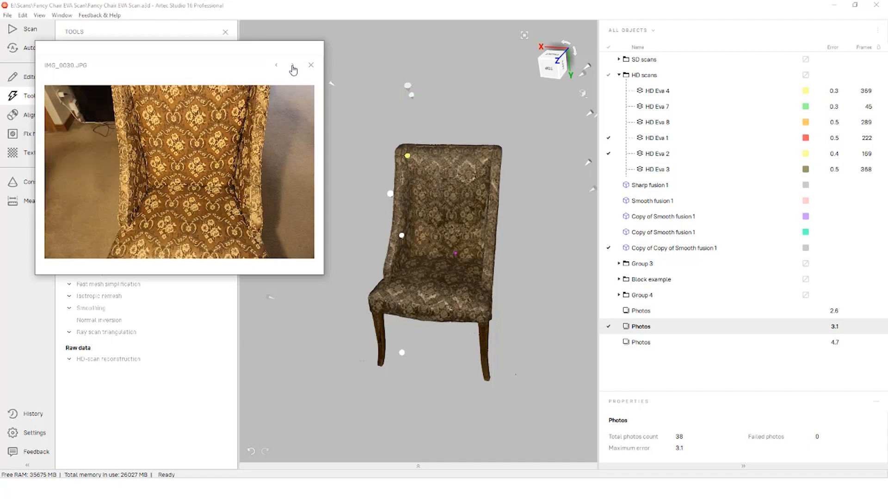
click(292, 65)
click(292, 66)
click(292, 66)
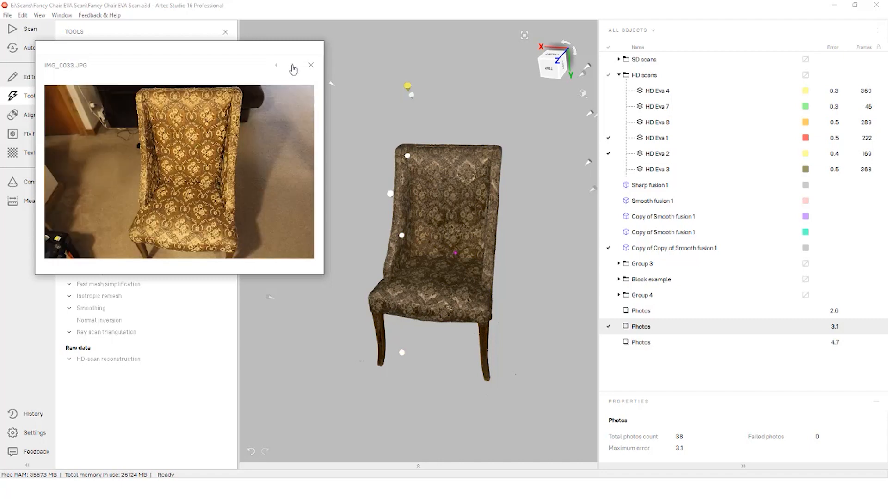
click(292, 66)
click(292, 66)
click(292, 66)
click(292, 66)
click(293, 66)
click(292, 66)
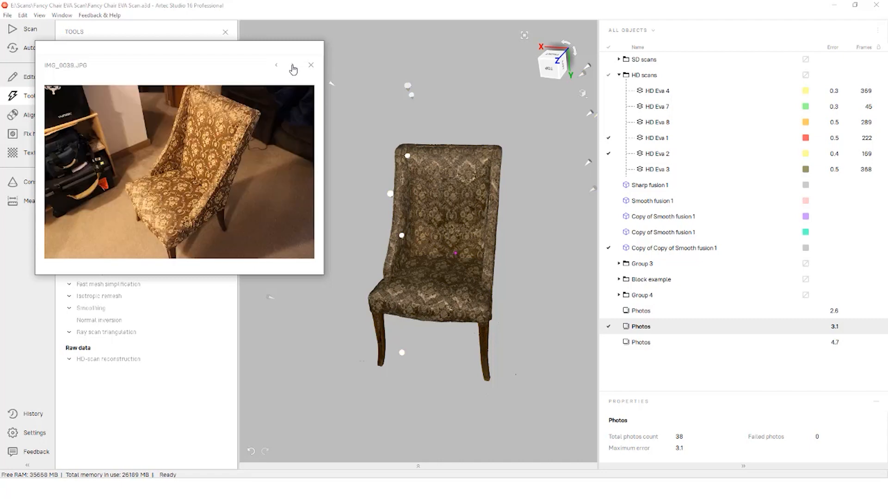
click(292, 66)
click(311, 65)
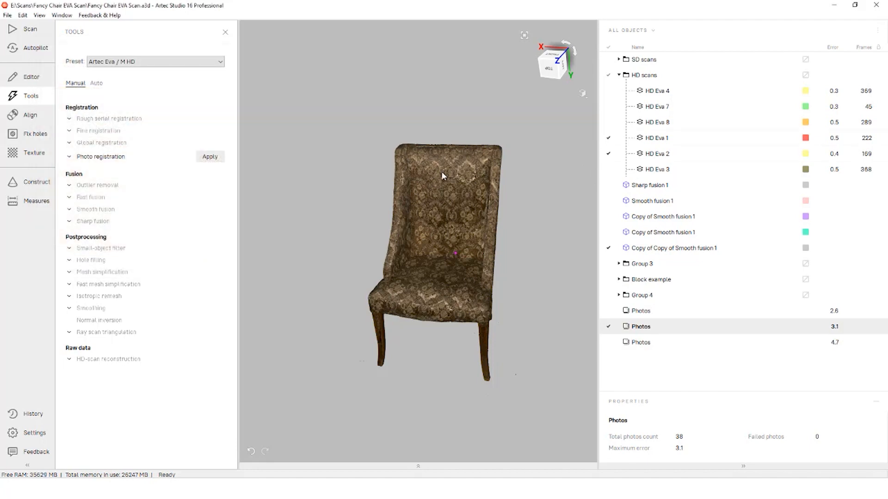
Step: Examine where the 3.1-error Photos set was shot around the chair, previewing images up to IMG_0031.JPG
double_click(647, 331)
drag(476, 182, 466, 205)
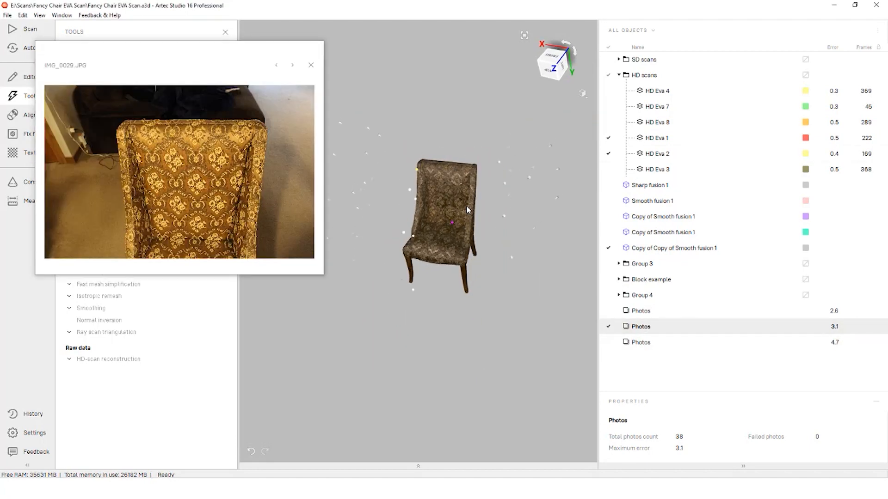
click(293, 66)
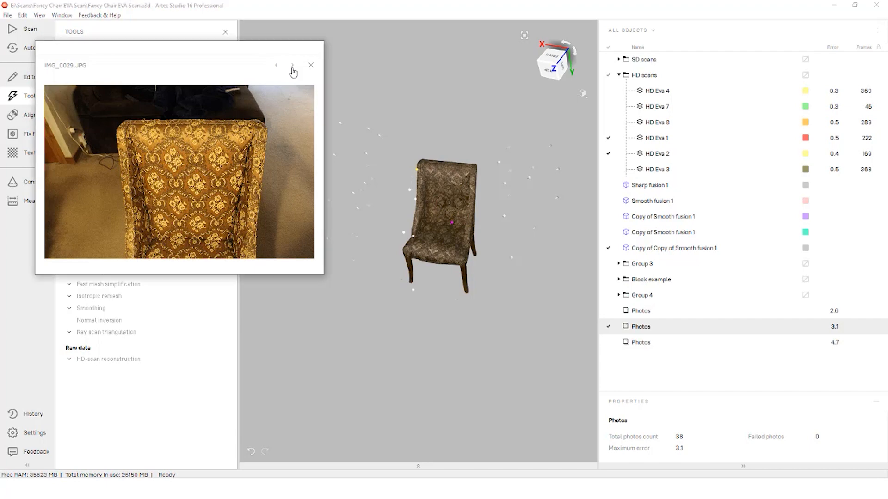
click(292, 66)
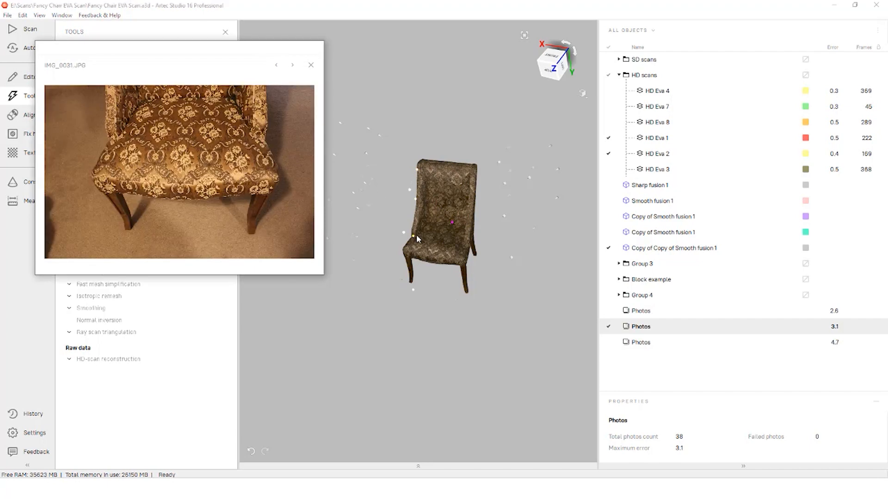
click(310, 65)
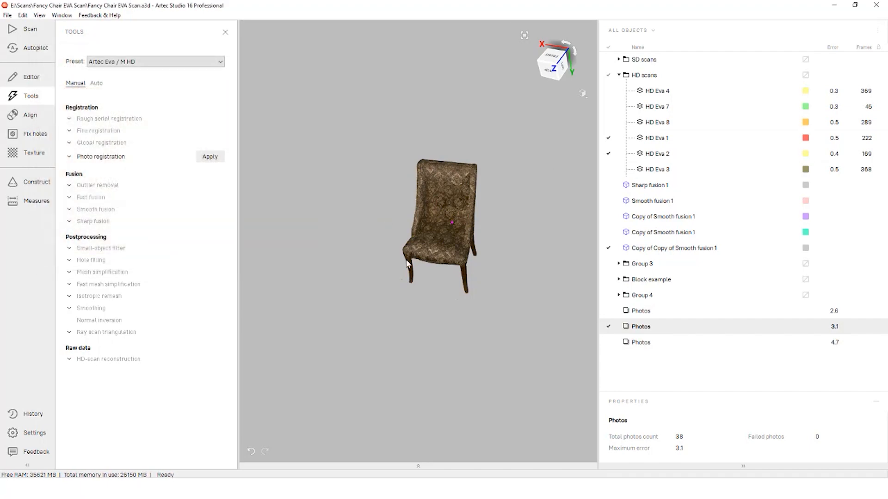
Step: Review the underside and back photos in the 4.7-error Photos set, return to the 3.1-error set, and close the preview
double_click(638, 343)
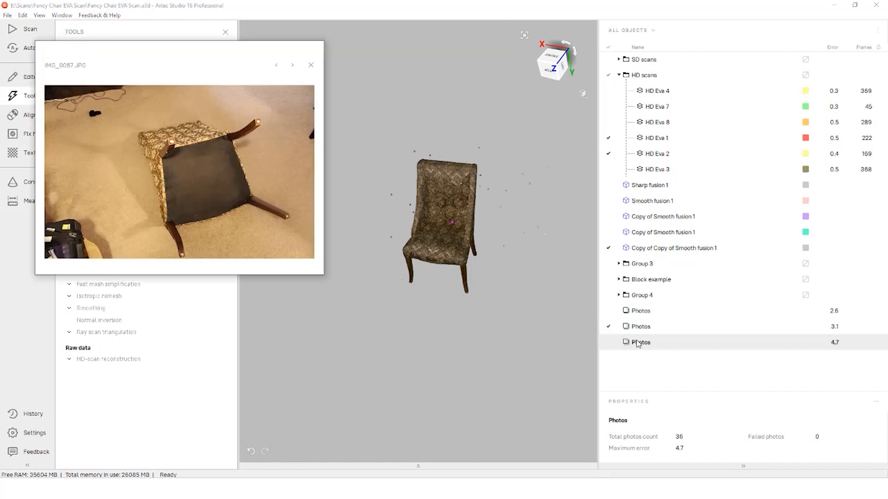
click(291, 66)
click(292, 66)
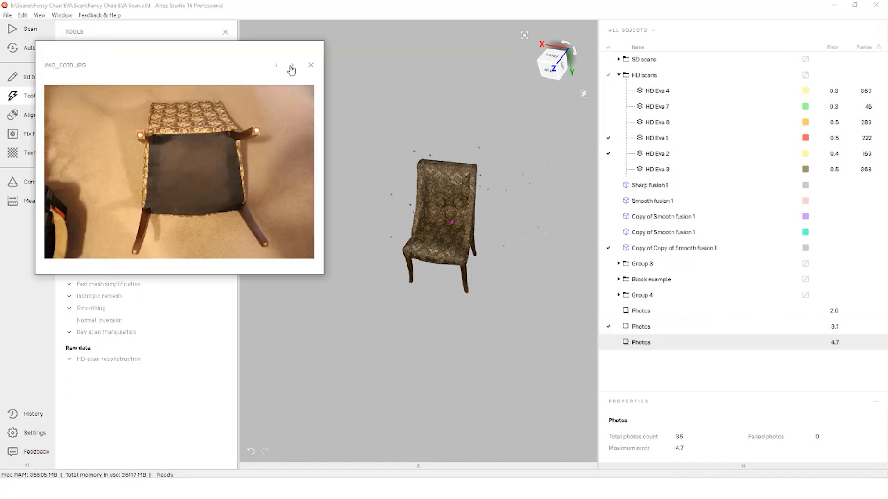
click(291, 66)
click(292, 66)
click(292, 66)
click(292, 66)
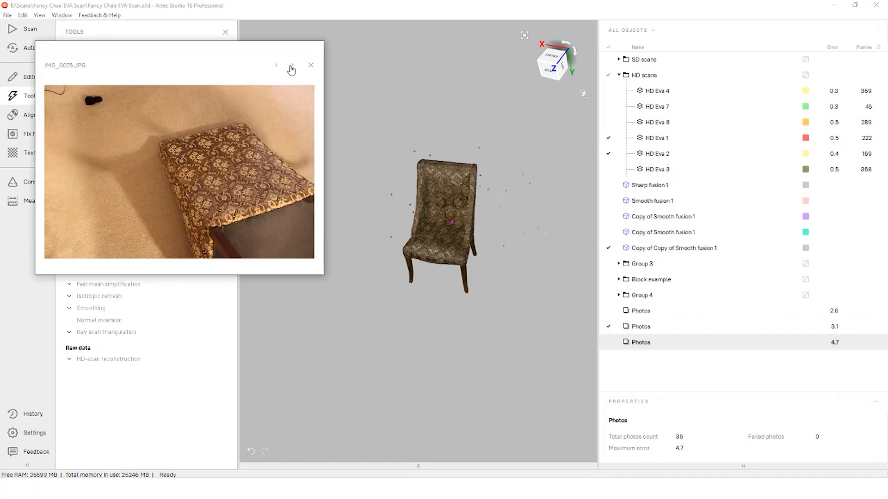
click(641, 310)
double_click(636, 327)
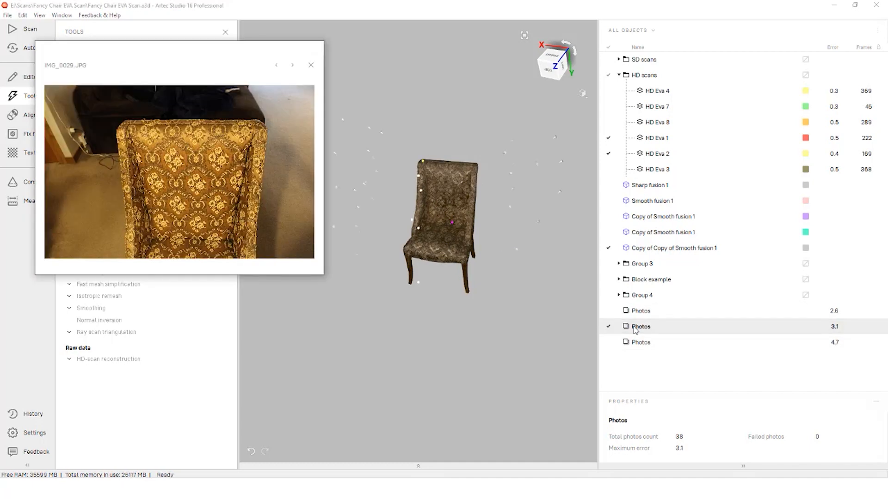
click(315, 65)
Step: Run Photo registration with HD Eva 1, HD Eva 2, Copy of Copy of Smooth fusion 1 and the 3.1-error Photos set selected
click(608, 138)
click(608, 137)
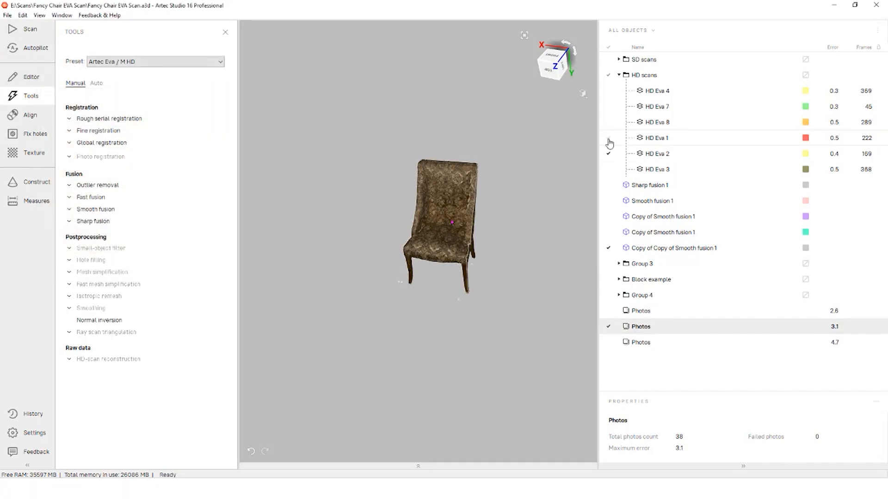
drag(438, 224, 528, 225)
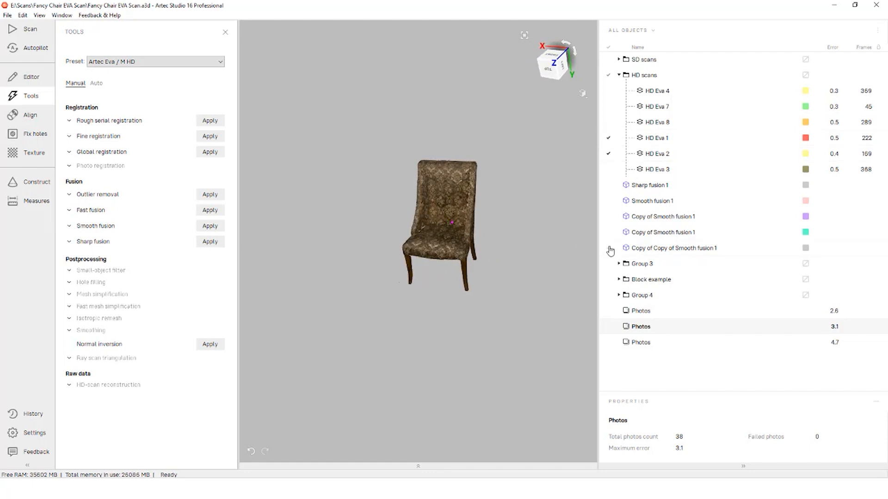
click(609, 248)
click(608, 327)
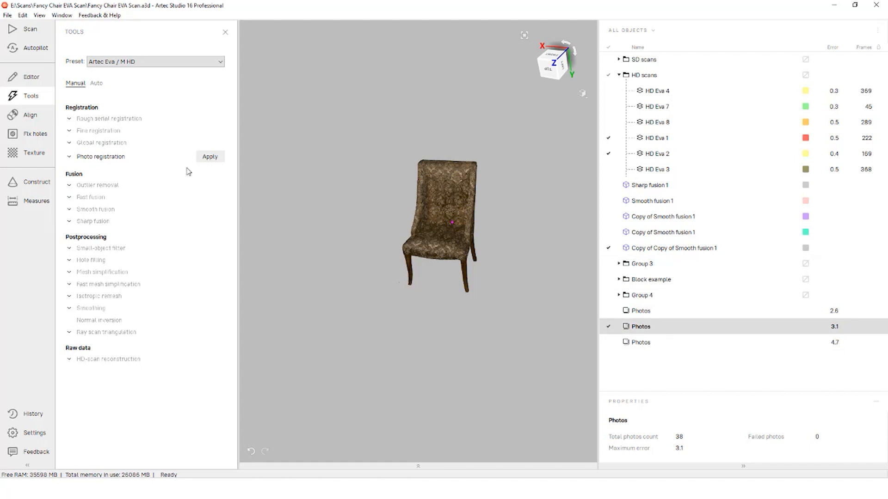
click(114, 160)
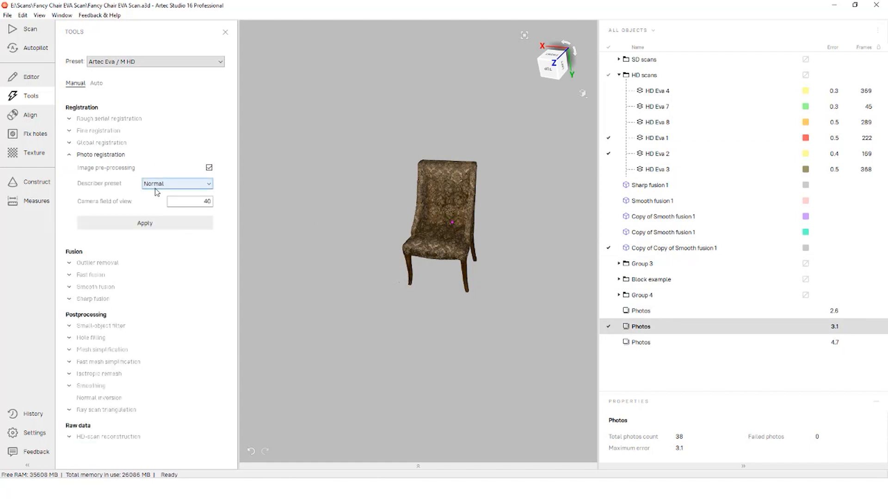
click(151, 225)
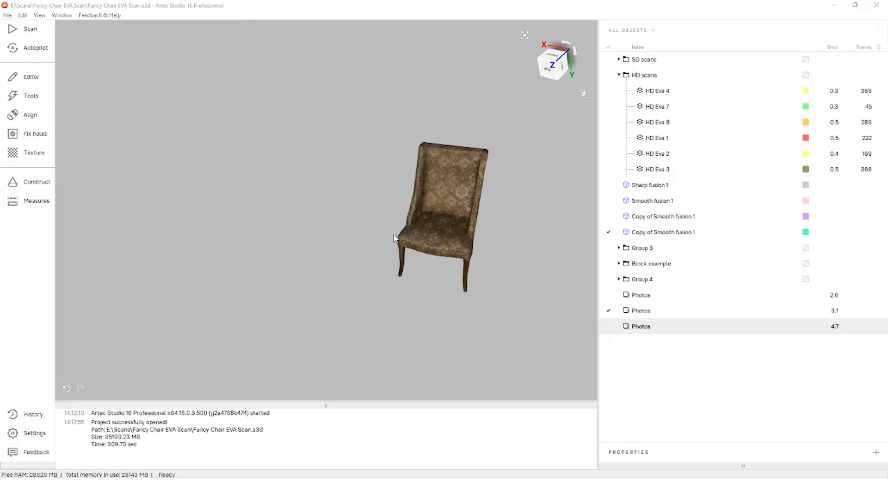
Step: Examine the camera positions around the chair and preview photos from the 3.1-error and 2.6-error Photos sets
drag(417, 243, 417, 225)
scroll(420, 225, up, 3)
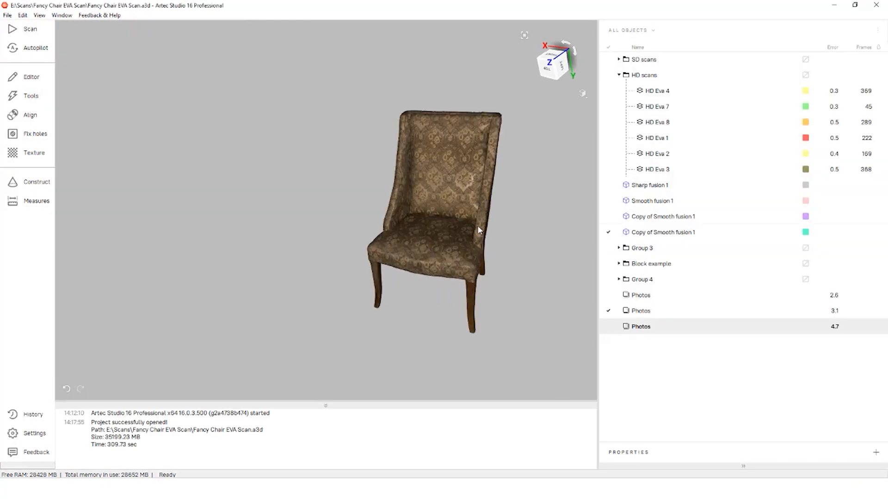
middle_drag(509, 235, 466, 214)
click(633, 312)
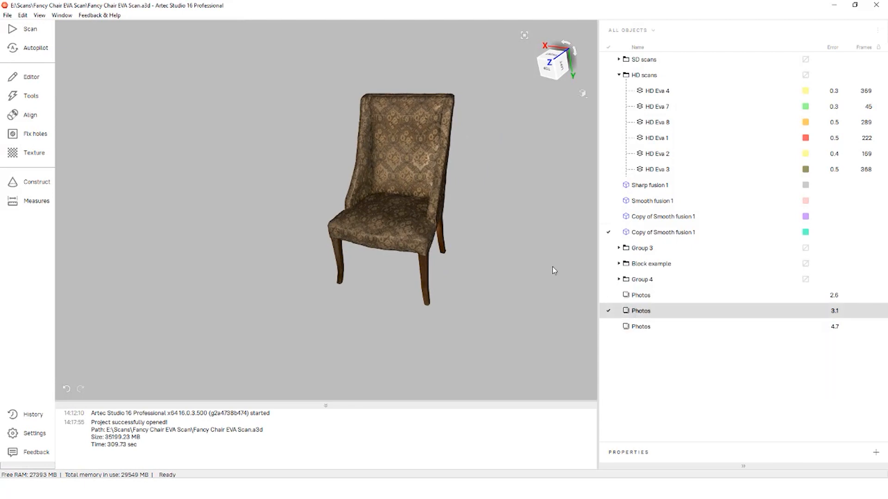
double_click(644, 315)
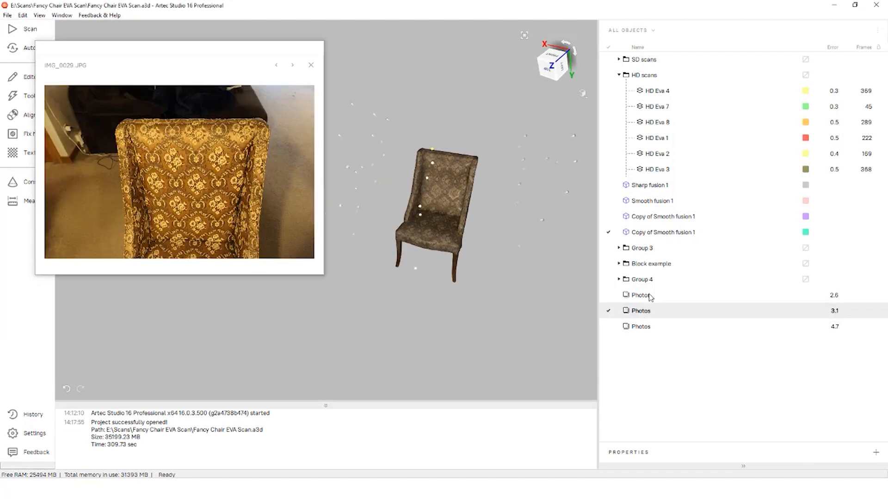
click(650, 296)
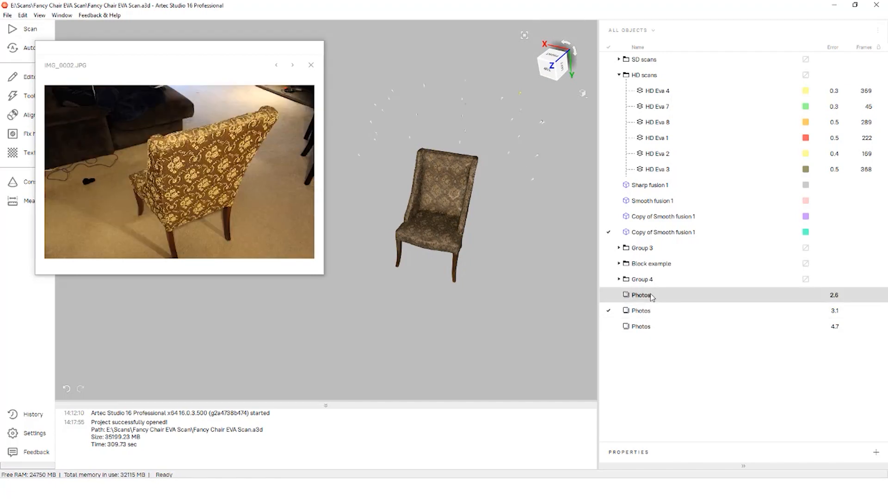
Step: Set up texturing of Copy of Smooth fusion 1 from the last three Photos sources with an output size of 8192x8192
click(28, 152)
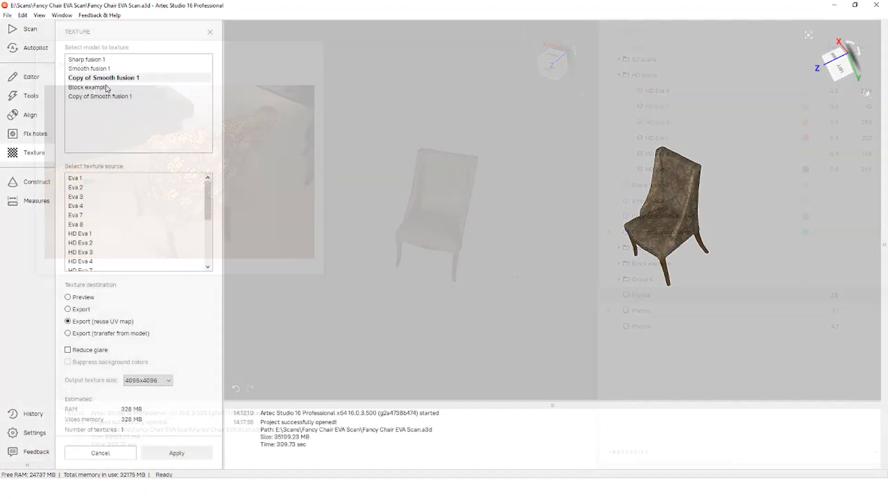
scroll(89, 249, down, 4)
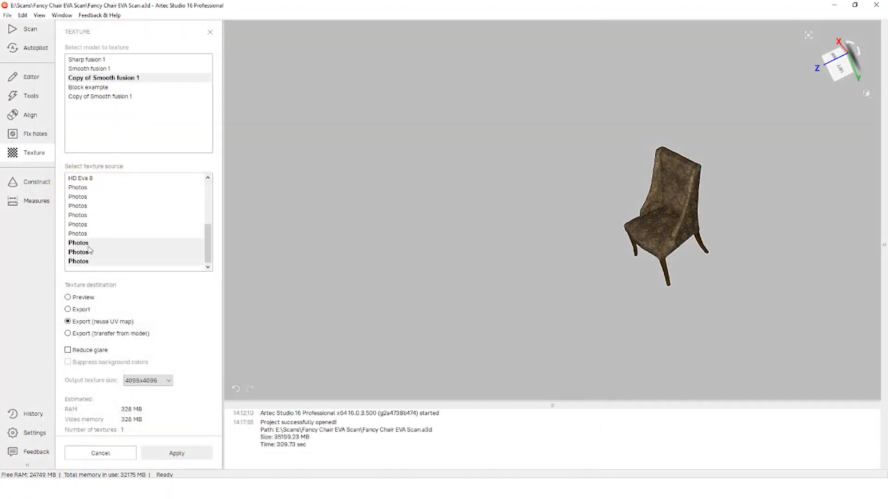
click(154, 382)
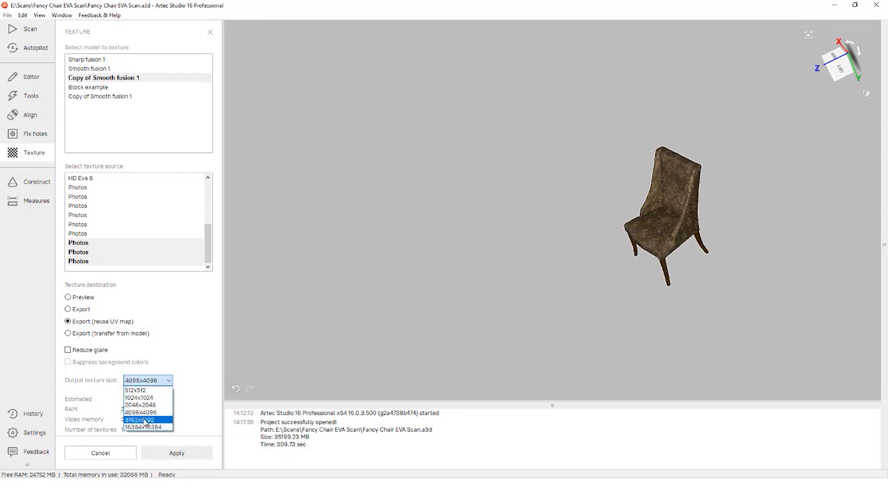
click(145, 422)
Step: Set the texture destination to Export with missing texture inpainted, and start texturing Copy of Smooth fusion 1
scroll(133, 219, down, 4)
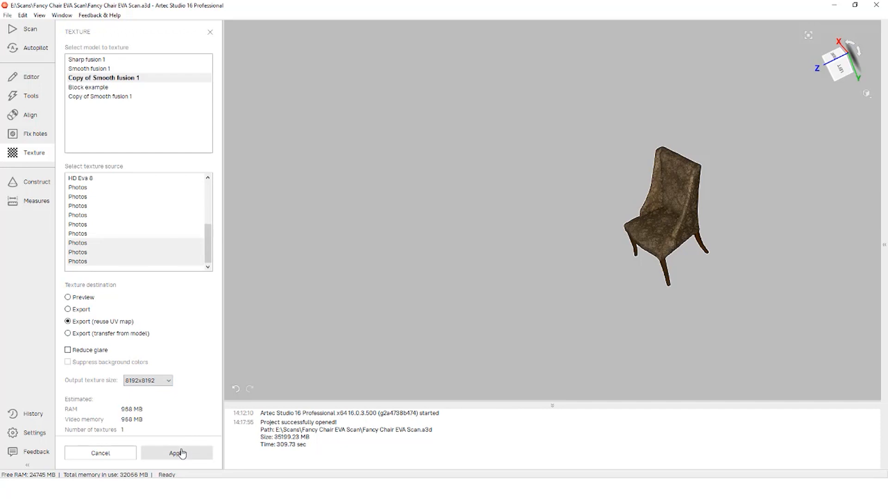
click(68, 310)
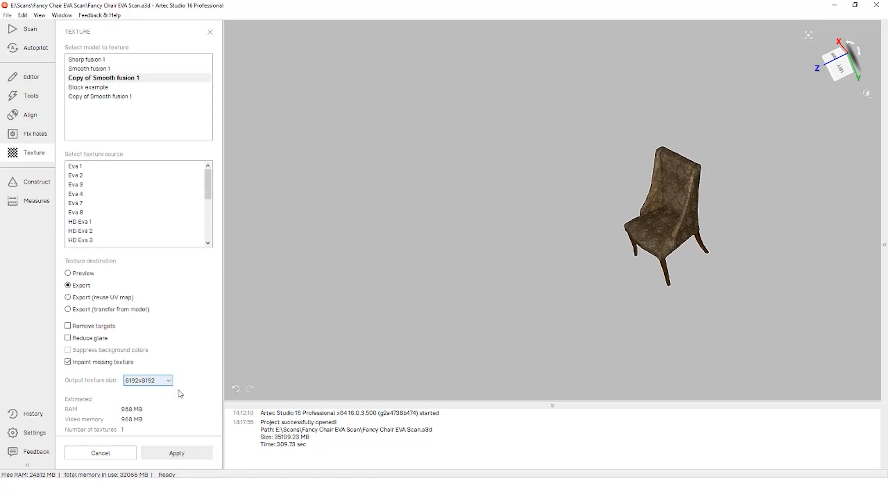
click(192, 454)
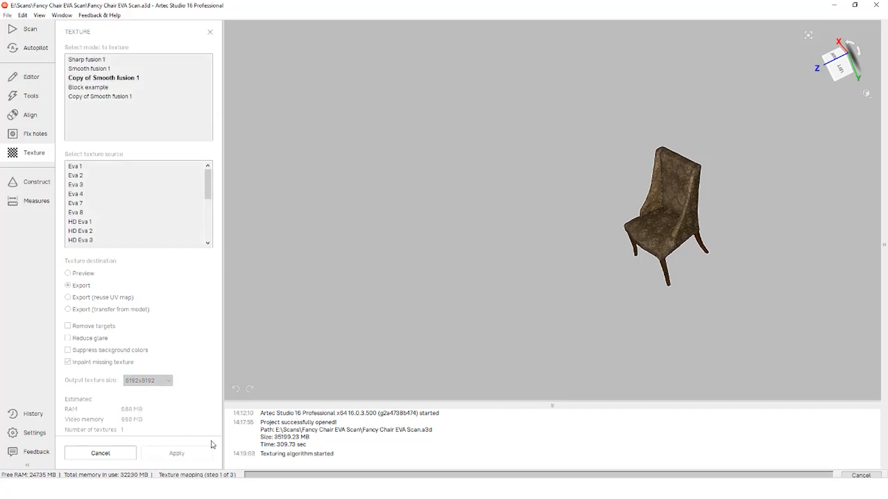
Step: Examine the textured chair from several sides and check the pattern on its backrest close up
scroll(698, 194, up, 3)
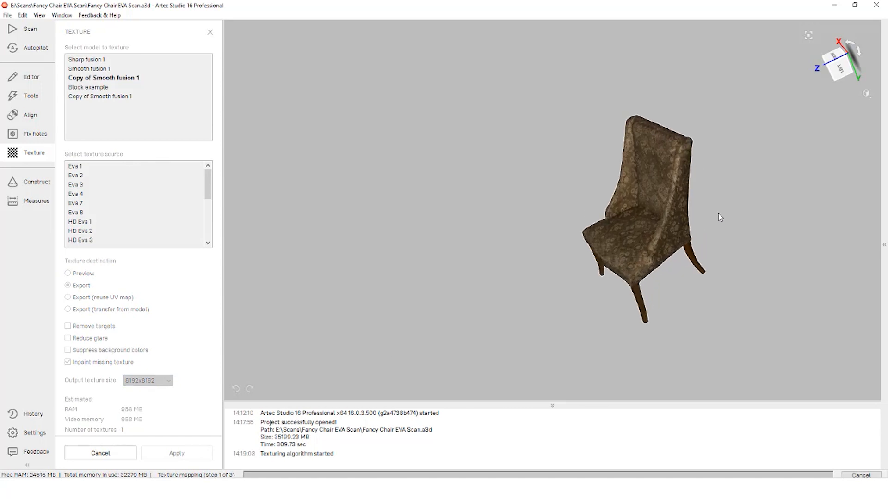
click(552, 407)
drag(728, 191, 622, 202)
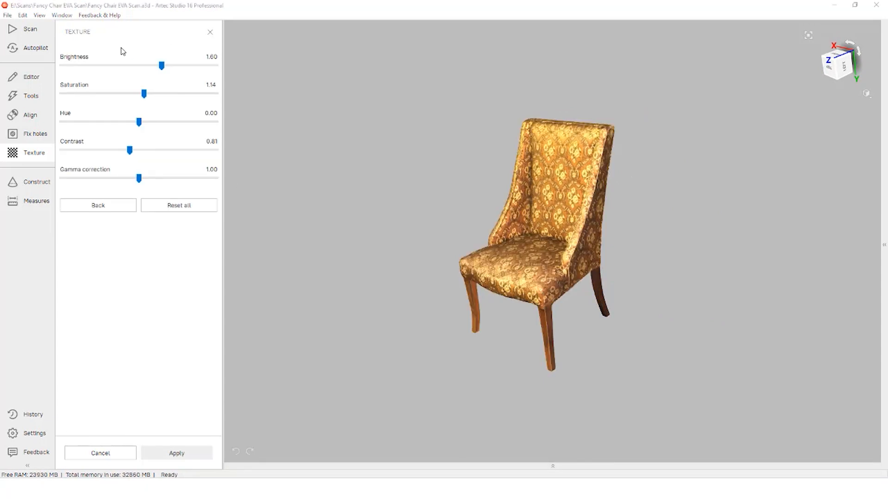
drag(405, 176, 188, 200)
scroll(563, 156, up, 3)
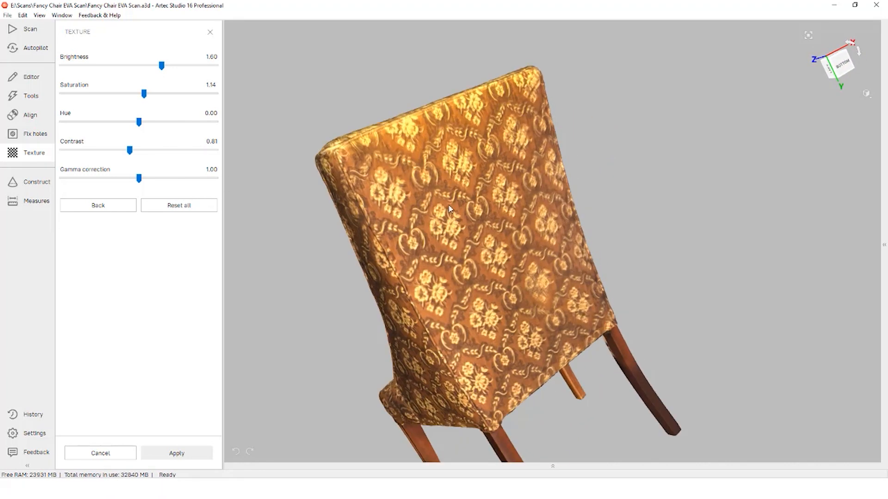
drag(499, 176, 753, 116)
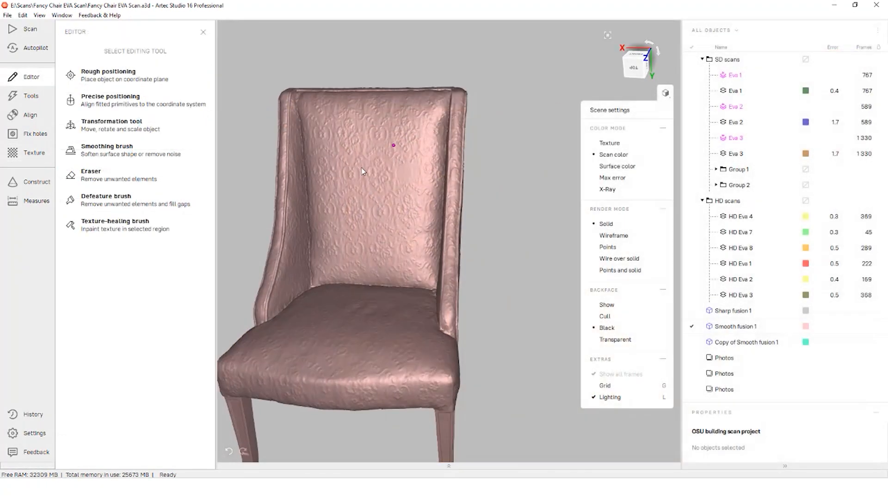
Step: Use Rough positioning to align Smooth fusion 1 with the XOY plane from points placed on the undersides of its legs
click(72, 82)
drag(393, 145, 342, 141)
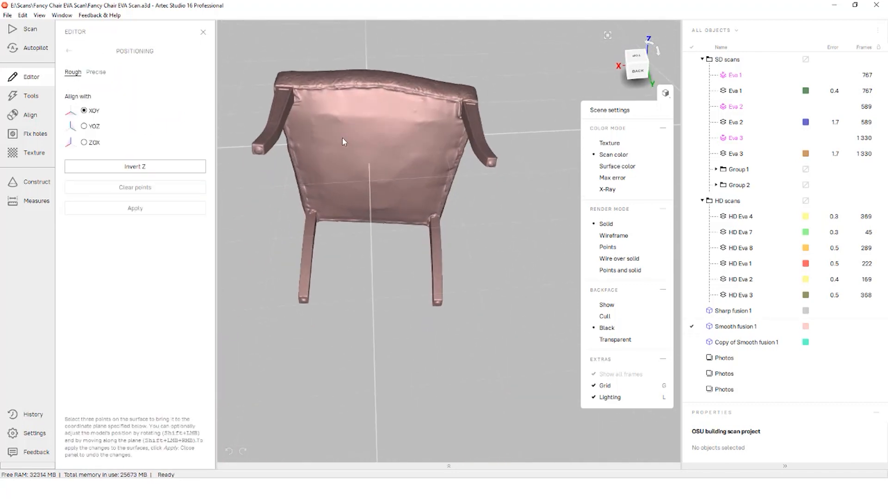
click(255, 147)
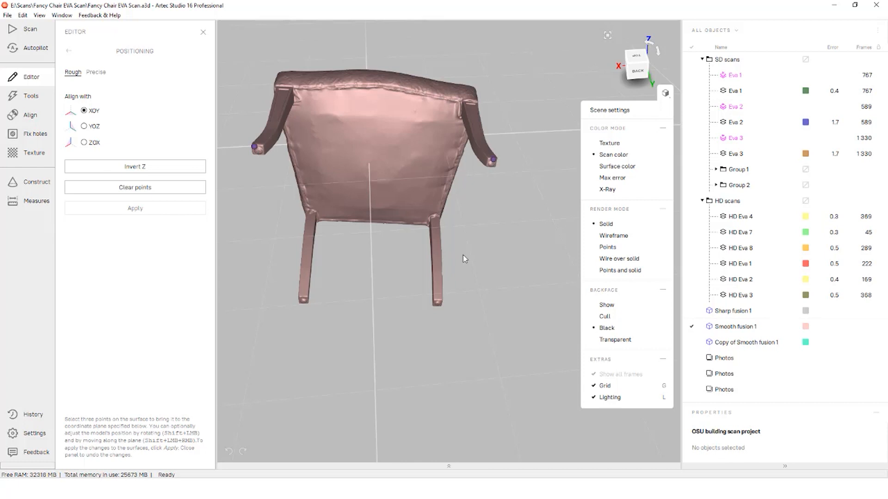
drag(462, 259, 447, 203)
scroll(429, 163, up, 3)
click(431, 169)
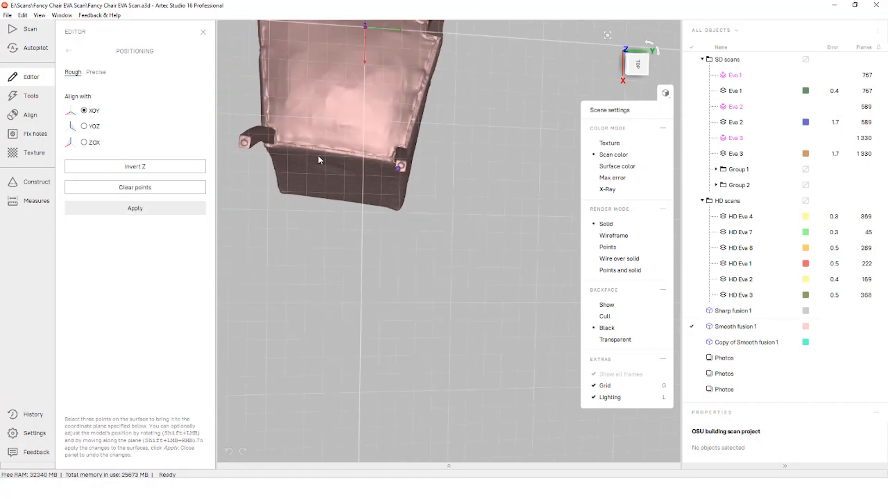
drag(387, 101, 375, 273)
middle_drag(404, 123, 412, 189)
drag(412, 188, 351, 199)
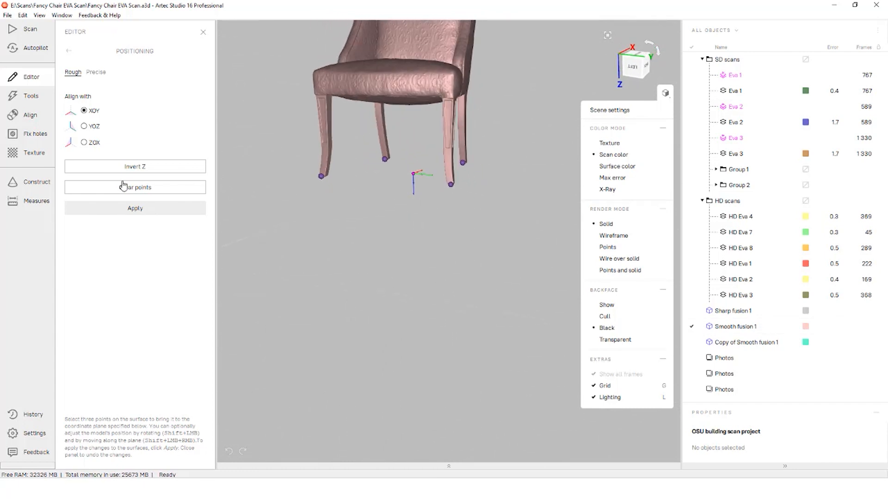
Step: Scale Smooth fusion 1 uniformly to 1.5 along X, Y and Z with the Transformation tool
click(73, 128)
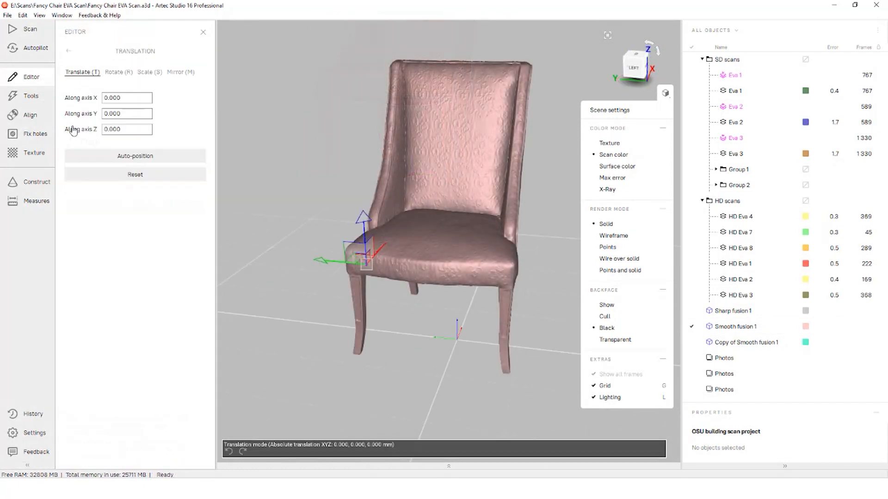
click(125, 73)
click(157, 74)
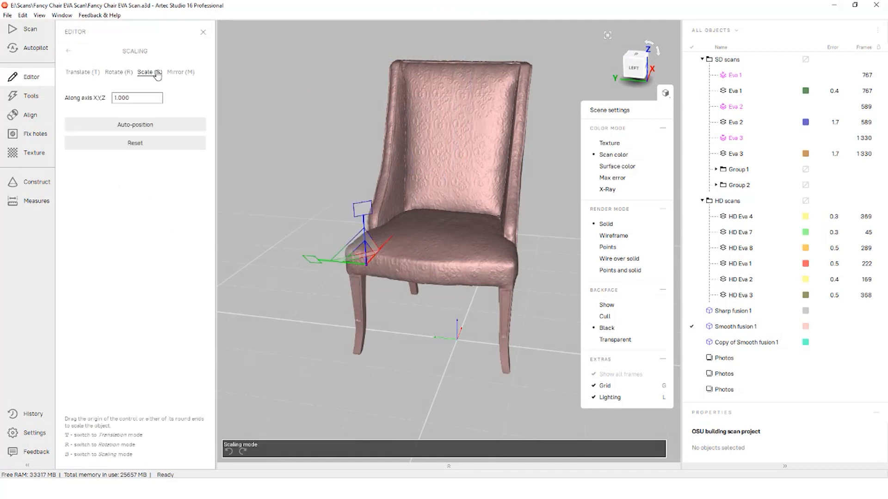
drag(135, 97, 106, 97)
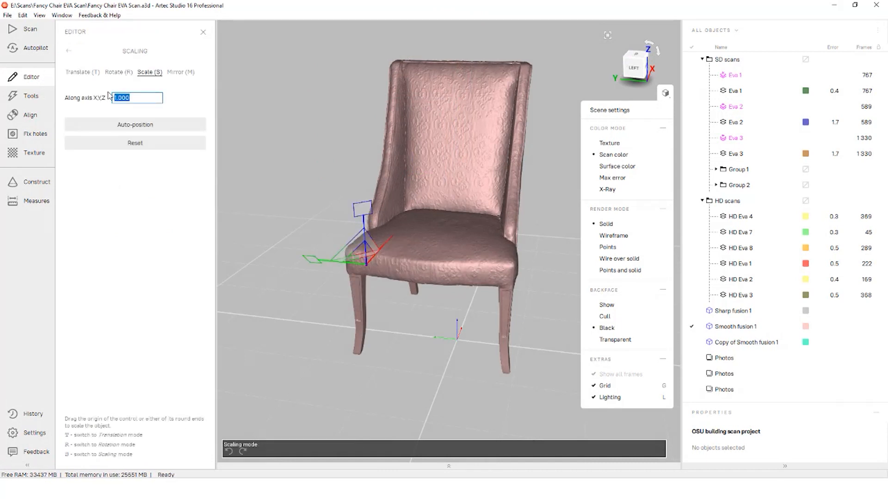
text(1.5)
key(Return)
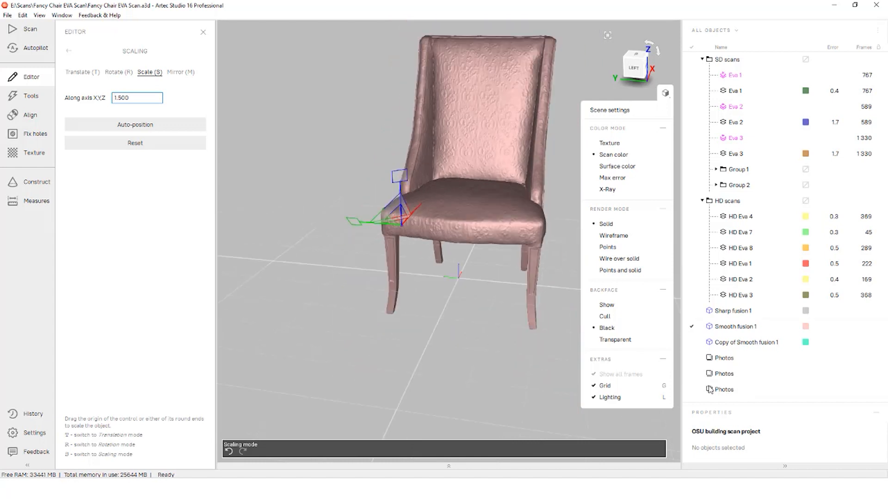
Step: Briefly show Copy of Smooth fusion 1 for comparison, and reset the scaling of Smooth fusion 1
click(691, 343)
click(691, 344)
click(171, 149)
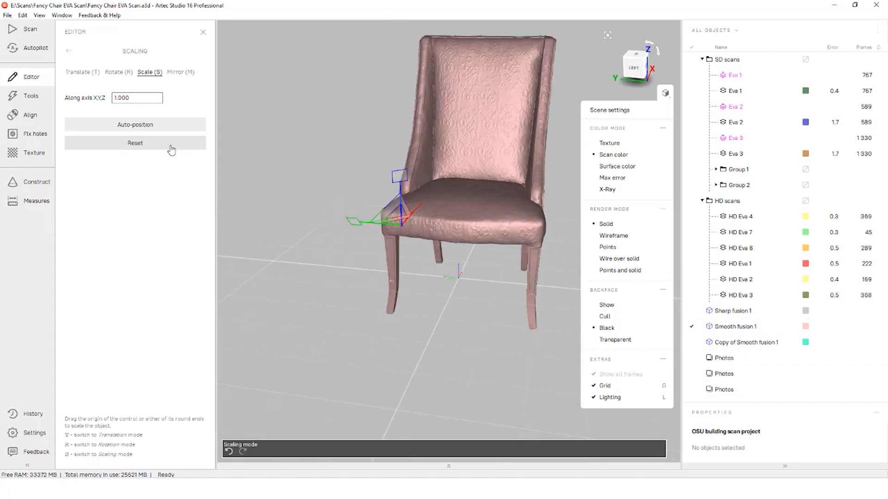
Step: Try to mirror Smooth fusion 1 along axis X, and leave the Transformation tool
click(179, 74)
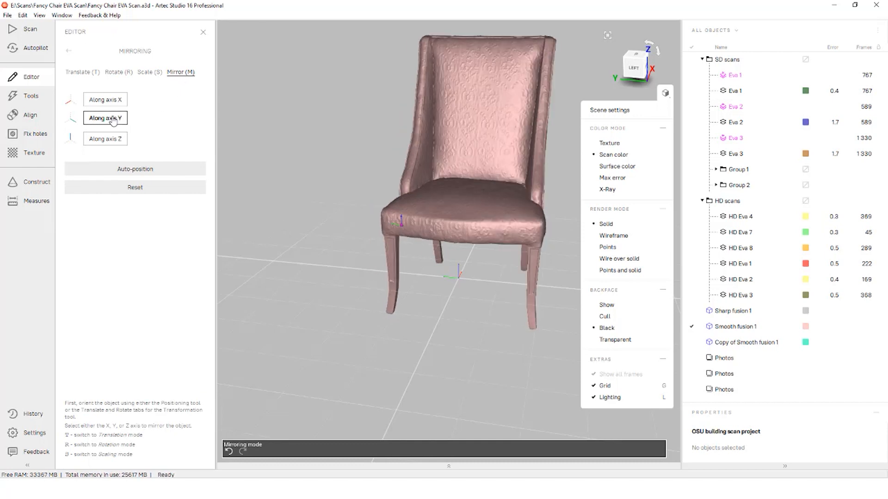
click(110, 101)
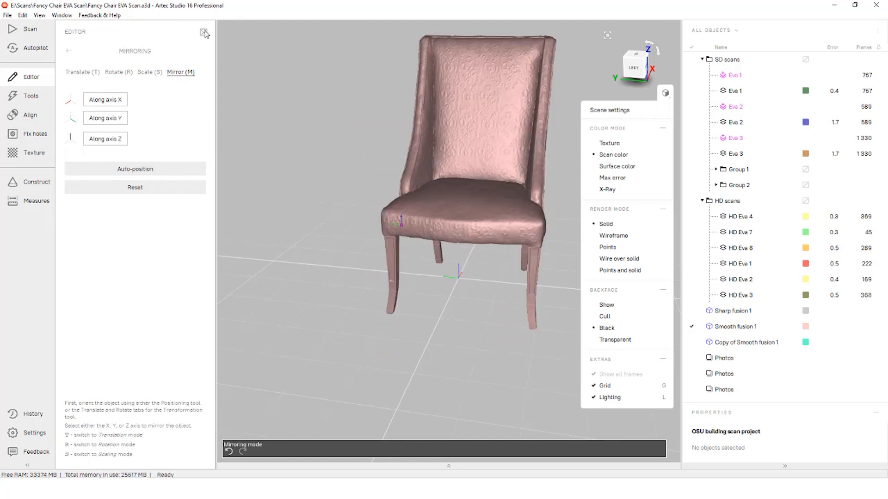
click(204, 33)
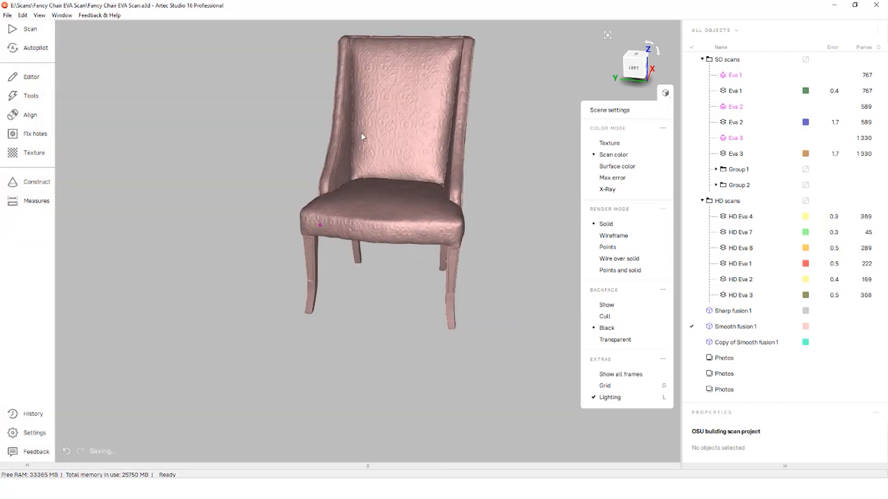
Step: Hide Smooth fusion 1 and import the Block example model into the project
click(698, 330)
drag(485, 231, 380, 232)
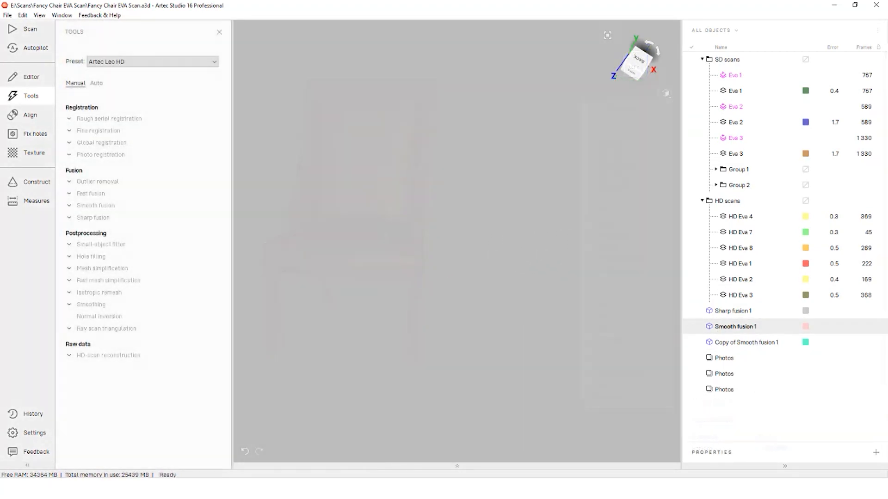
click(7, 15)
mouse_move(37, 75)
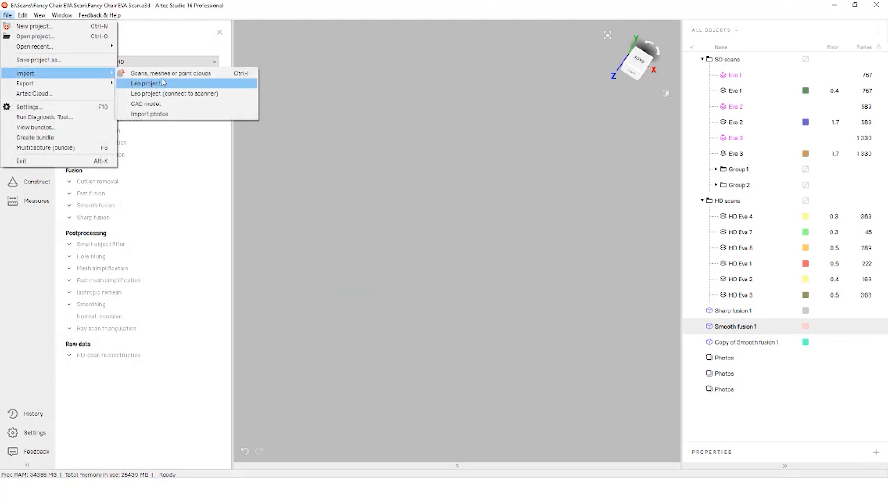
click(143, 82)
click(412, 199)
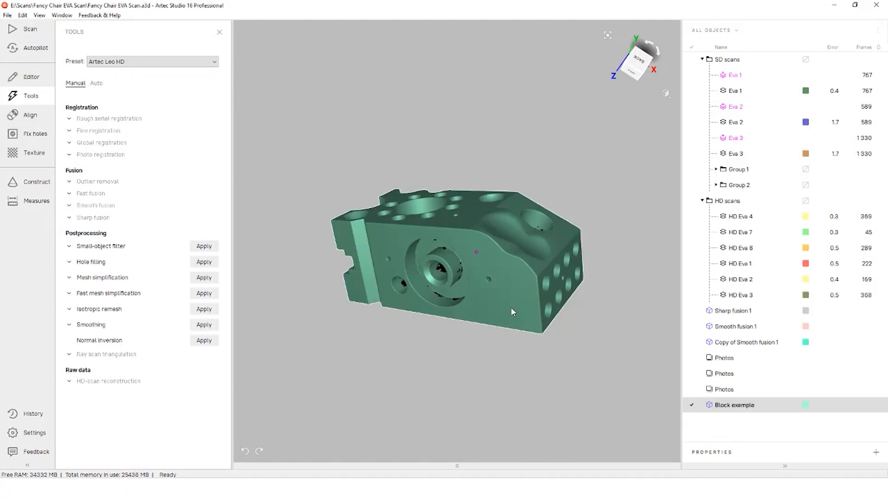
Step: Fit a plane in Exact mode to the block's stepped end face from 2D brush selections on its four corner pads
scroll(522, 296, up, 3)
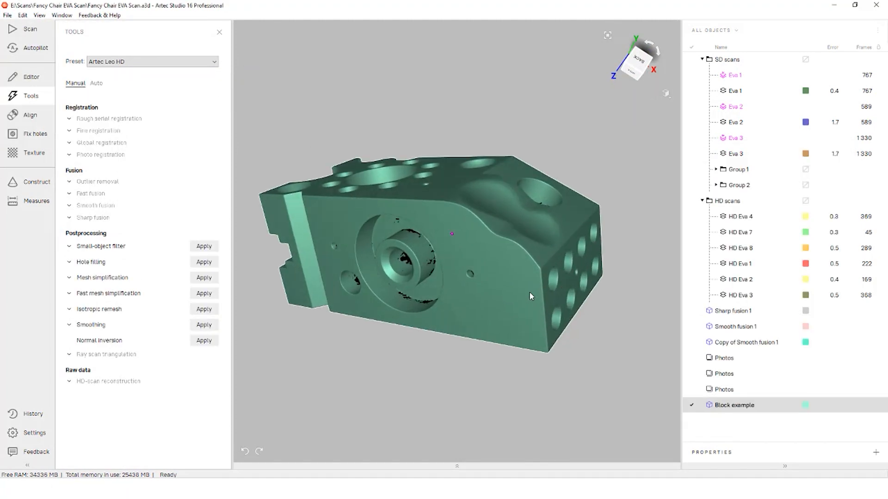
drag(530, 294, 542, 276)
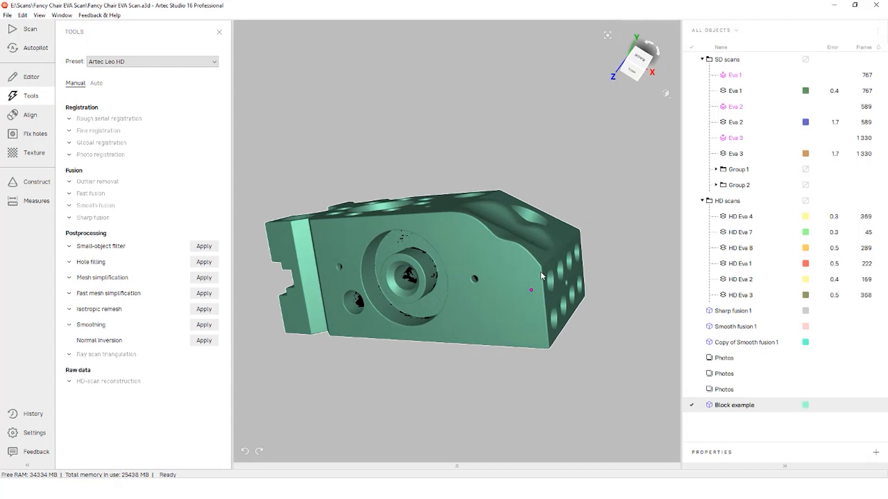
click(25, 184)
drag(403, 185, 447, 172)
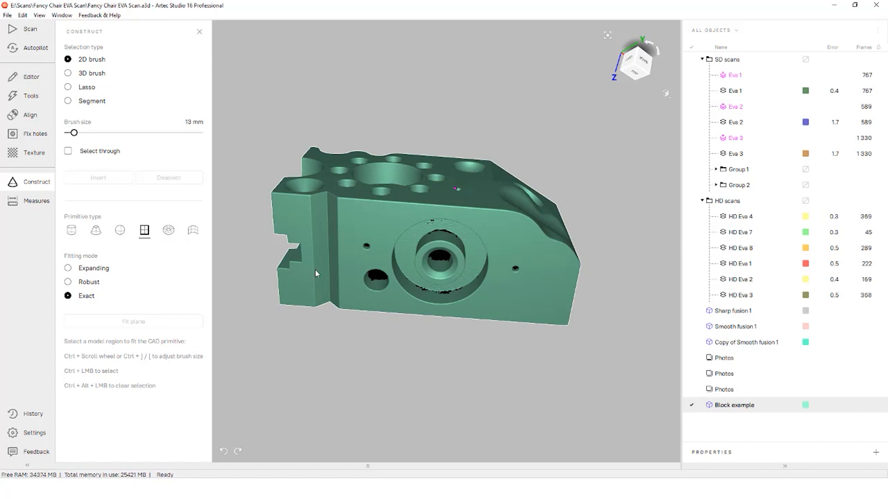
drag(315, 269, 348, 208)
ctrl+click(359, 192)
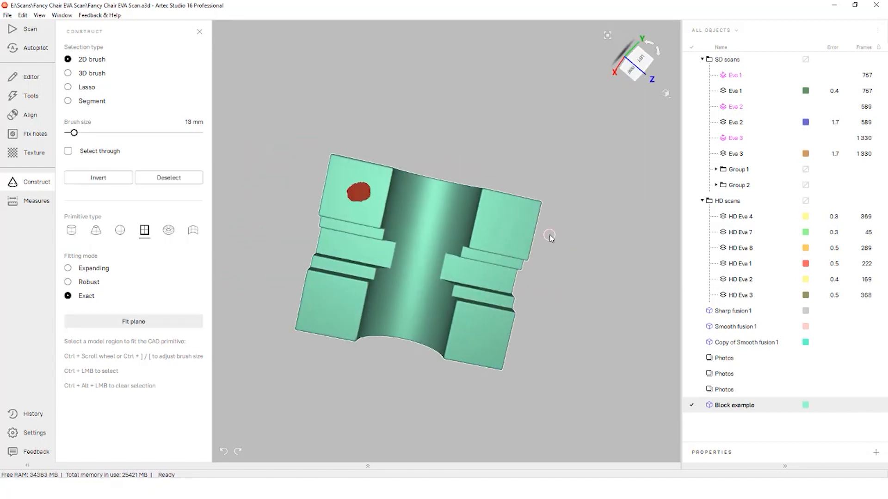
ctrl+click(477, 344)
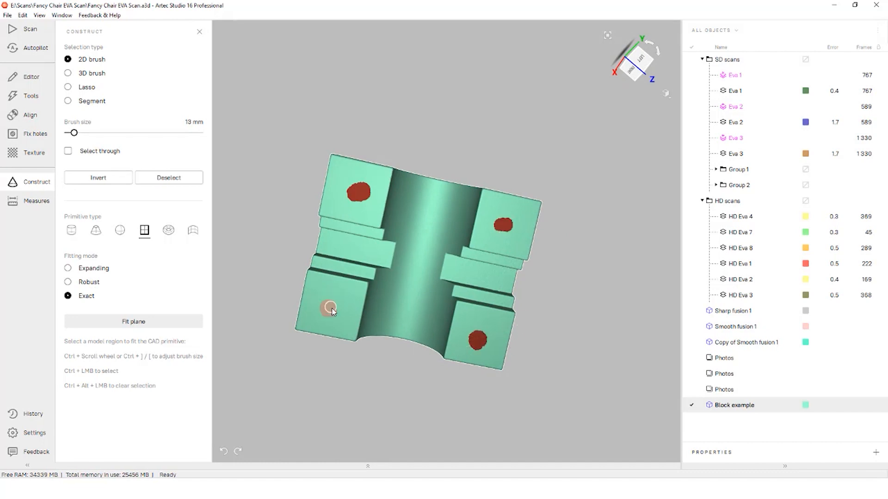
ctrl+click(331, 309)
click(155, 322)
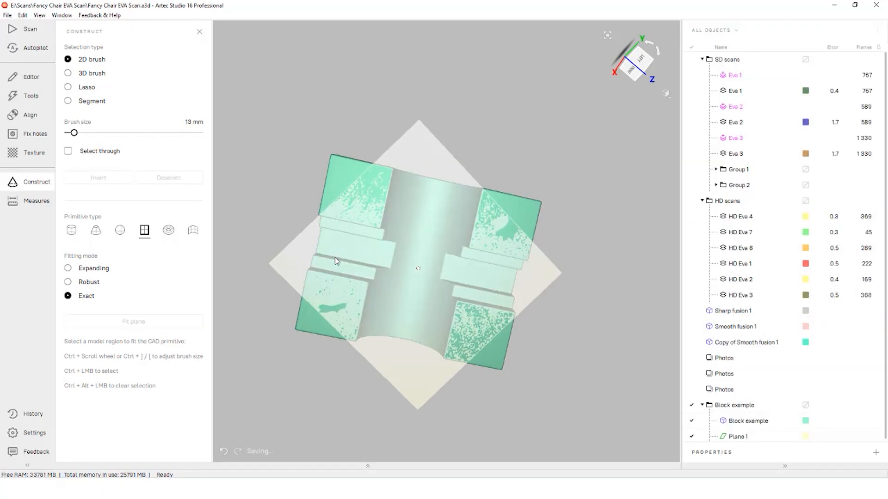
Step: Fit a plane in Expanding mode to the block's large drilled face from three brushed areas around the hole ring
drag(336, 263, 362, 365)
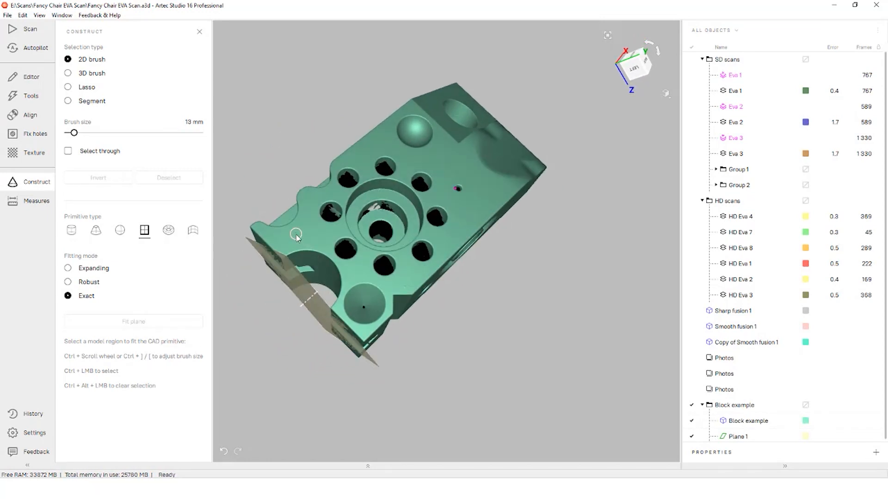
ctrl+drag(296, 235, 326, 237)
ctrl+drag(379, 140, 409, 157)
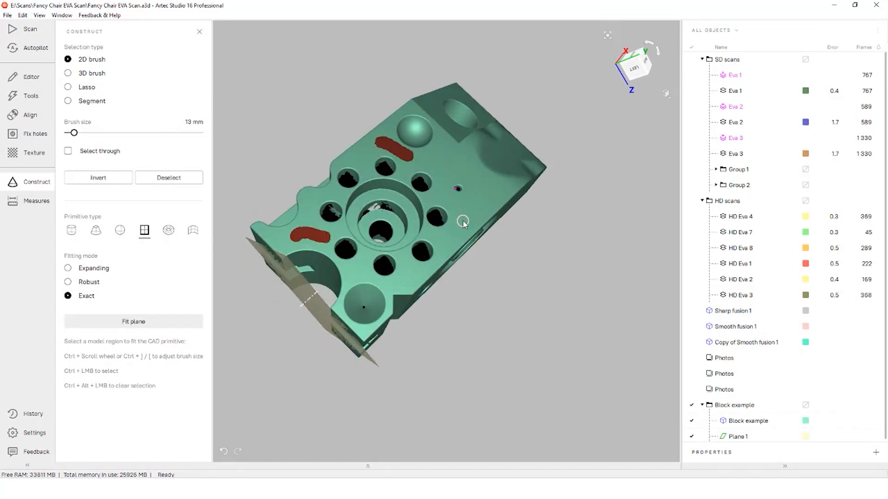
ctrl+drag(463, 222, 452, 203)
click(81, 270)
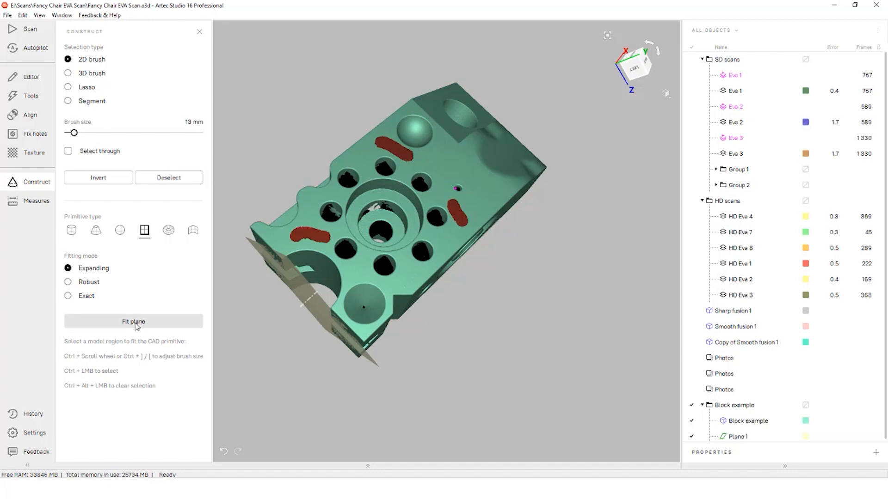
click(137, 322)
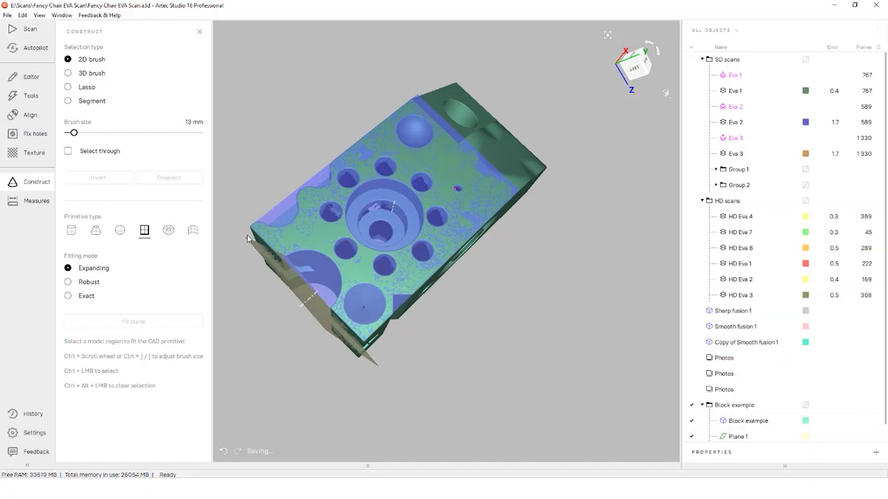
Step: Constrain the plane on the drilled face perpendicular to Plane 1 and refit the primitives
drag(416, 320, 428, 210)
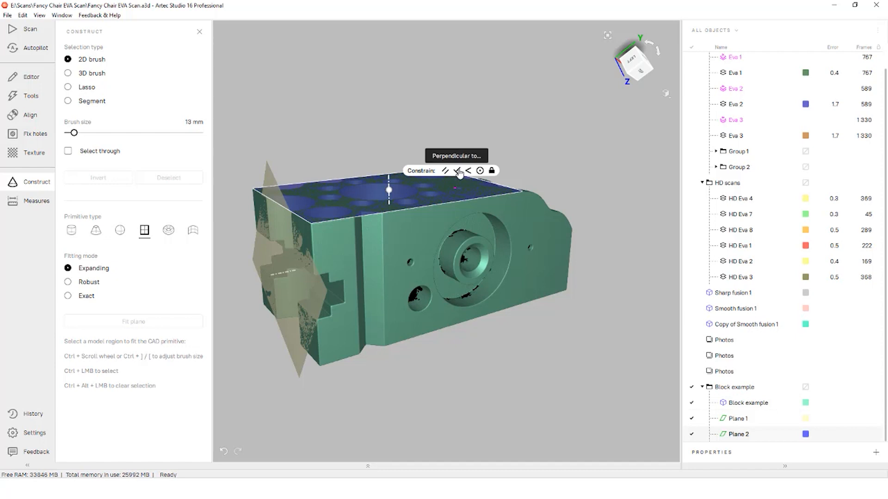
click(445, 172)
click(282, 276)
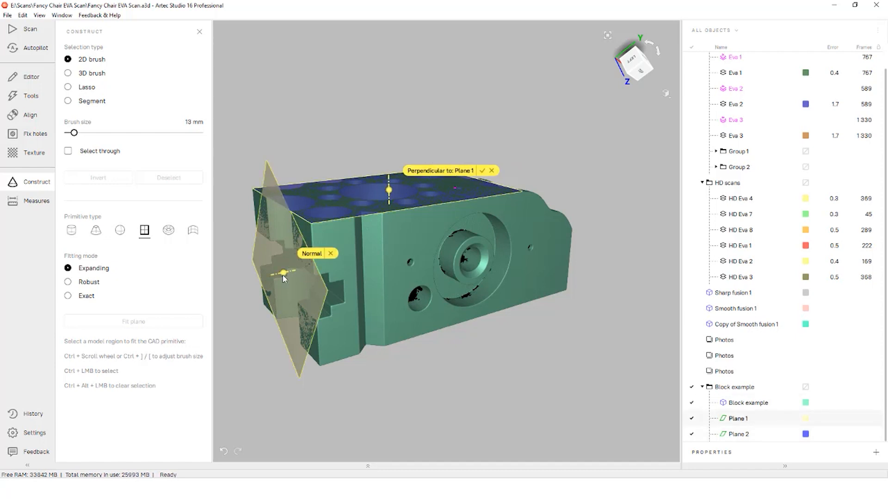
click(482, 171)
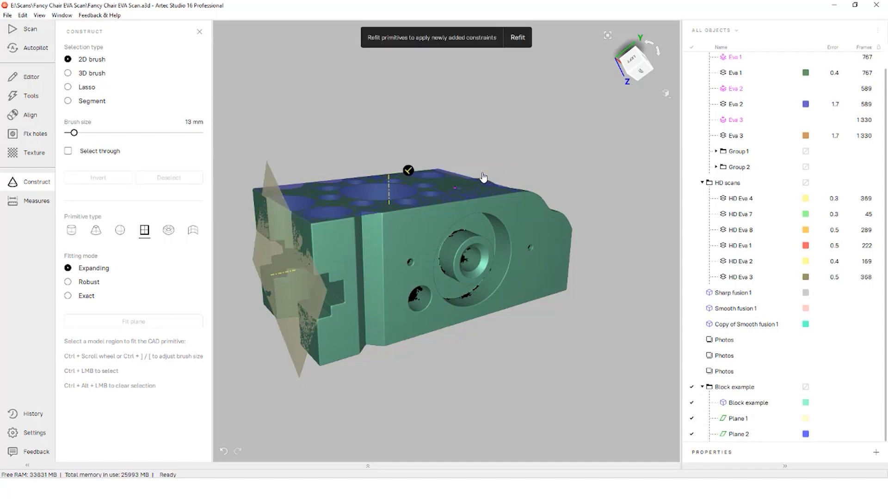
click(518, 36)
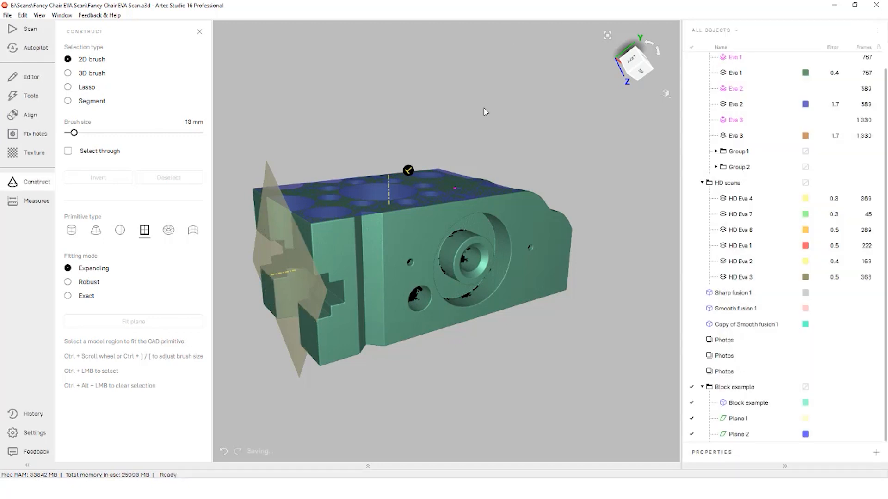
Step: Hide Plane 2 in the Block example group
drag(398, 262, 404, 337)
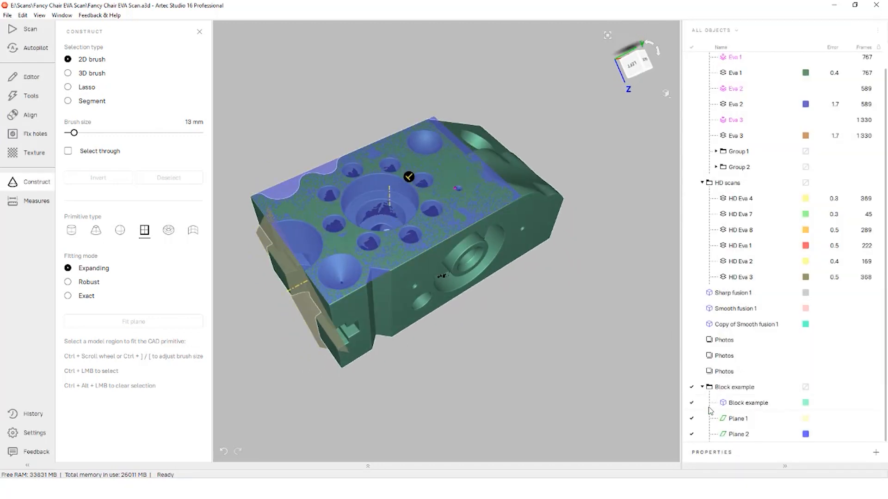
click(691, 434)
click(692, 419)
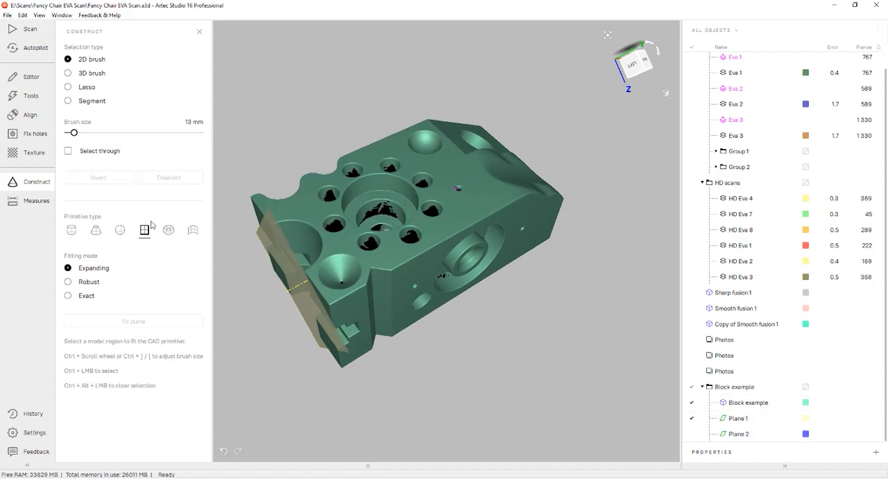
Step: Fit a cylinder in Robust mode with smart height evaluation to the brushed upper wall of the block's large central bore
click(72, 230)
scroll(387, 196, up, 5)
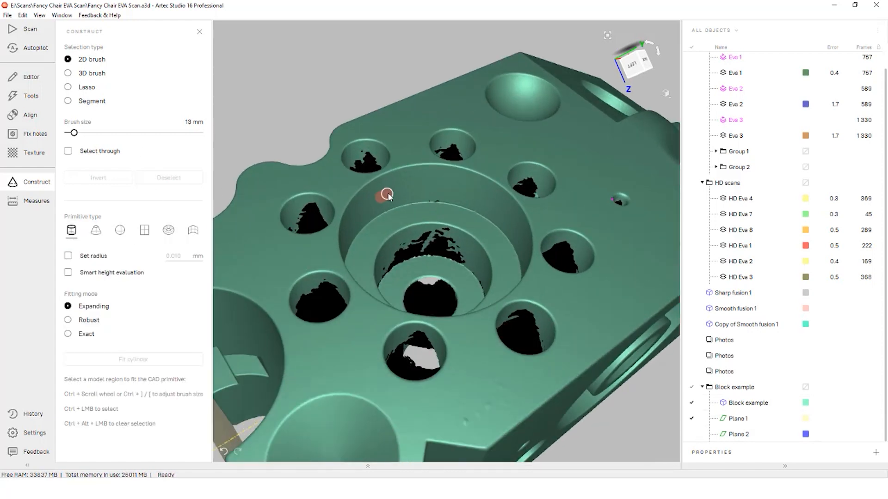
ctrl+drag(388, 195, 450, 186)
ctrl+drag(503, 209, 503, 210)
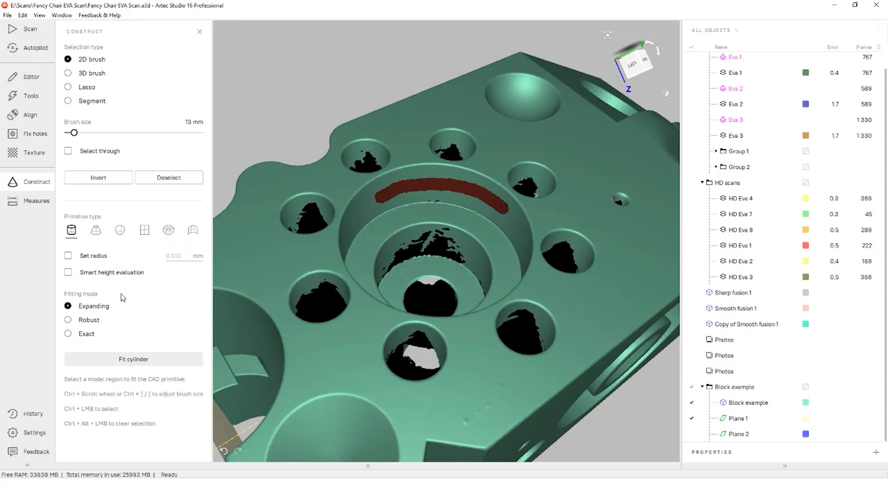
click(90, 321)
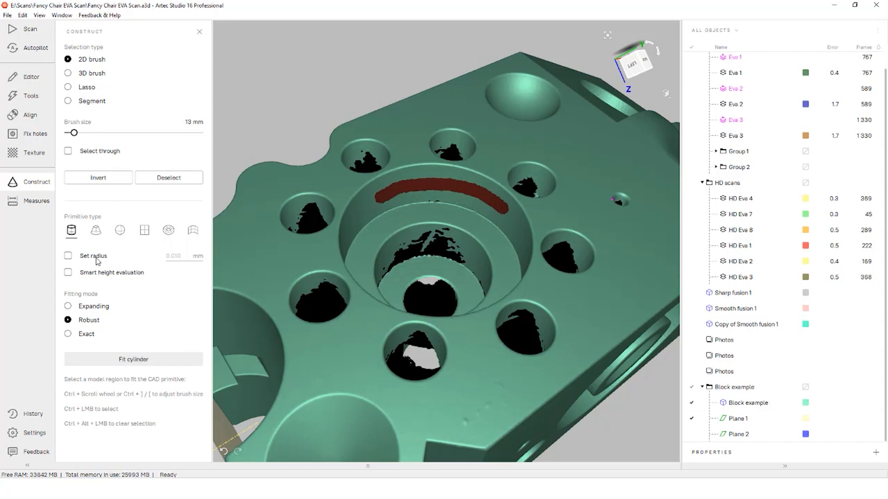
click(100, 273)
click(132, 359)
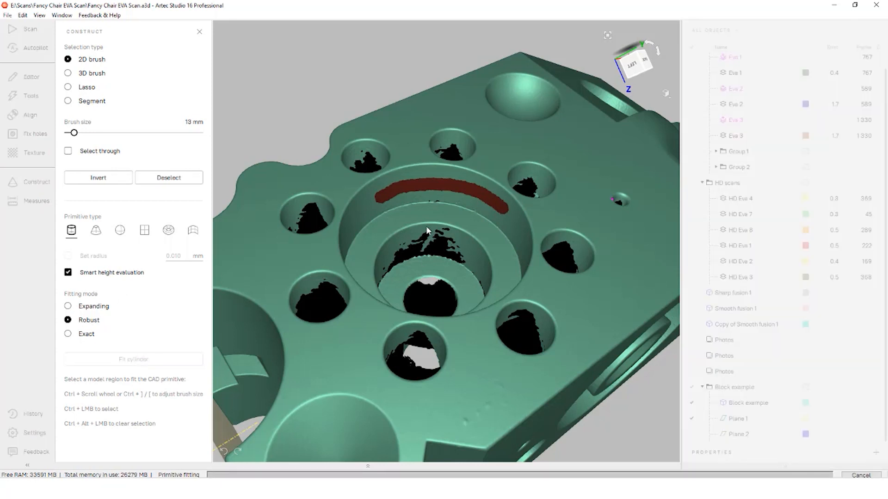
Step: Constrain the axis of the fitted bore cylinder parallel to the normal of Plane 2
drag(435, 263, 430, 235)
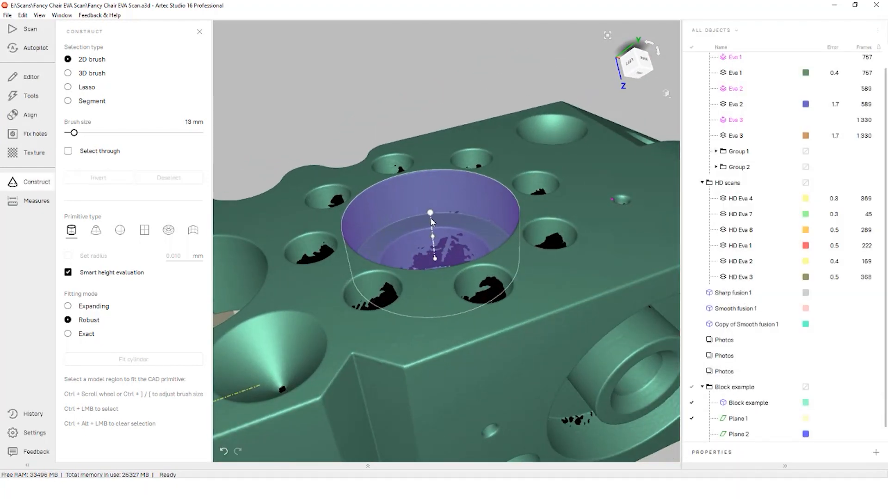
click(430, 213)
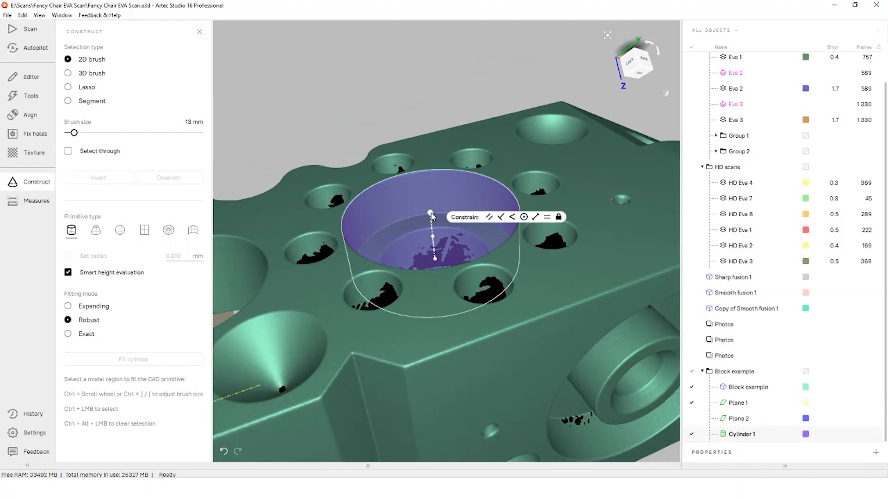
click(500, 218)
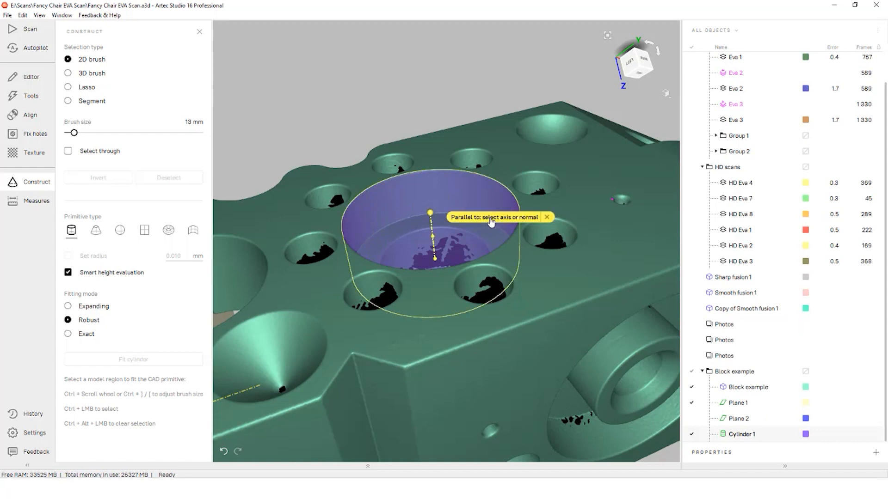
click(740, 420)
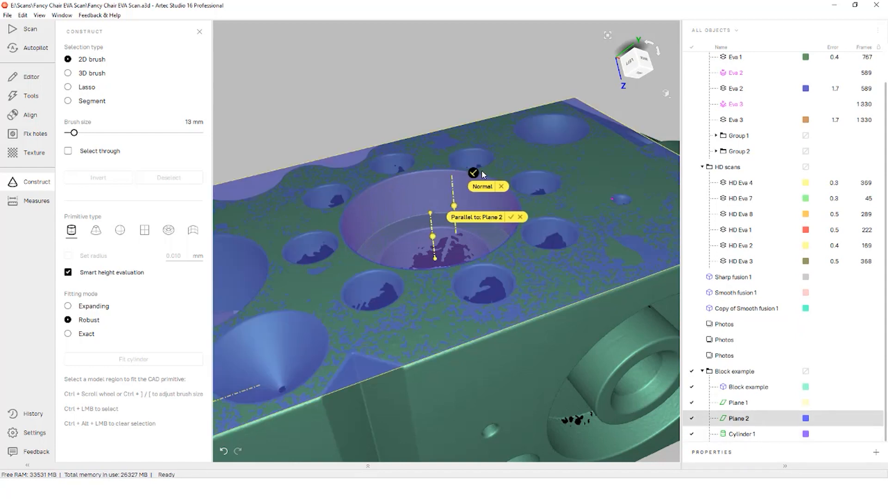
click(511, 217)
click(517, 37)
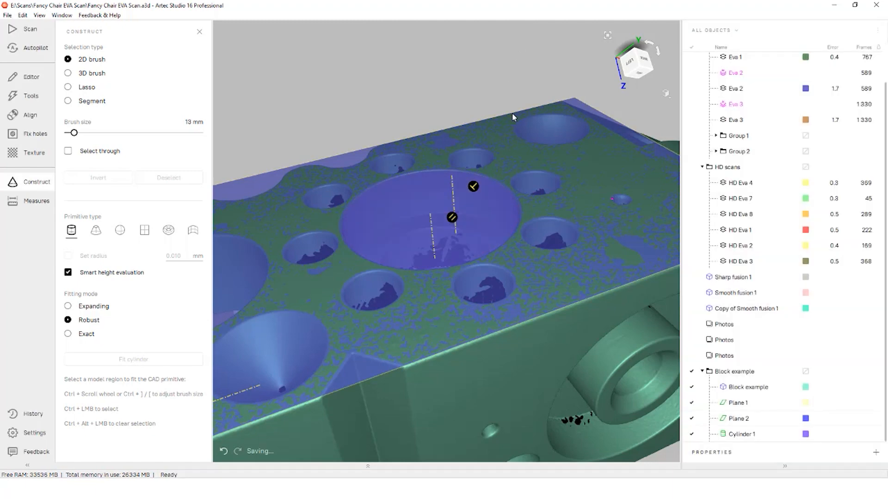
Step: Choose the freeform patch primitive and brush most of the block's sculpted side face, leaving out the area around its hole
drag(485, 269, 416, 313)
middle_drag(491, 262, 453, 284)
scroll(453, 278, up, 3)
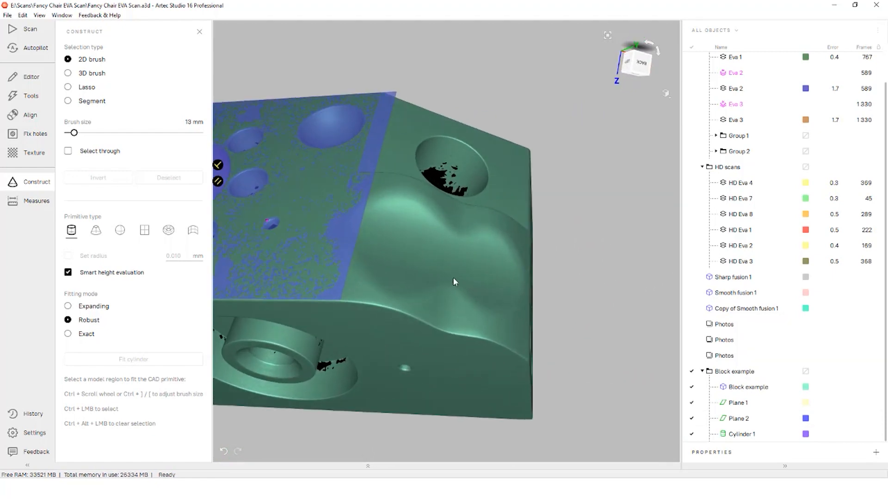
click(193, 231)
drag(462, 258, 379, 201)
ctrl+scroll(361, 272, up, 5)
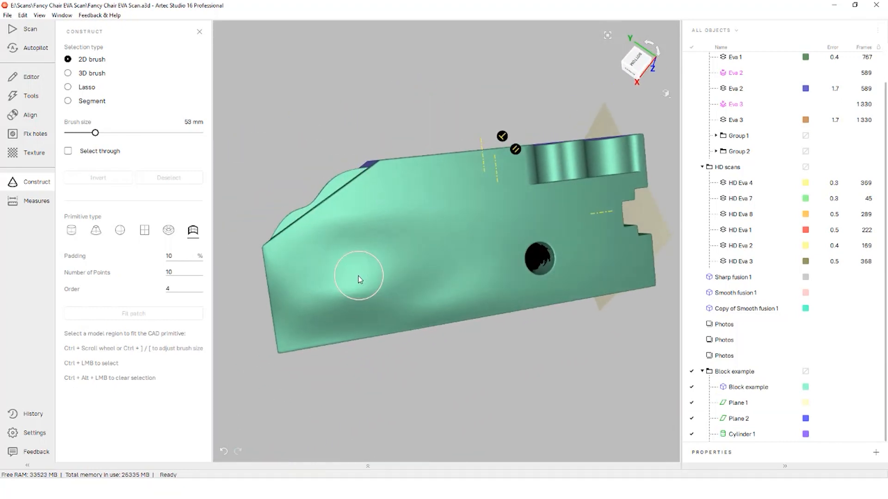
mouse_move(359, 276)
ctrl+mouse_down()
mouse_move(342, 278)
mouse_move(351, 296)
mouse_move(446, 267)
mouse_move(432, 206)
mouse_move(491, 216)
ctrl+mouse_up()
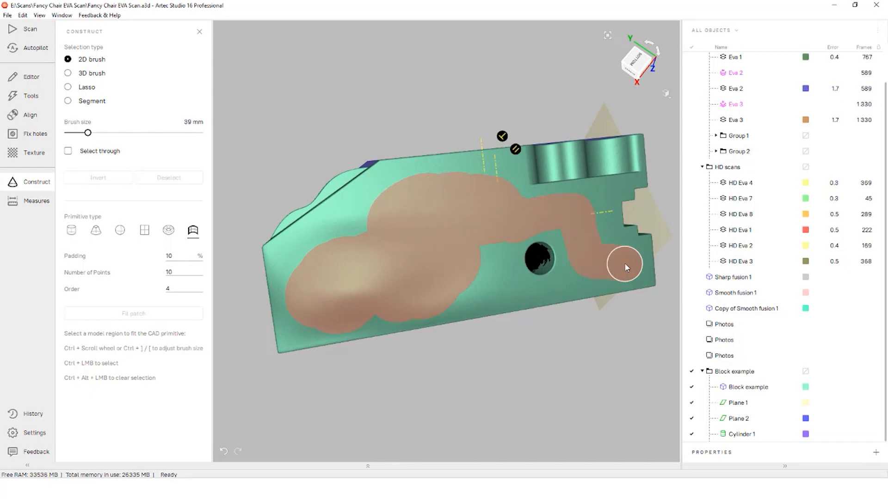
mouse_move(624, 263)
ctrl+mouse_down()
mouse_move(463, 268)
mouse_move(394, 284)
mouse_move(339, 223)
mouse_move(301, 242)
mouse_move(317, 284)
ctrl+mouse_up()
ctrl+scroll(569, 278, down, 2)
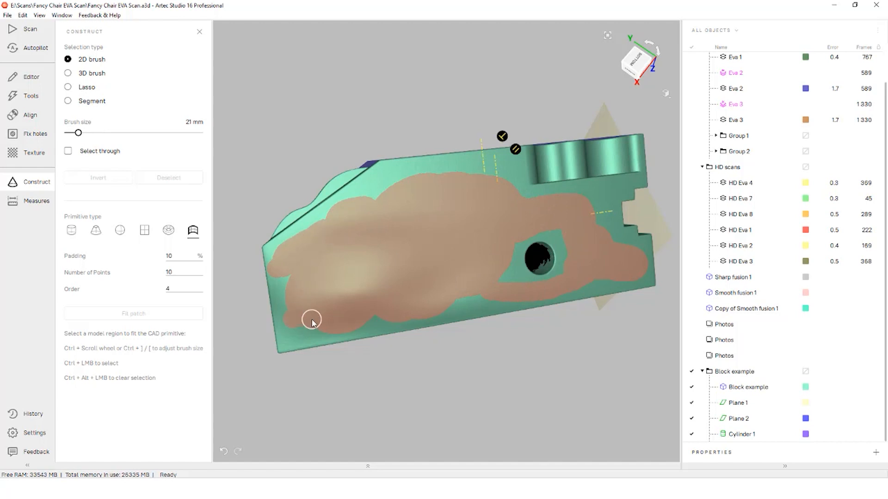
ctrl+drag(312, 321, 314, 318)
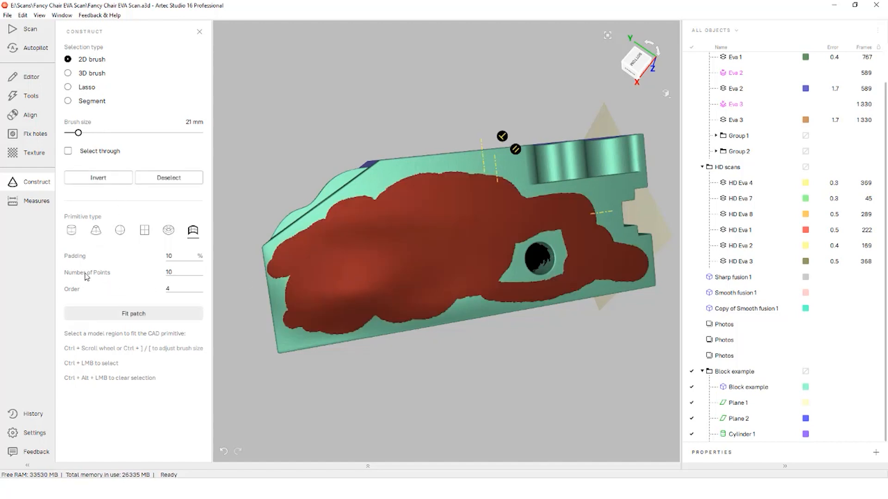
Step: Fit a patch to the brushed sculpted face with 5% padding, 20 points and order 5
click(180, 270)
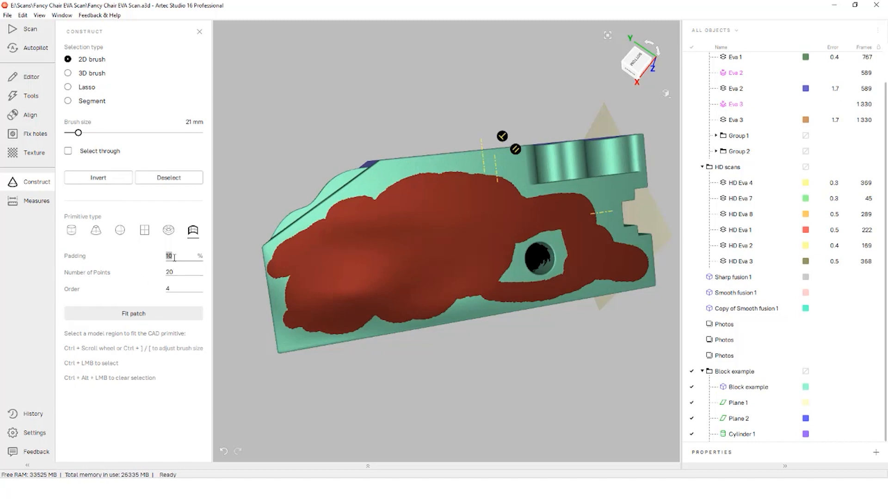
double_click(175, 287)
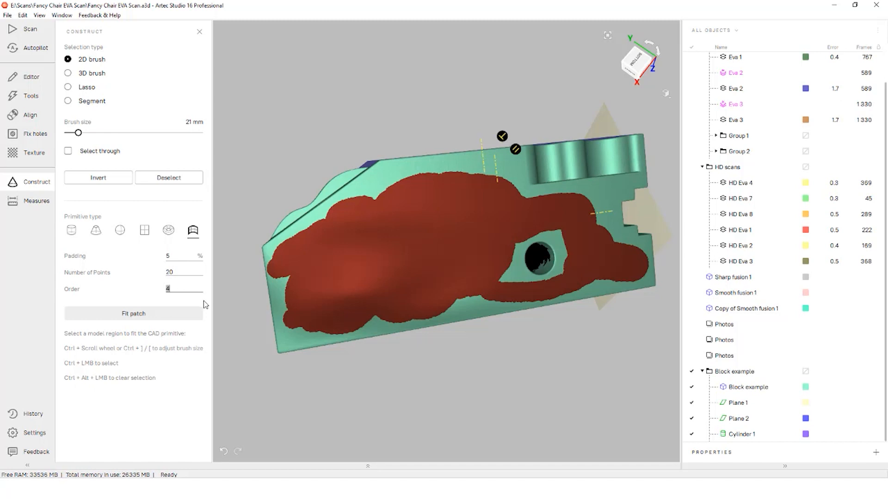
text(5)
click(159, 318)
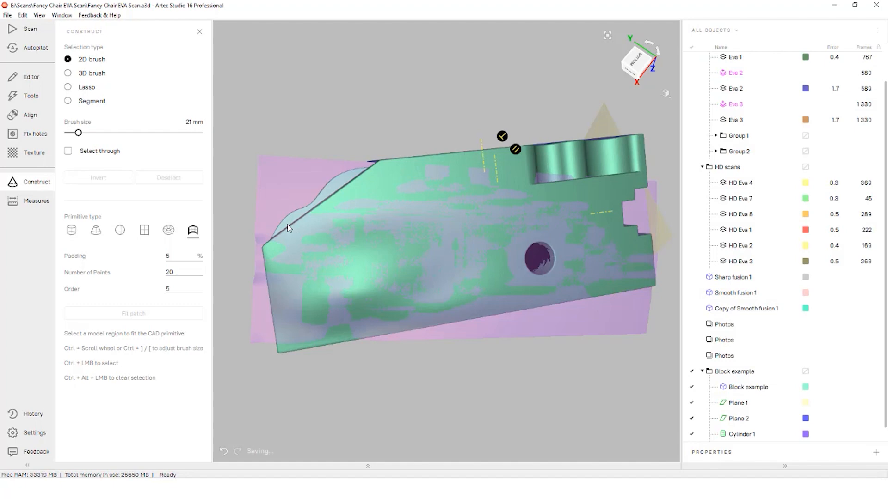
Step: Inspect the fitted patch against the sculpted face with the Block example mesh hidden and shown
drag(383, 232, 529, 303)
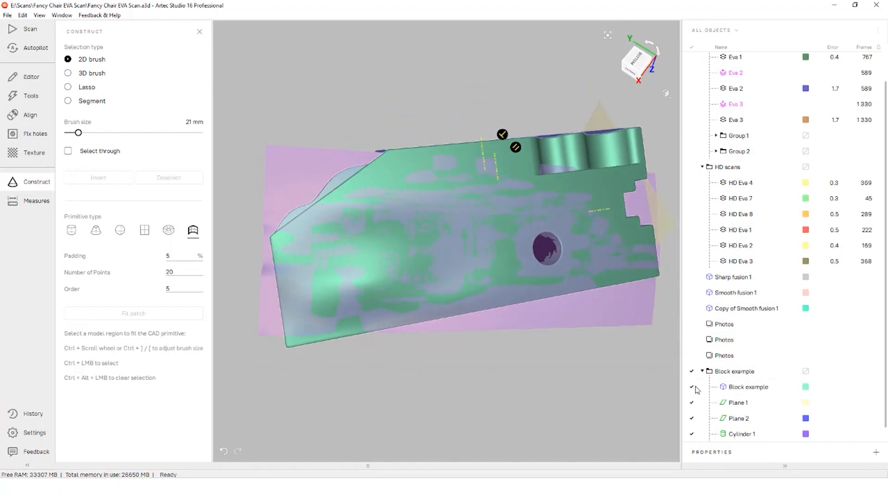
click(692, 387)
drag(432, 274, 664, 383)
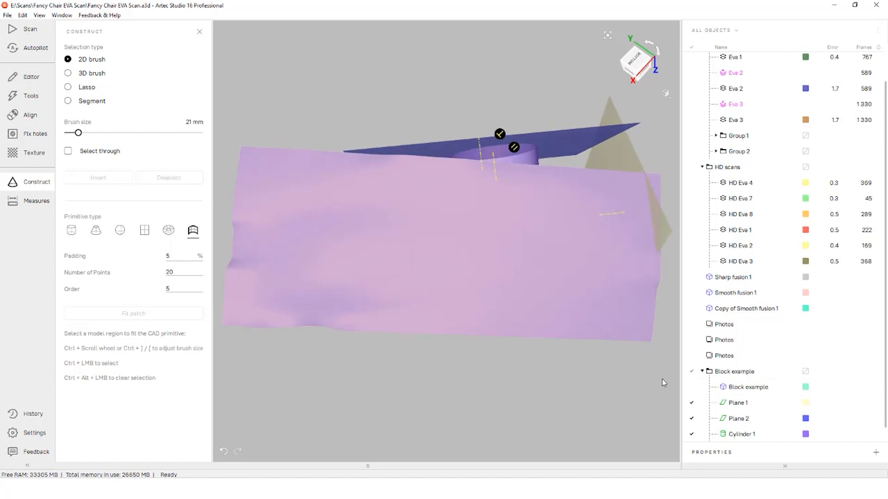
click(692, 387)
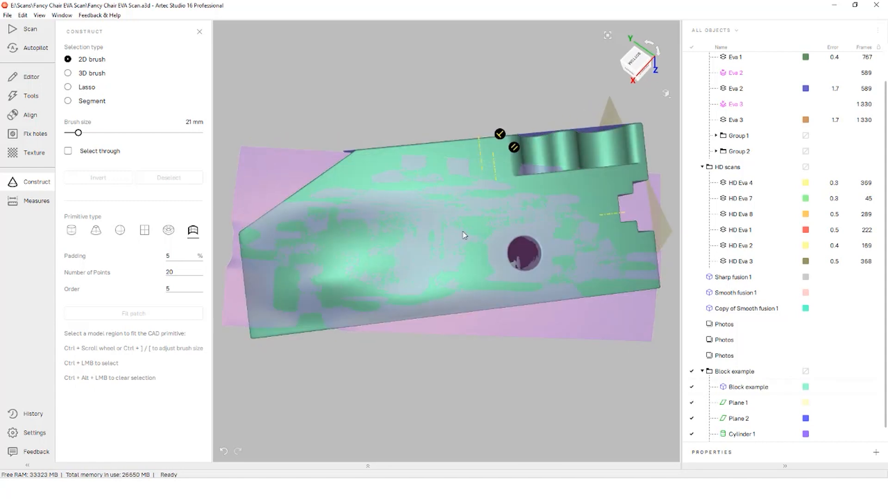
Step: Undo the patch fit and set the patch's number of points to 10 and padding to 10%
key(ctrl+z)
mouse_move(461, 229)
mouse_down()
mouse_move(440, 234)
mouse_move(451, 231)
mouse_up()
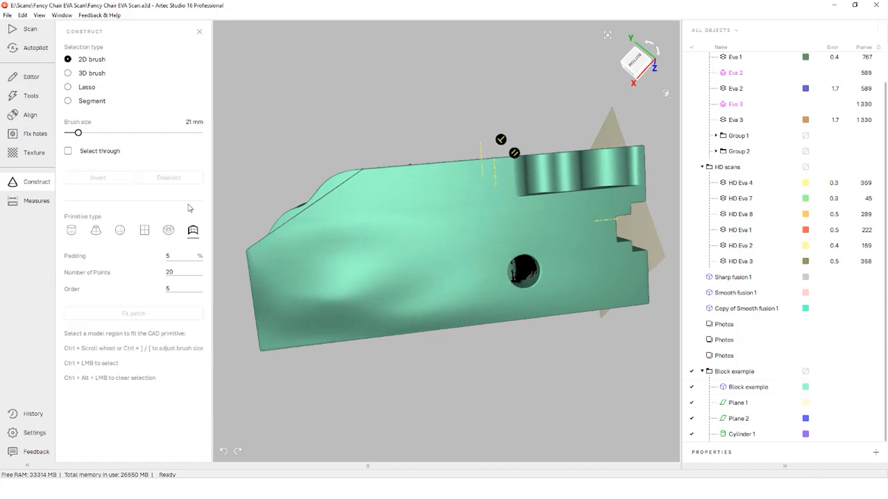
double_click(174, 270)
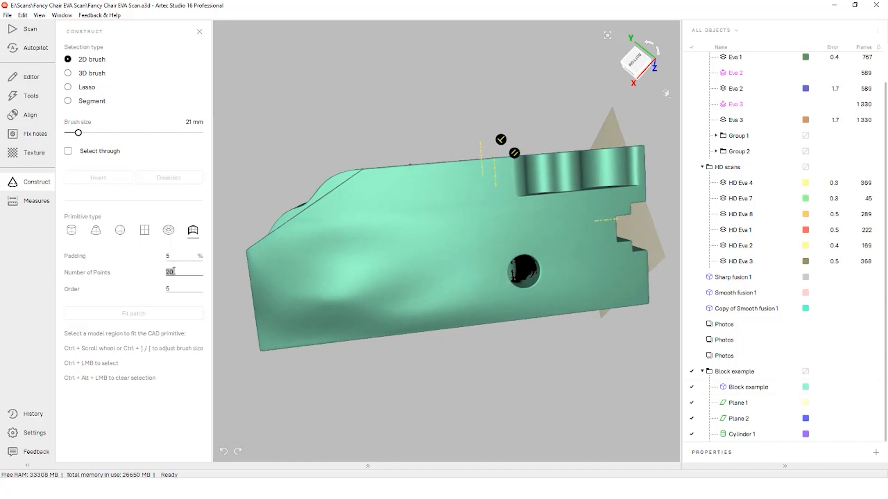
text(10)
double_click(182, 258)
text(10)
Step: Fit a new patch to the sculpted side face from a broad 2D brush selection that leaves out its hole
drag(294, 143, 290, 147)
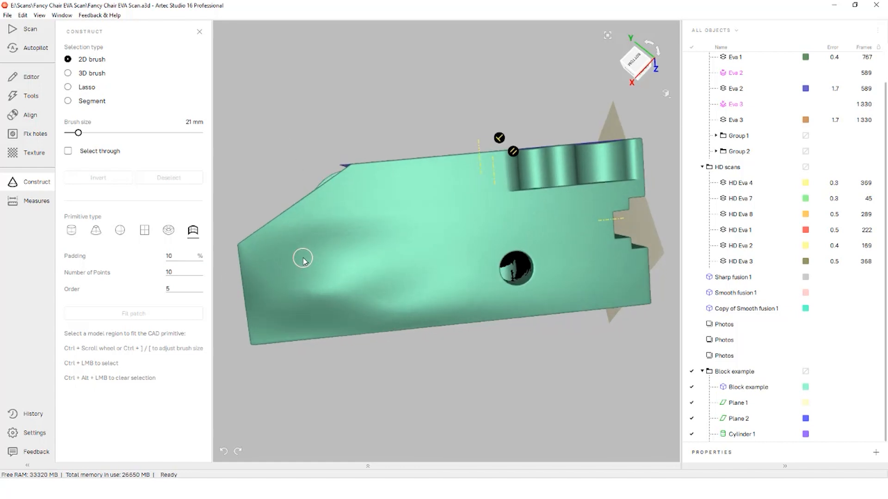
ctrl+scroll(299, 259, up, 6)
ctrl+scroll(298, 262, up, 1)
mouse_move(299, 262)
ctrl+mouse_down()
mouse_move(273, 262)
mouse_move(301, 311)
mouse_move(440, 304)
ctrl+mouse_up()
mouse_move(476, 229)
ctrl+mouse_down()
mouse_move(604, 243)
mouse_move(618, 280)
mouse_move(589, 238)
mouse_move(556, 212)
mouse_move(418, 178)
mouse_move(369, 185)
mouse_move(301, 231)
mouse_move(378, 279)
mouse_move(434, 201)
mouse_move(437, 285)
ctrl+mouse_up()
ctrl+scroll(495, 301, down, 3)
ctrl+drag(486, 302, 579, 282)
mouse_move(407, 216)
mouse_down()
mouse_move(426, 260)
mouse_move(456, 238)
mouse_up()
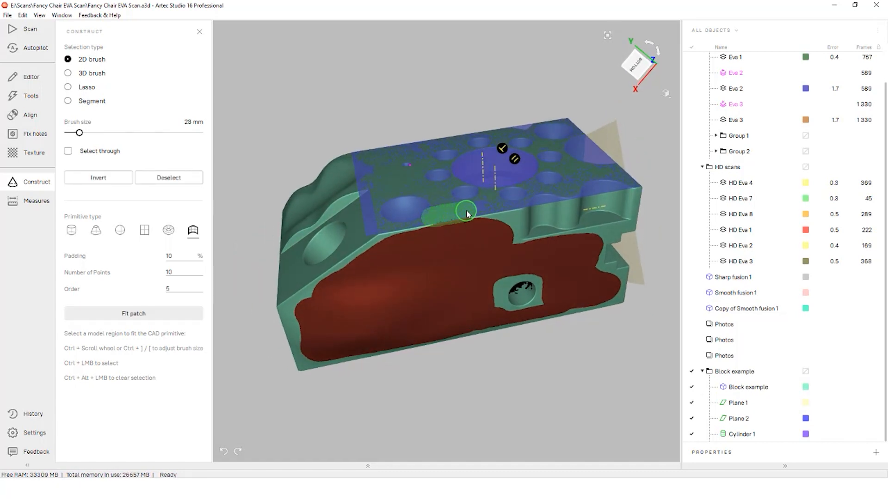
click(134, 314)
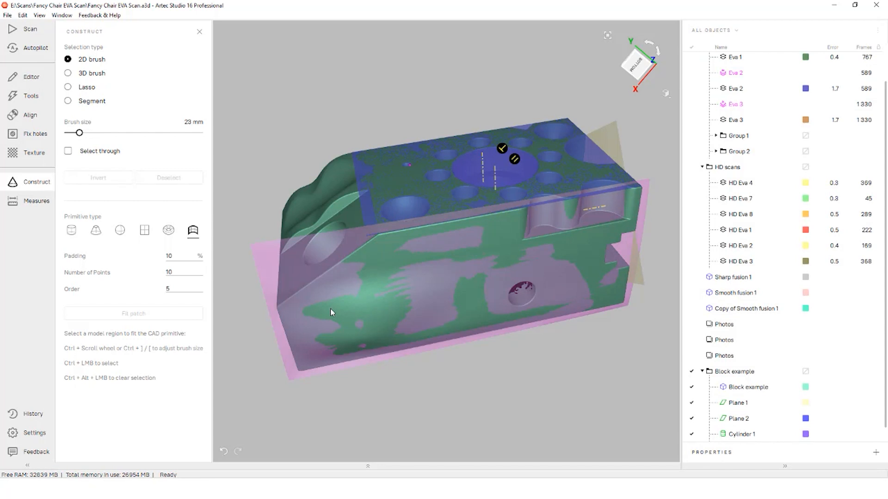
Step: Check the new patch's surface with the Block example mesh hidden and shown
drag(330, 308, 498, 278)
click(691, 387)
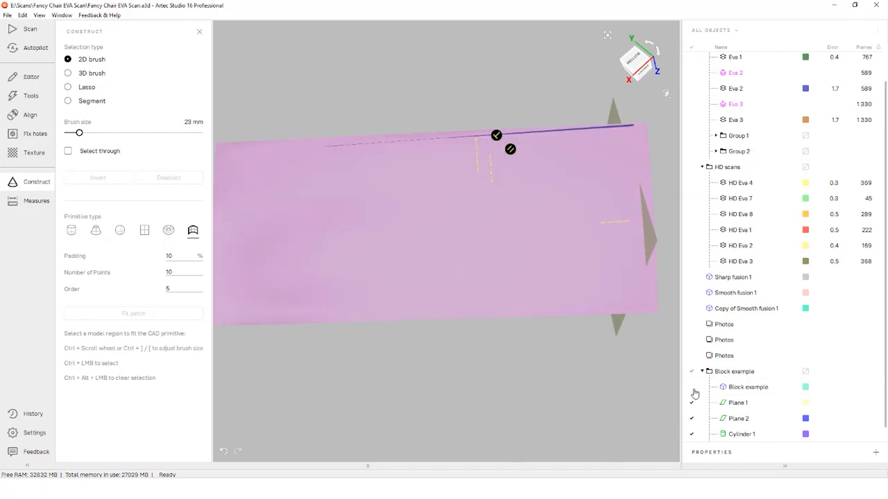
drag(555, 332, 531, 359)
click(692, 387)
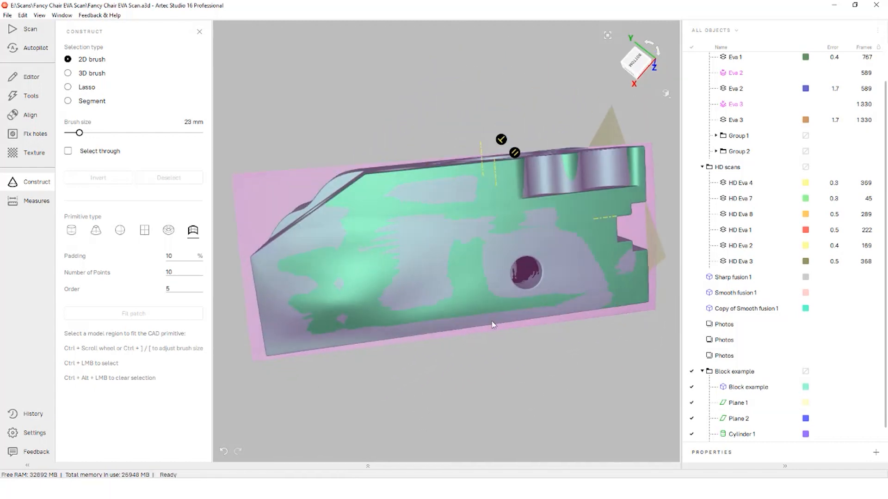
drag(492, 324, 557, 296)
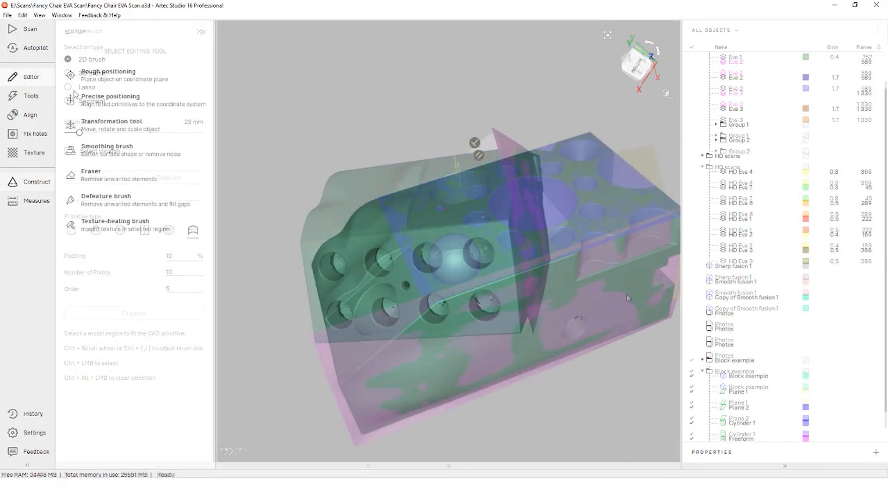
Step: Align Plane 2 on the drilled face with the XOY plane using precise positioning
click(72, 97)
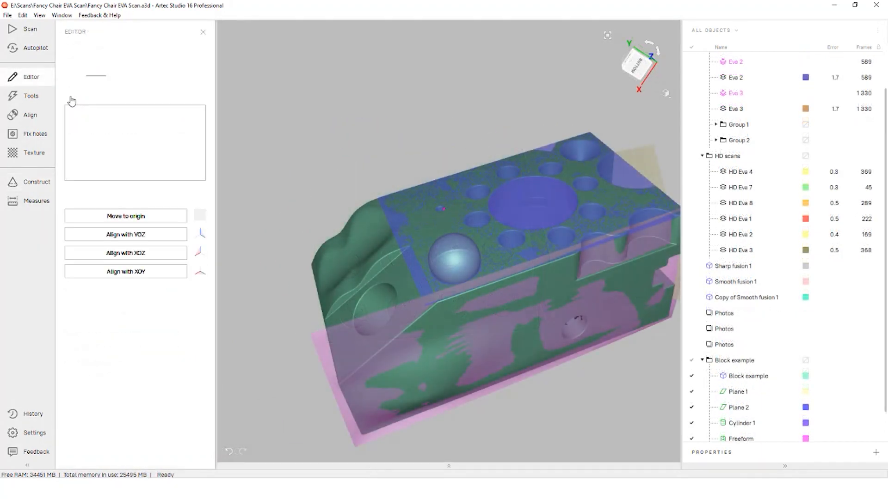
mouse_move(285, 258)
mouse_down()
mouse_move(313, 199)
mouse_move(290, 261)
mouse_up()
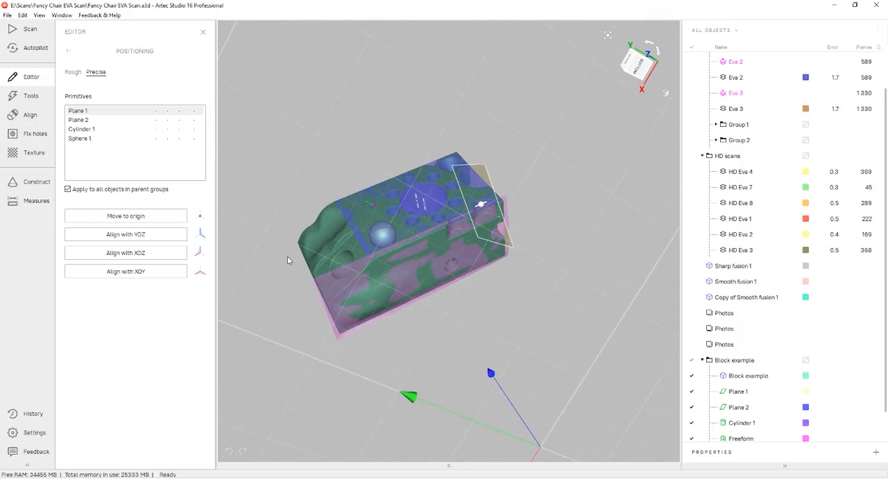
click(349, 213)
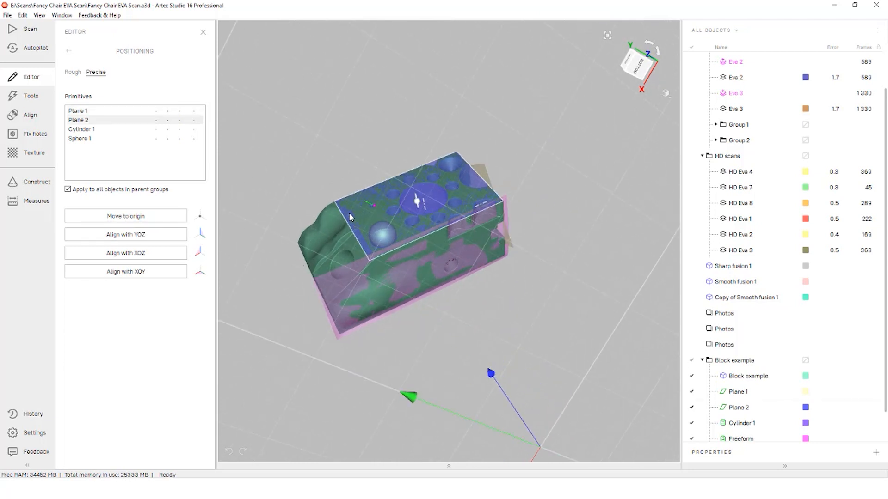
click(143, 271)
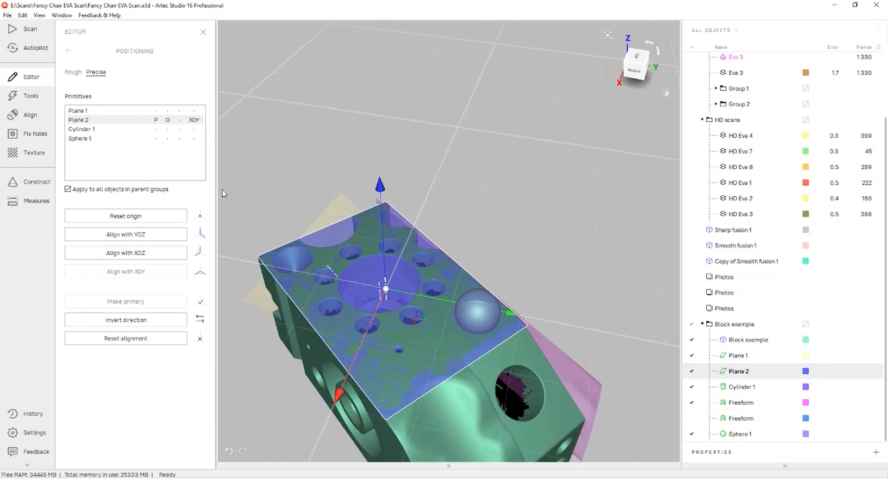
Step: Move Cylinder 1 to the origin and align Plane 1 with the XOZ plane
click(85, 130)
click(117, 217)
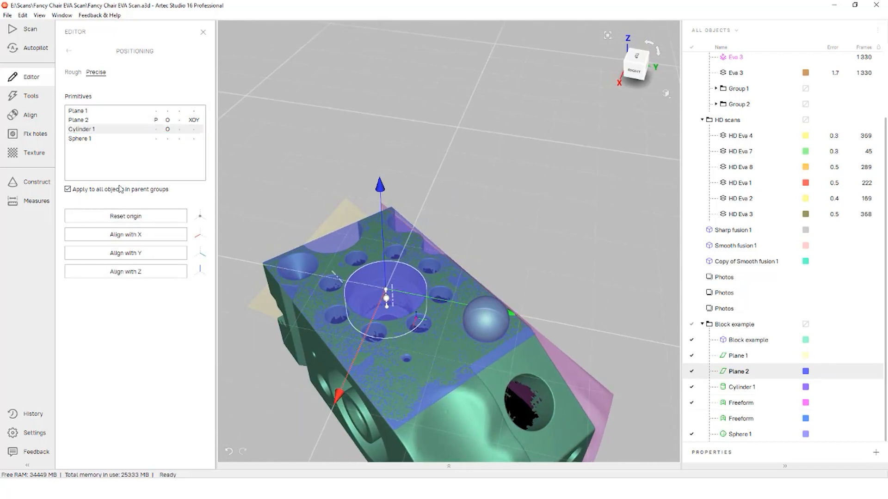
click(87, 112)
click(125, 253)
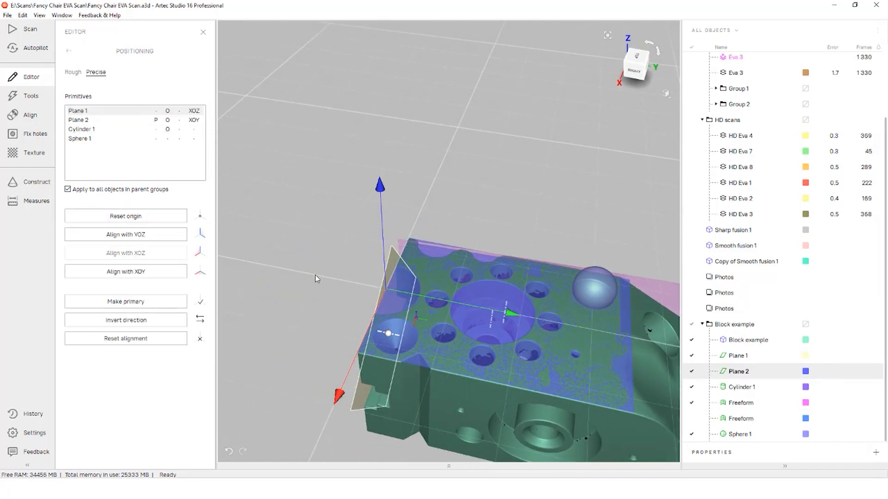
drag(325, 232, 364, 311)
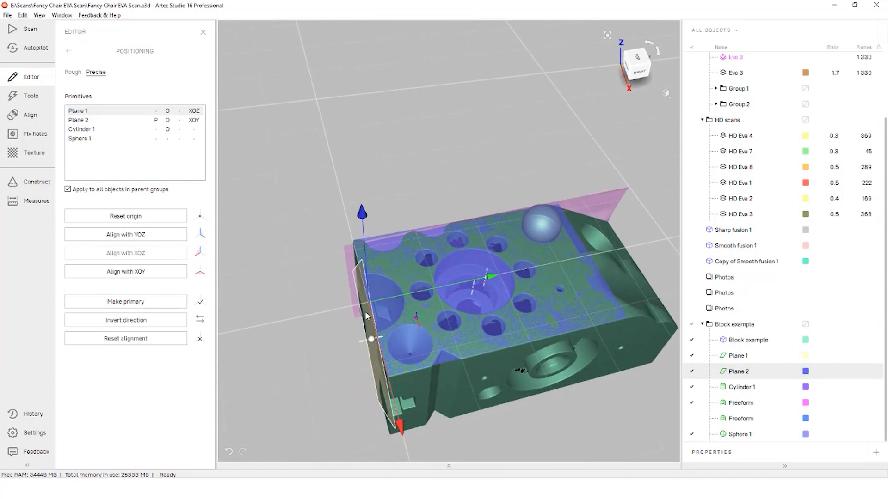
click(84, 130)
click(94, 114)
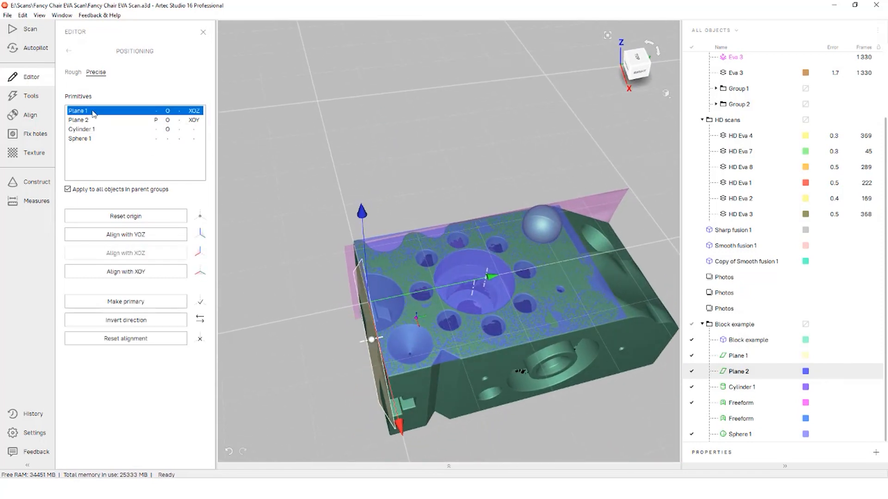
click(79, 120)
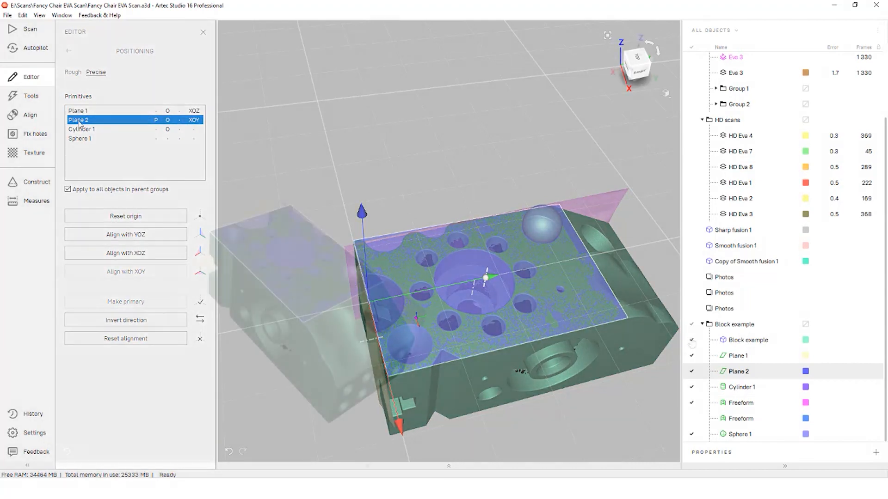
click(8, 15)
mouse_move(95, 84)
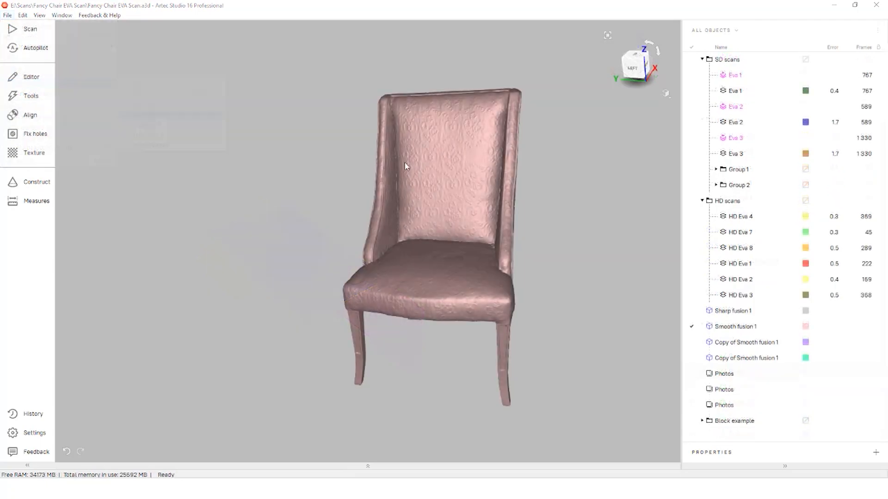
Step: Measure the linear distance between the front and rear feet on one side of the chair
drag(416, 198, 380, 182)
click(41, 201)
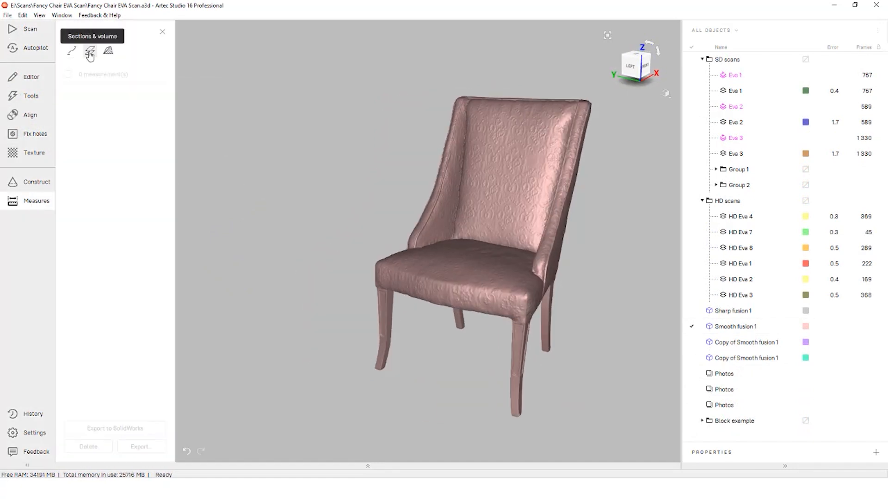
click(71, 50)
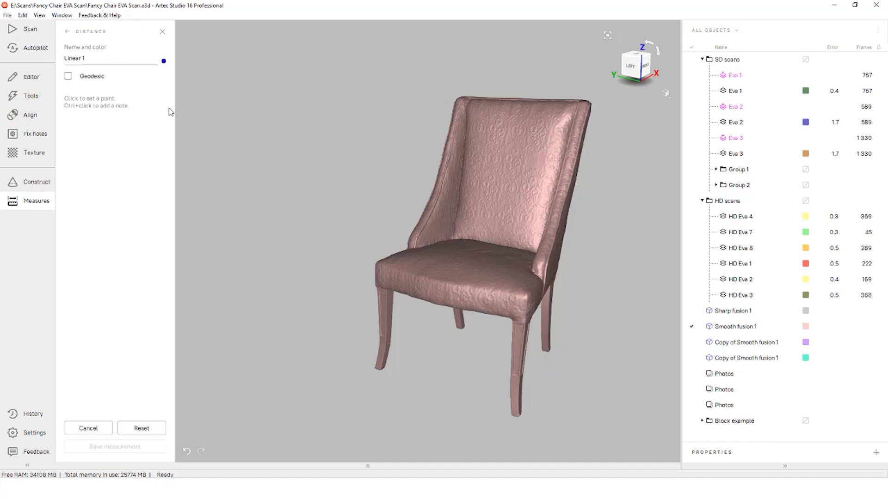
drag(527, 328, 398, 291)
click(313, 352)
click(473, 355)
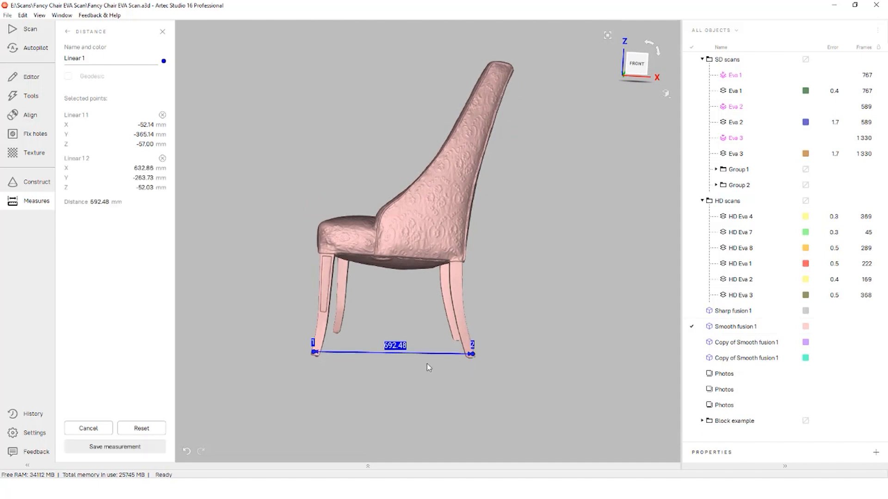
Step: Pick the other rear foot as a further point and save the linear measurement
drag(441, 341, 458, 330)
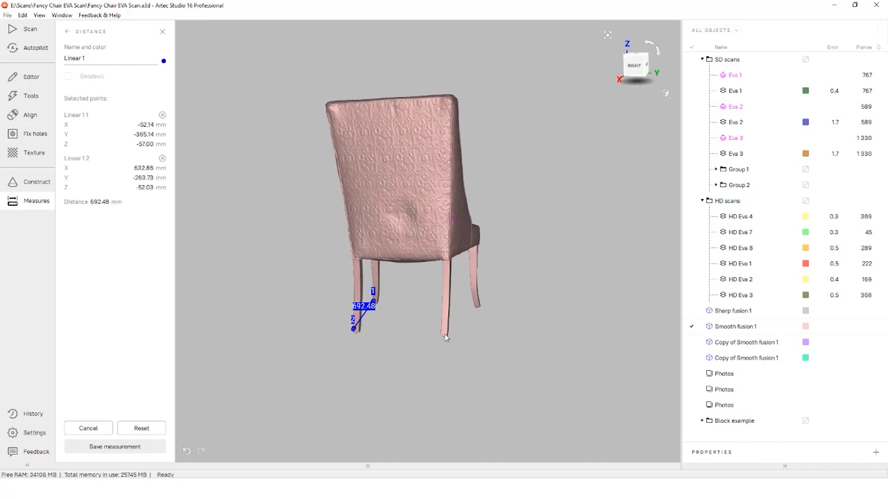
click(446, 338)
drag(486, 241, 615, 280)
click(131, 447)
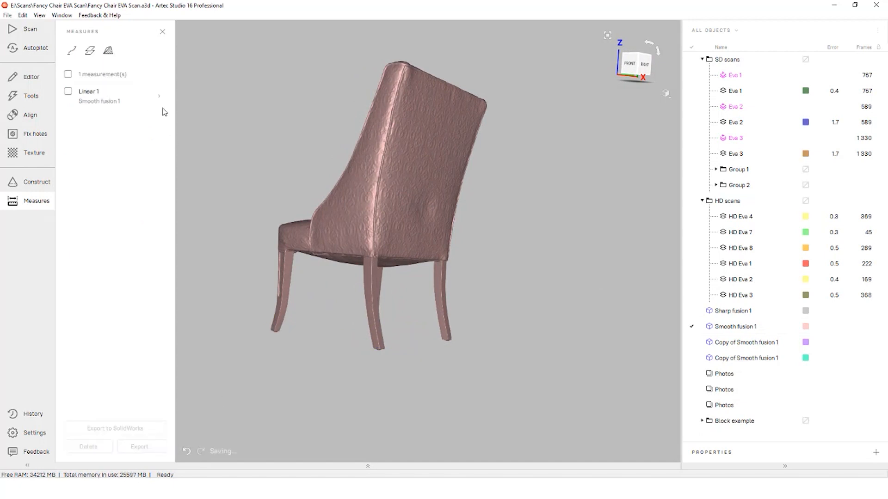
Step: Start a geodesic distance measurement on Smooth fusion 1 from the foot of a rear leg, accepting the time-consuming calculation
click(67, 93)
click(67, 93)
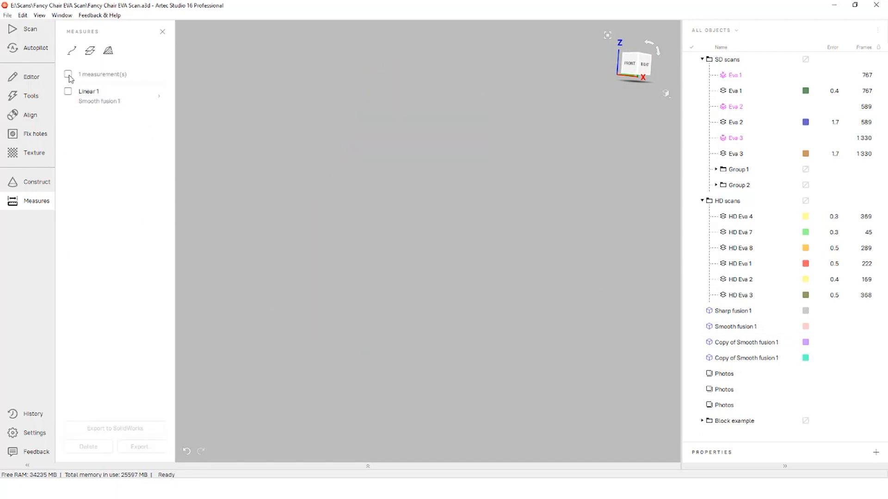
click(78, 51)
click(68, 76)
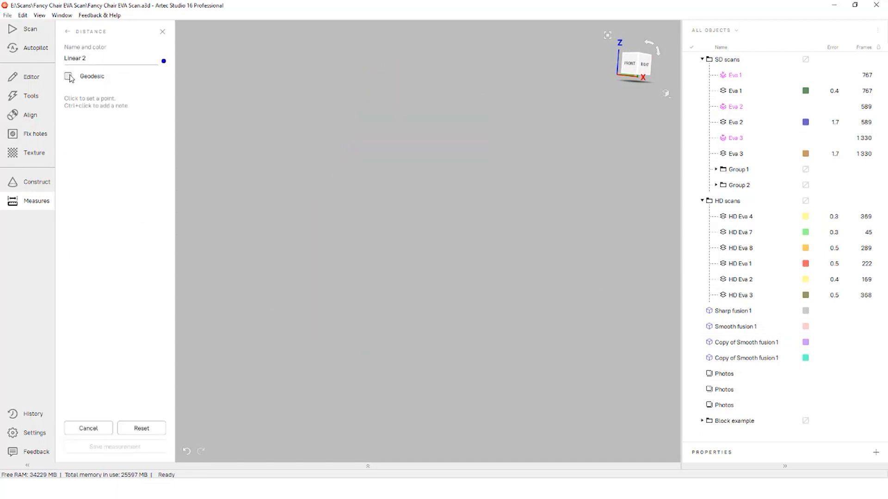
click(692, 327)
scroll(444, 263, up, 3)
drag(444, 262, 424, 299)
click(350, 265)
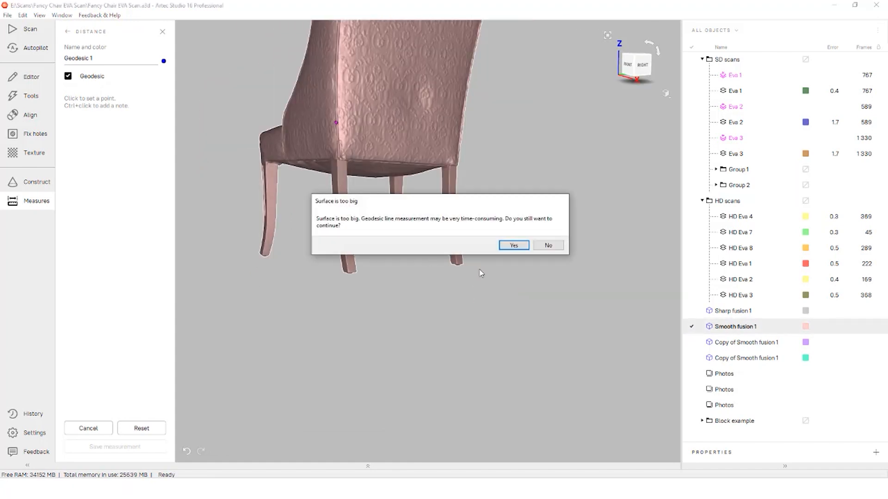
click(514, 246)
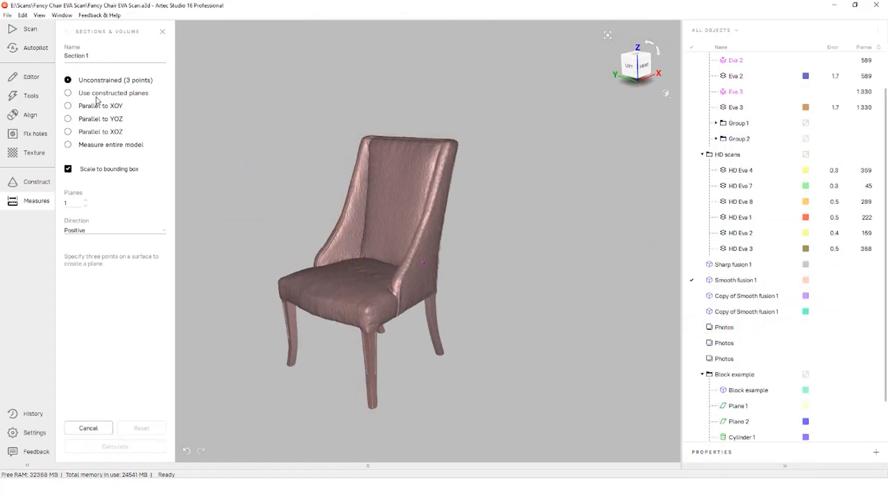
Step: Place a section plane parallel to XOY on the underside of the seat and move it about 100 mm down
click(94, 106)
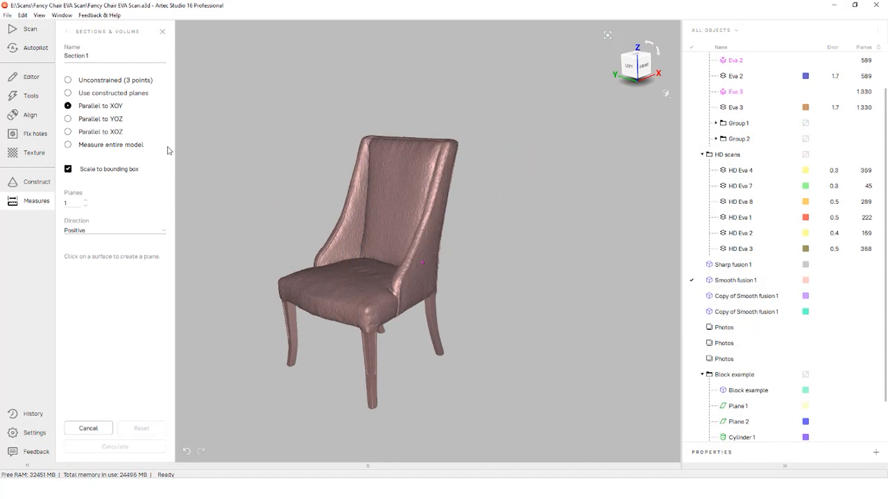
drag(208, 144, 356, 135)
scroll(363, 301, up, 3)
click(345, 307)
drag(300, 323, 301, 393)
drag(327, 262, 334, 294)
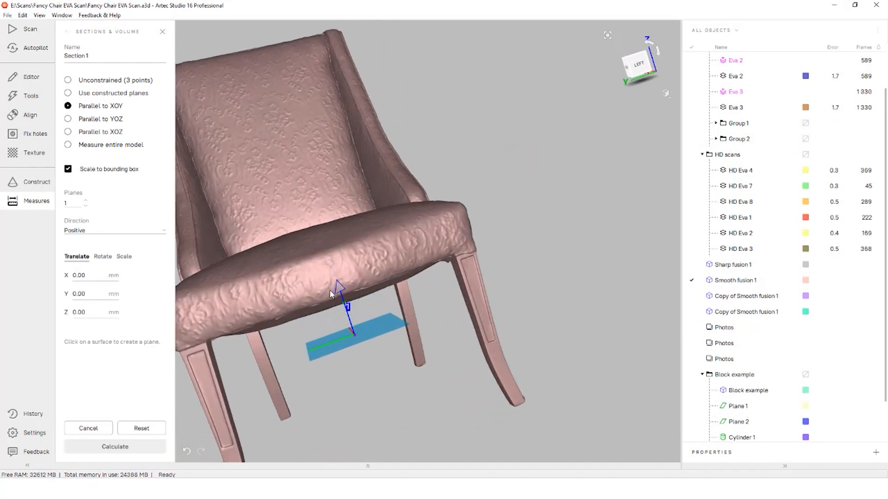
drag(444, 277, 509, 224)
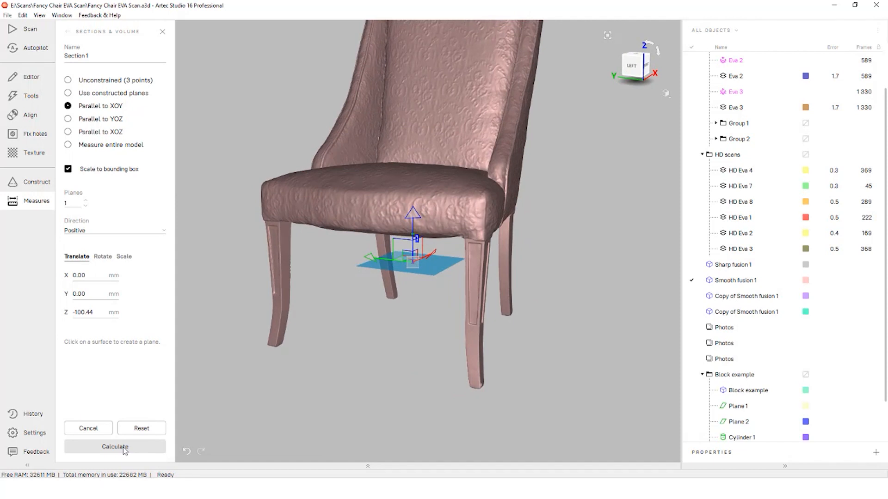
Step: Set the section to 4 planes, lower the plane toward the chair's feet and calculate the sections
click(86, 200)
click(86, 200)
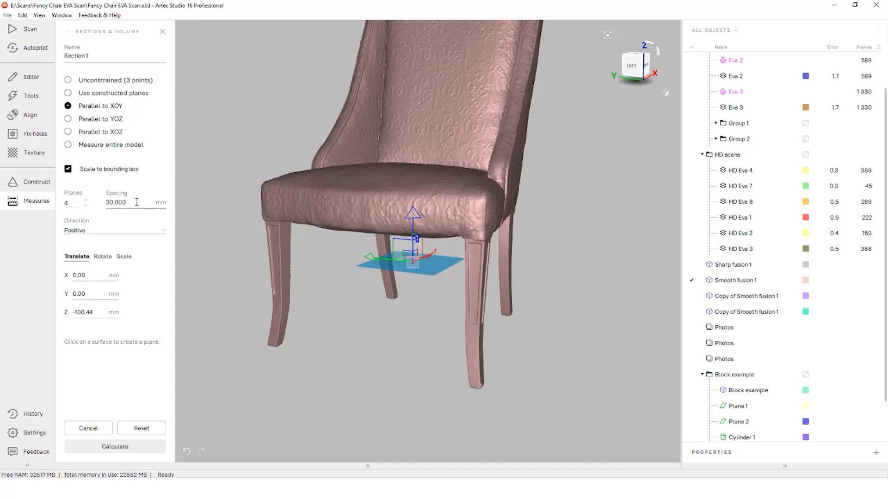
drag(386, 225, 409, 267)
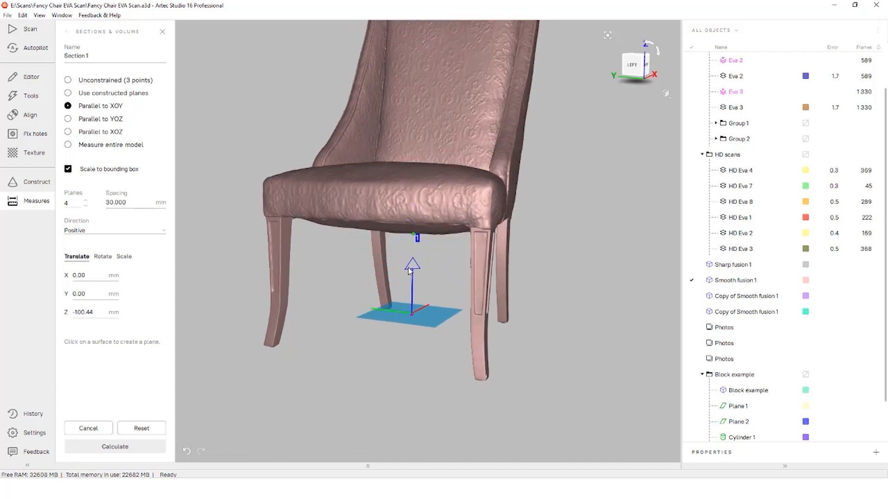
click(130, 447)
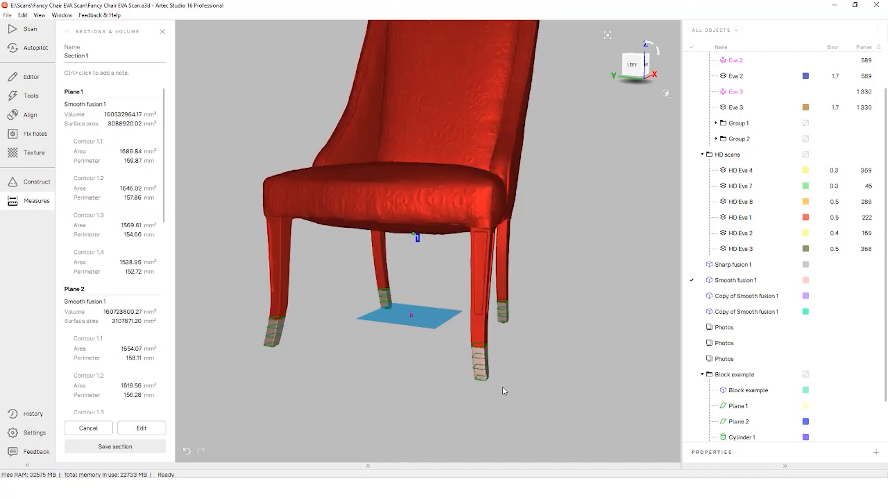
Step: Check the leg contours with Smooth fusion 1 hidden and shown, and save the section
drag(504, 391, 392, 350)
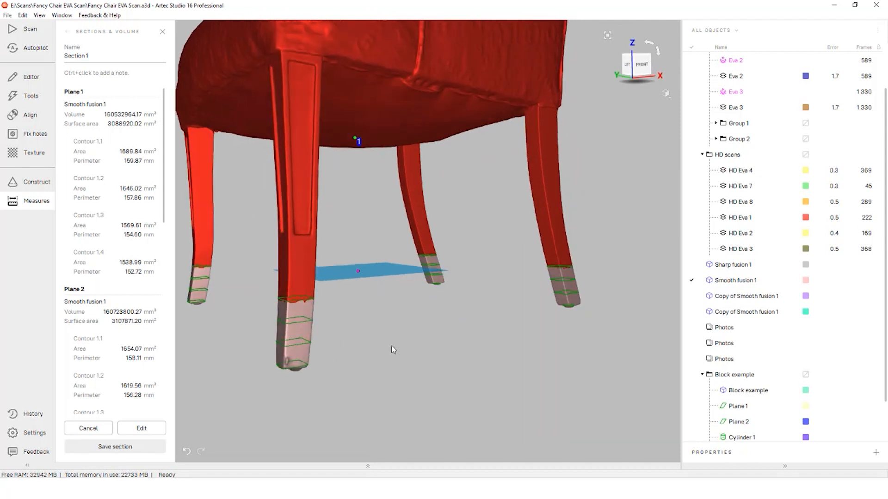
click(691, 281)
drag(463, 217, 483, 274)
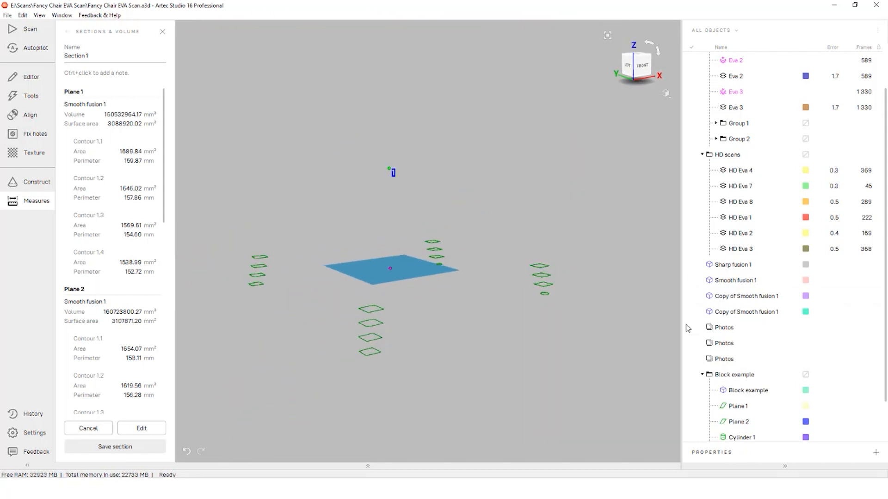
click(691, 280)
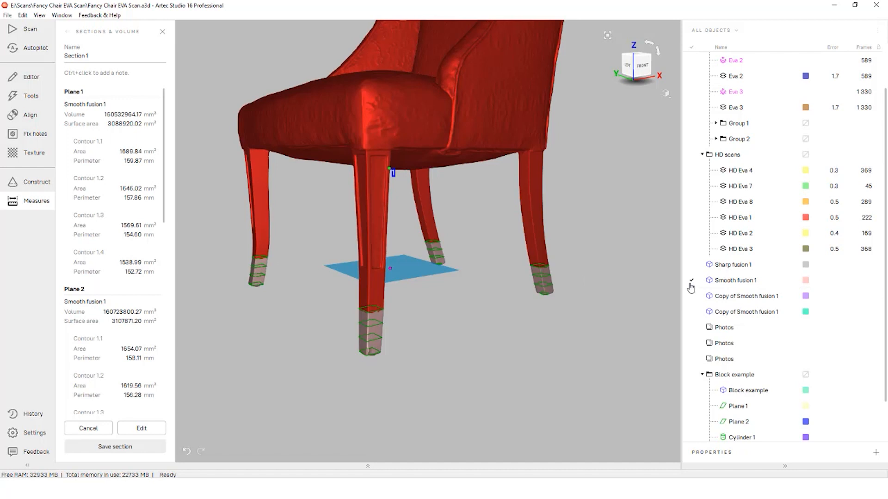
click(115, 447)
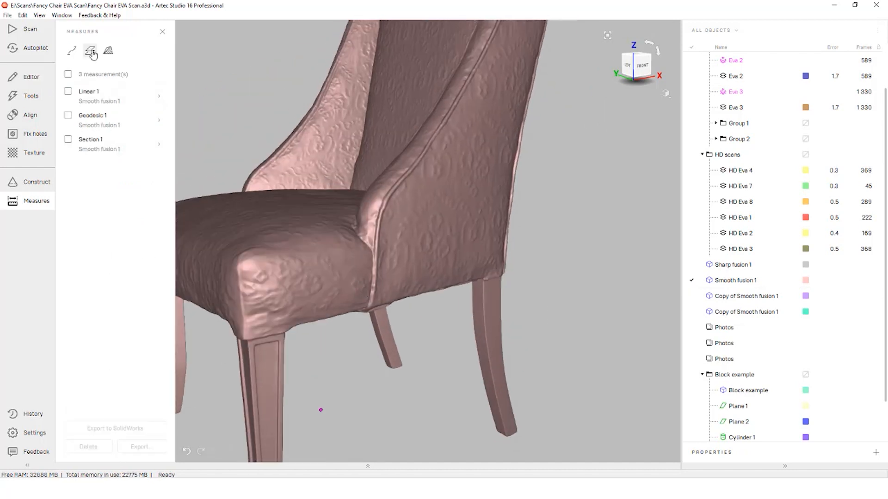
Step: Place a section plane parallel to XOZ on the chair's side, shift it about 21 mm inward and calculate four sections
click(92, 52)
click(419, 226)
click(79, 120)
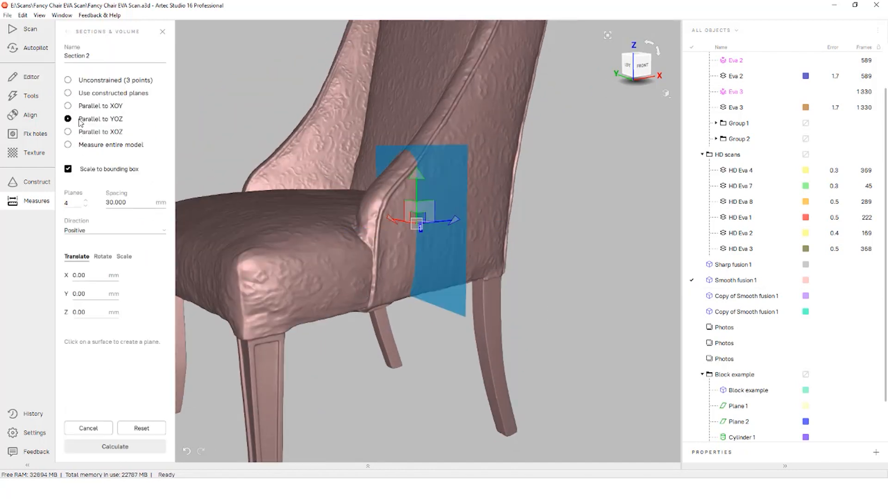
click(78, 133)
drag(367, 193, 452, 259)
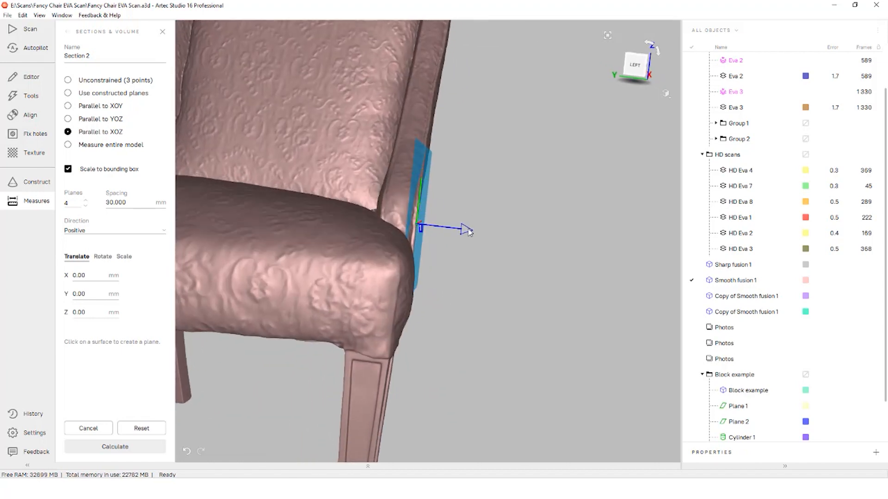
drag(453, 228, 451, 228)
drag(481, 172, 315, 167)
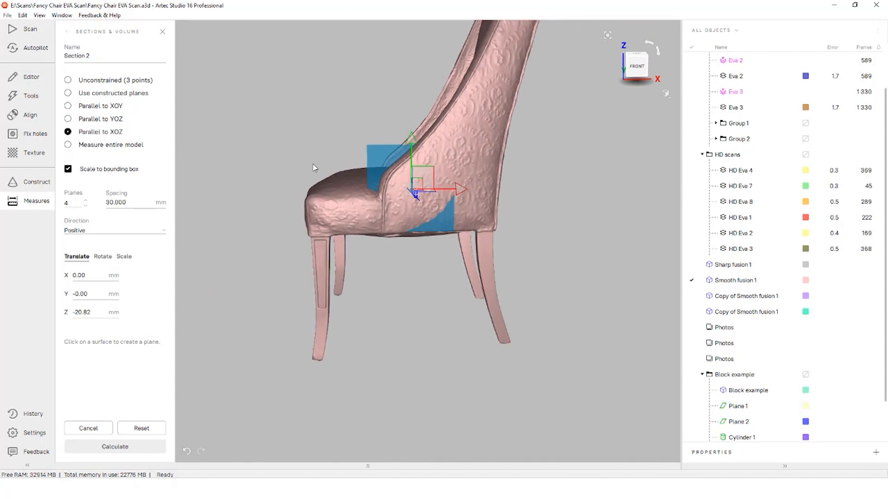
click(111, 449)
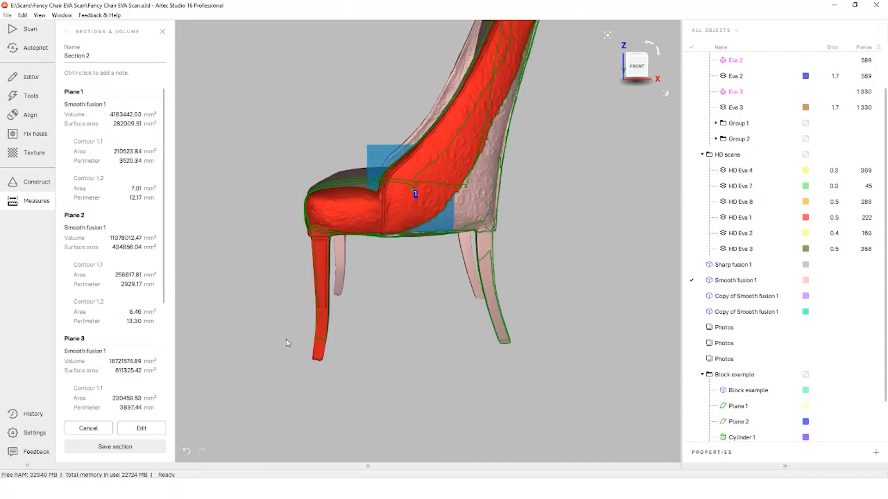
click(692, 280)
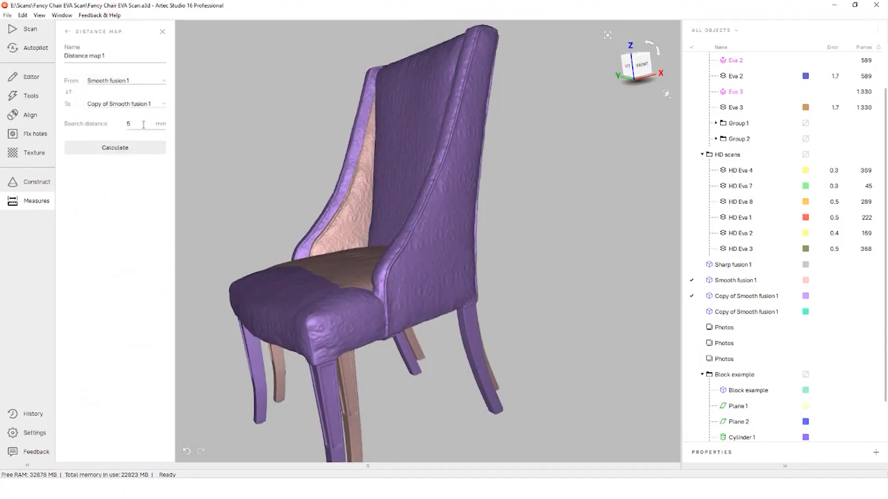
Step: Calculate a distance map from Smooth fusion 1 to Copy of Smooth fusion 1 with a 5 mm search distance, and reset it
click(126, 148)
drag(312, 204, 395, 276)
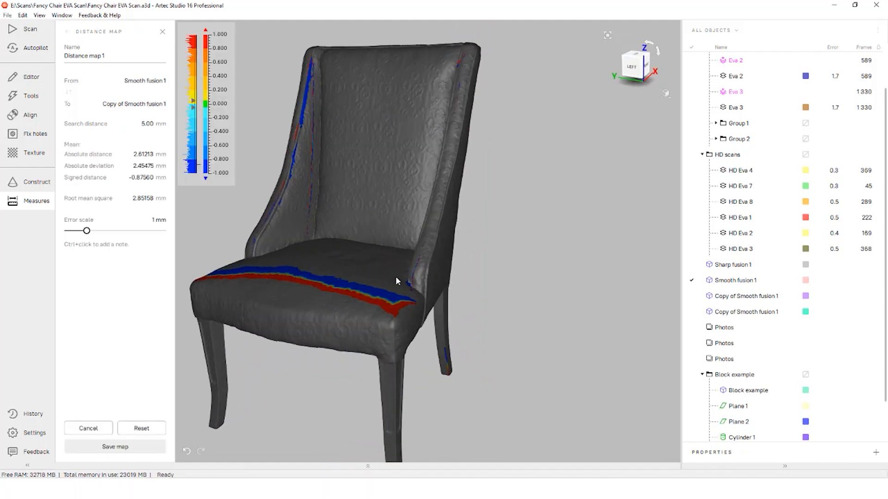
click(128, 428)
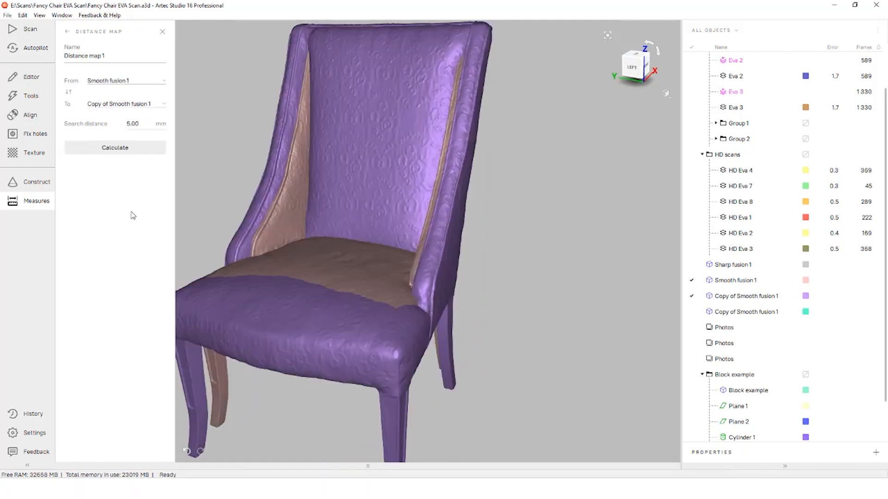
Step: Recalculate the distance map with a 30 mm search distance, examine the deviations across the chair and reset the map
text(300)
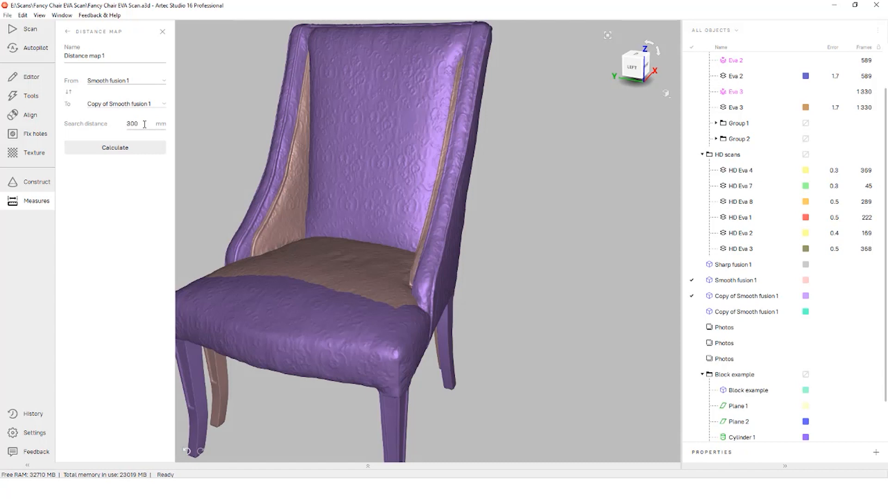
click(123, 147)
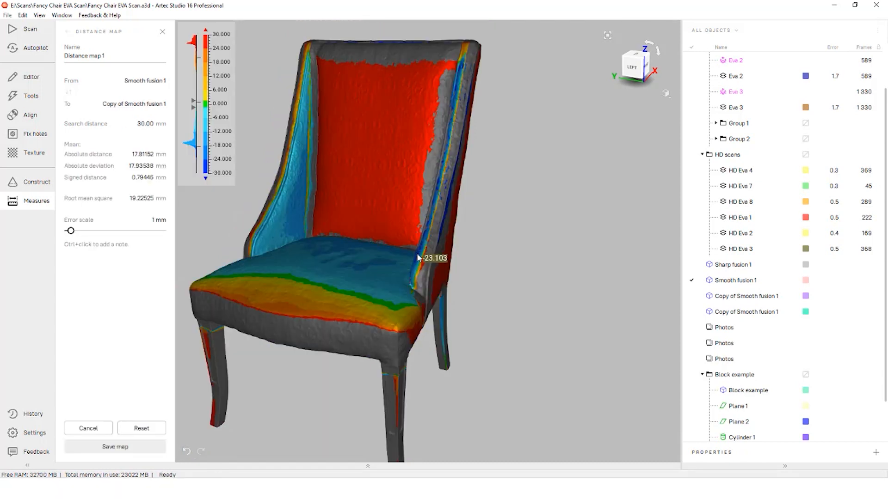
drag(398, 257, 407, 273)
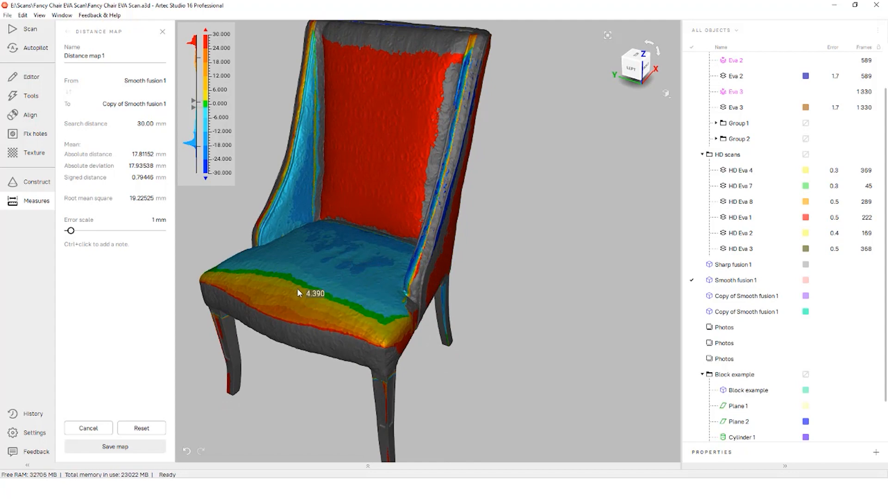
drag(428, 194, 371, 232)
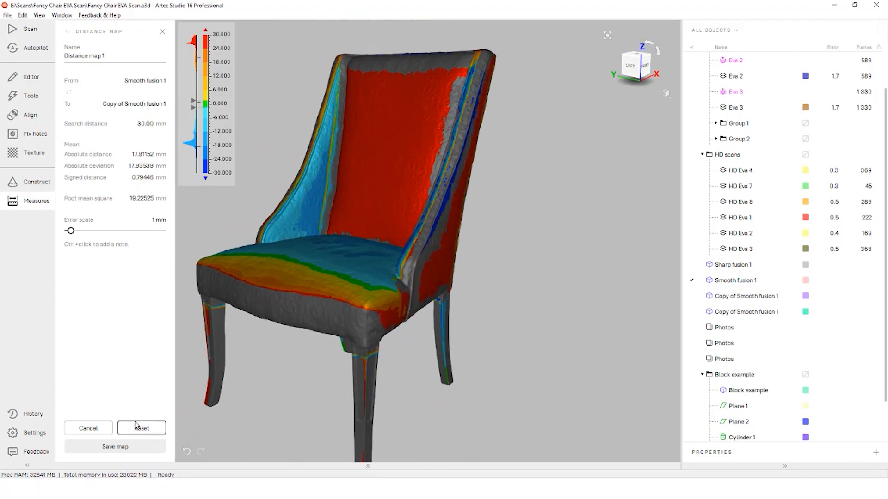
click(142, 429)
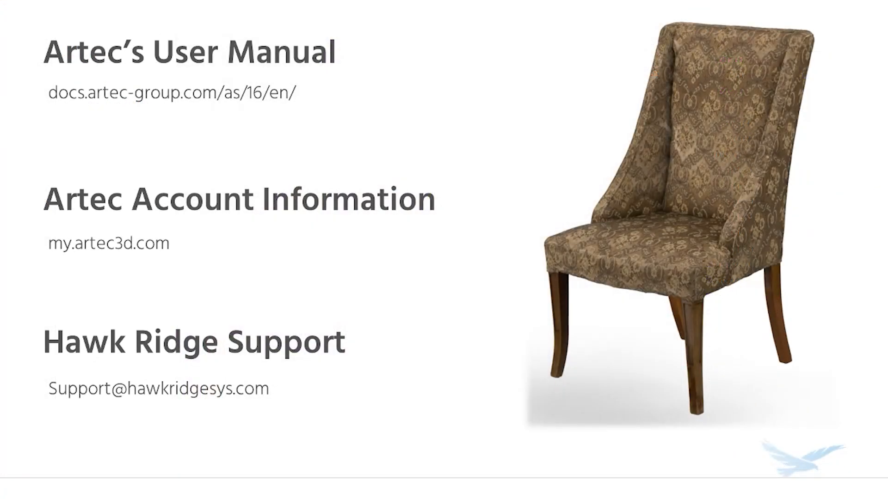